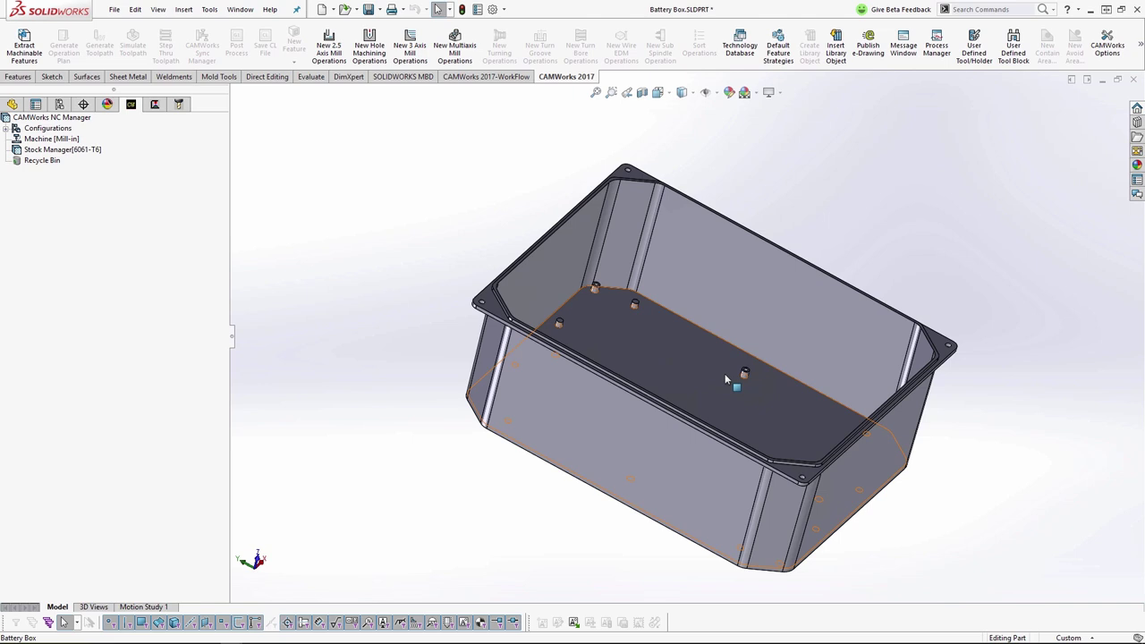
Step: Create a mill part setup whose direction is defined by the top face of the box's flange
click(645, 258)
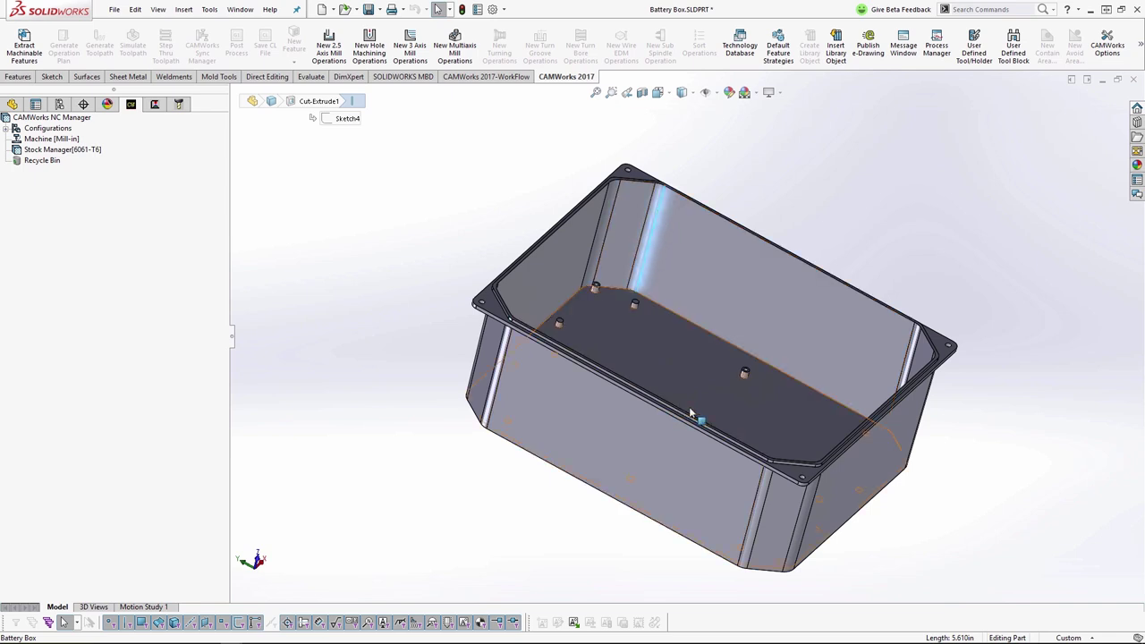
middle_drag(690, 409, 662, 396)
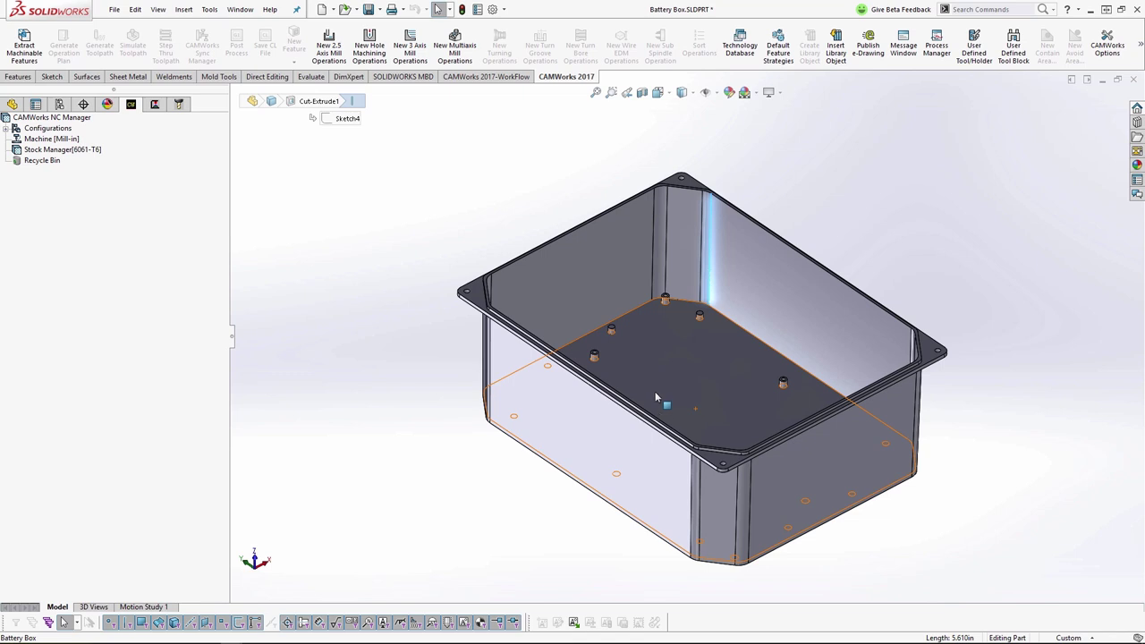
right_click(114, 152)
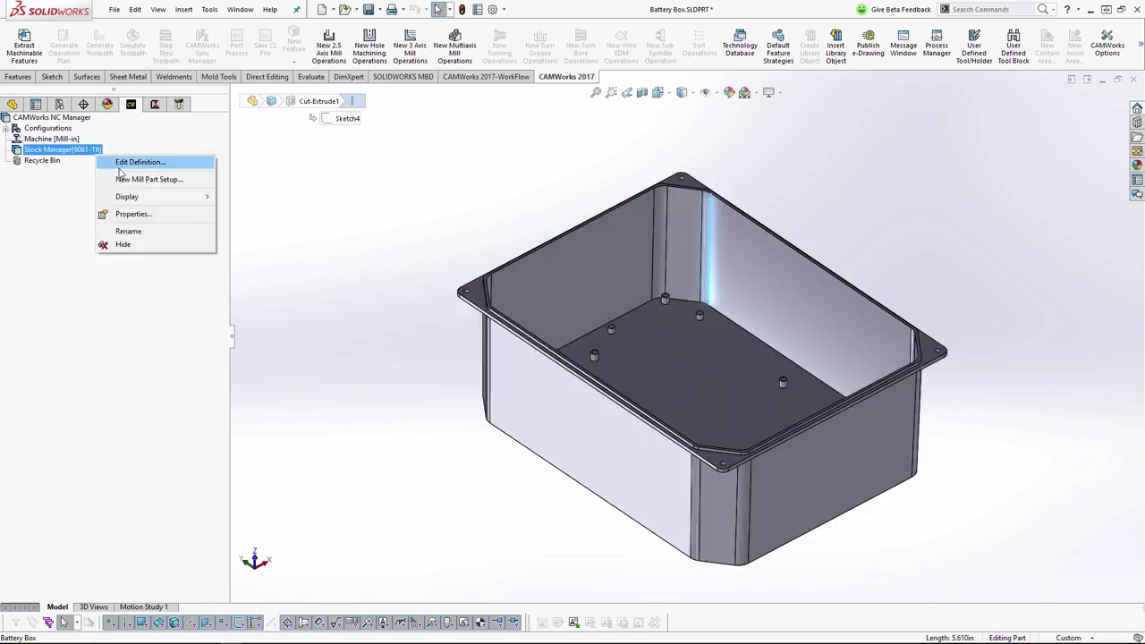
click(134, 177)
scroll(506, 306, down, 2)
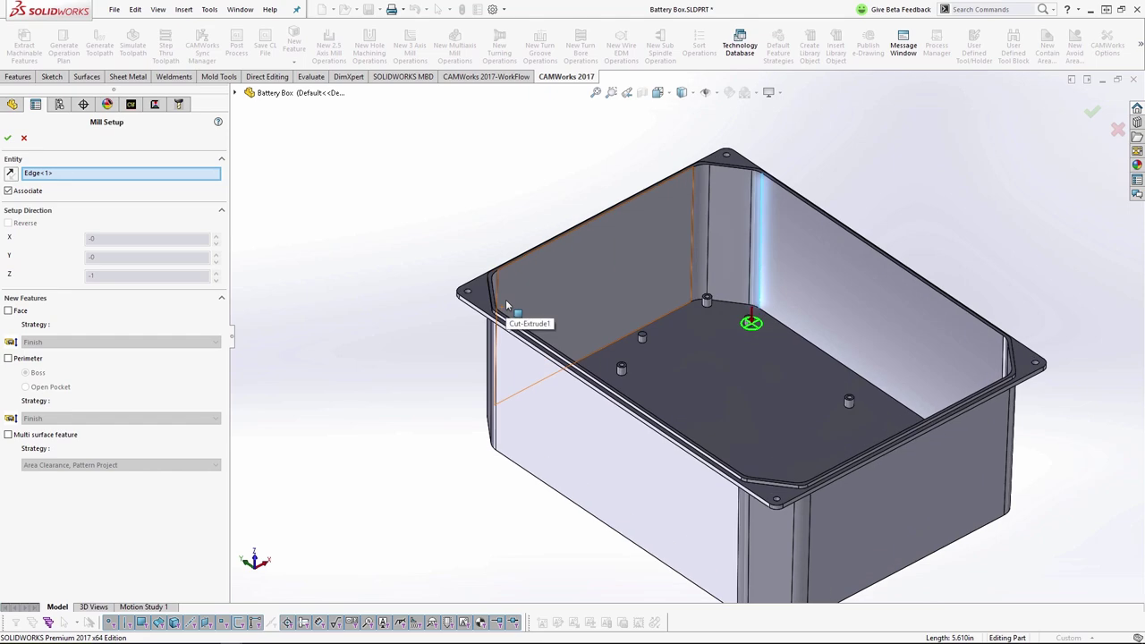
click(492, 304)
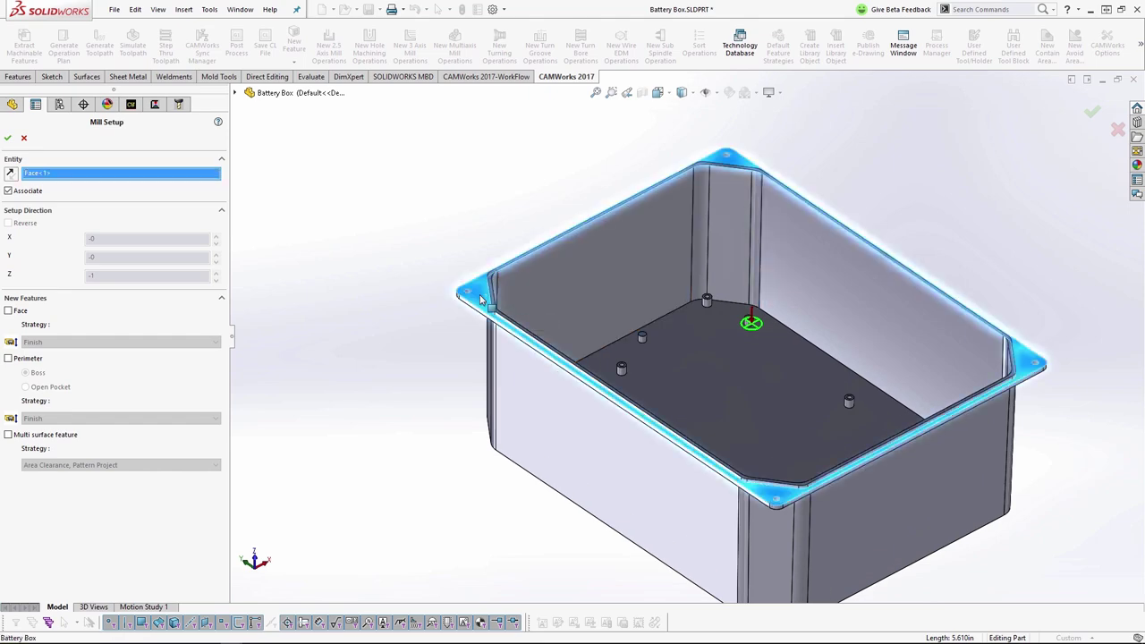
click(8, 137)
Step: Start a 2.5 axis Pocket feature in the mill part setup, using the box's inner floor face as its profile
right_click(58, 161)
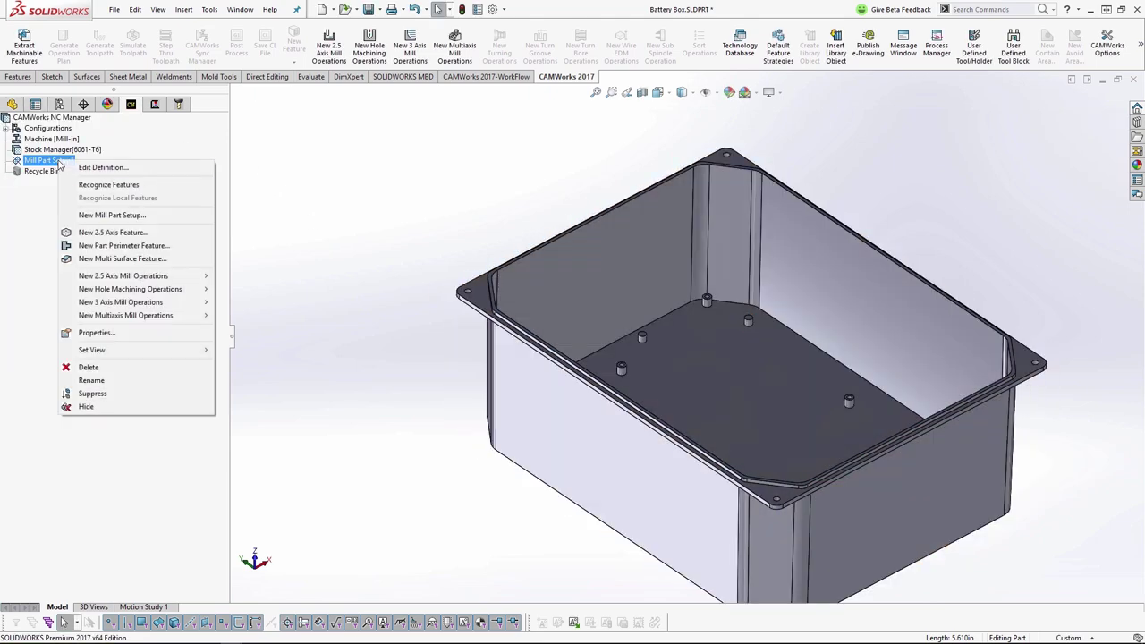
click(125, 233)
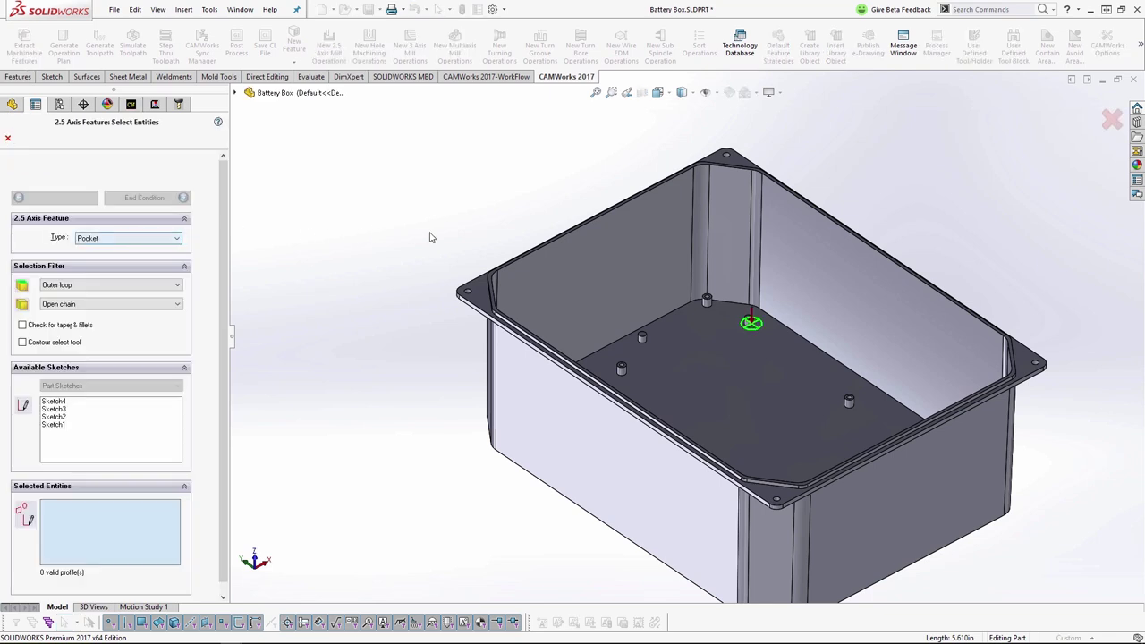
click(701, 362)
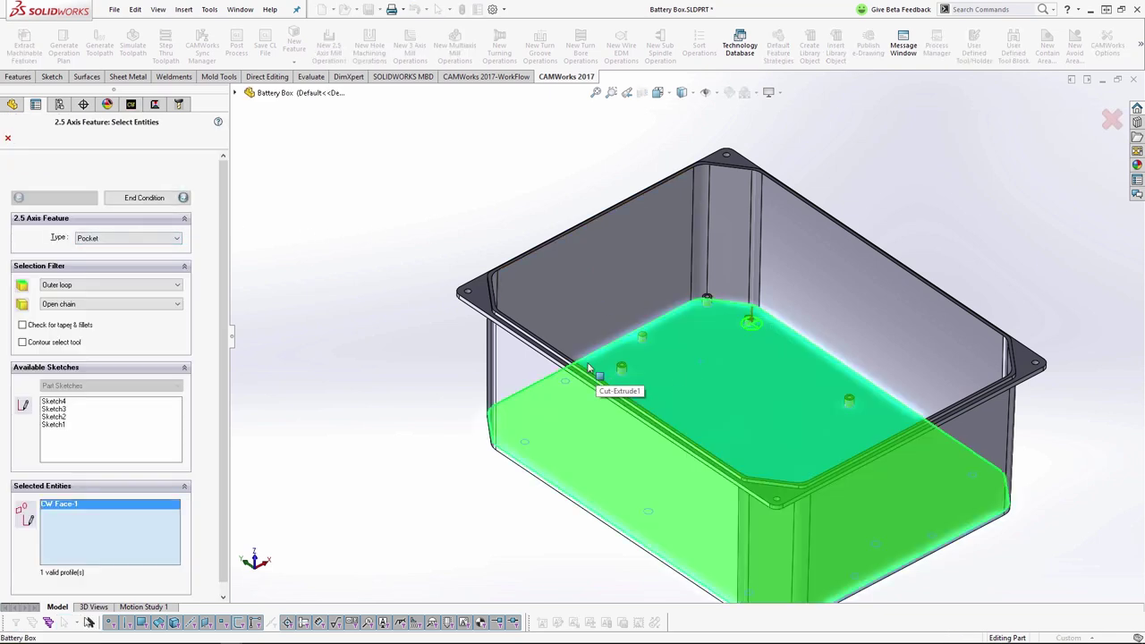
click(183, 204)
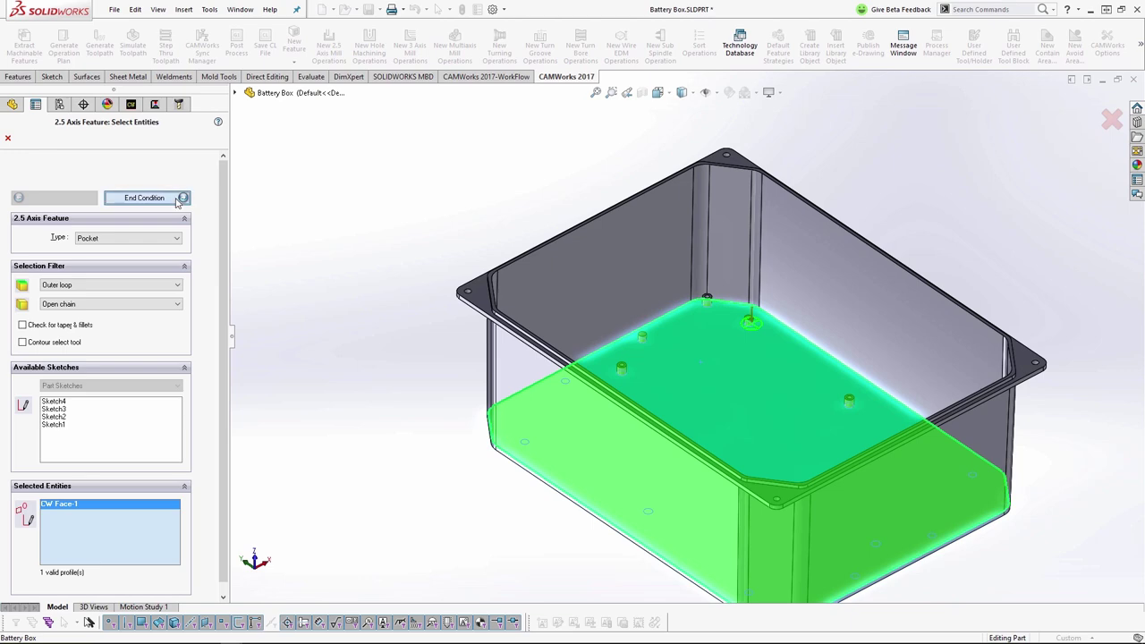
Step: Set the pocket's end condition to Upto Face, ending at the top face of the box's rim
scroll(539, 334, down, 5)
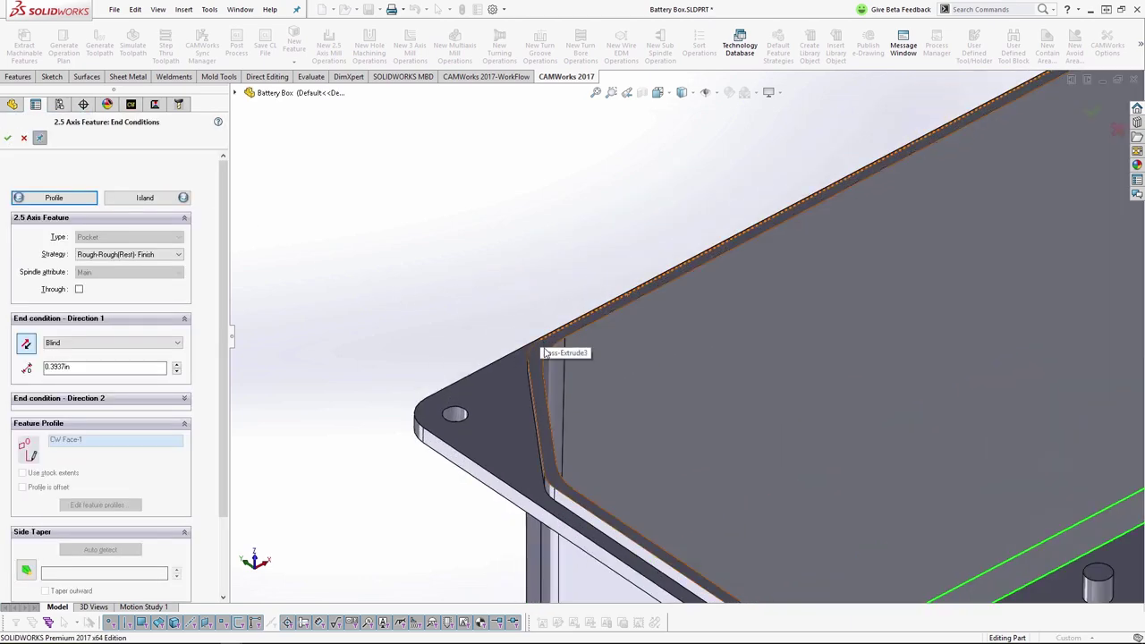
click(542, 349)
scroll(698, 398, up, 5)
key(f)
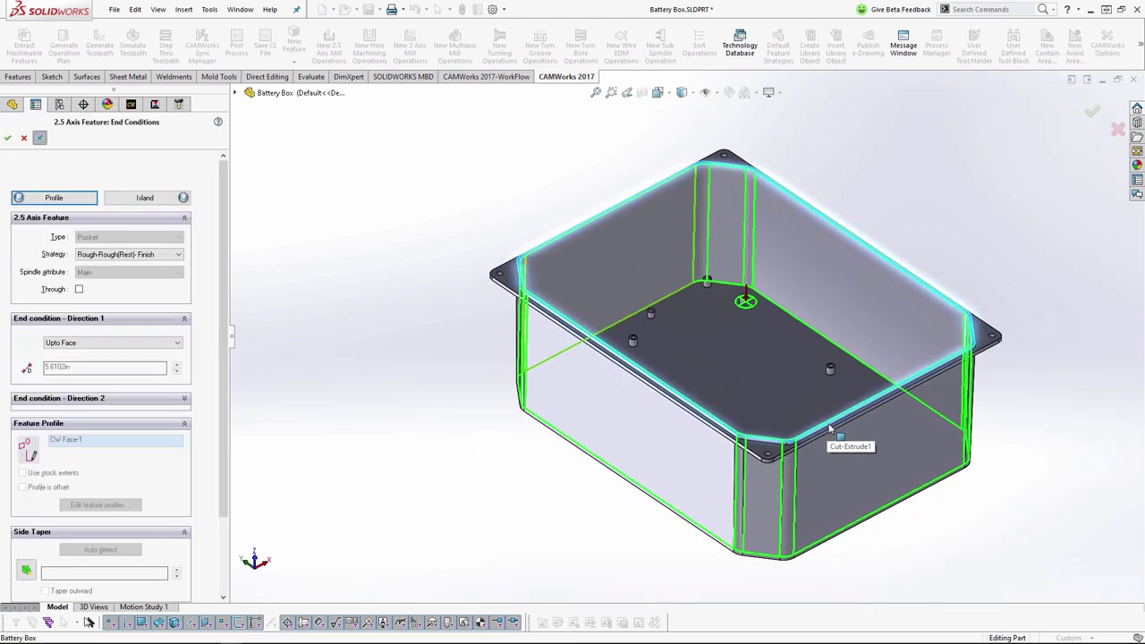
Step: Choose the Rough-Rough(Rest)-Finish strategy for the pocket, insert the feature and finish defining features
click(177, 255)
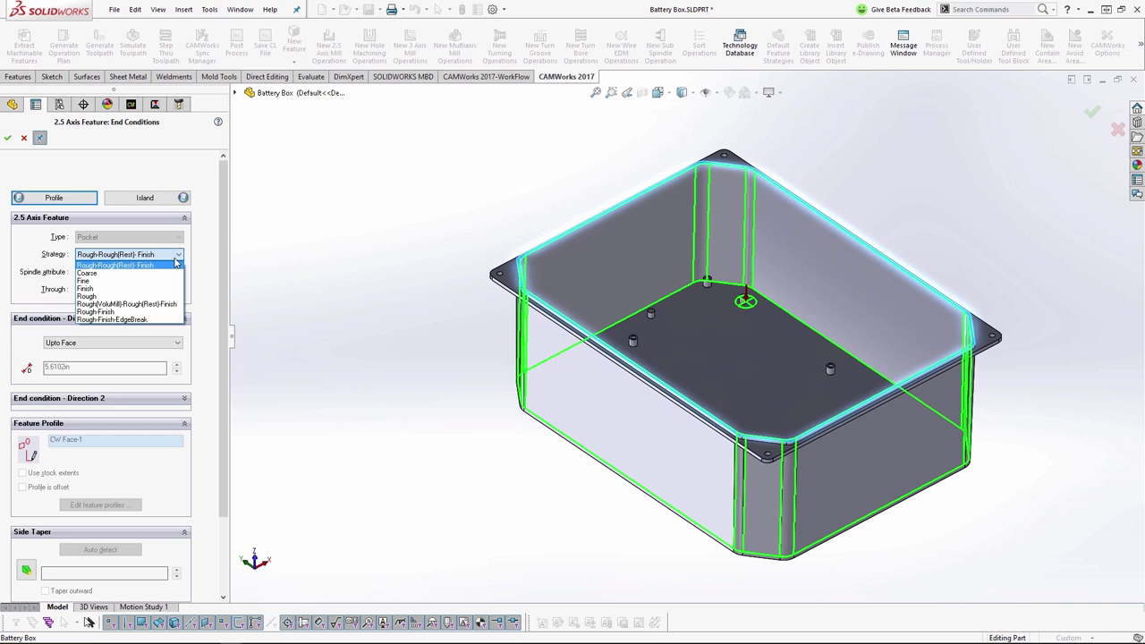
click(151, 266)
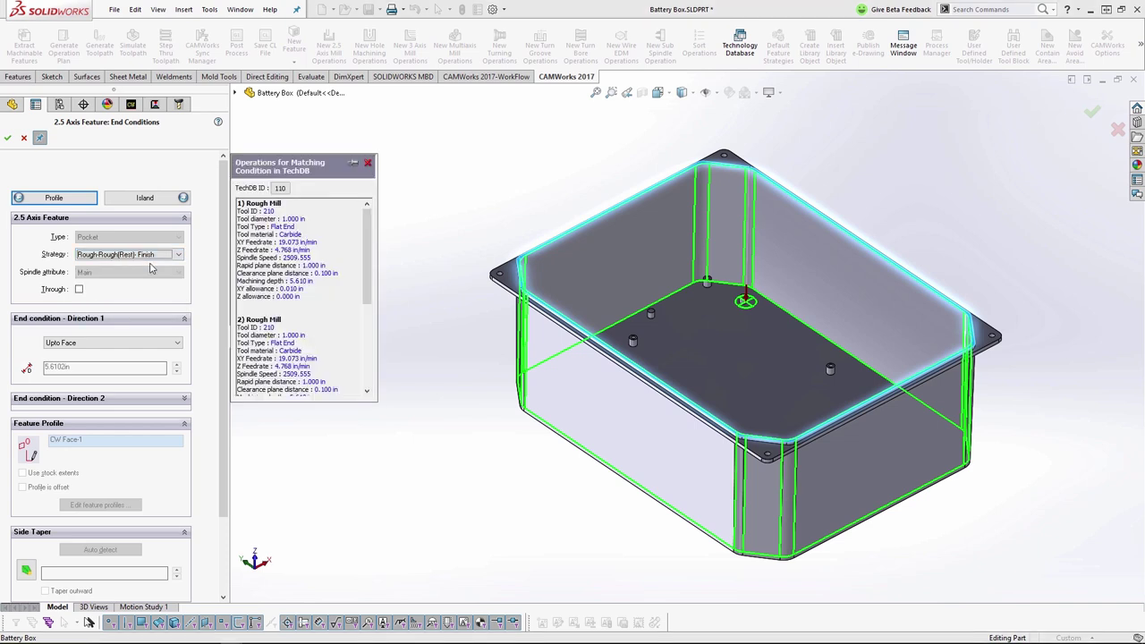
click(8, 138)
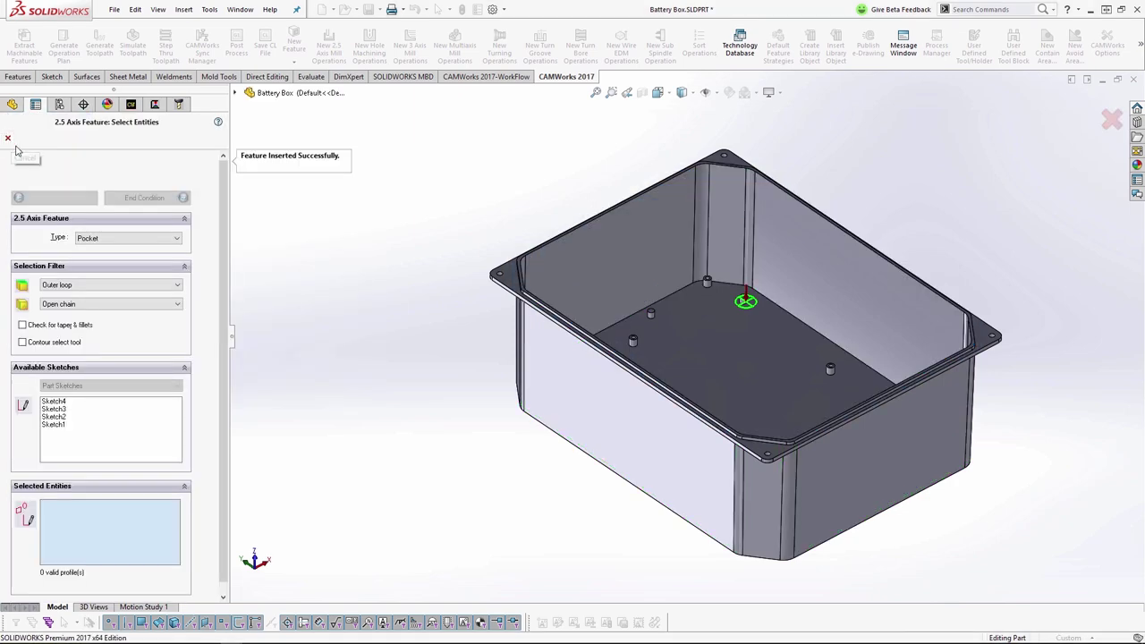
click(8, 138)
Step: Generate the operation plan for the irregular pocket and generate the toolpaths of its operations
right_click(87, 171)
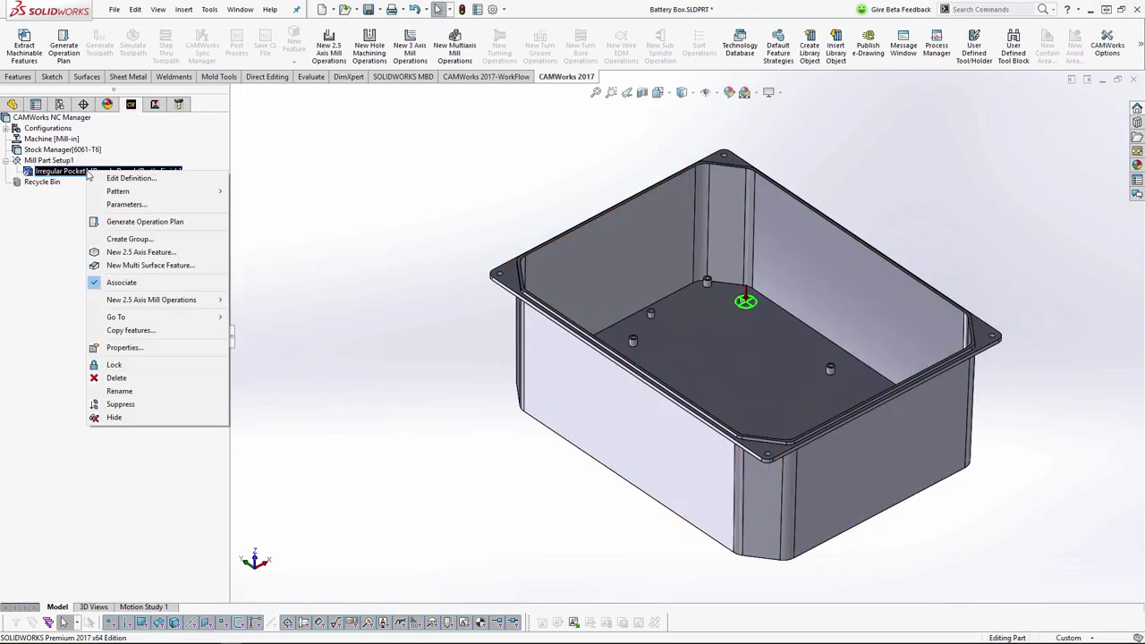
click(119, 221)
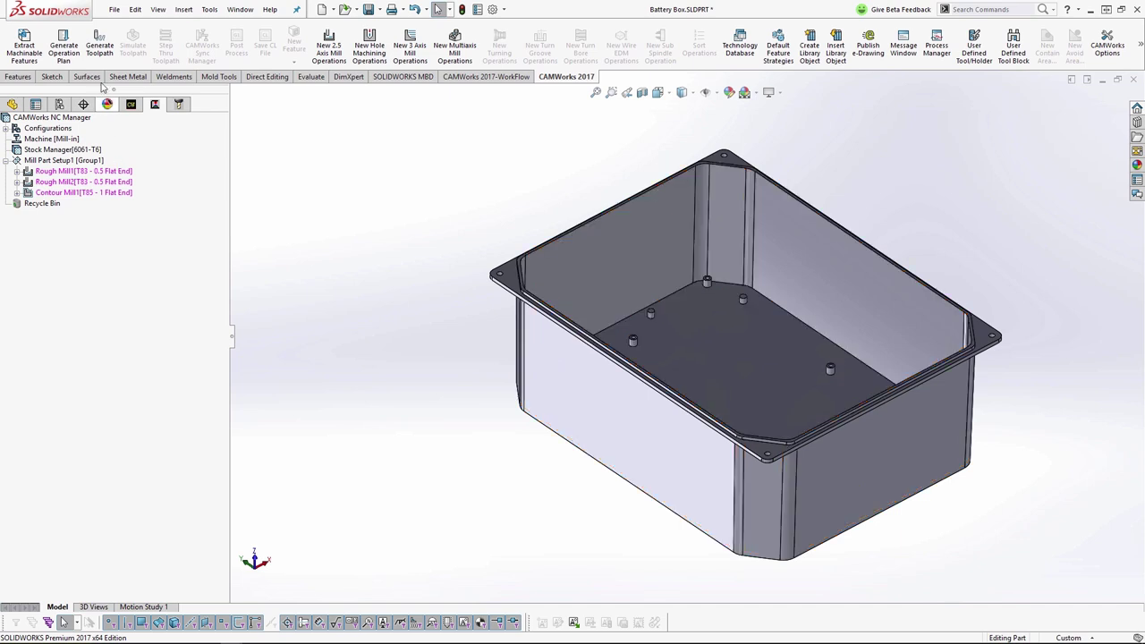
click(100, 49)
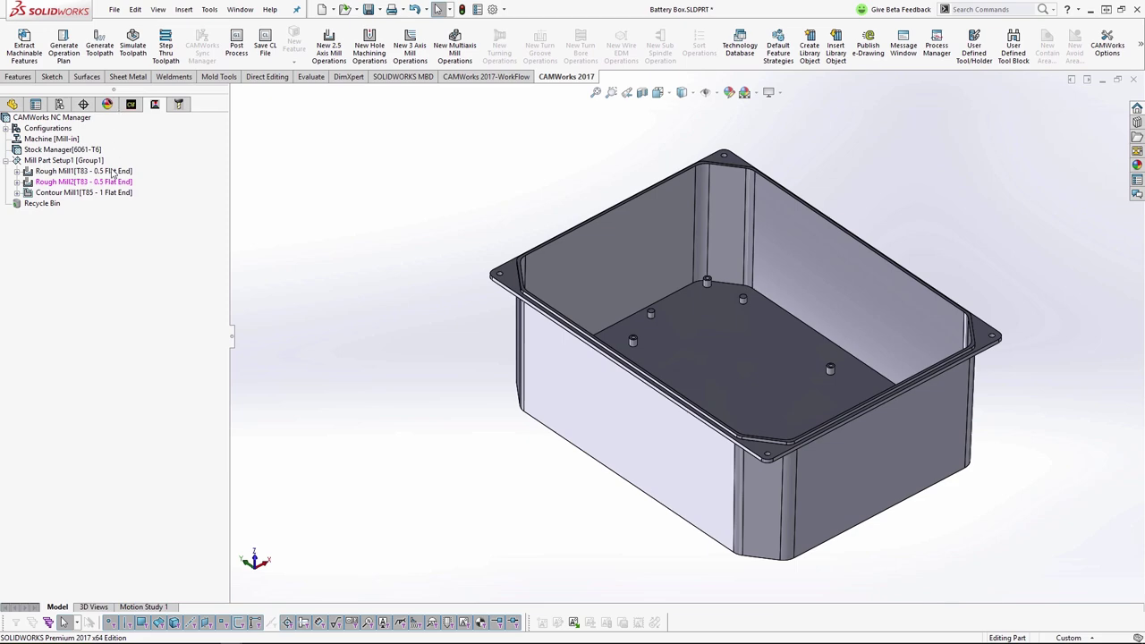
Step: Display the Rough Mill1 toolpath, then examine Rough Mill2's roughing and leftover parameters without changing them
middle_drag(515, 304, 735, 315)
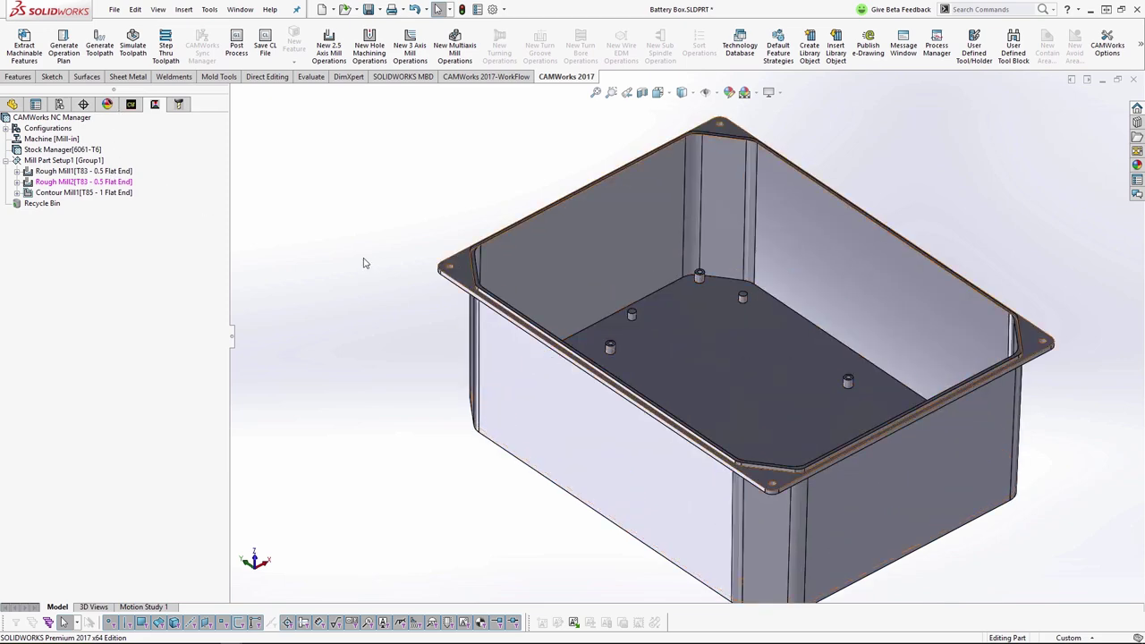
click(118, 172)
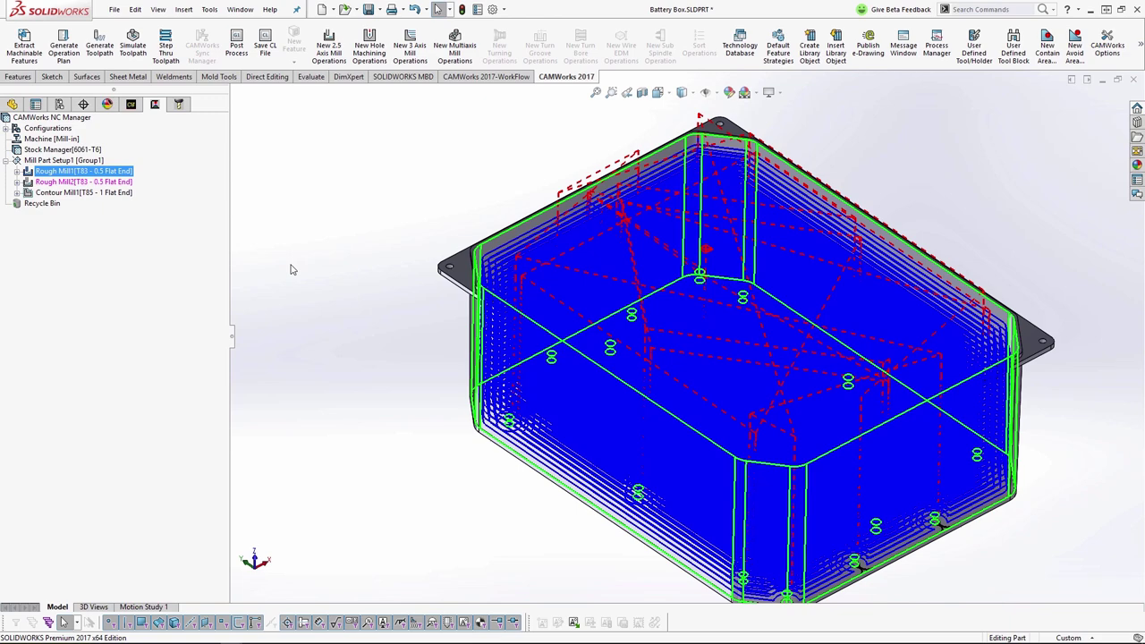
click(119, 184)
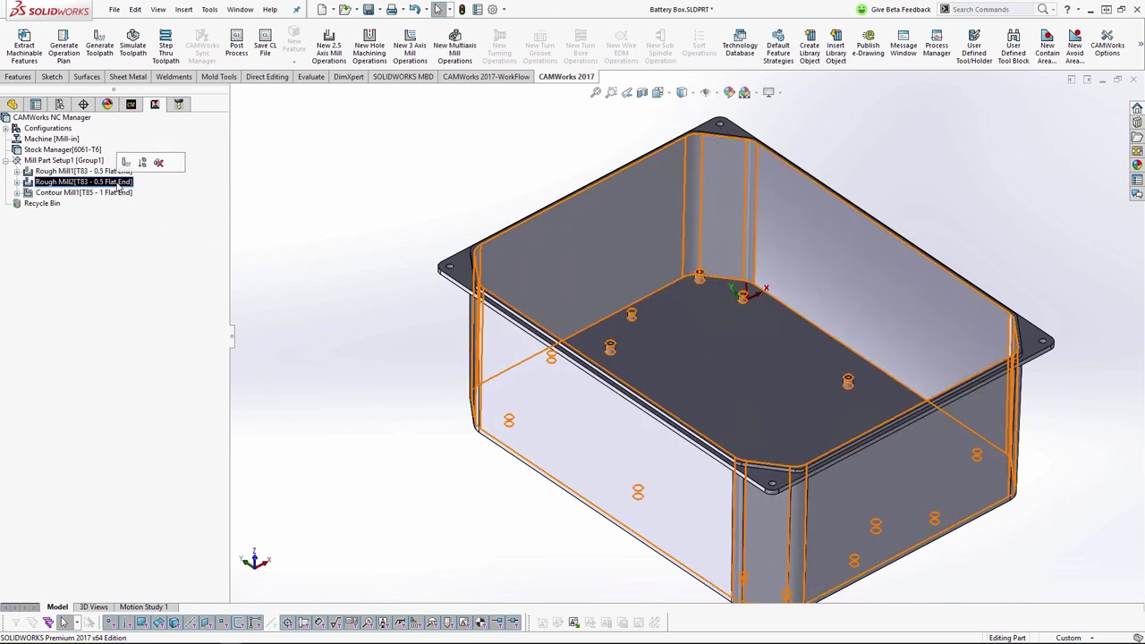
double_click(119, 184)
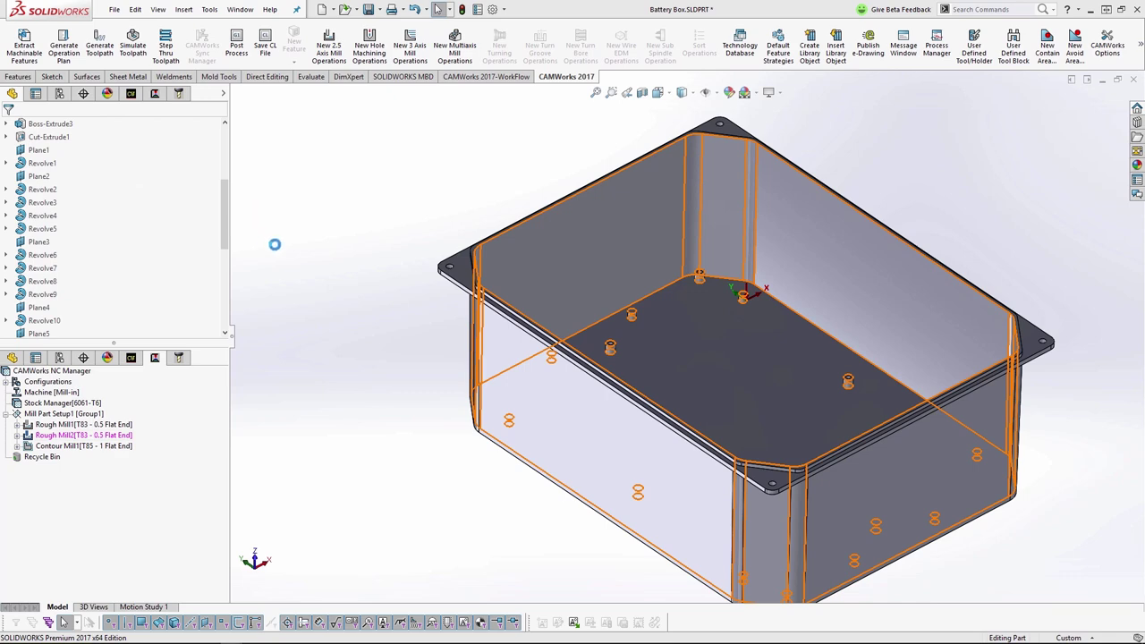
click(240, 132)
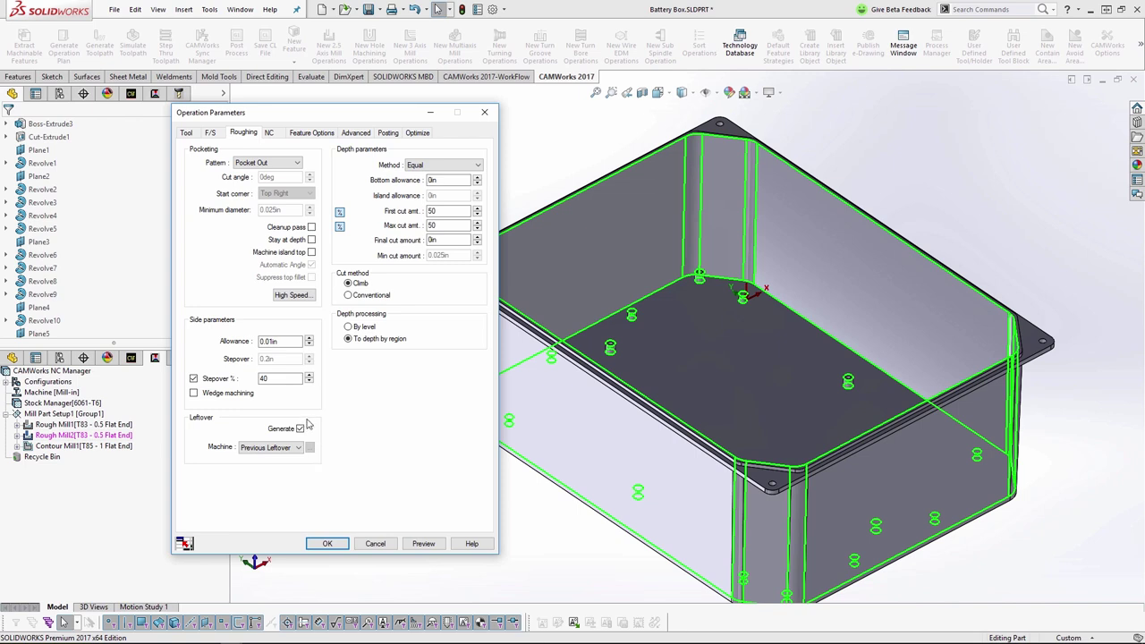
click(374, 540)
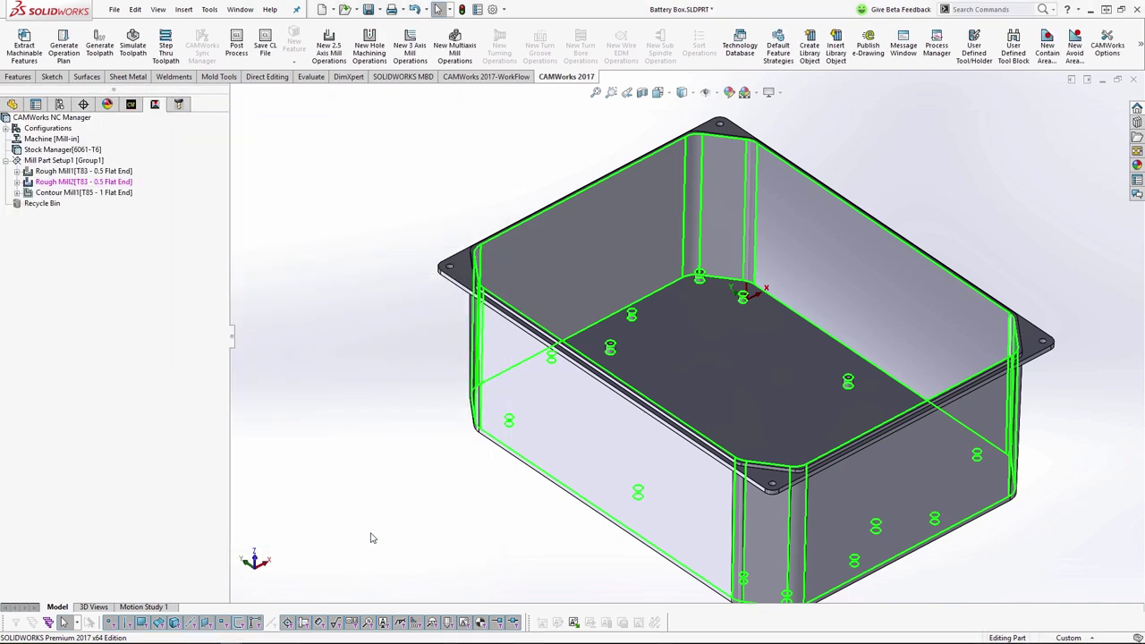
Step: Open Rough Mill1's operation parameters and check its tool and holder against the box in the graphics view
click(126, 176)
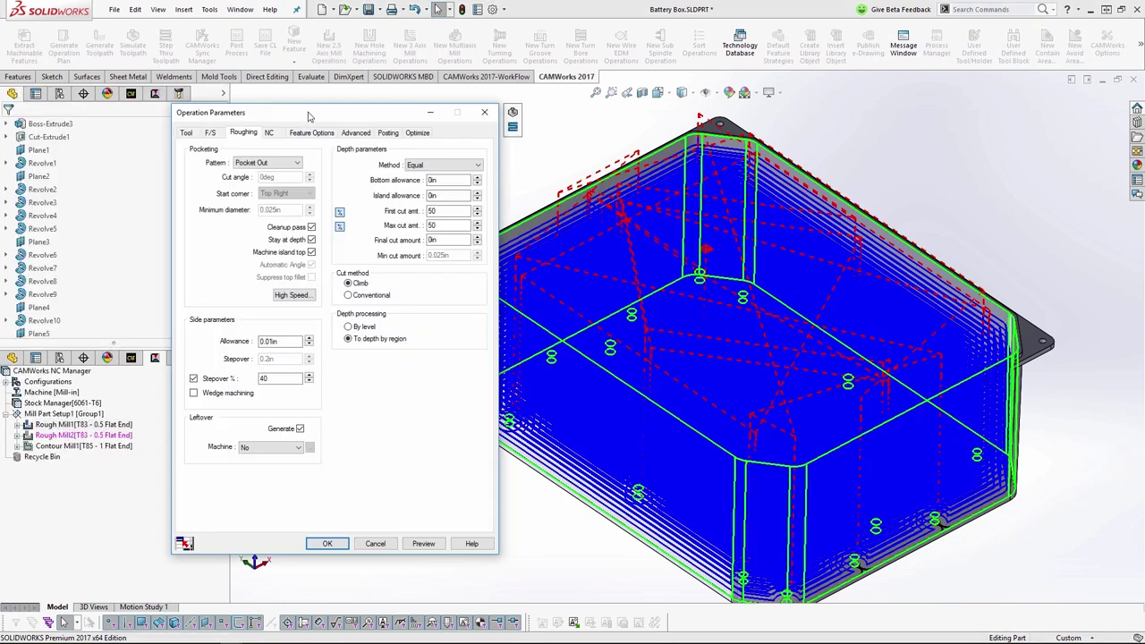
mouse_move(310, 115)
mouse_down()
mouse_move(328, 120)
mouse_move(299, 117)
mouse_up()
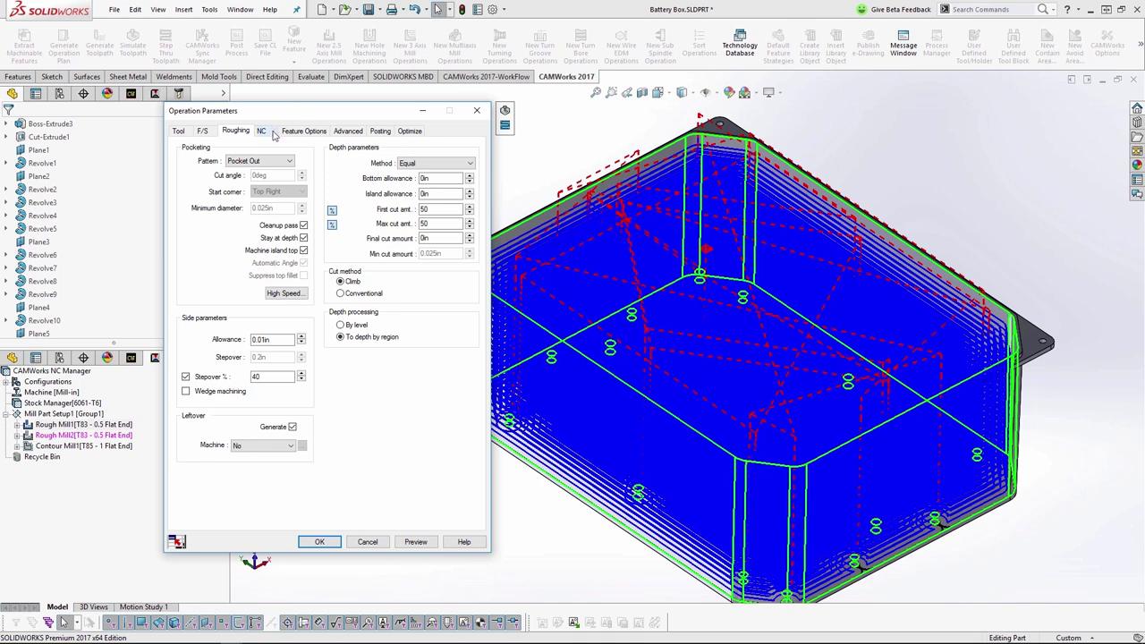
click(173, 134)
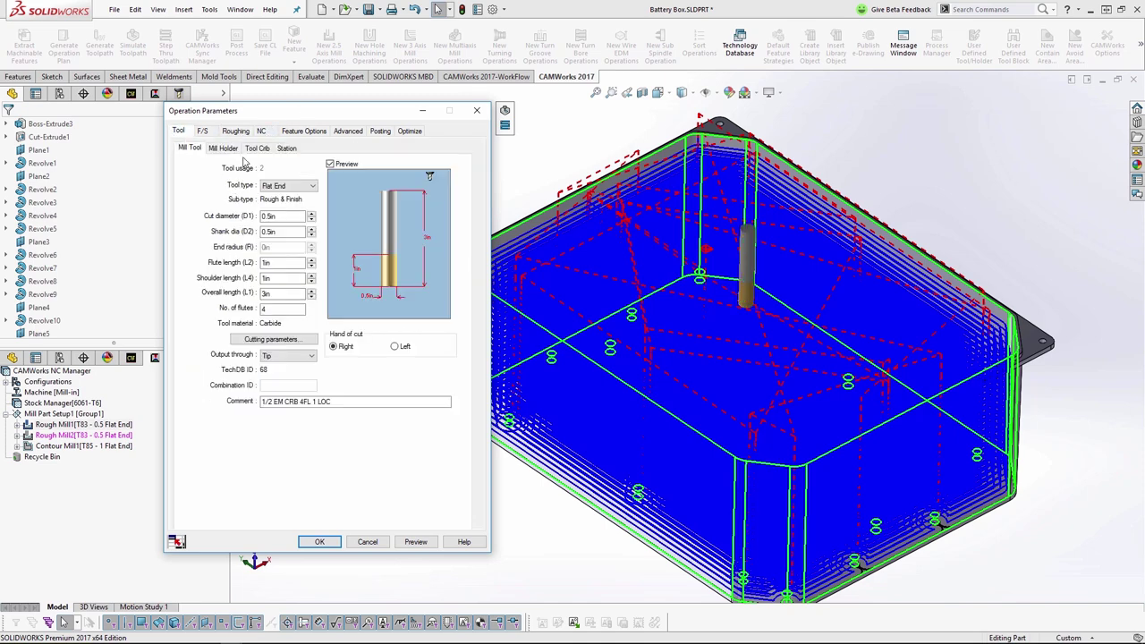
click(224, 148)
middle_drag(537, 313, 641, 388)
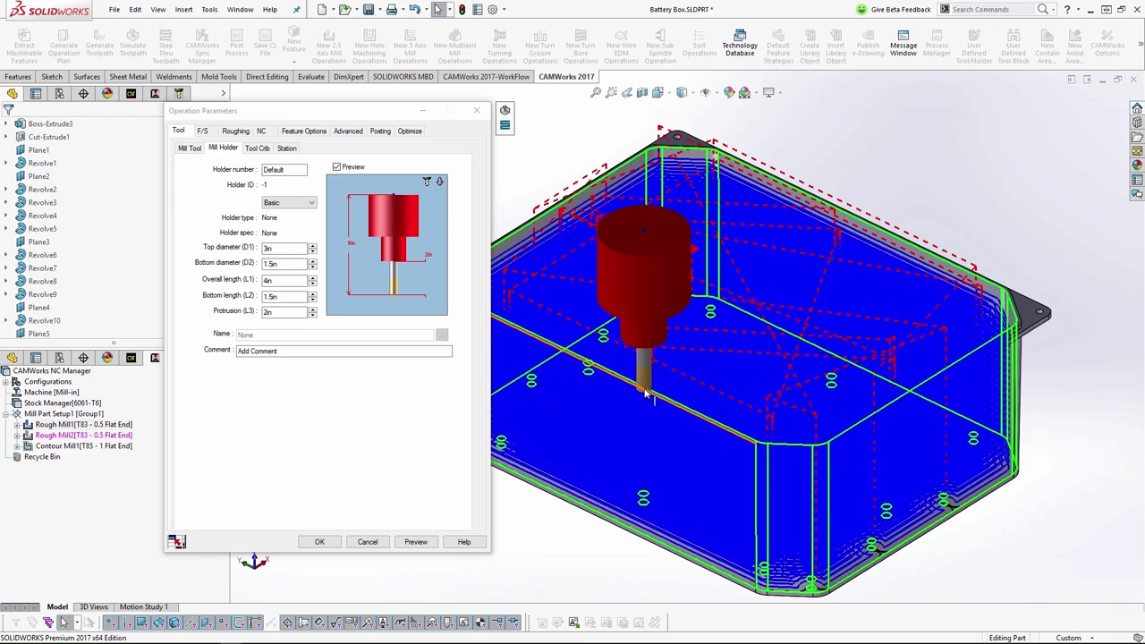
drag(648, 394, 512, 322)
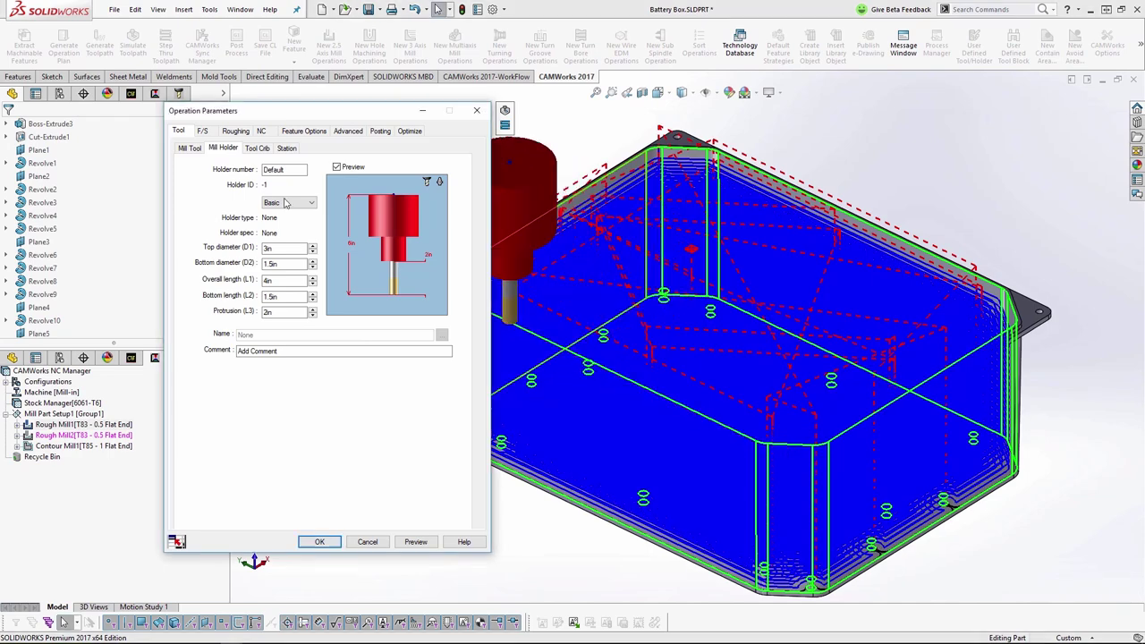
Step: Set the flat end mill's cut diameter and shank diameter to 1 in
click(192, 149)
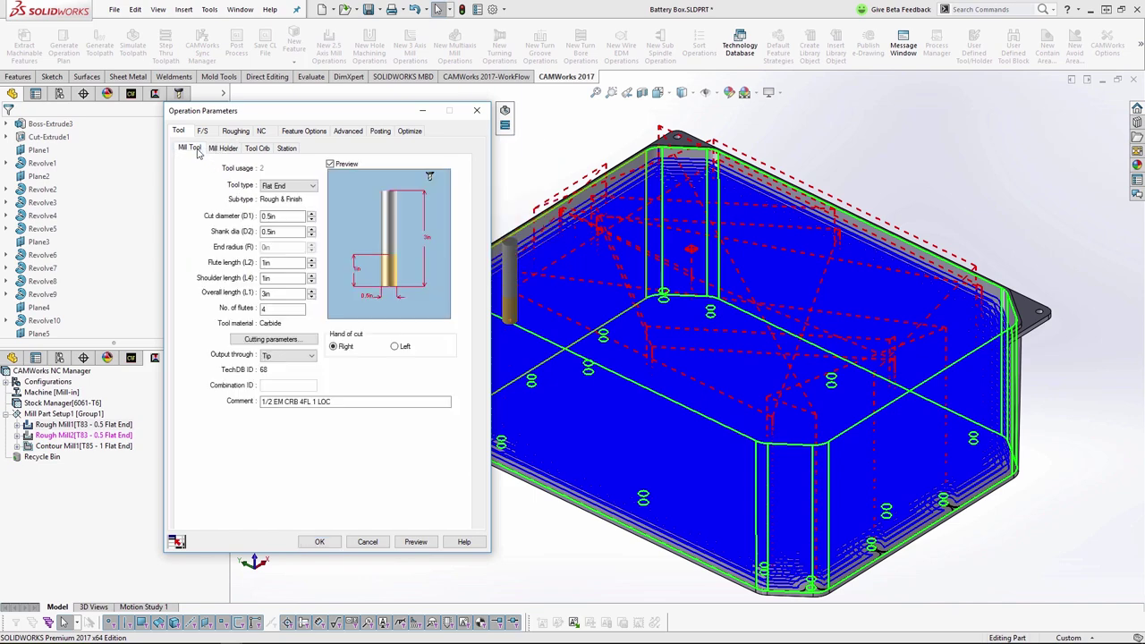
click(272, 217)
double_click(259, 220)
text(1)
key(Tab)
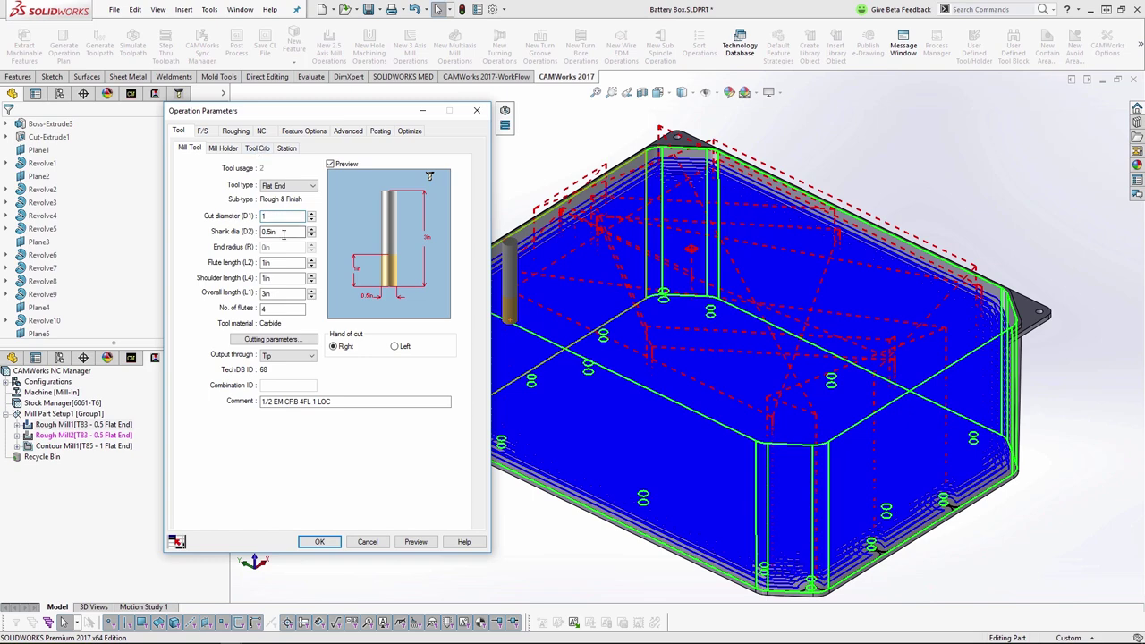
text(1)
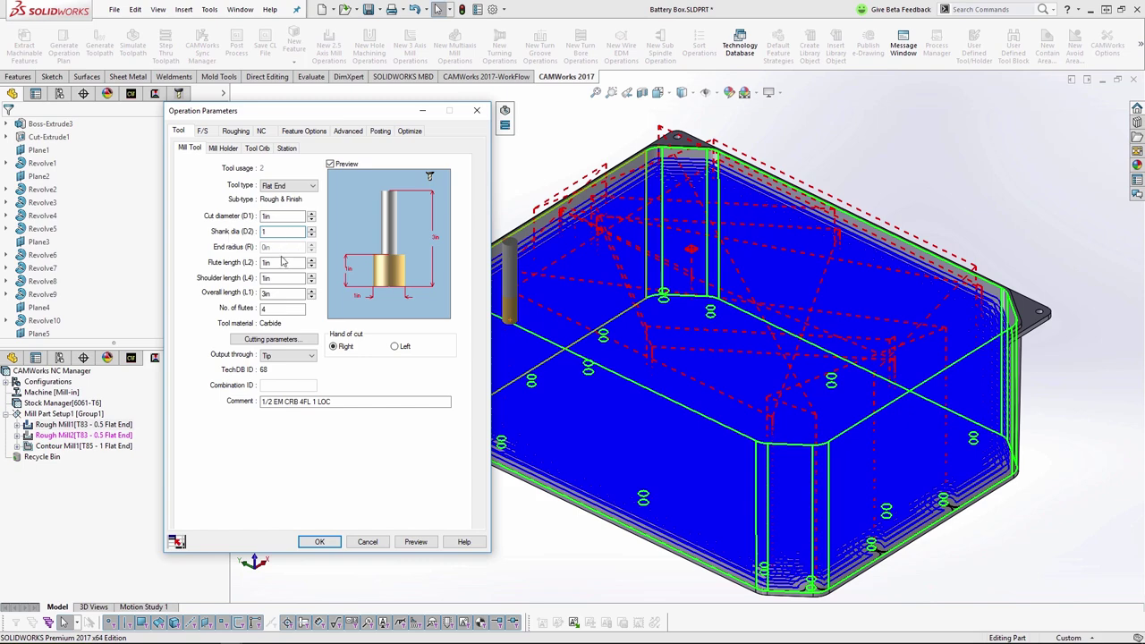
Step: Set the end mill's overall length to 6 in, shoulder length to 3 in and flute length to 2 in
click(266, 293)
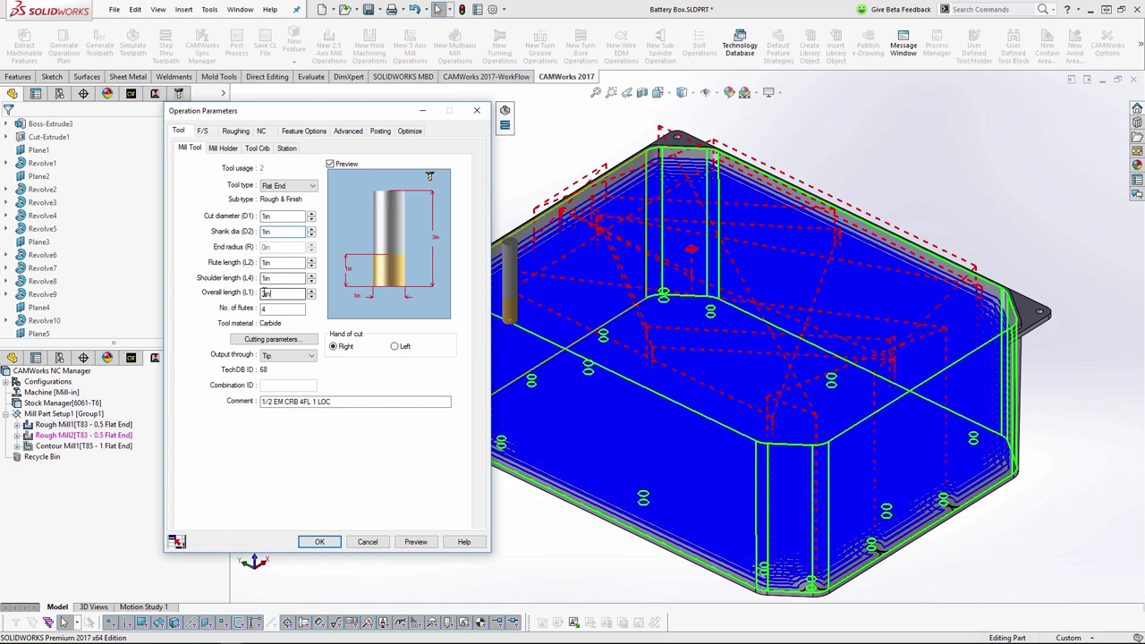
double_click(273, 293)
double_click(261, 279)
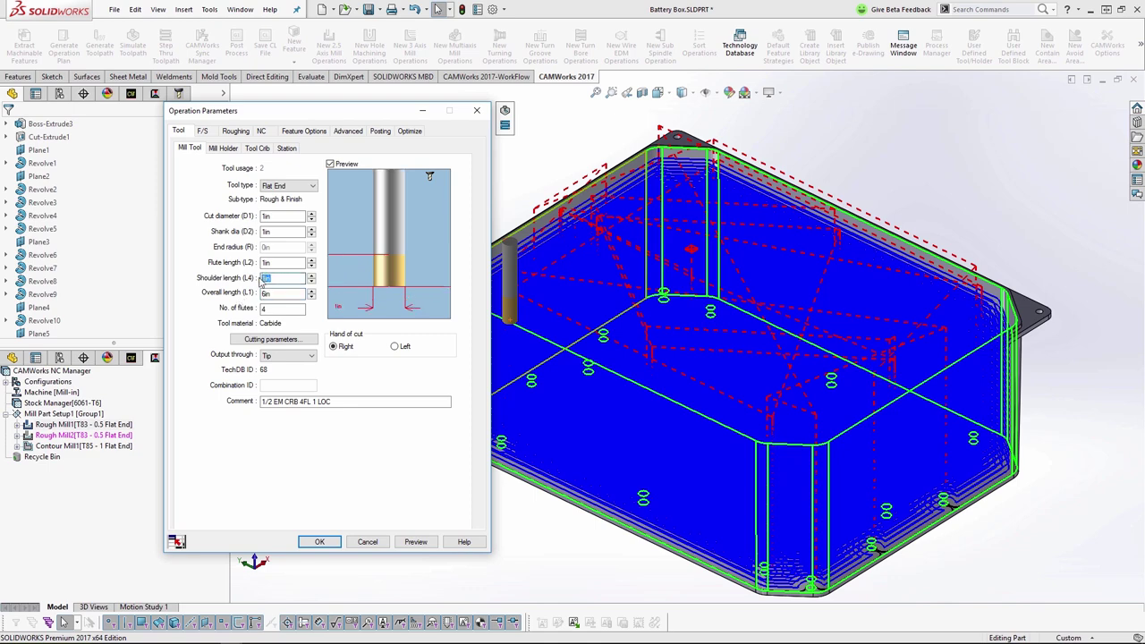
text(3)
double_click(267, 262)
key(BackSpace)
text(2)
key(Tab)
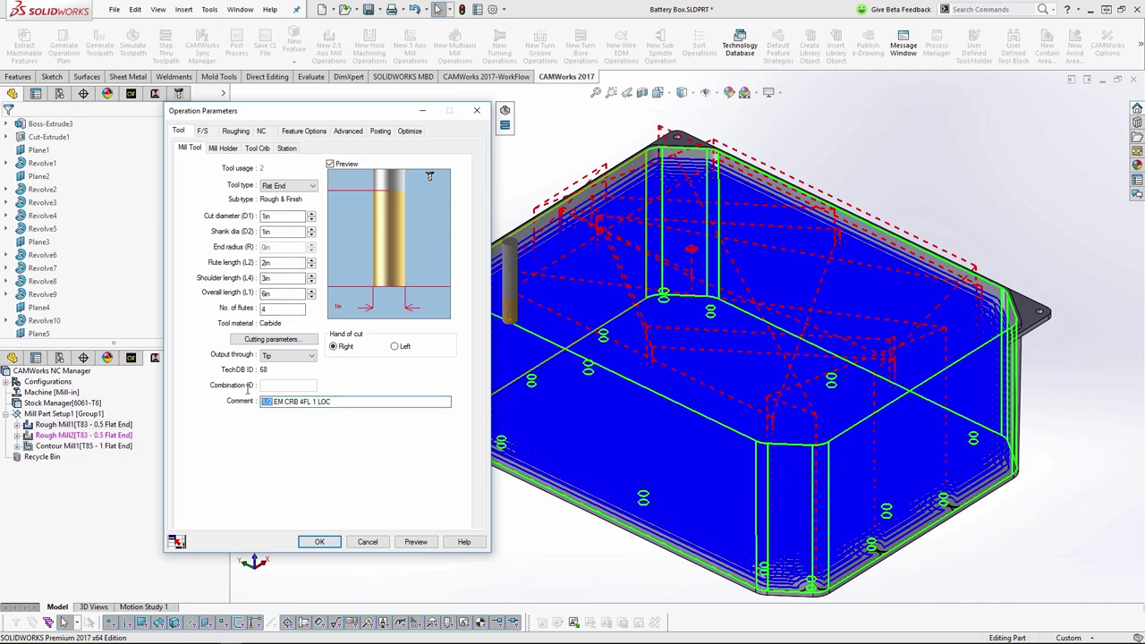
Step: Update the tool comment to a 1 in end mill with 3 LOC and 6 LEN, and open the mill holder settings
text(1)
text(3)
text( 6 LEN)
click(228, 147)
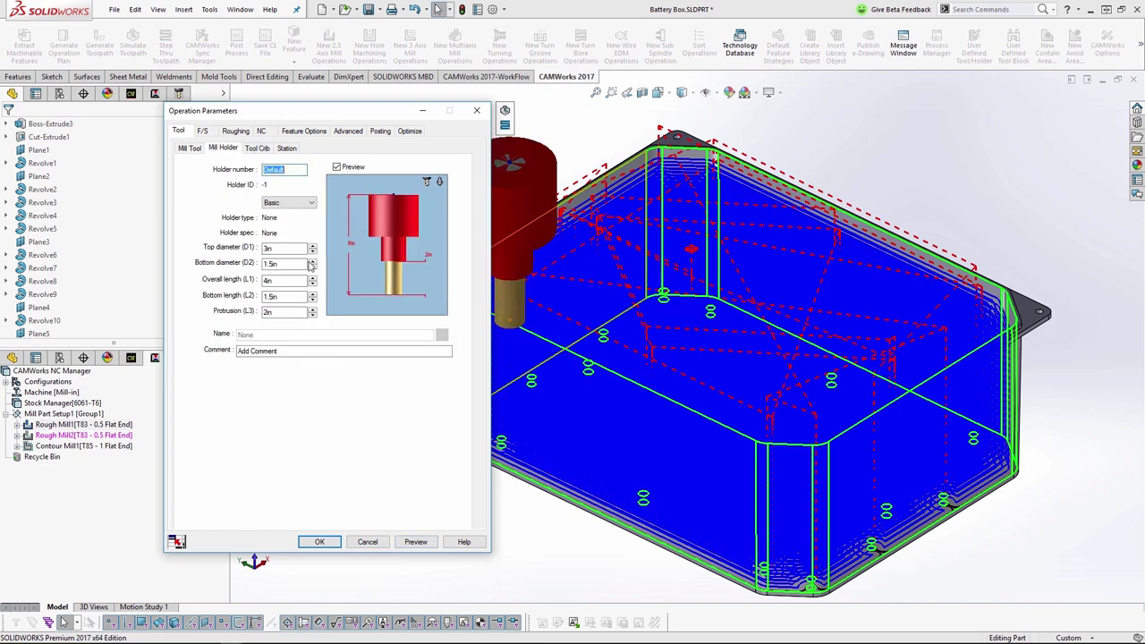
Step: Set the mill holder's protrusion to 3.5 in and check the holder's reach against the box
click(298, 313)
text(3.5)
key(Tab)
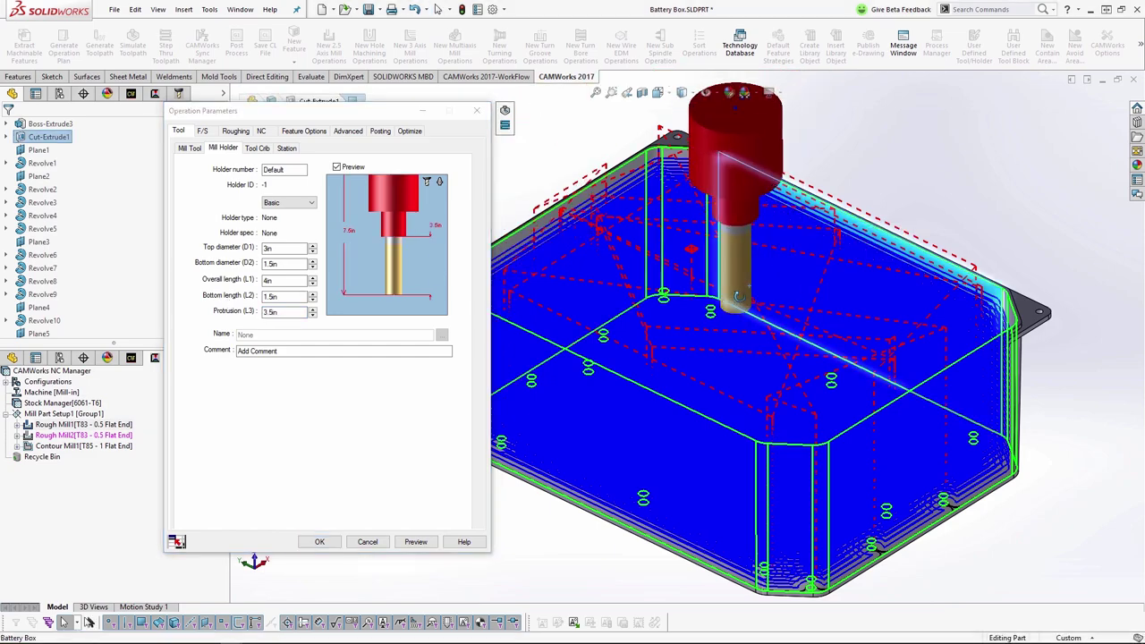
middle_drag(739, 295, 765, 271)
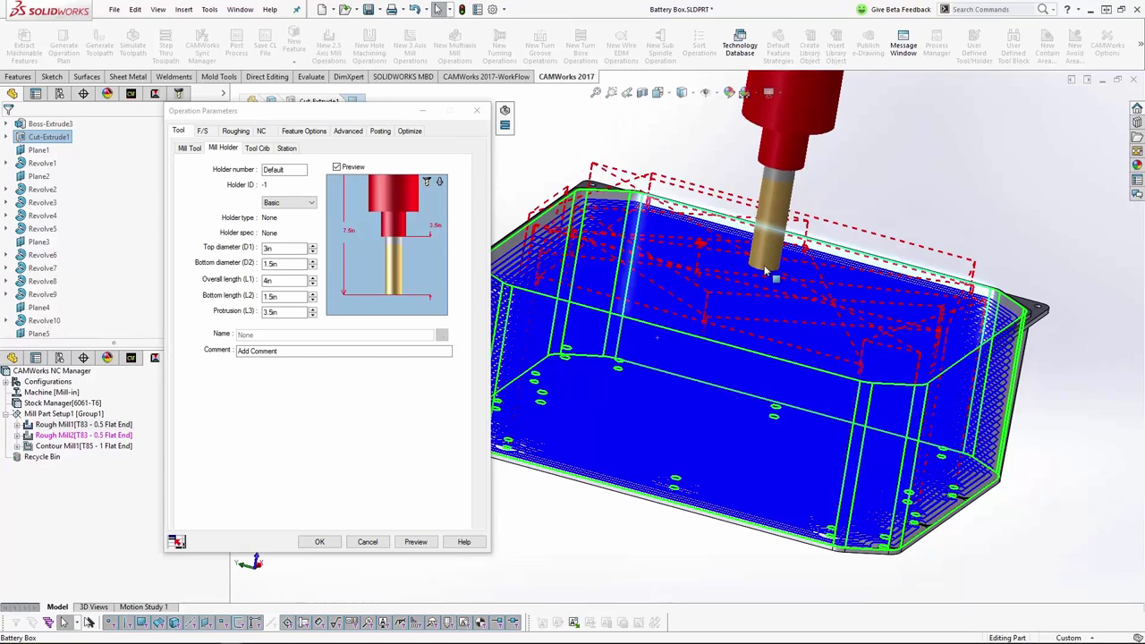
click(378, 176)
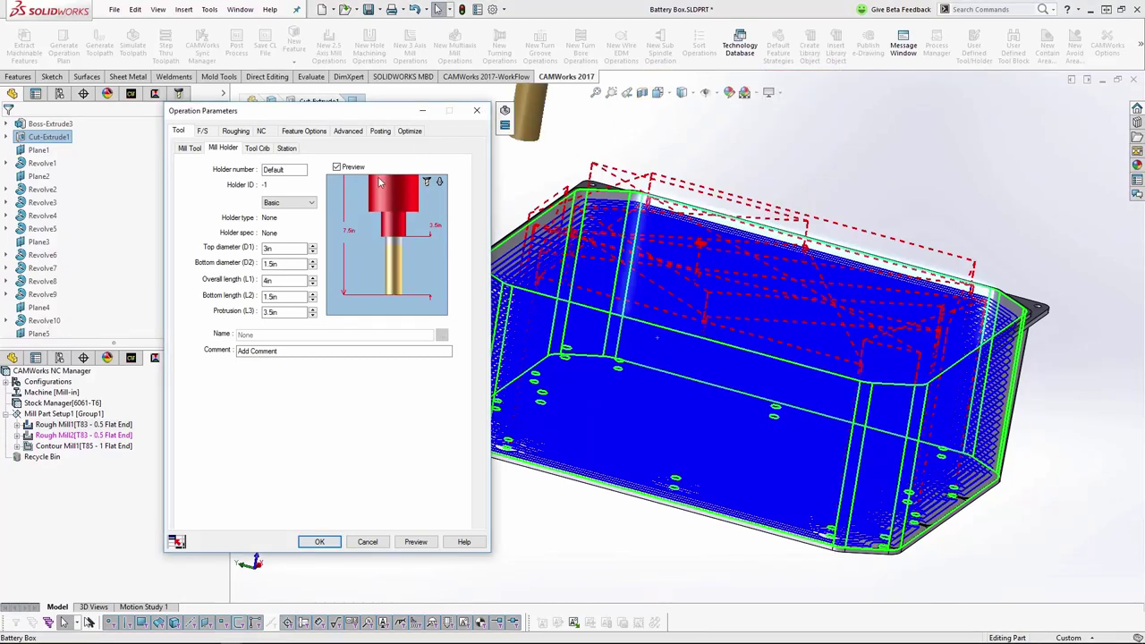
Step: Limit Rough Mill1's minimum Z to -2.98 in, defined by a Z offset from a vertex at the pocket's top corner
click(349, 132)
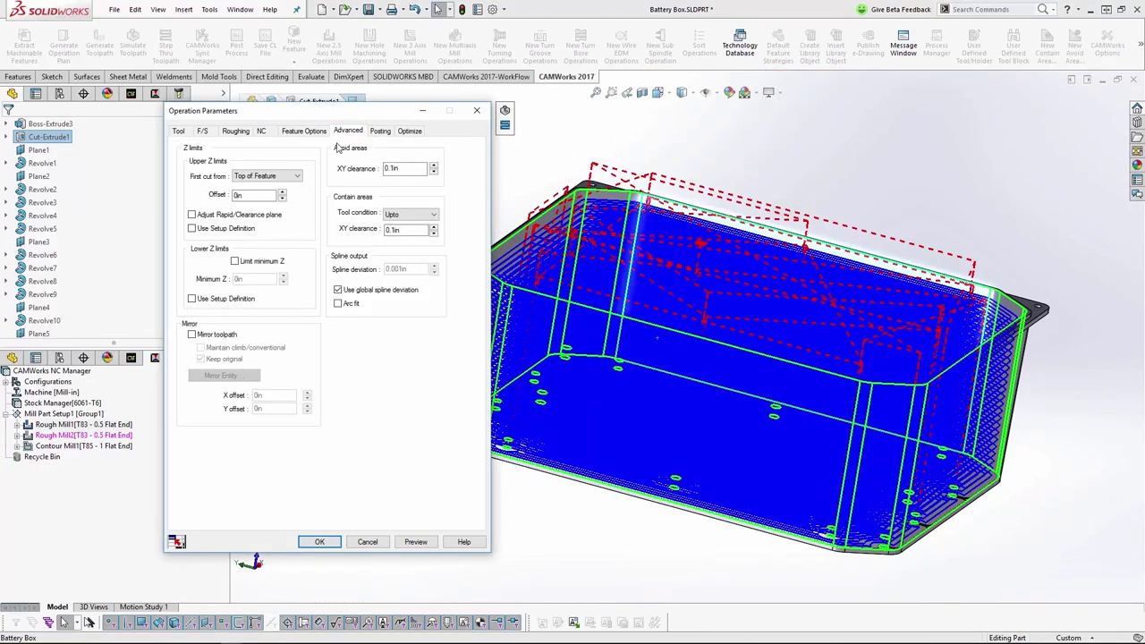
click(234, 261)
click(297, 280)
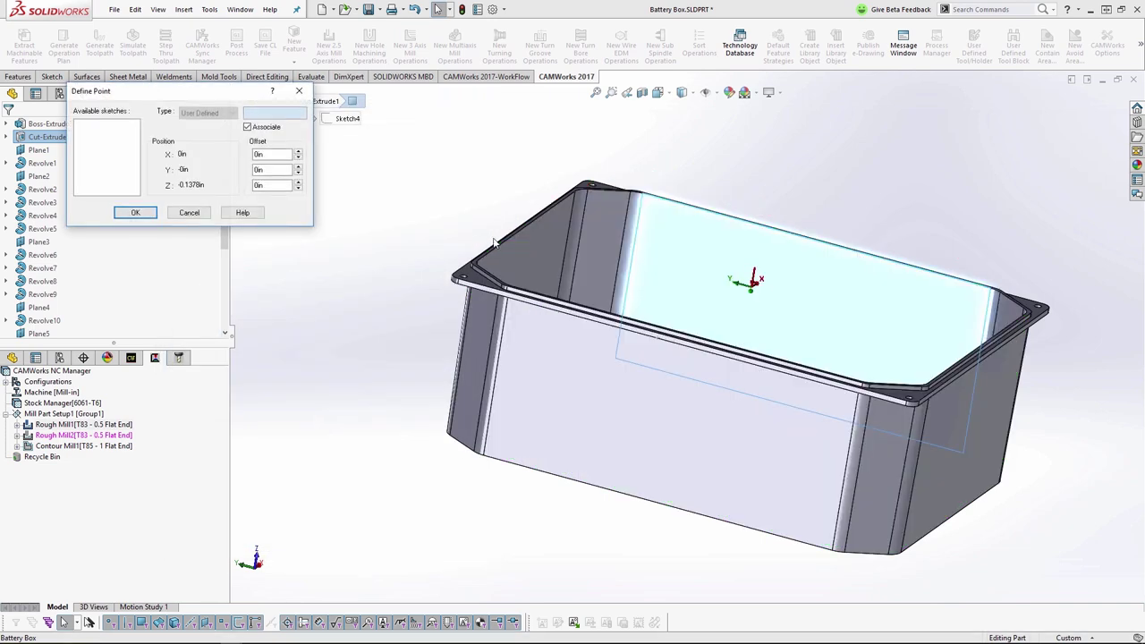
click(587, 190)
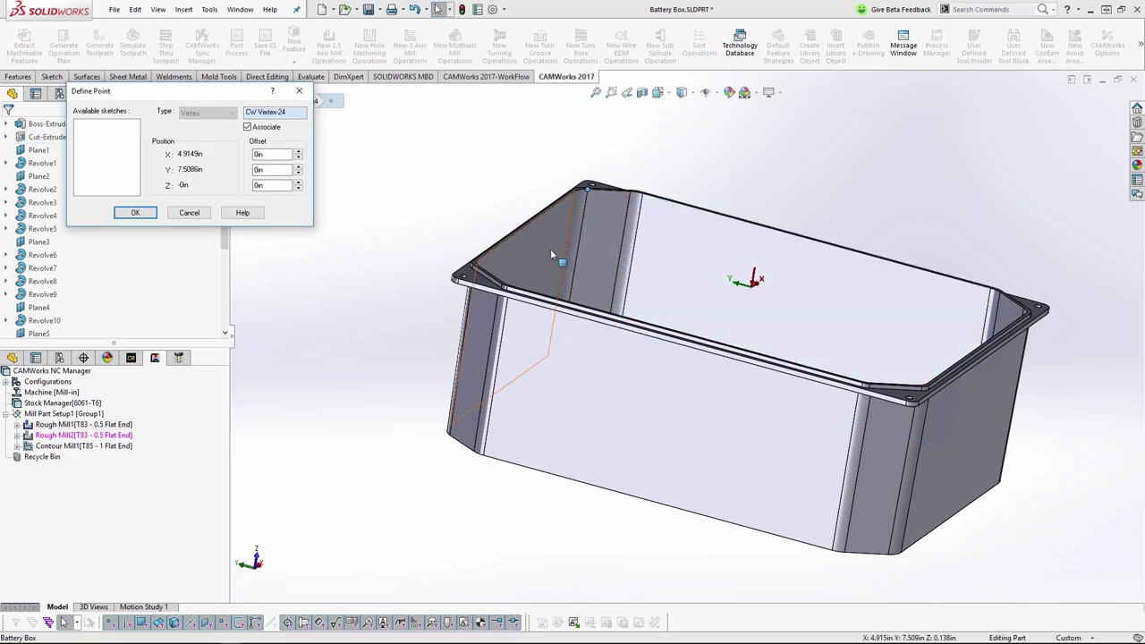
click(299, 189)
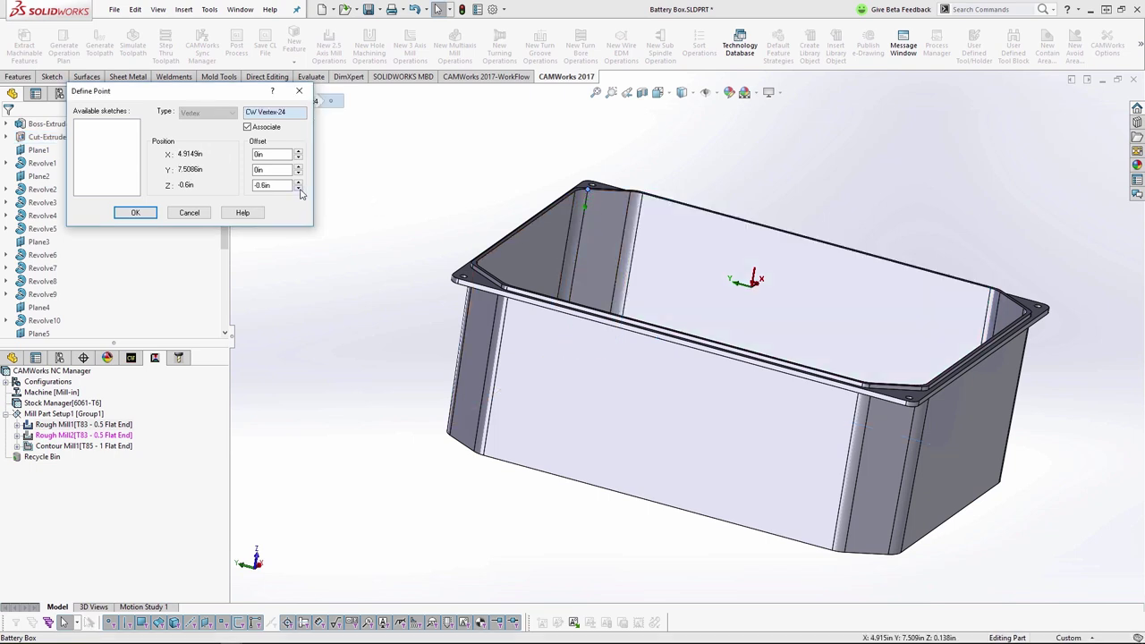
drag(287, 186, 248, 180)
text(2.98)
key(Return)
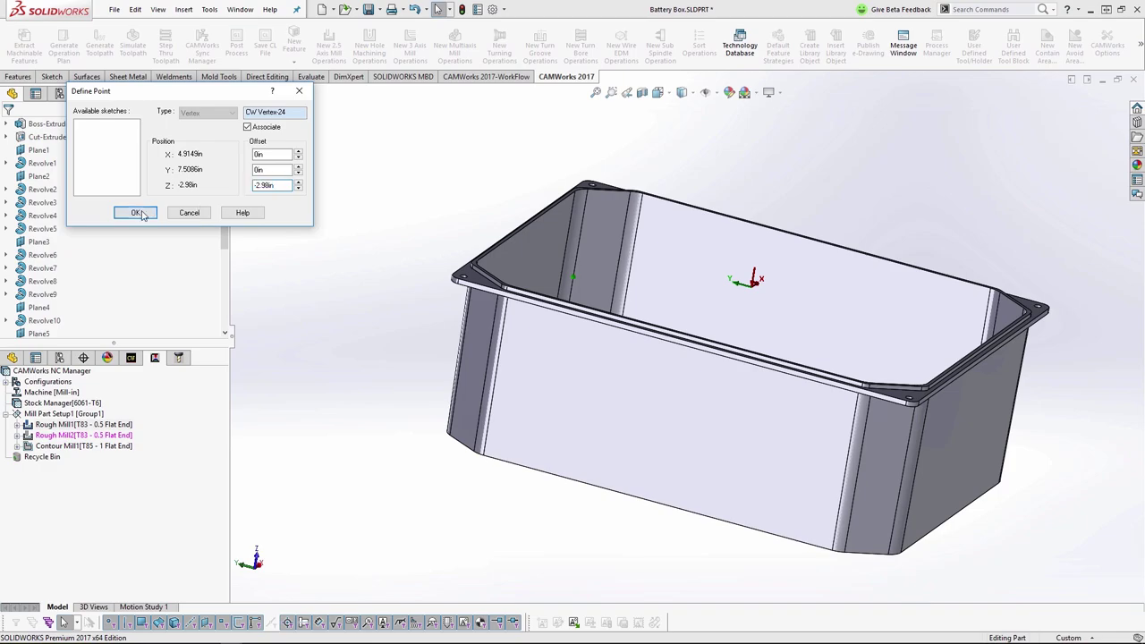
click(136, 213)
Step: Preview Rough Mill1's depth-limited toolpath, then accept the parameters and add the modified end mill as a new tool
click(412, 543)
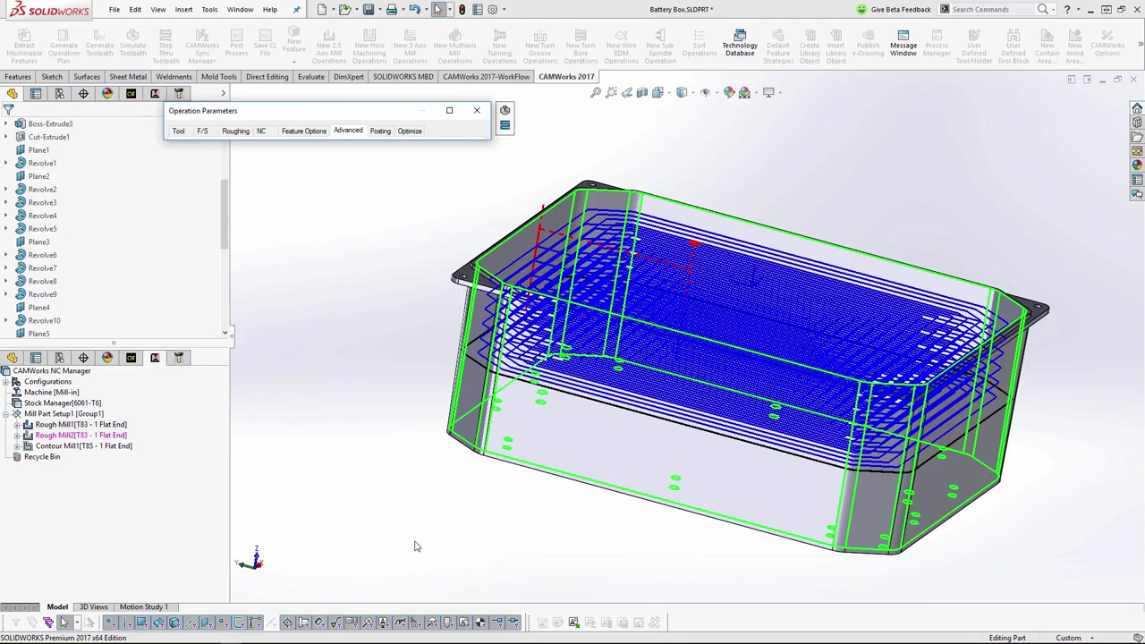
middle_drag(662, 501, 626, 232)
mouse_move(470, 111)
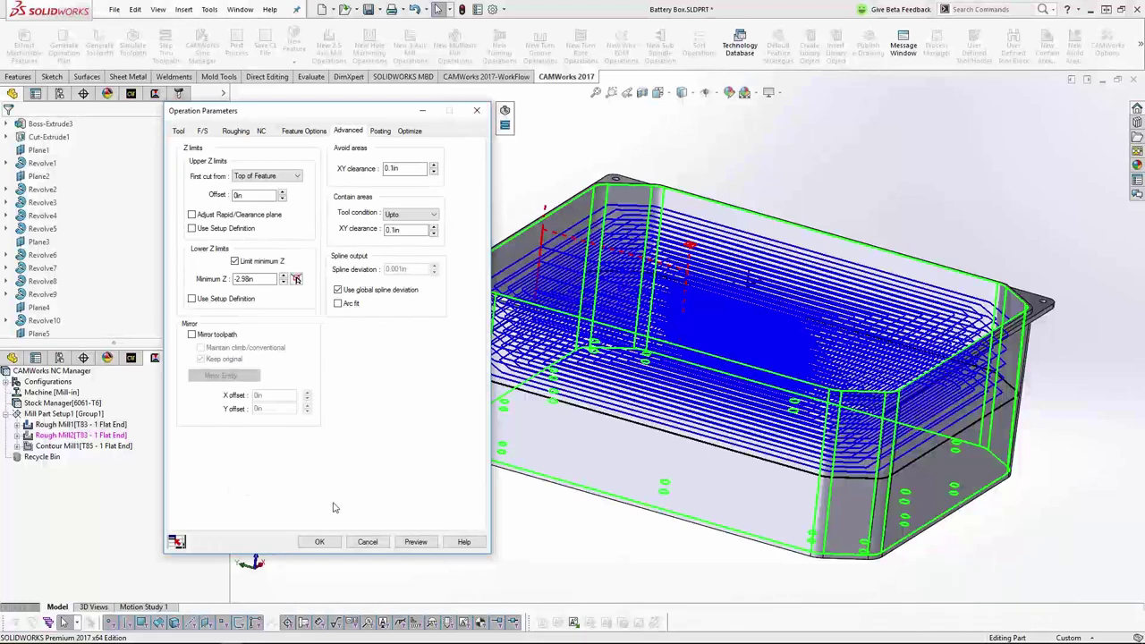
click(322, 543)
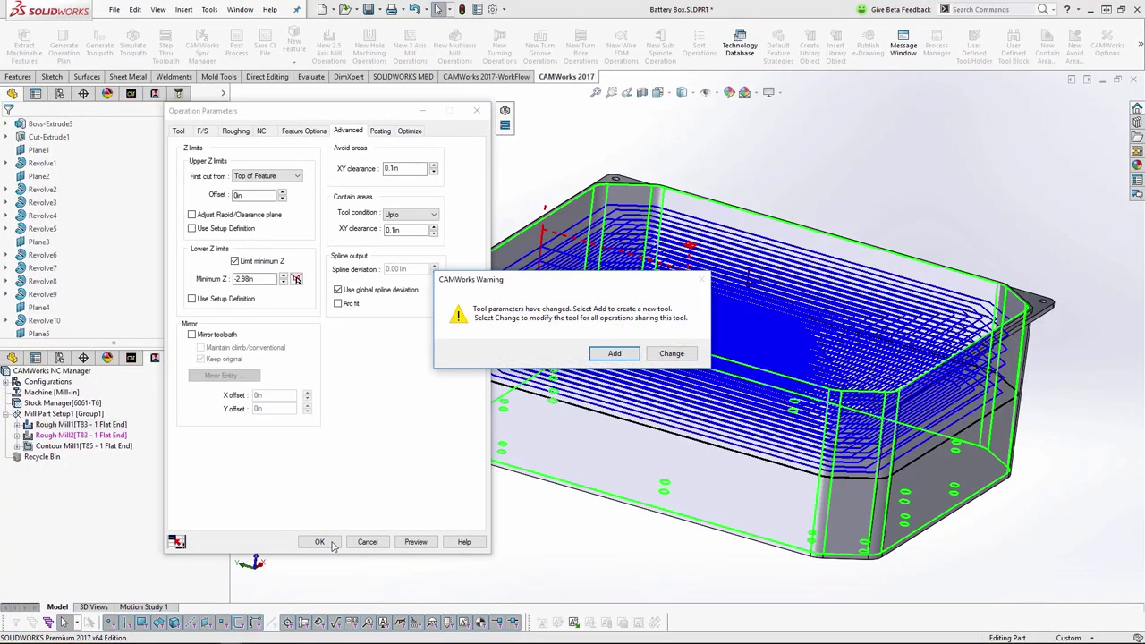
click(611, 354)
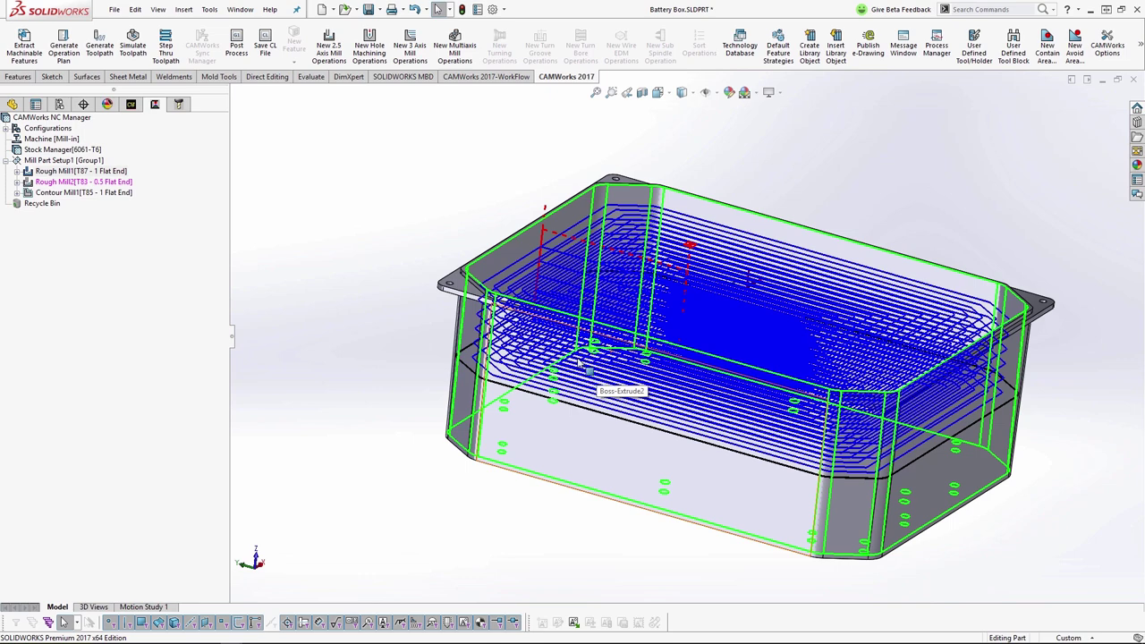
Step: Assign the 1 in flat end mill from tool crib station 87 to Rough Mill2, replacing the corresponding holder as well
click(118, 183)
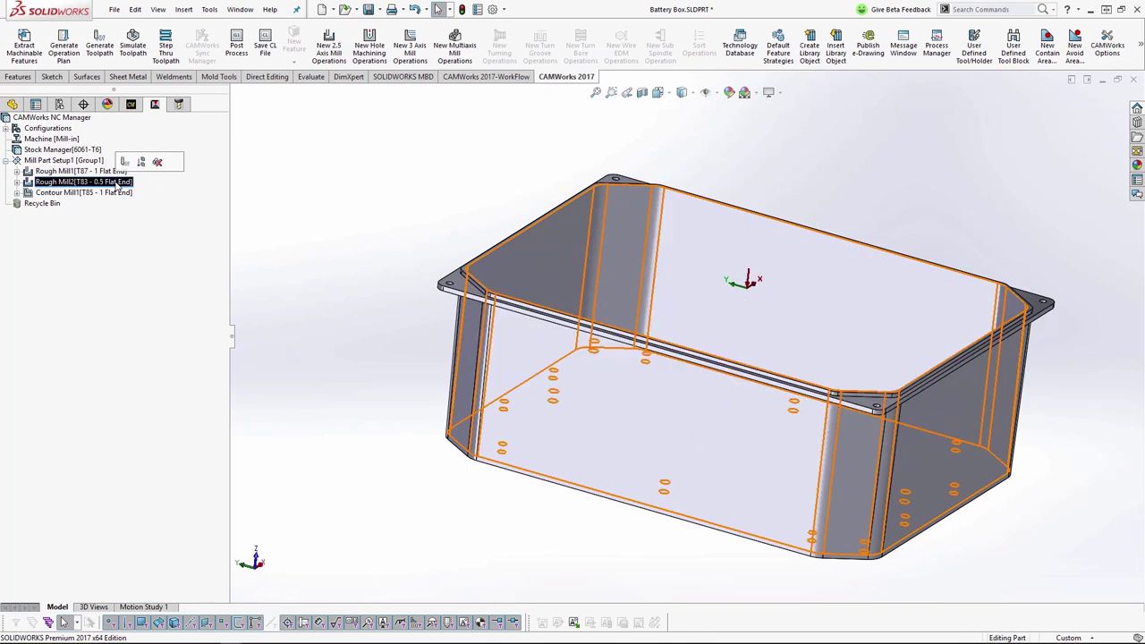
double_click(118, 182)
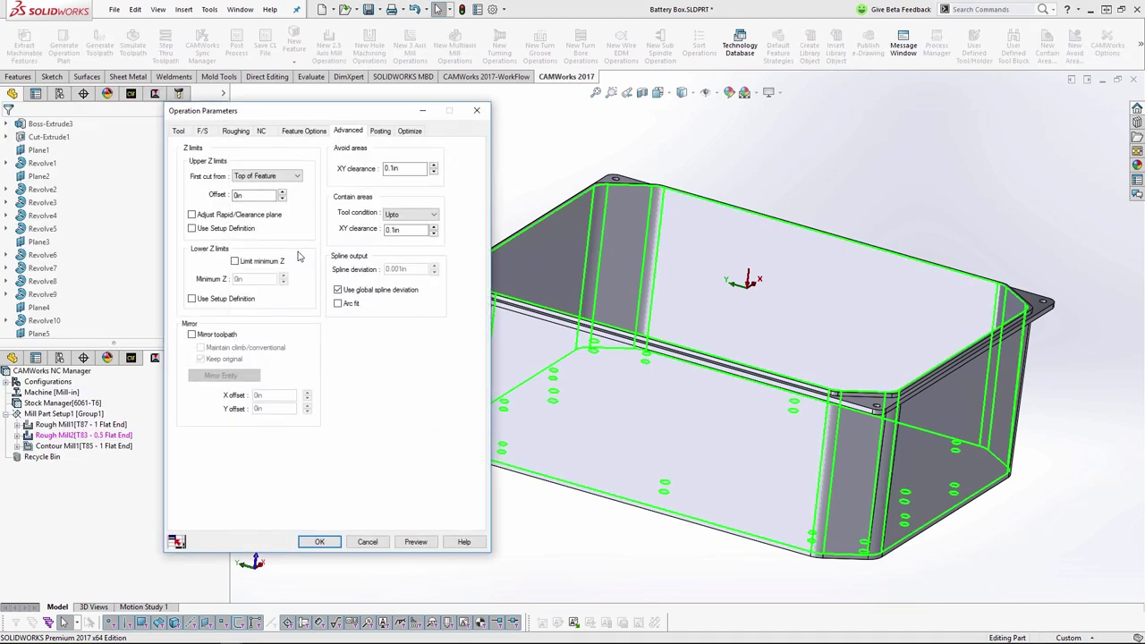
click(180, 131)
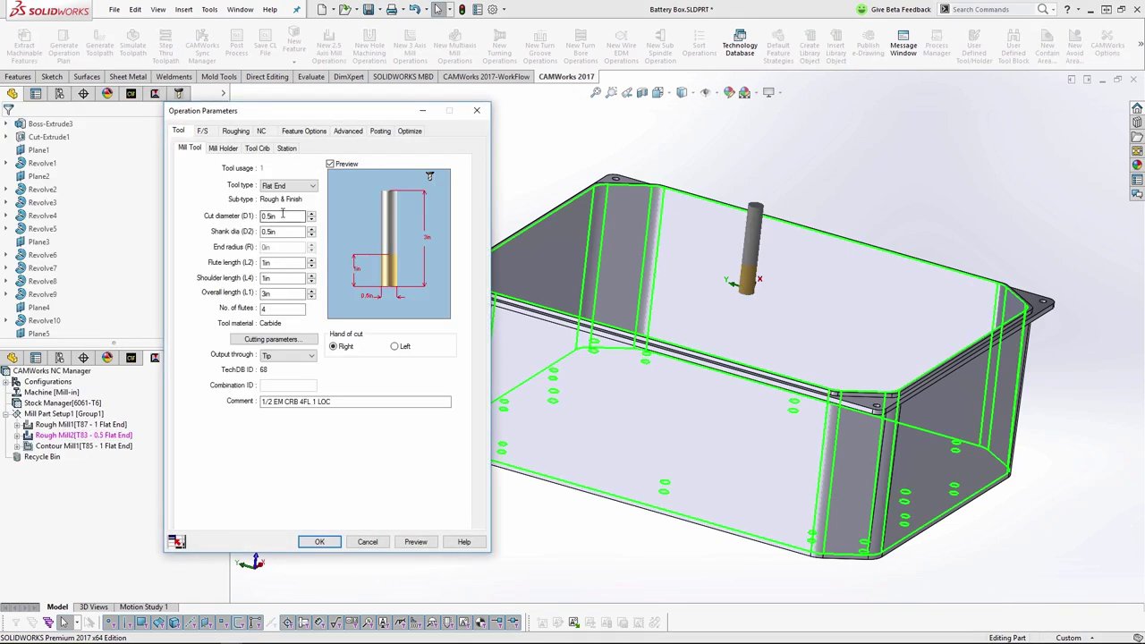
click(256, 147)
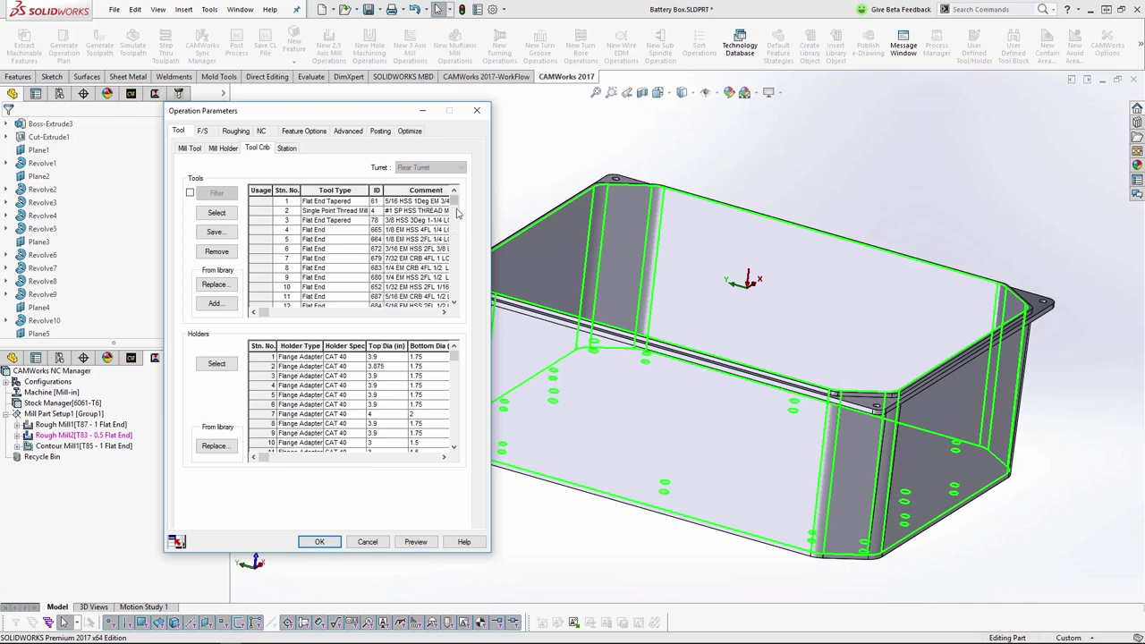
scroll(471, 288, down, 4)
click(267, 297)
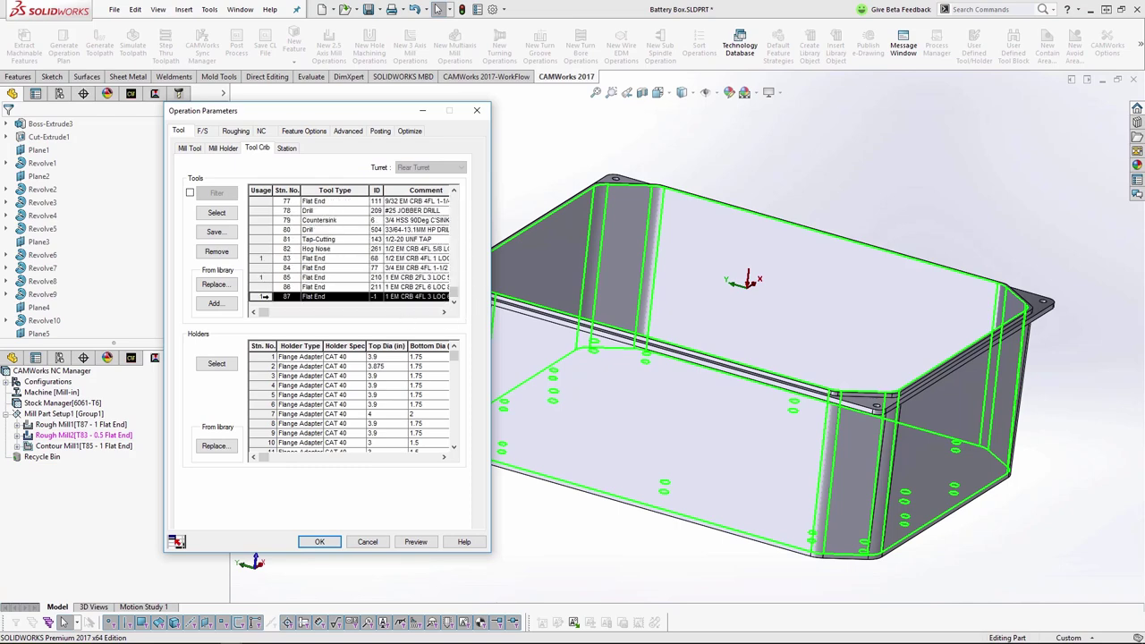
click(216, 212)
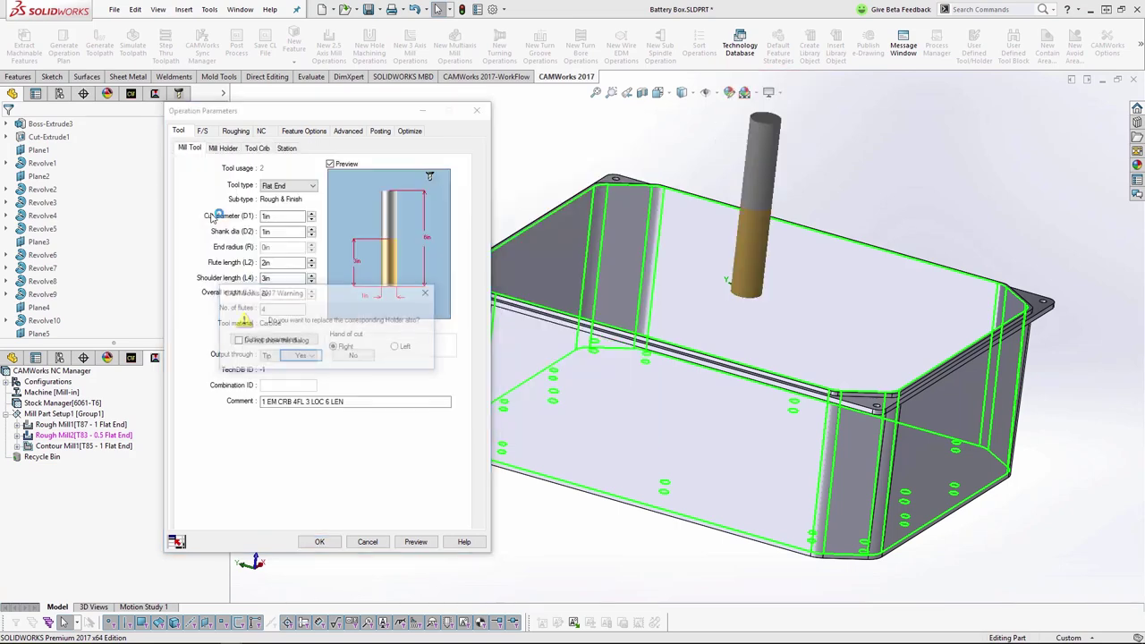
click(300, 358)
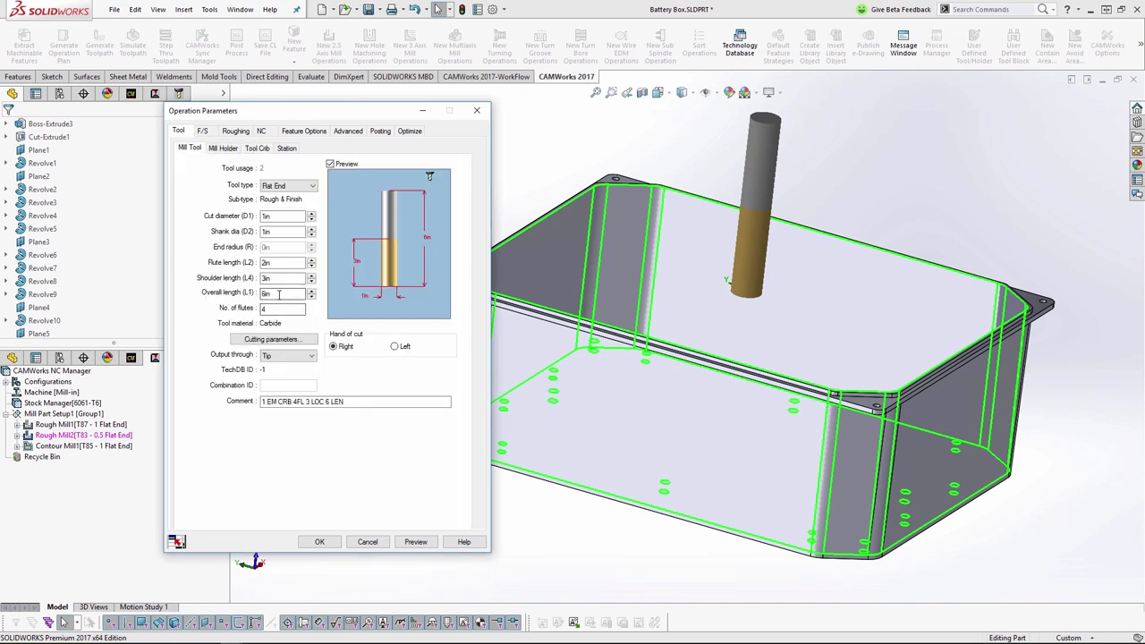
Step: Set the end mill's overall length to 8 in, shoulder to 6 in and flute to 3.5 in, with comment "1 EM CRB 4FL 6 LOC 8 LEN"
text(8)
double_click(262, 279)
text(6)
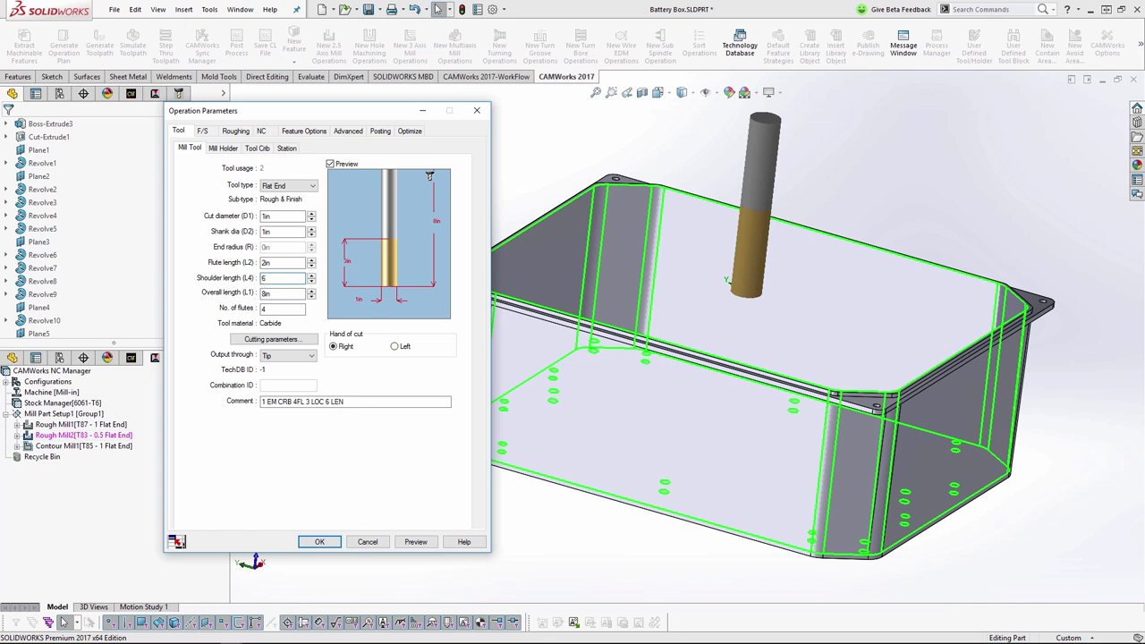
double_click(266, 262)
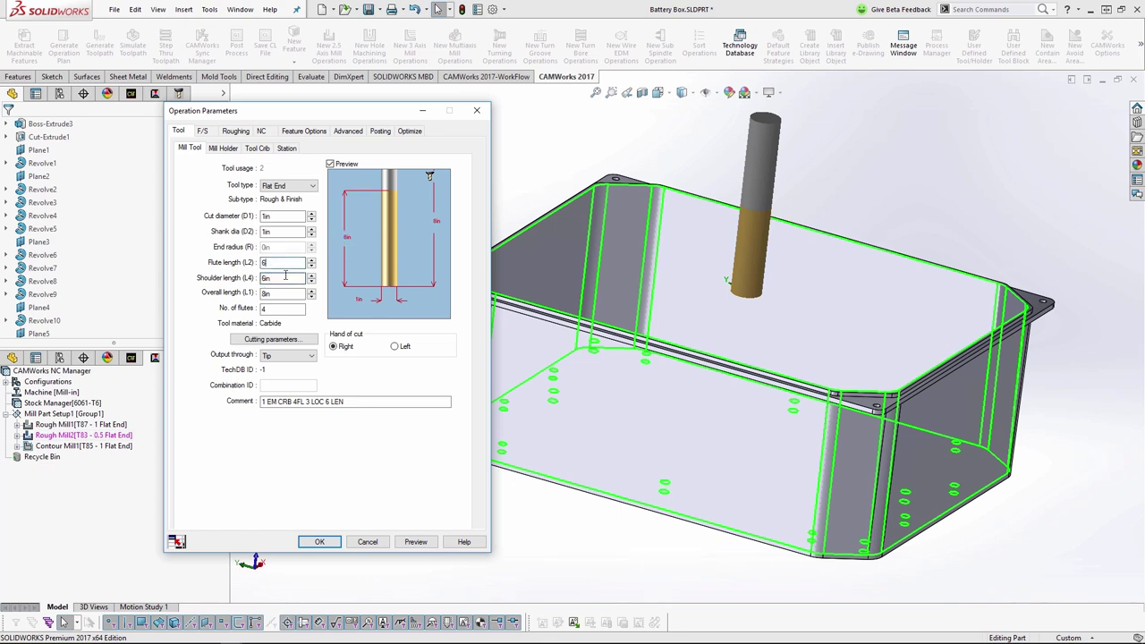
key(BackSpace)
text(3.5)
click(302, 401)
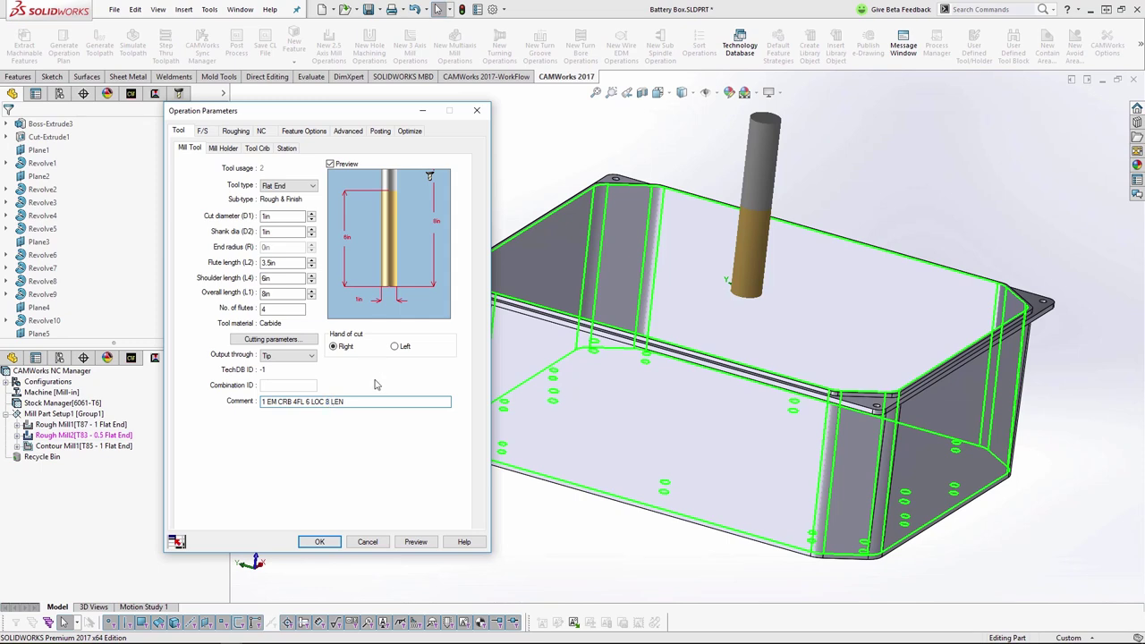
Step: Review Rough Mill2's roughing parameters and preview its toolpath with the Previous Leftover method
click(236, 131)
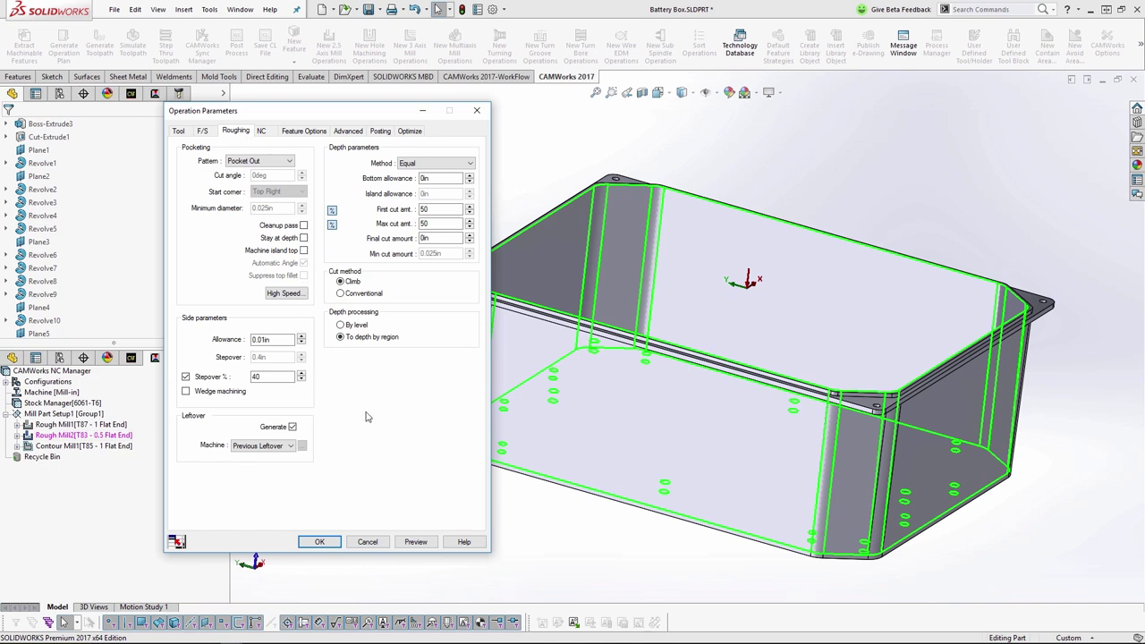
click(416, 543)
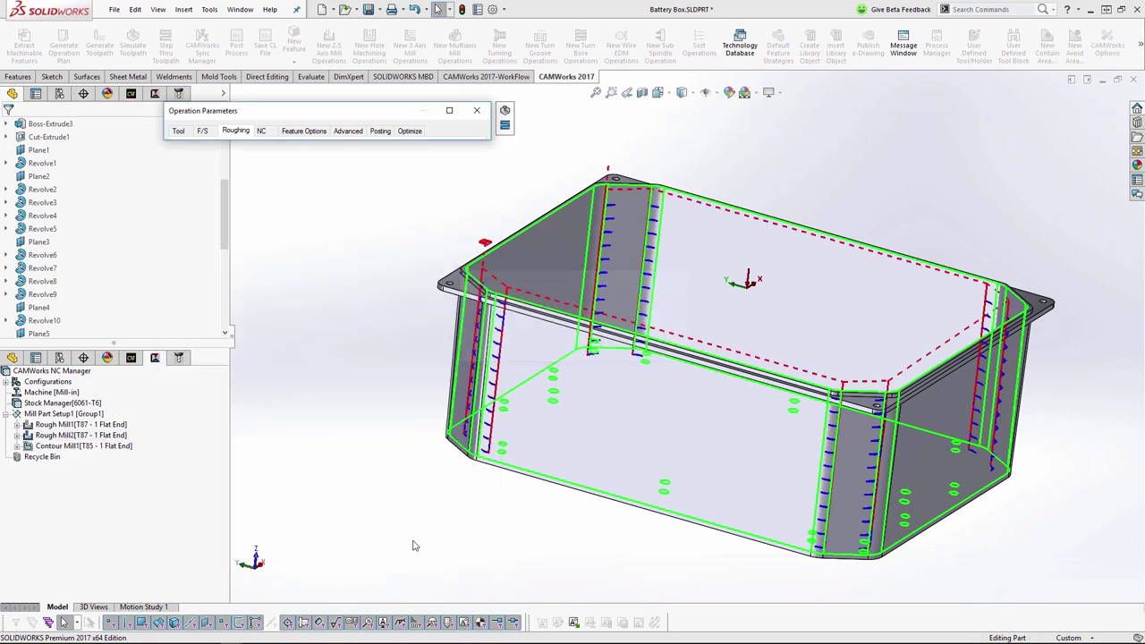
click(477, 112)
Step: Accept Rough Mill2's parameters, adding the modified end mill as a new tool, and generate the toolpaths for the operations
click(320, 544)
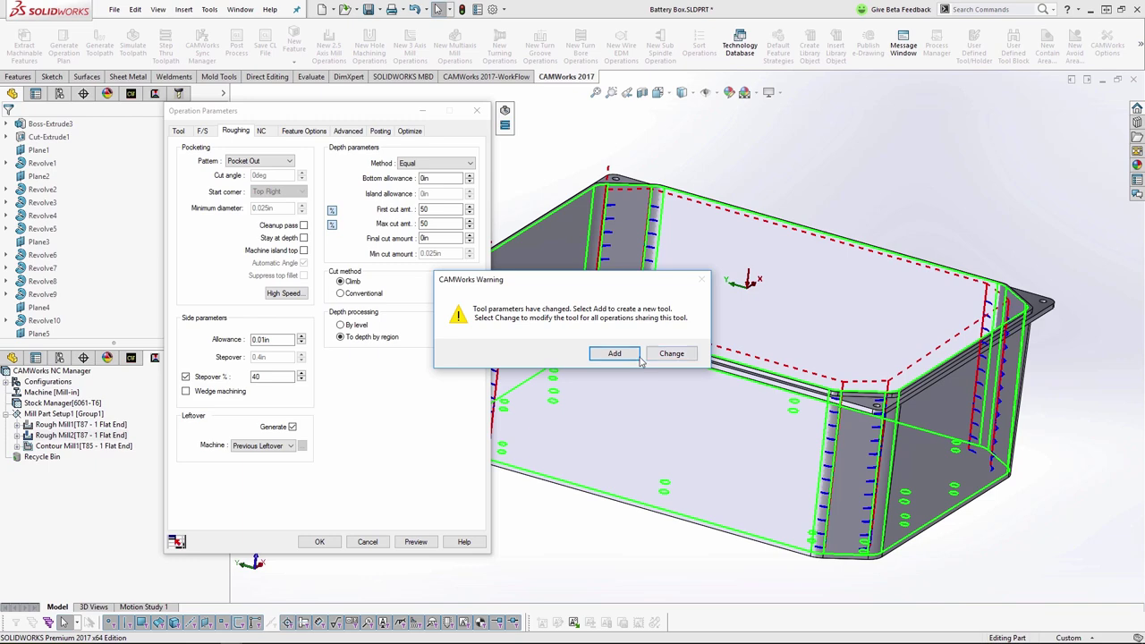
click(630, 357)
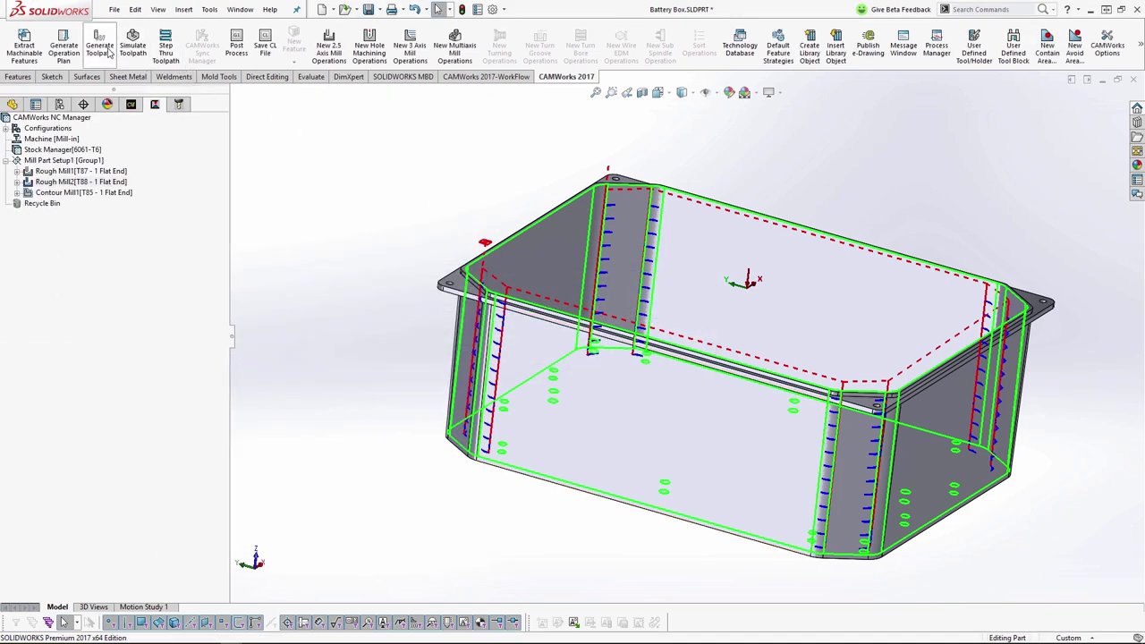
click(106, 52)
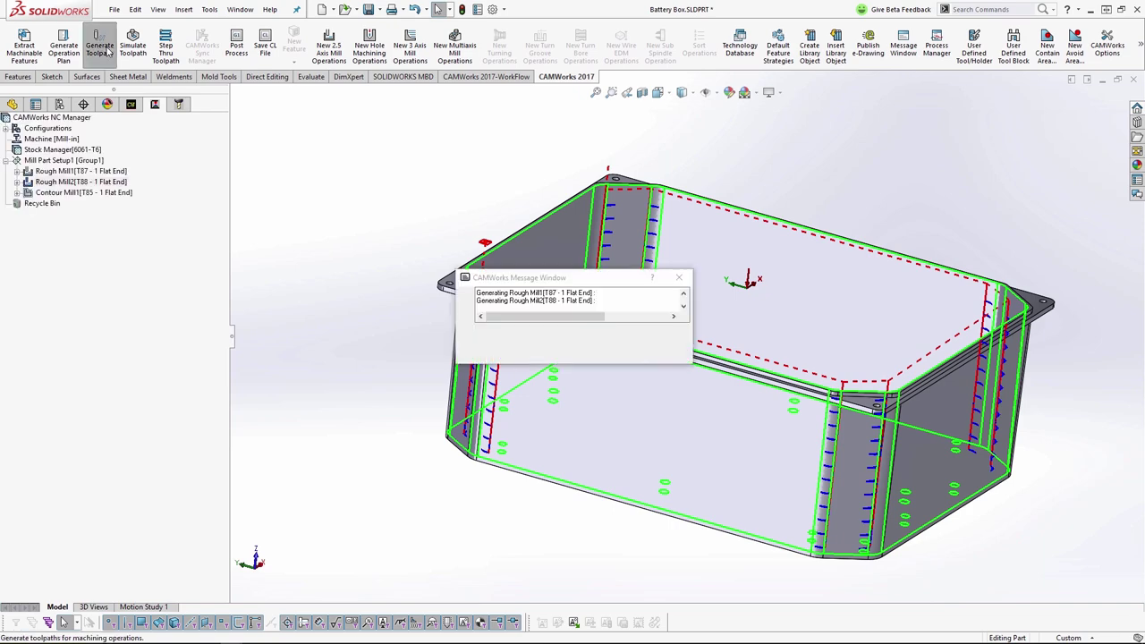
click(92, 184)
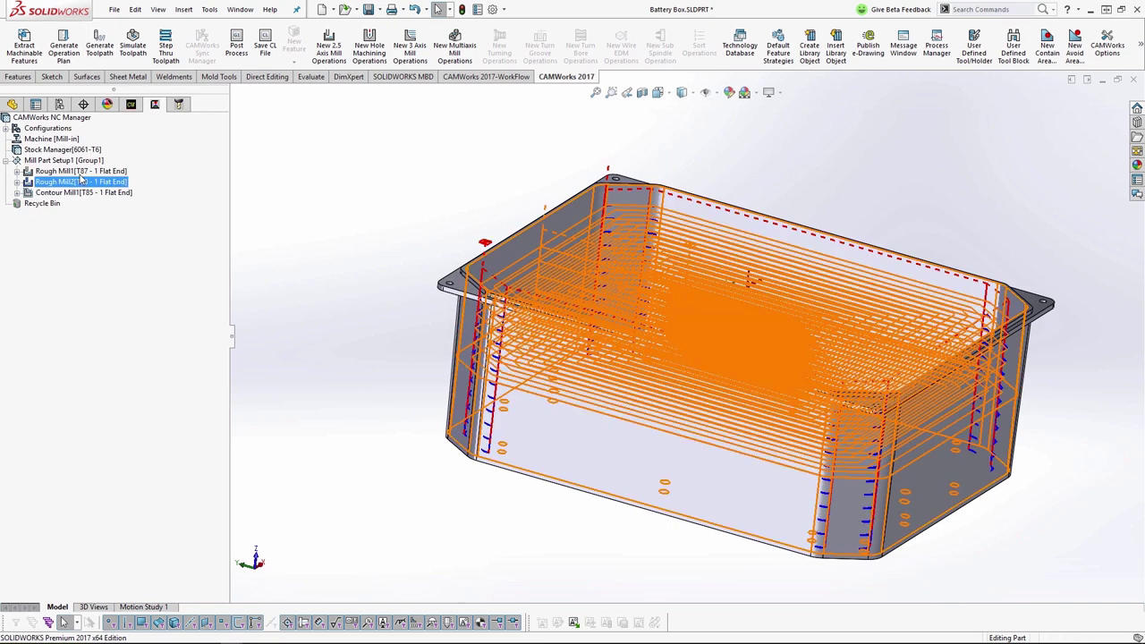
Step: Set Rough Mill2's leftover machining method to From WIP, preview the toolpath and accept the parameters
double_click(83, 183)
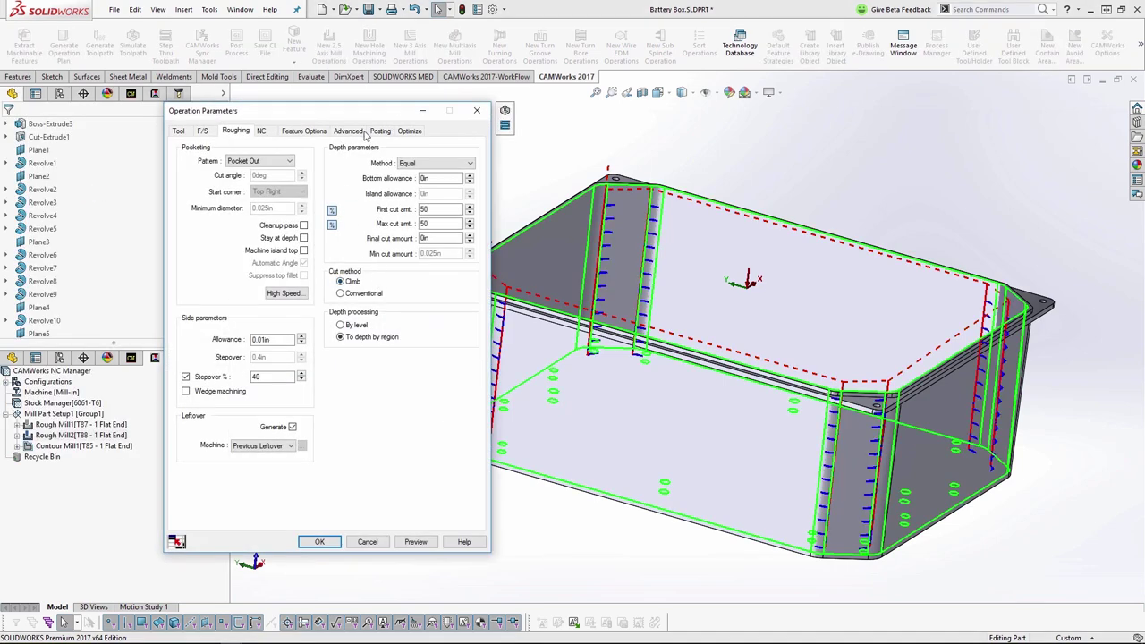
click(360, 131)
click(235, 130)
click(291, 445)
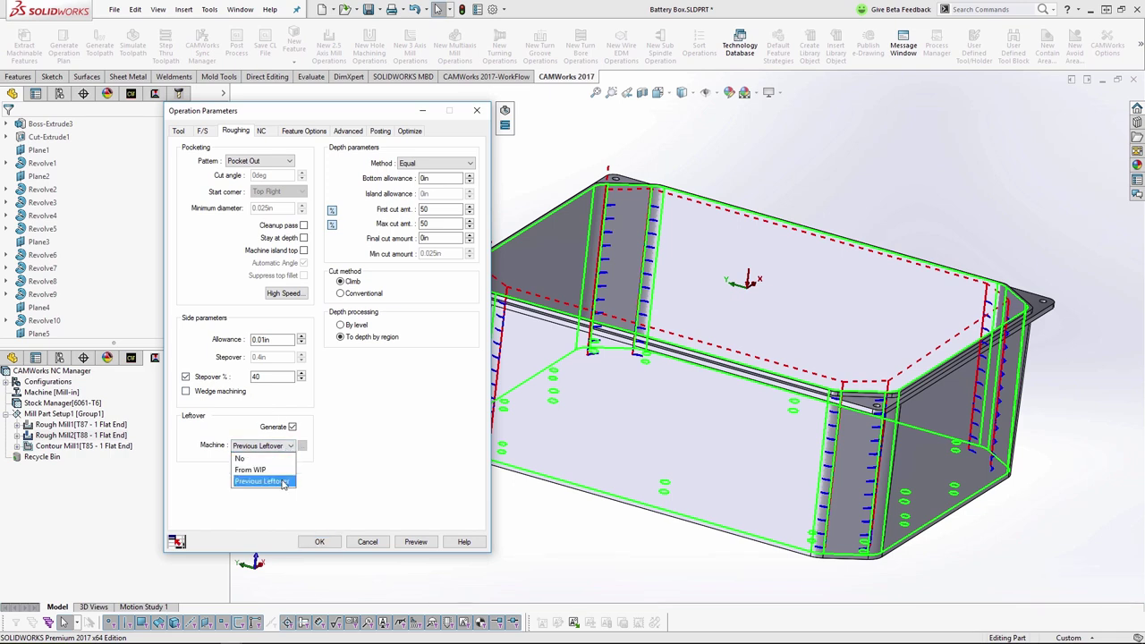
click(283, 483)
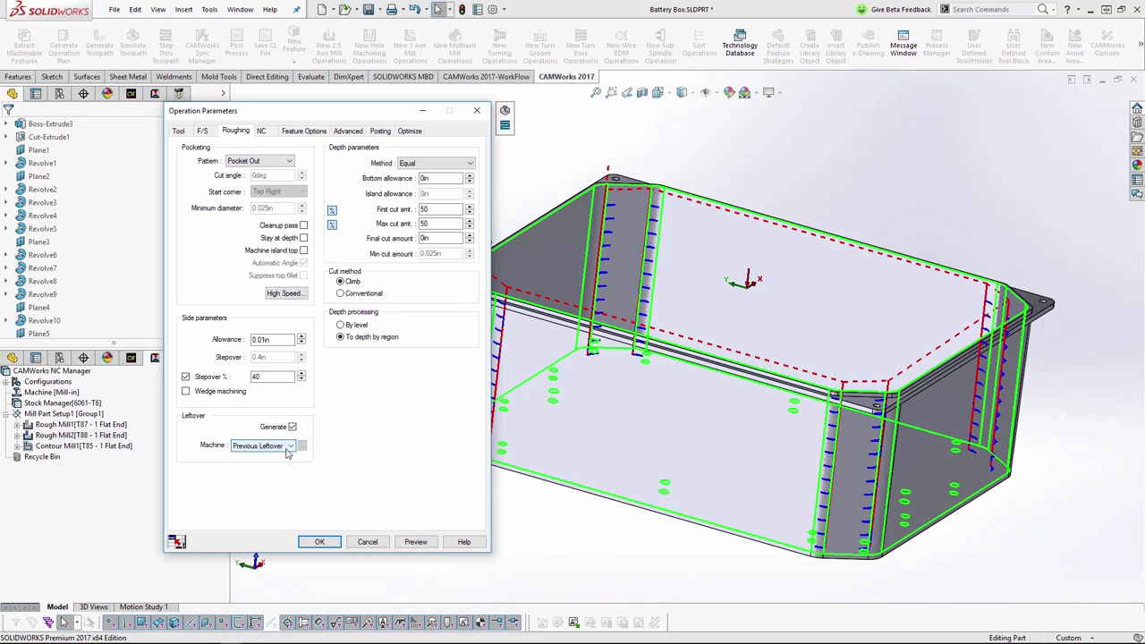
click(288, 446)
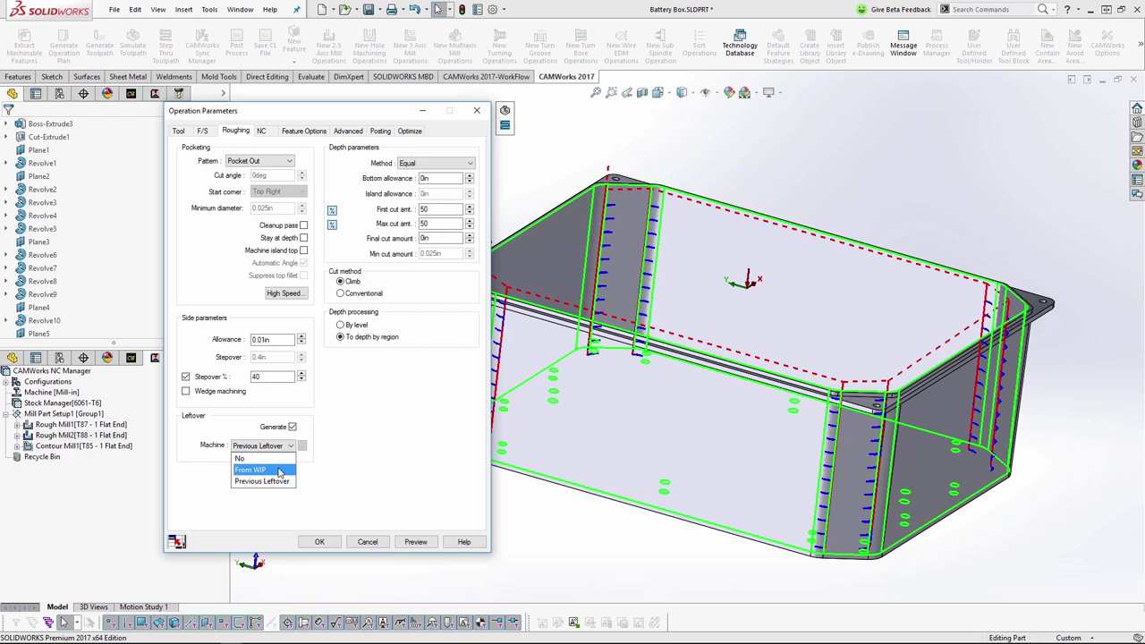
click(279, 471)
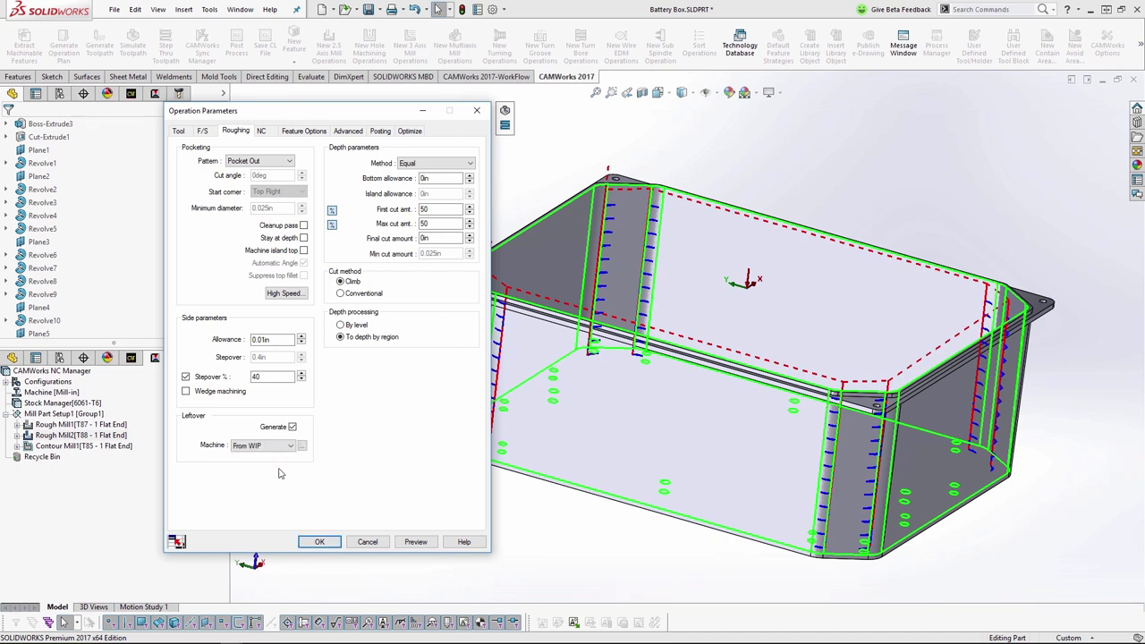
click(412, 542)
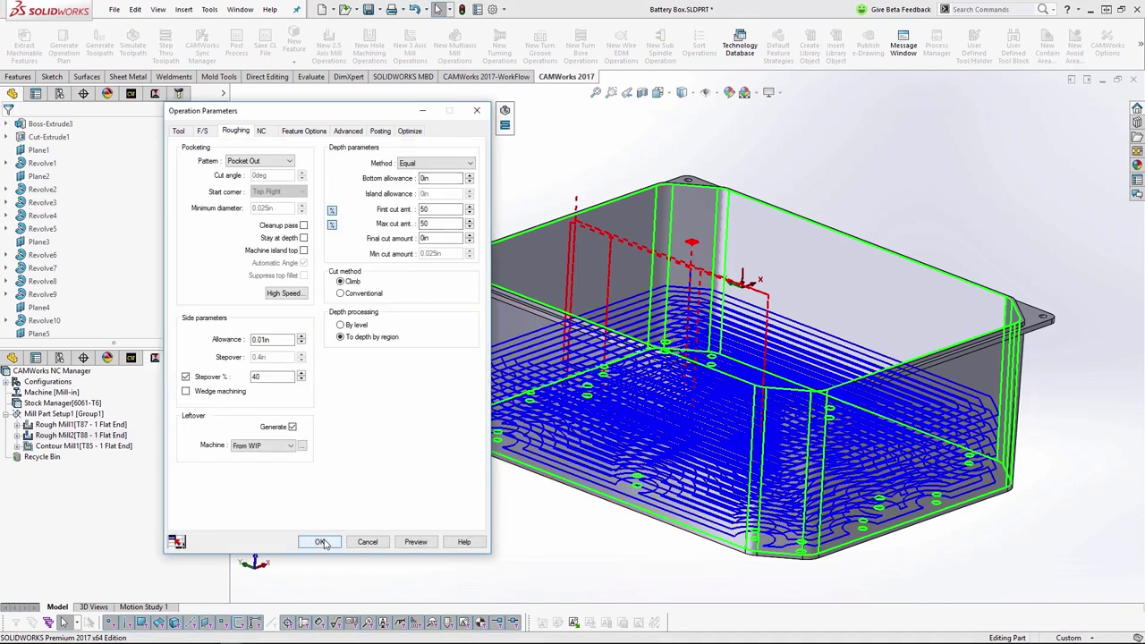
click(322, 543)
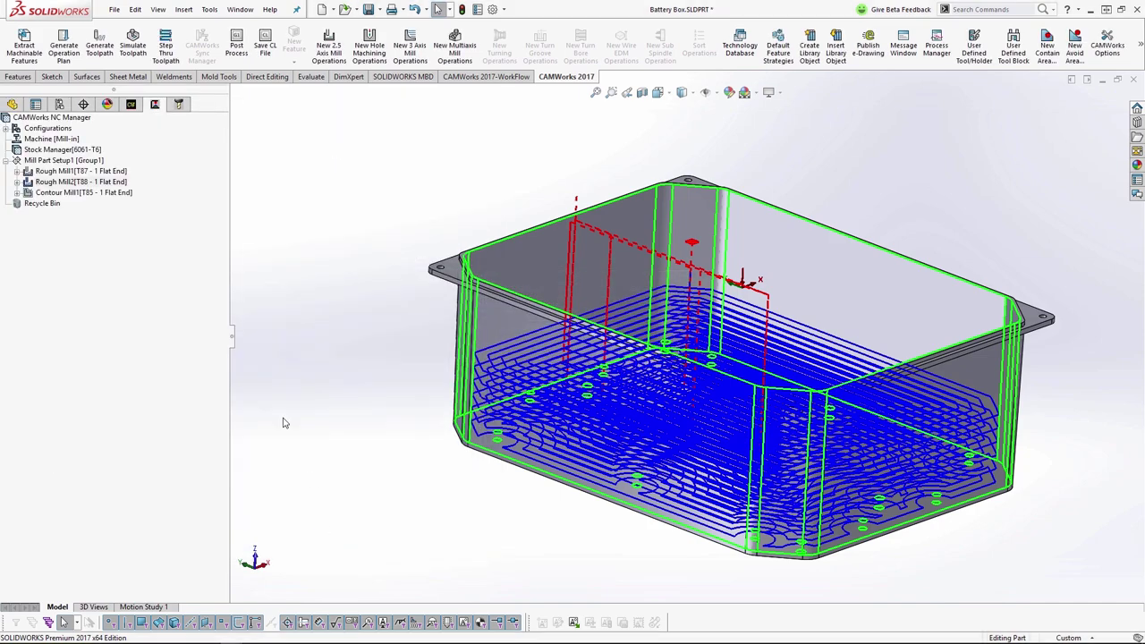
Step: Review the generated toolpaths of the Contour Mill1 and Rough Mill1 operations on the pocket
click(112, 192)
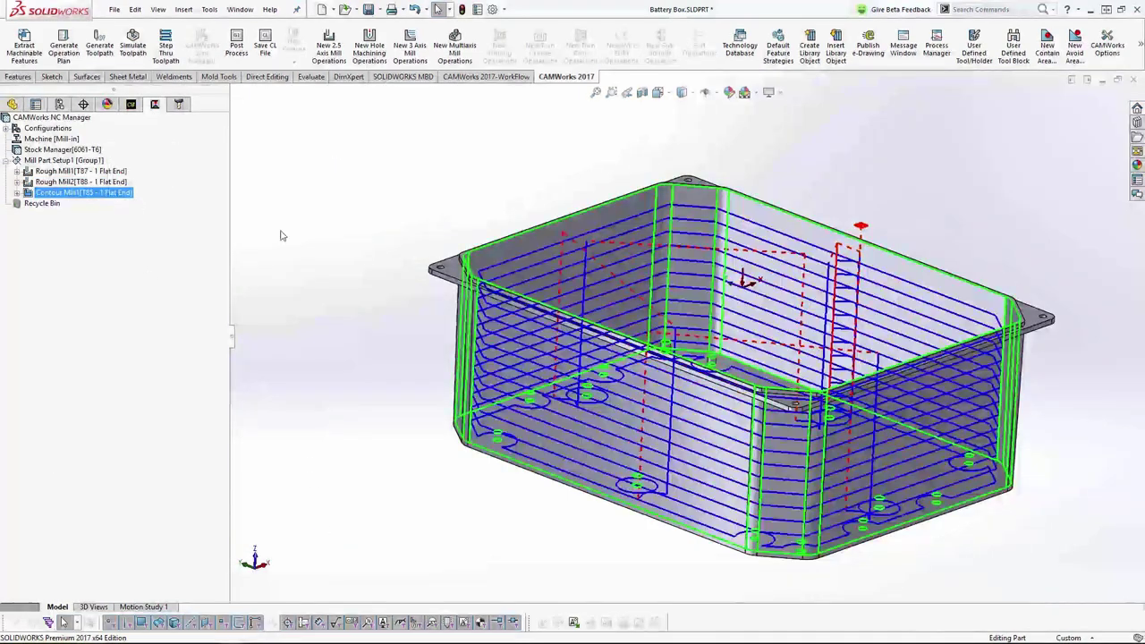
click(275, 238)
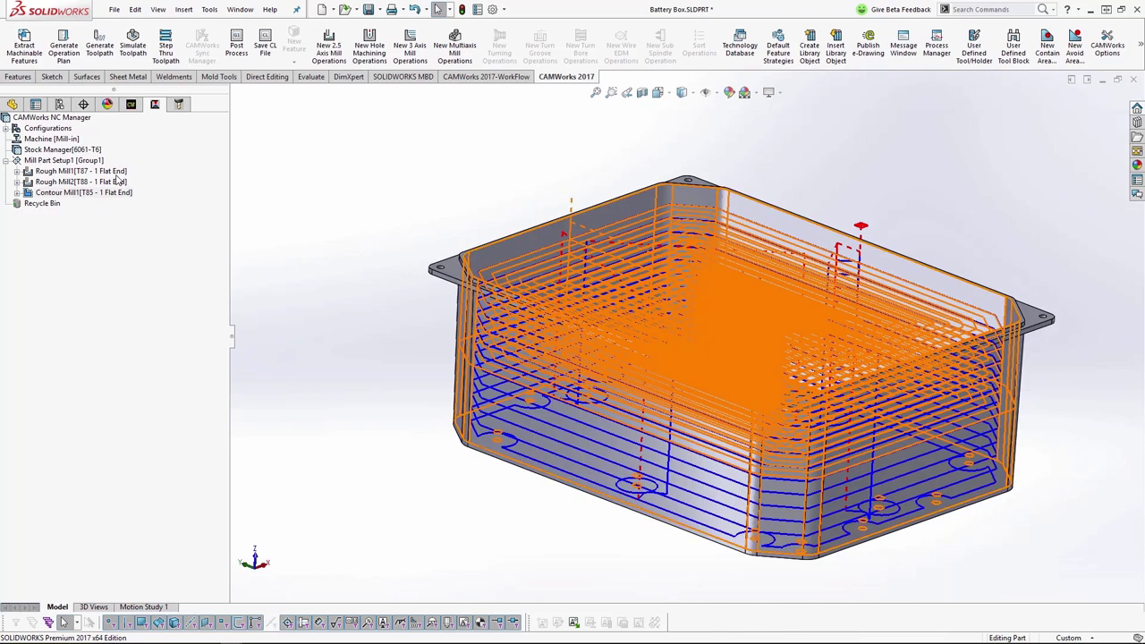
click(119, 172)
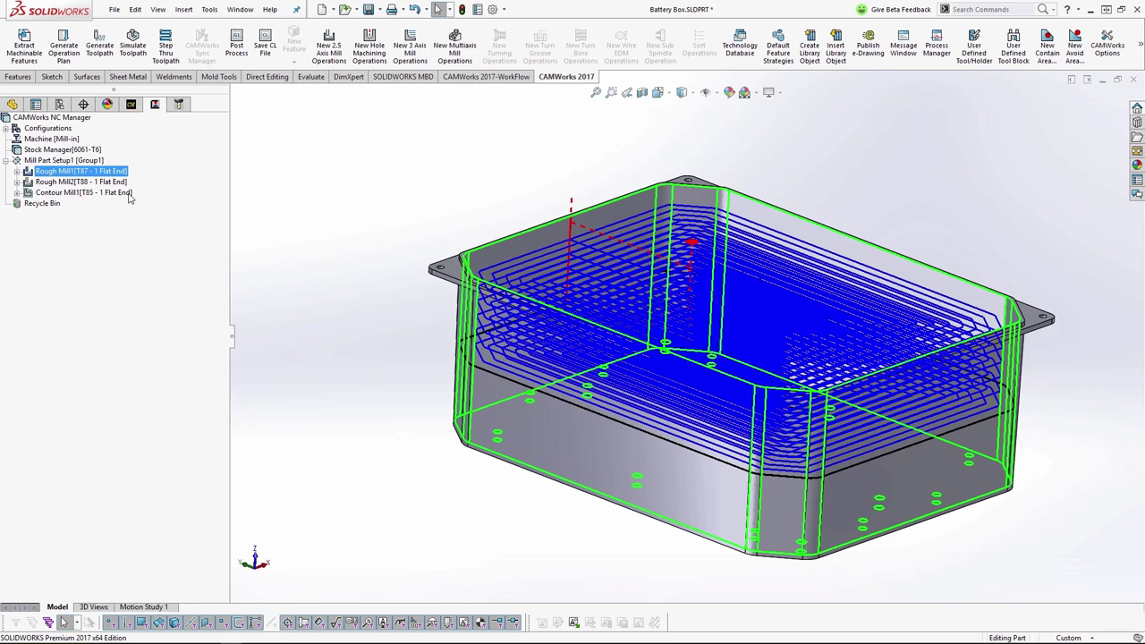
Step: Save Irregular Pocket1's operation plan as a new feature condition with a new strategy named "Deep Pocket - 2 Pass"
click(134, 106)
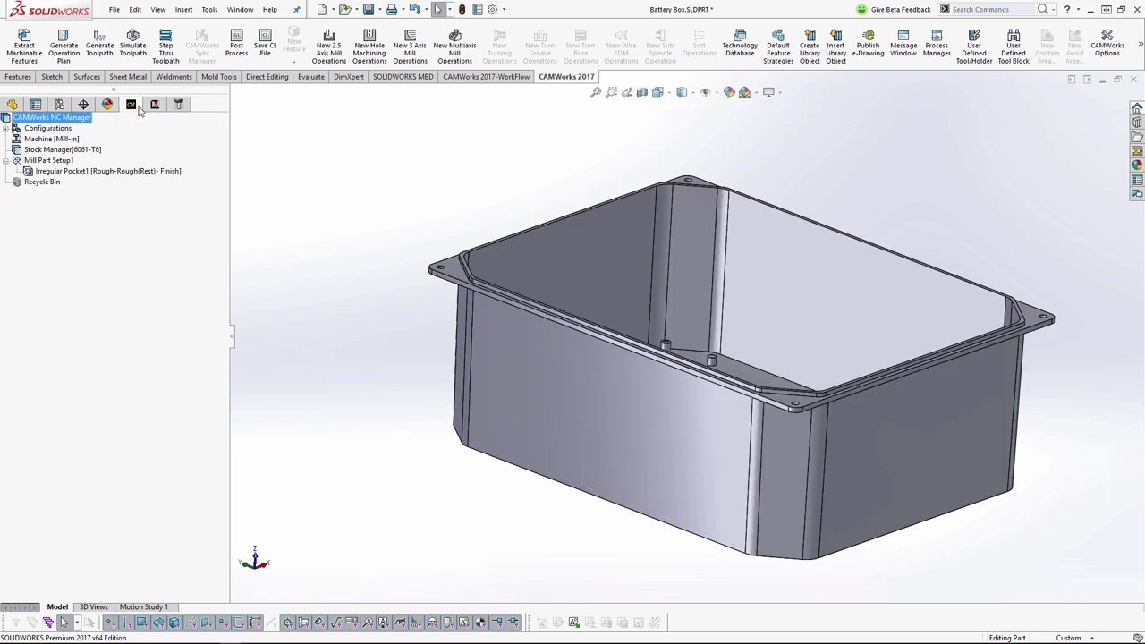
right_click(111, 175)
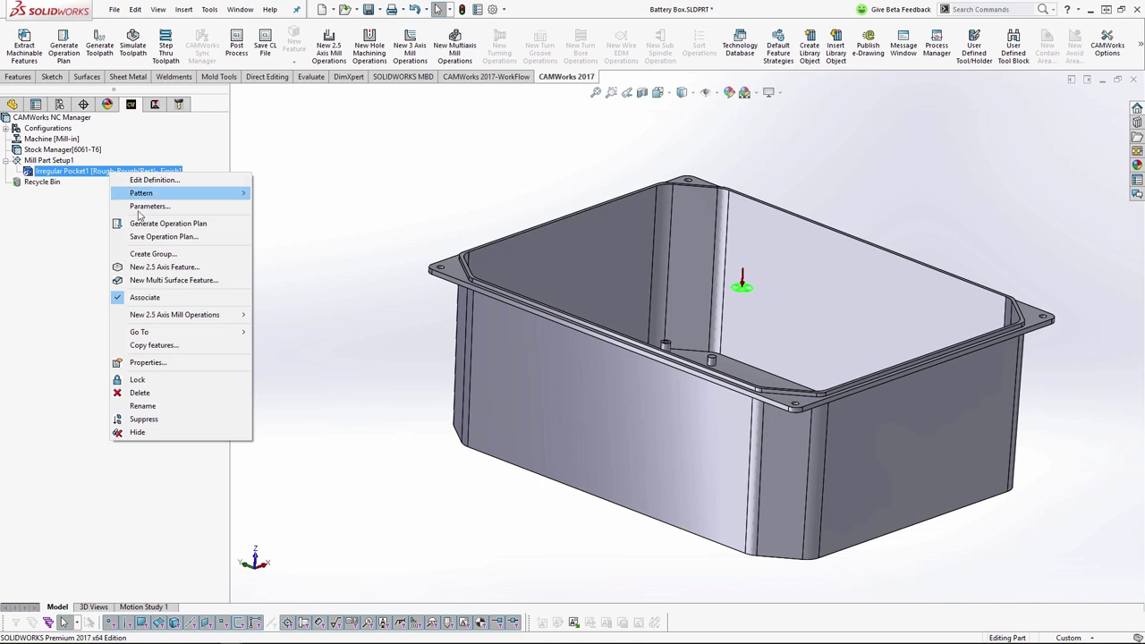
click(165, 238)
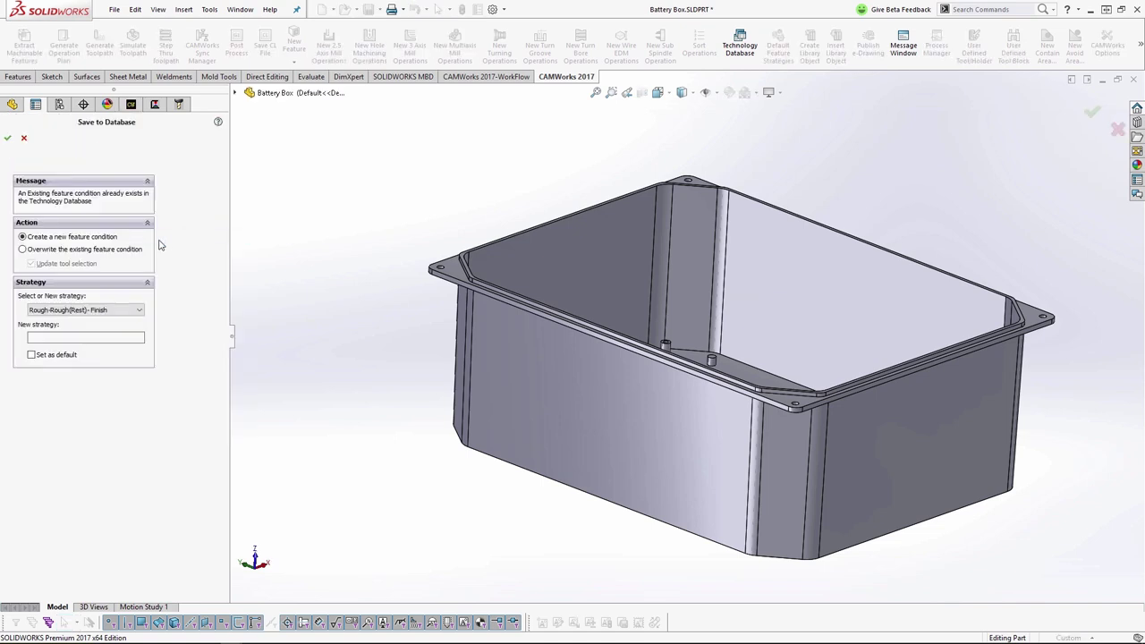
click(84, 249)
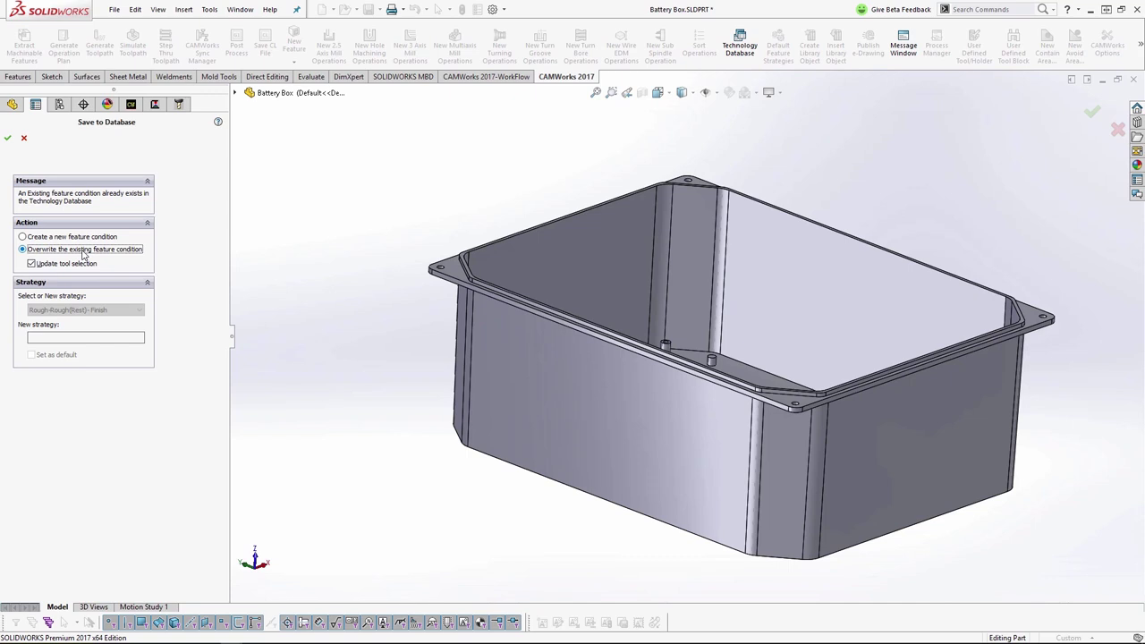
click(73, 238)
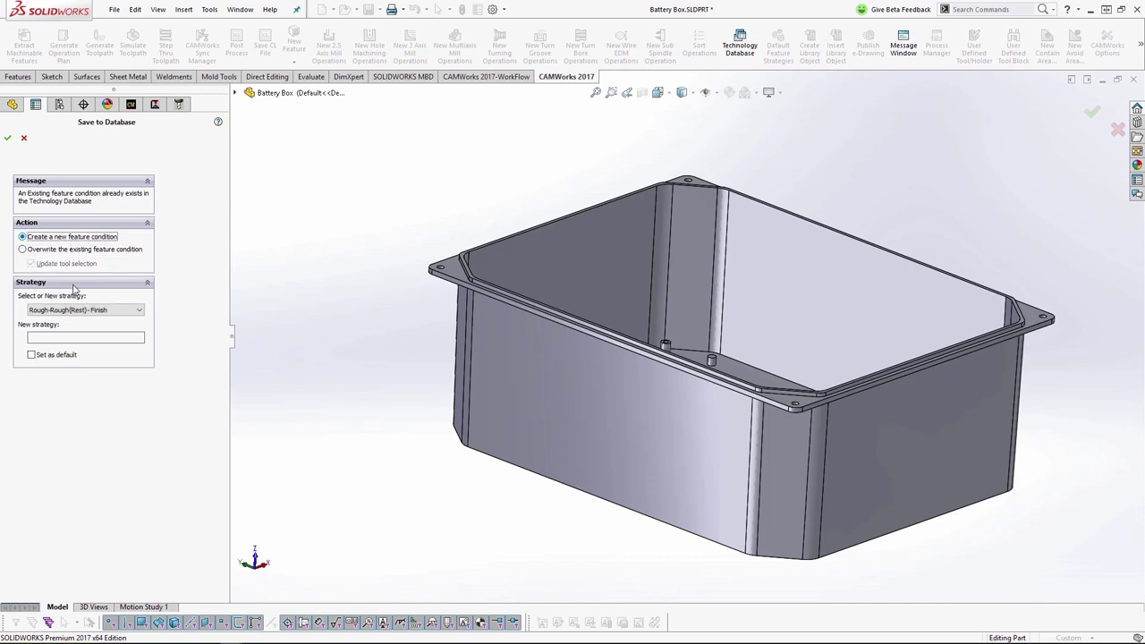
click(87, 310)
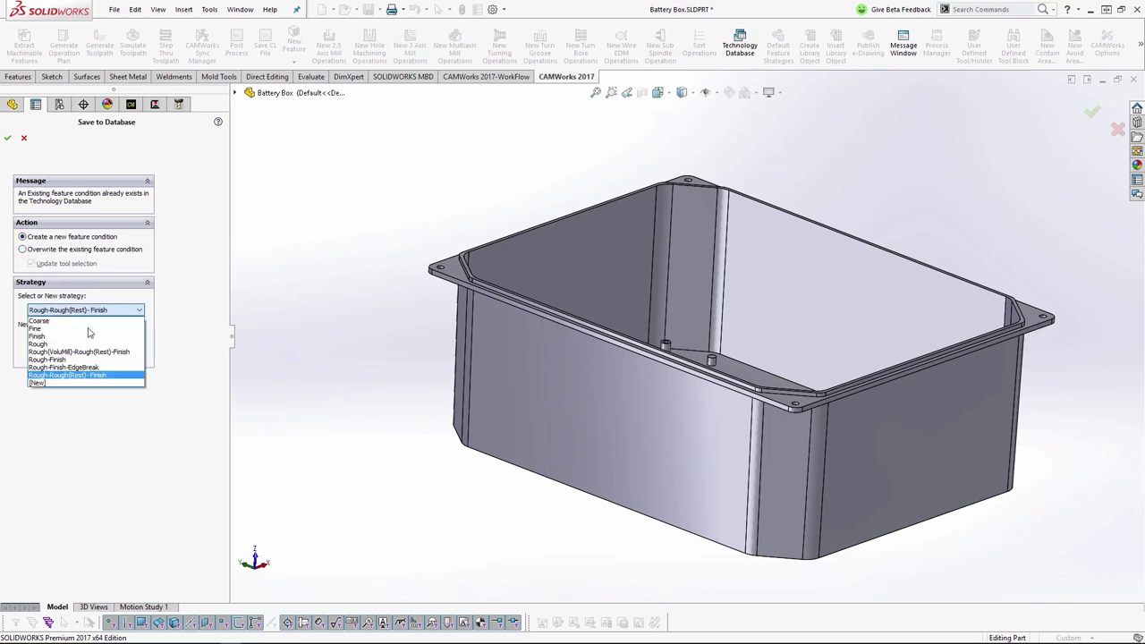
click(88, 383)
text(De)
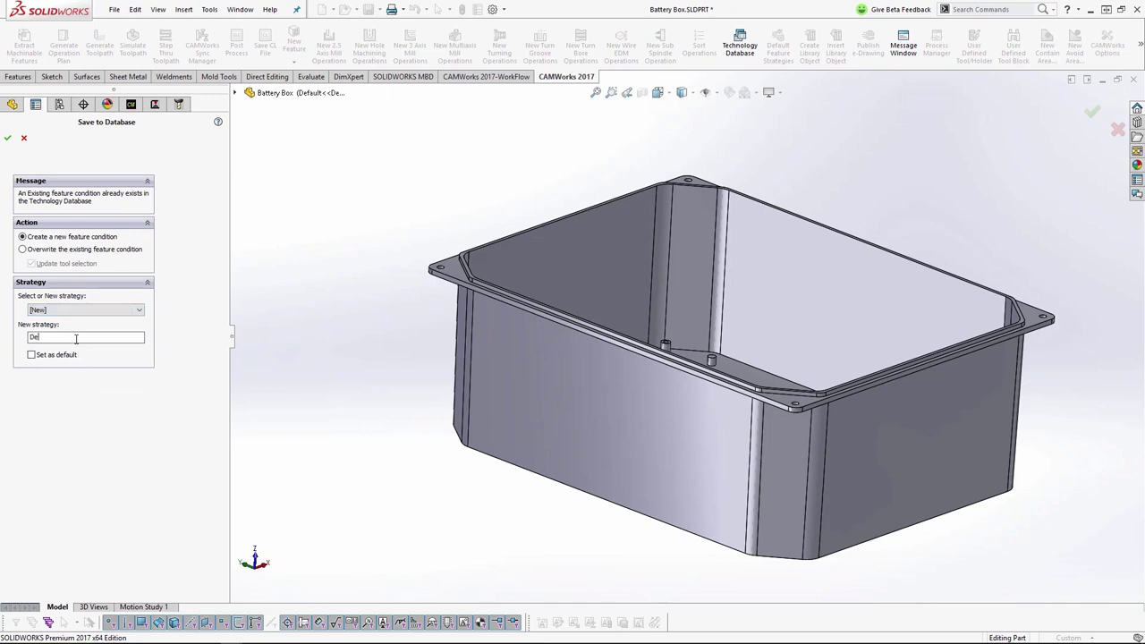
text(ep Pocket - Z Pass)
click(7, 138)
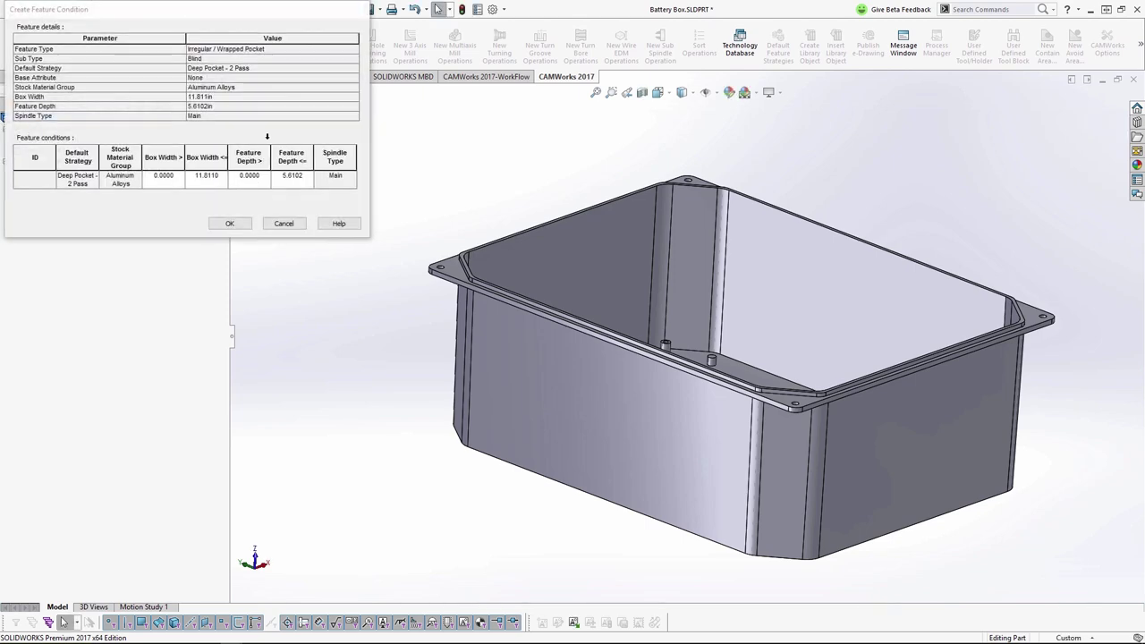
Step: Set the new feature condition's upper limits for box width and feature depth to 1000 and create the condition
drag(233, 13, 424, 198)
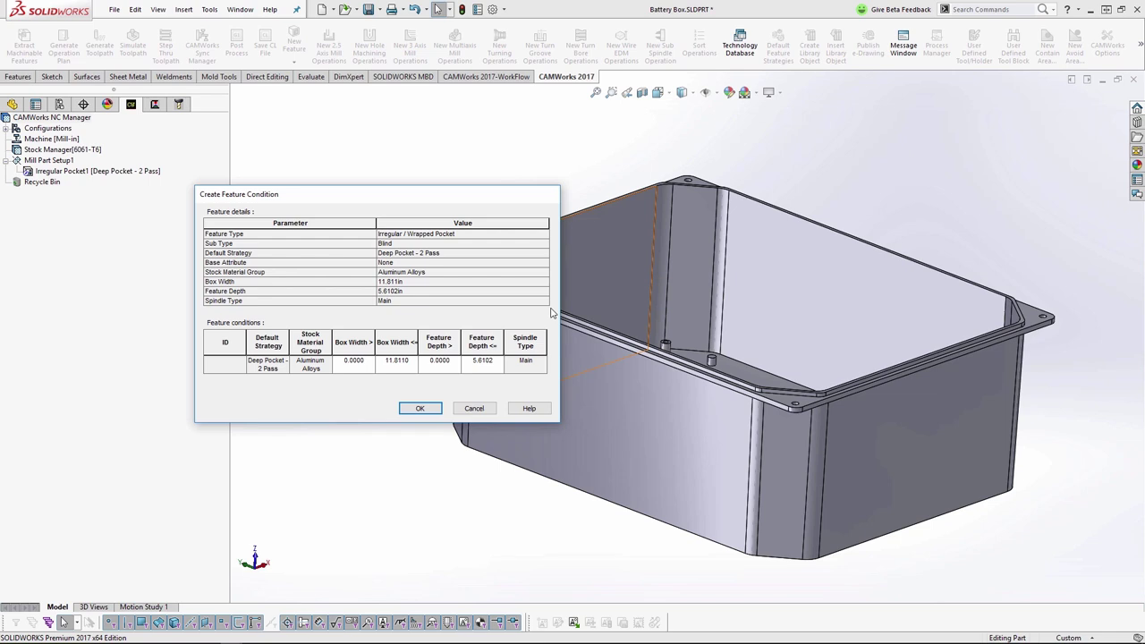
click(399, 365)
text(024)
double_click(384, 360)
text(1000)
click(483, 362)
key(BackSpace)
key(BackSpace)
key(BackSpace)
key(BackSpace)
key(BackSpace)
key(BackSpace)
key(BackSpace)
key(BackSpace)
text(1000)
click(424, 413)
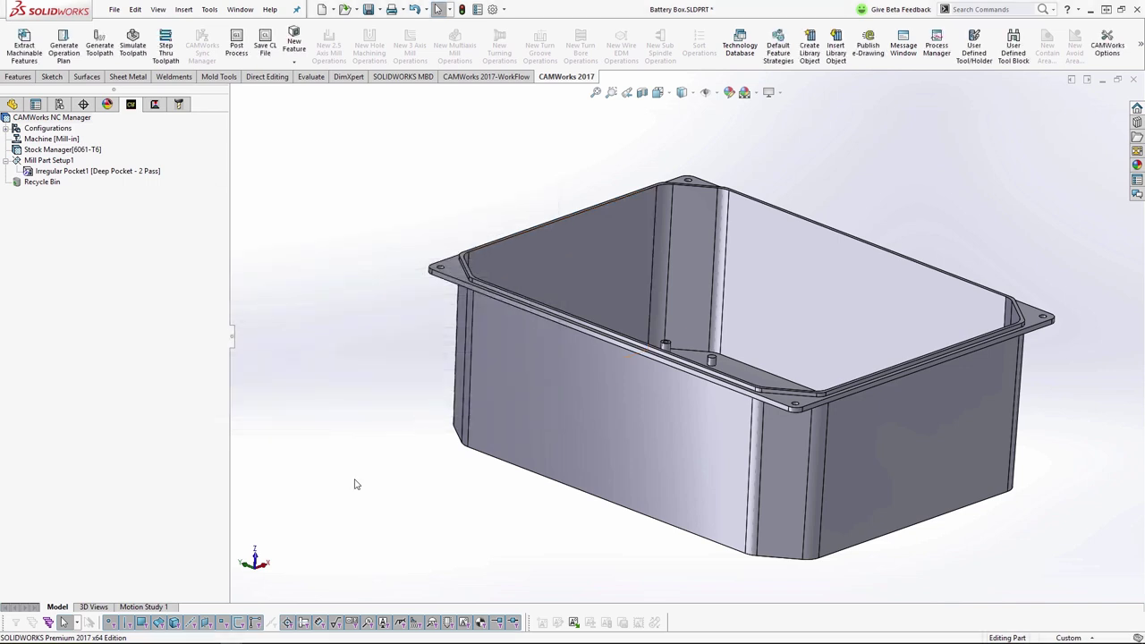
Step: Open the Technology Database and display the mill feature conditions for the Irregular / Wrapped Pocket feature type
middle_drag(456, 116, 412, 253)
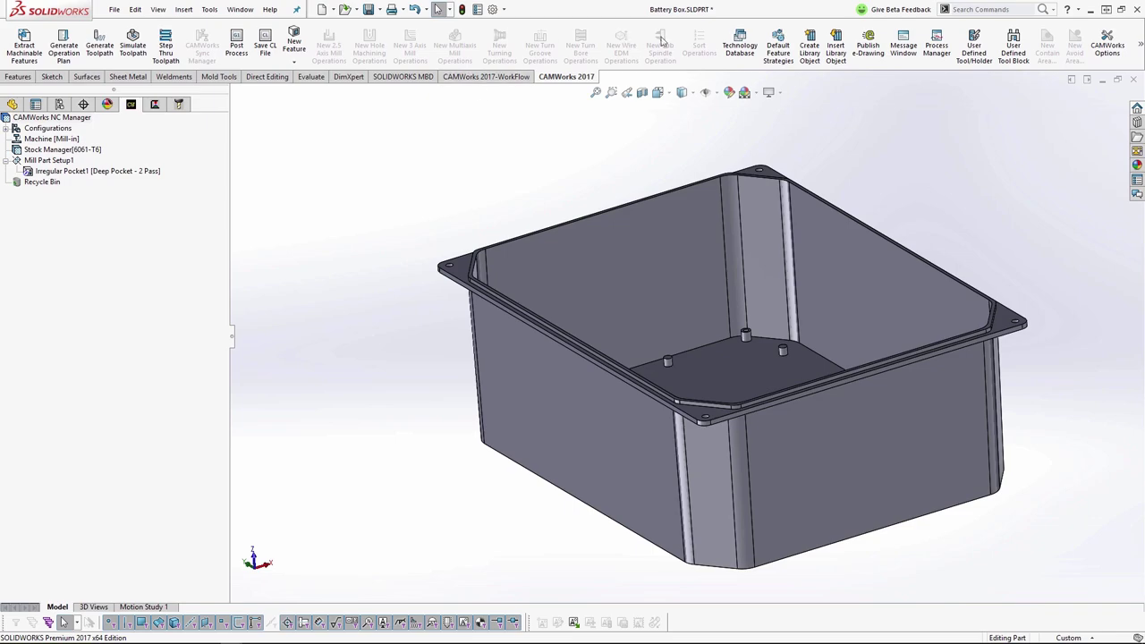
click(741, 51)
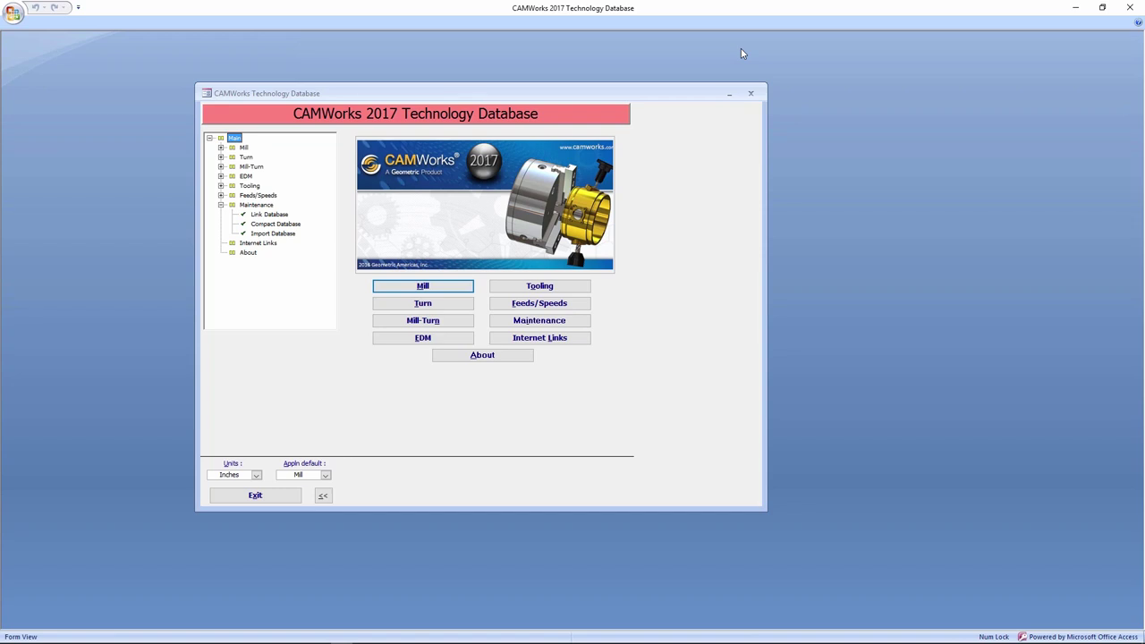
click(422, 288)
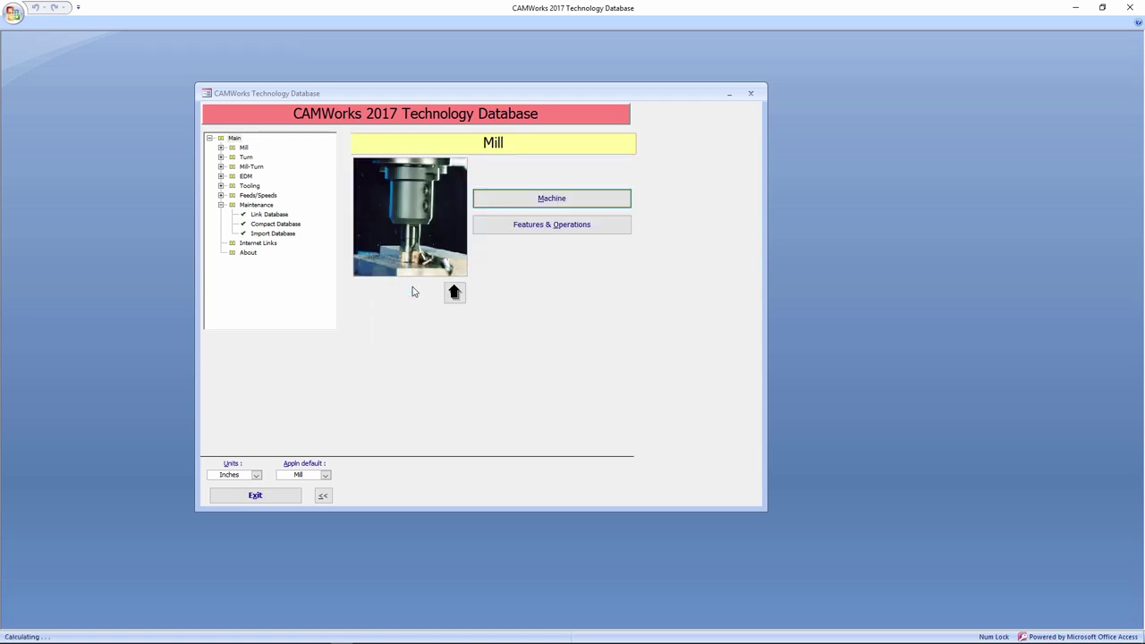
click(578, 225)
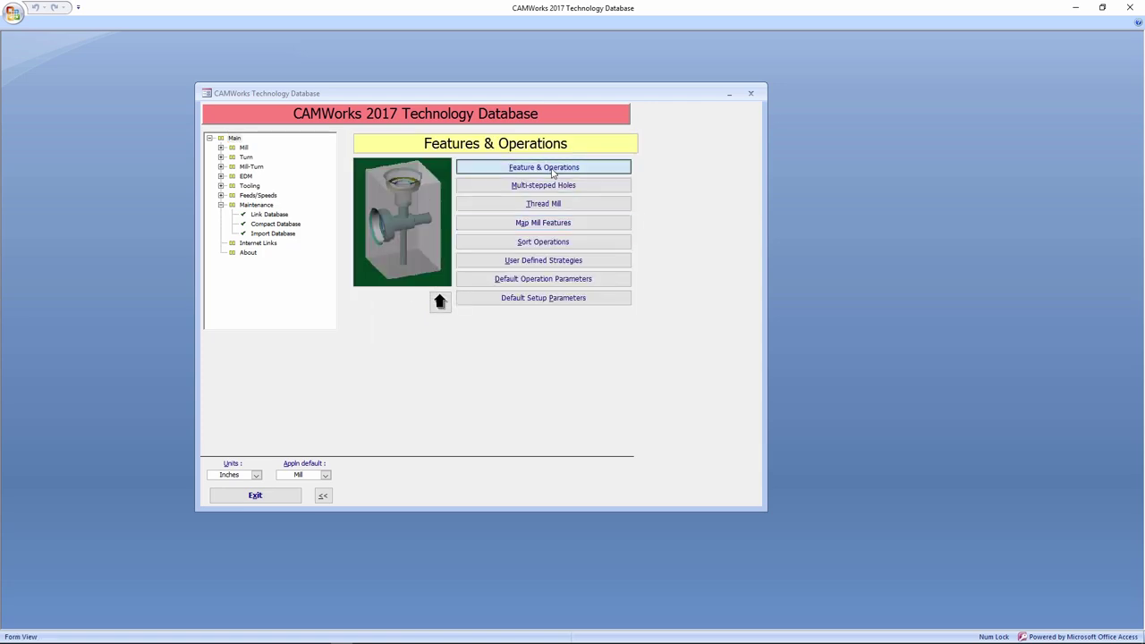
click(552, 170)
drag(537, 90, 458, 82)
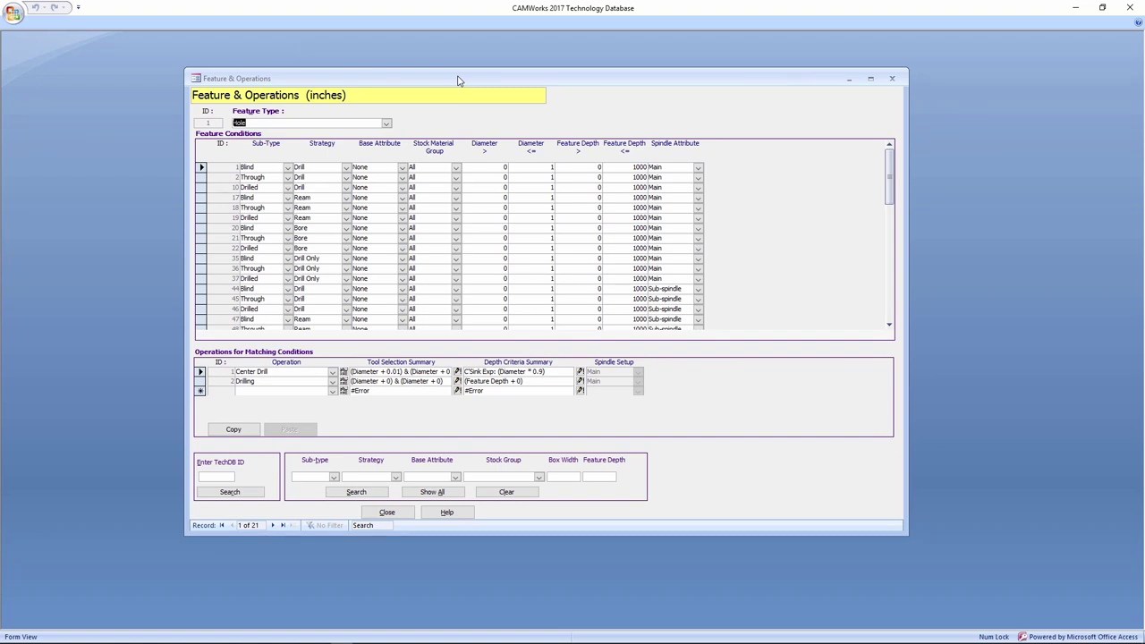
click(387, 124)
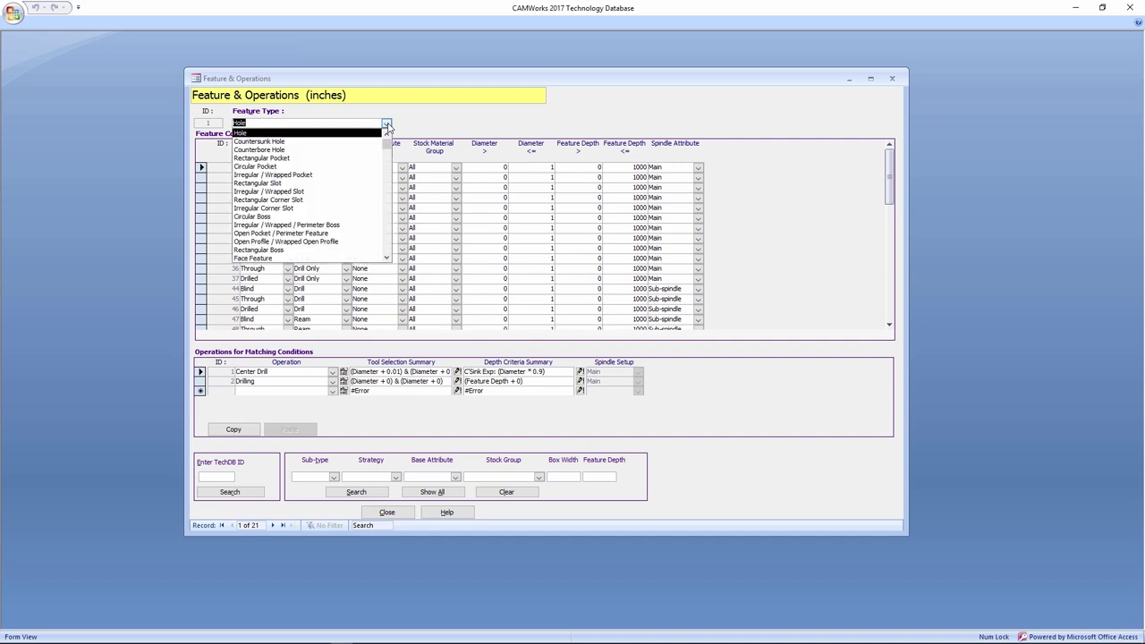
click(354, 176)
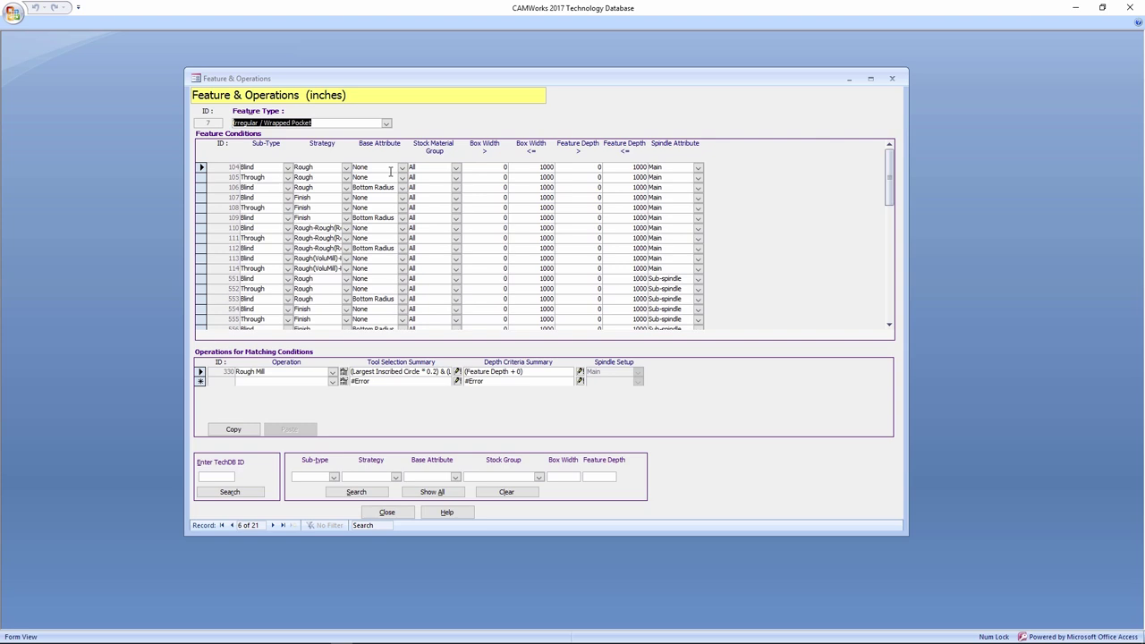
Step: Select the blind Deep Pocket - 2 Pass condition and examine its matching operations and base attribute options
click(890, 174)
drag(890, 174, 898, 302)
click(244, 309)
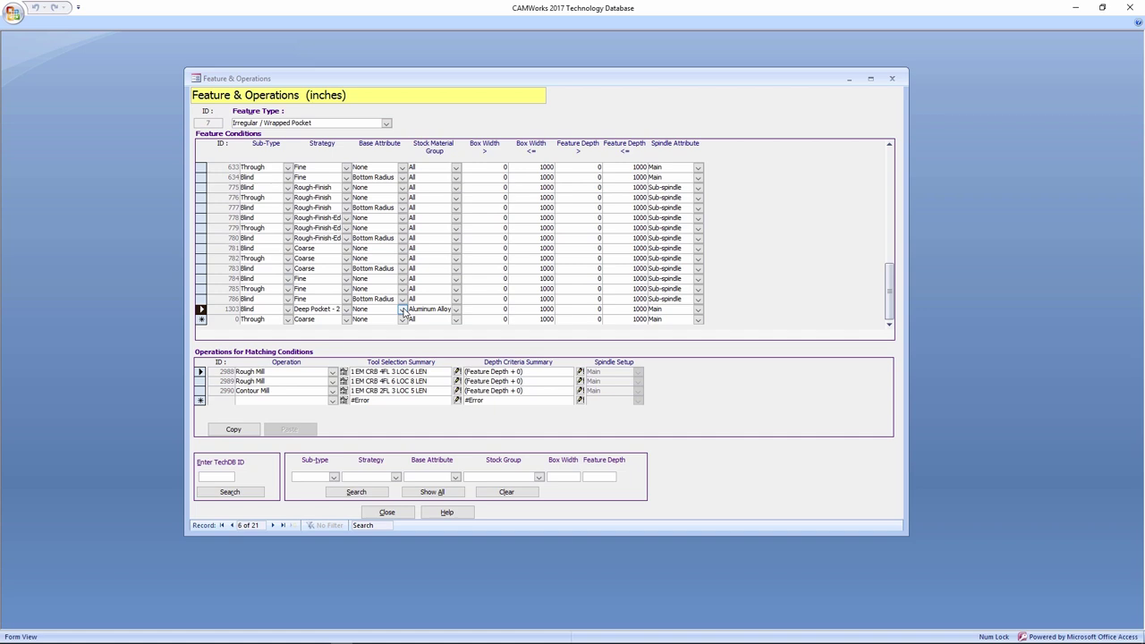
click(402, 310)
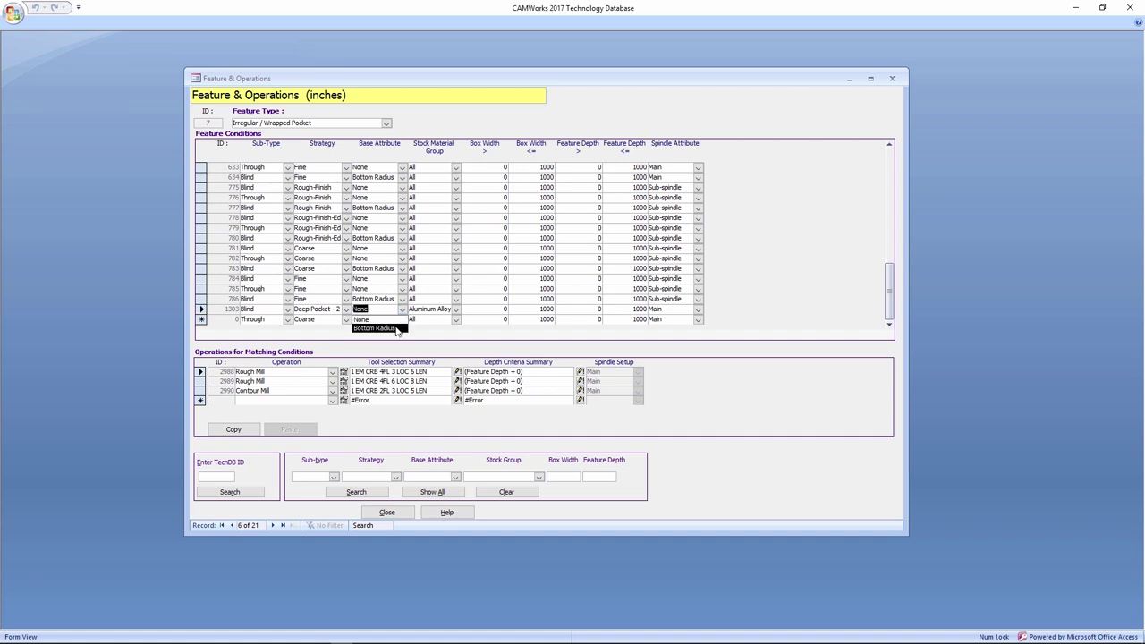
click(388, 309)
Step: Switch to SOLIDWORKS to inspect the battery box pocket's floor edges, and return to the Technology Database
key(alt+Tab)
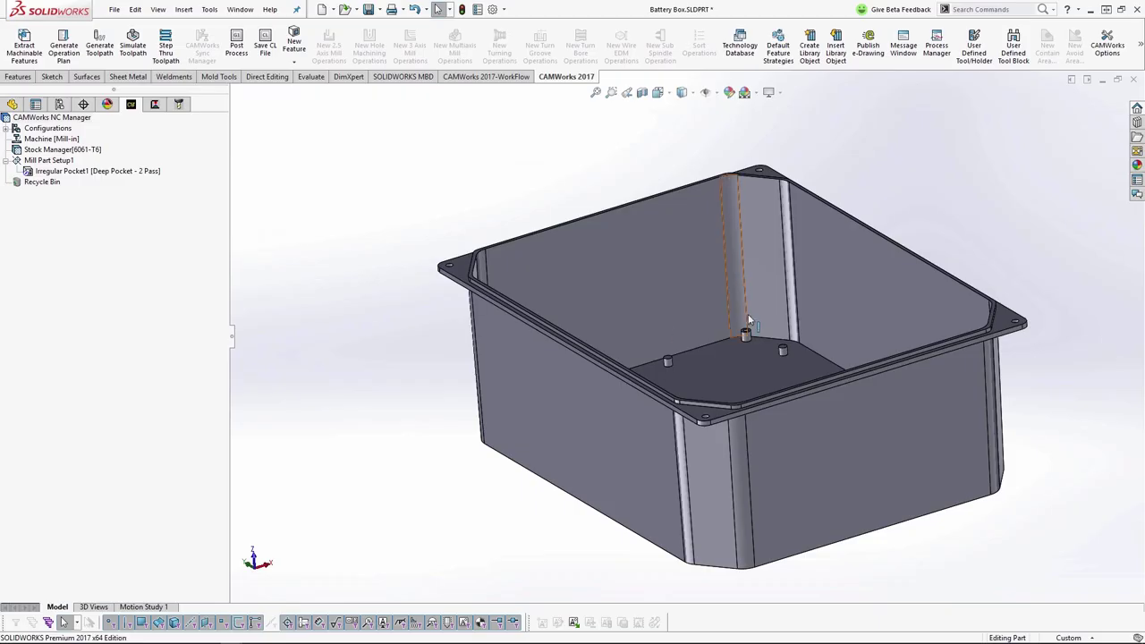
middle_drag(750, 320, 773, 349)
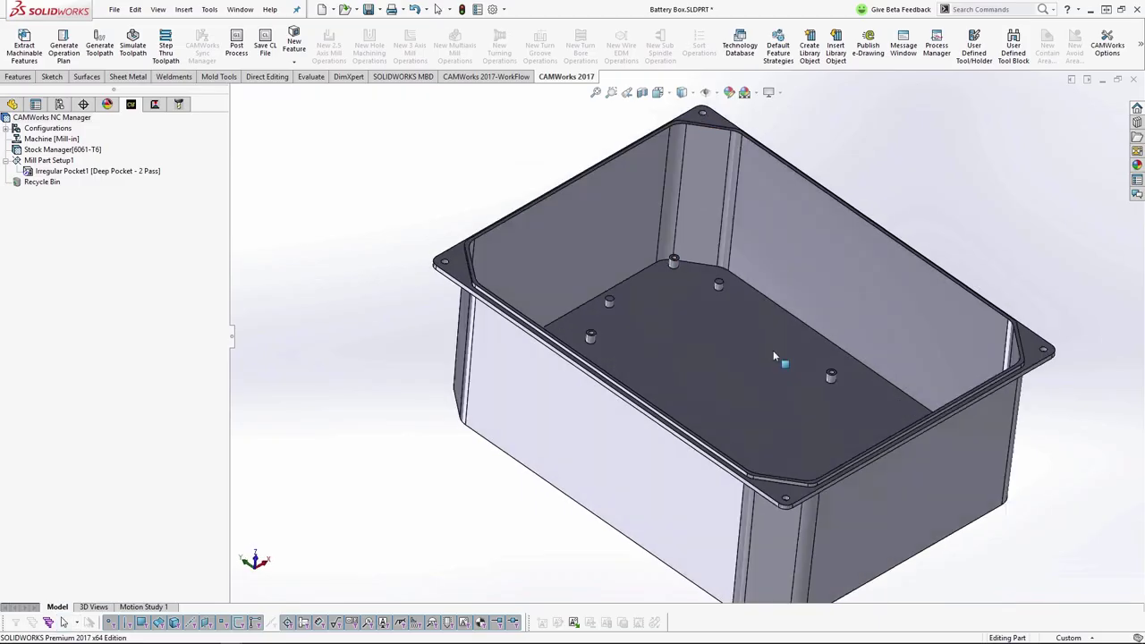
click(711, 417)
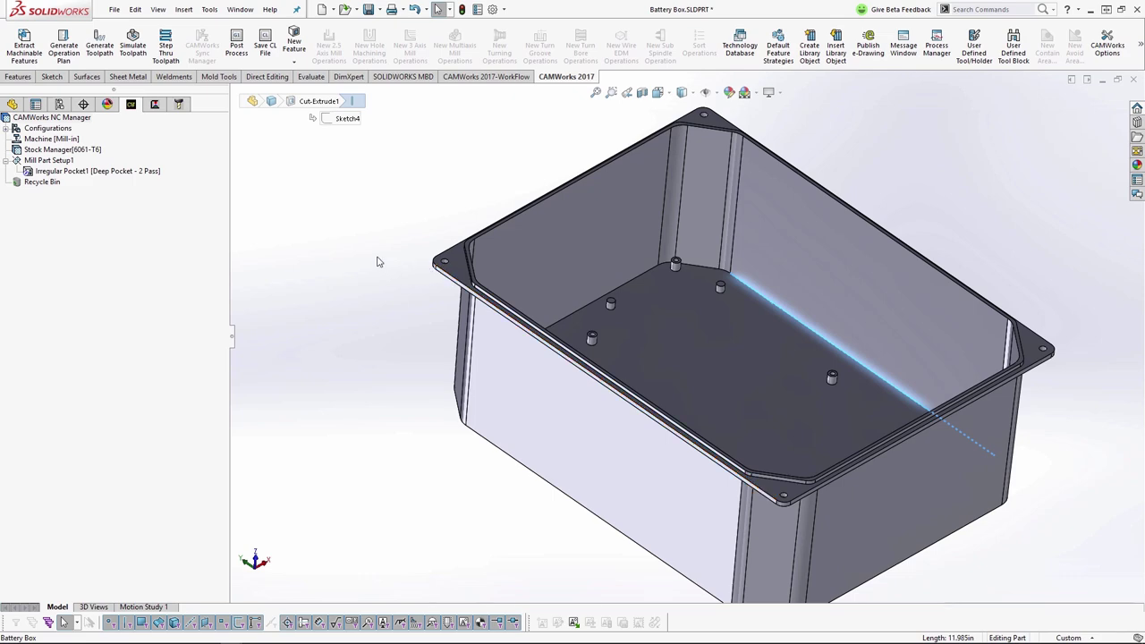
key(alt+Tab)
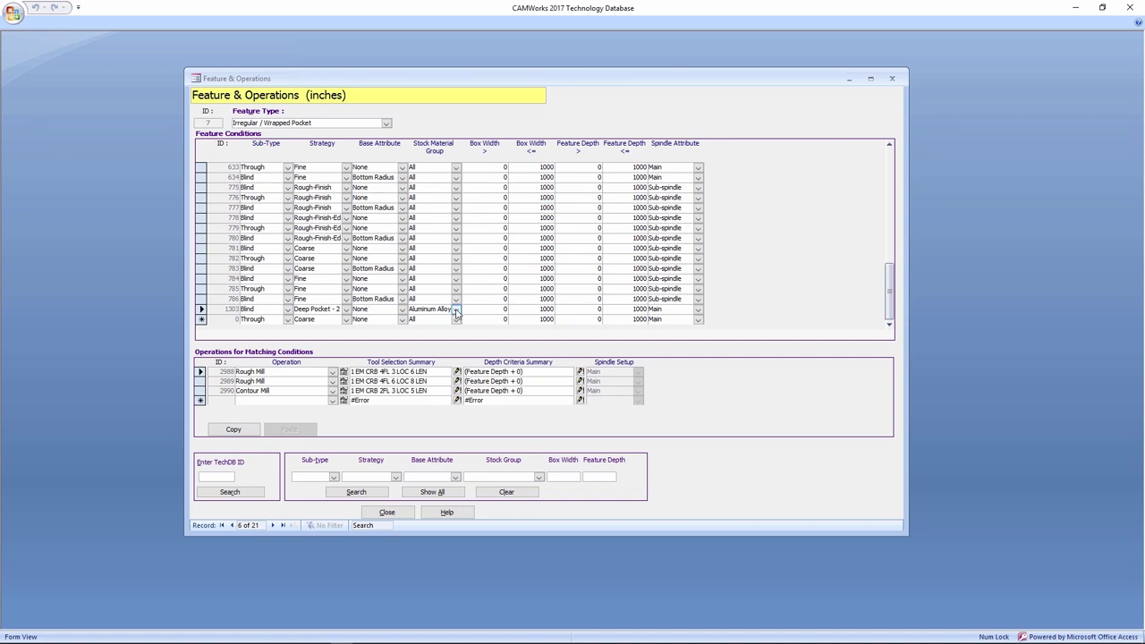
key(alt+Tab)
Step: Add a Through feature condition using the Deep Pocket - 2 Pass strategy and the Aluminum Alloys stock material group
click(201, 309)
click(202, 320)
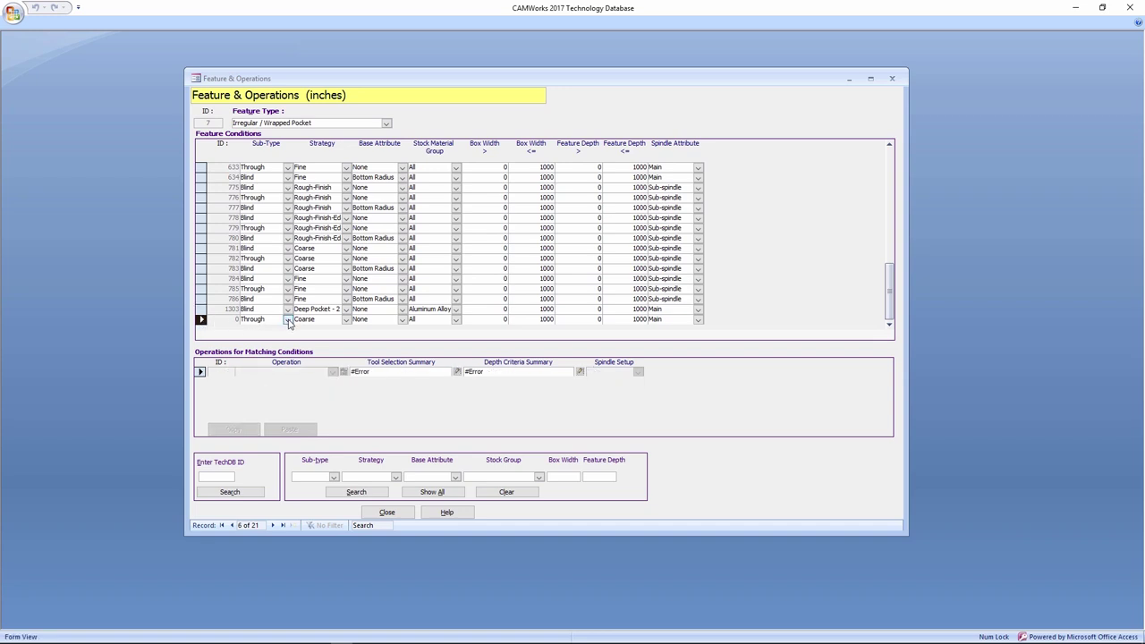
click(346, 319)
click(332, 399)
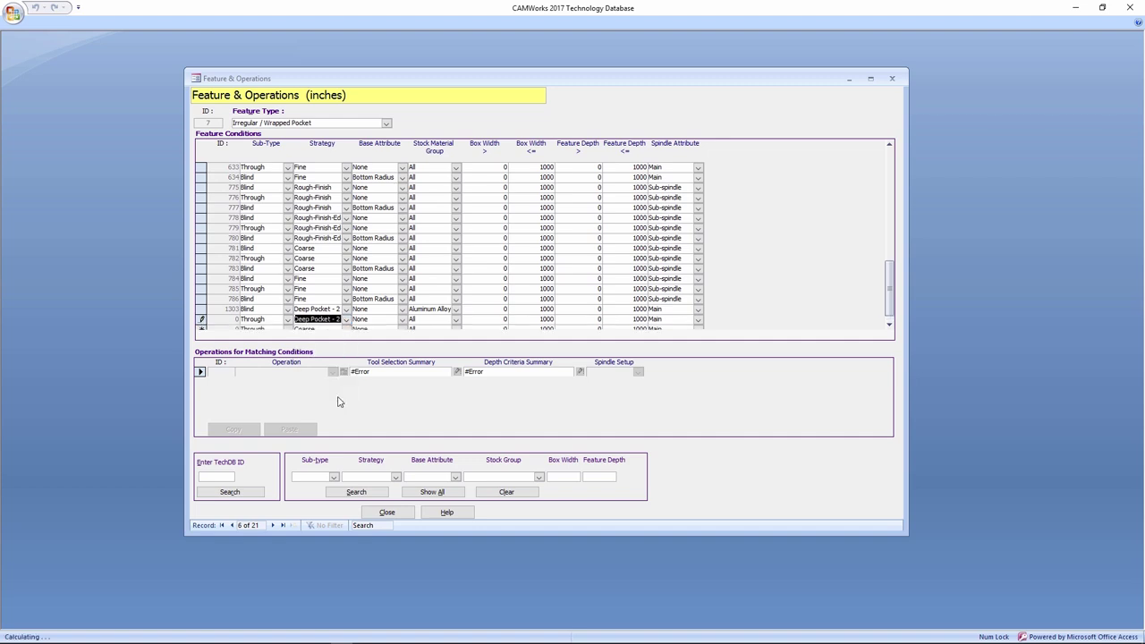
click(455, 320)
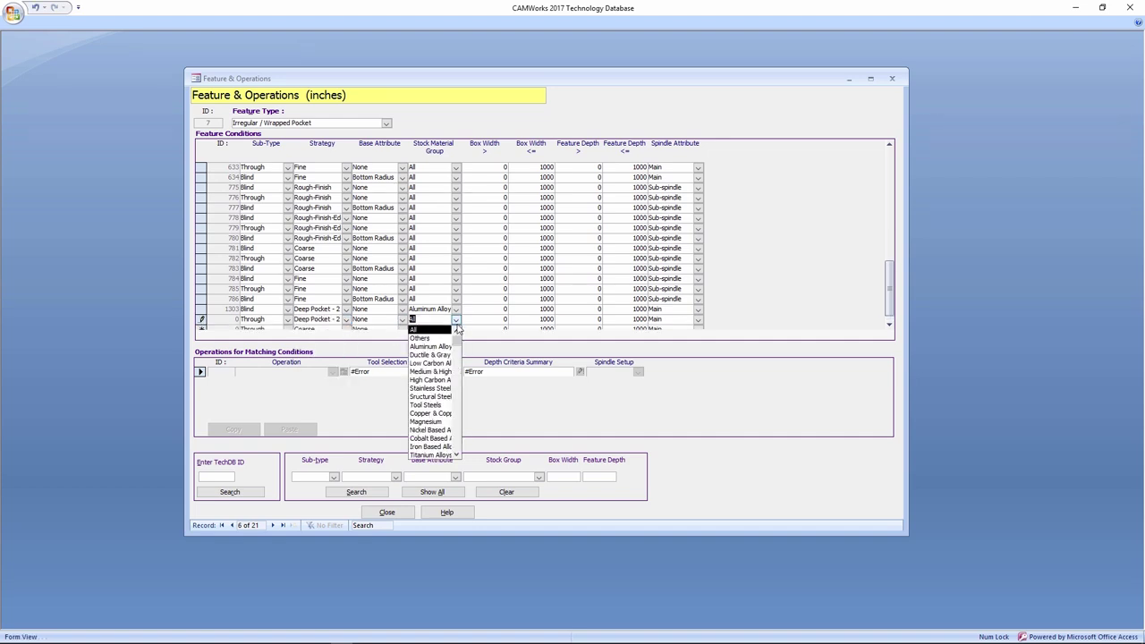
click(430, 347)
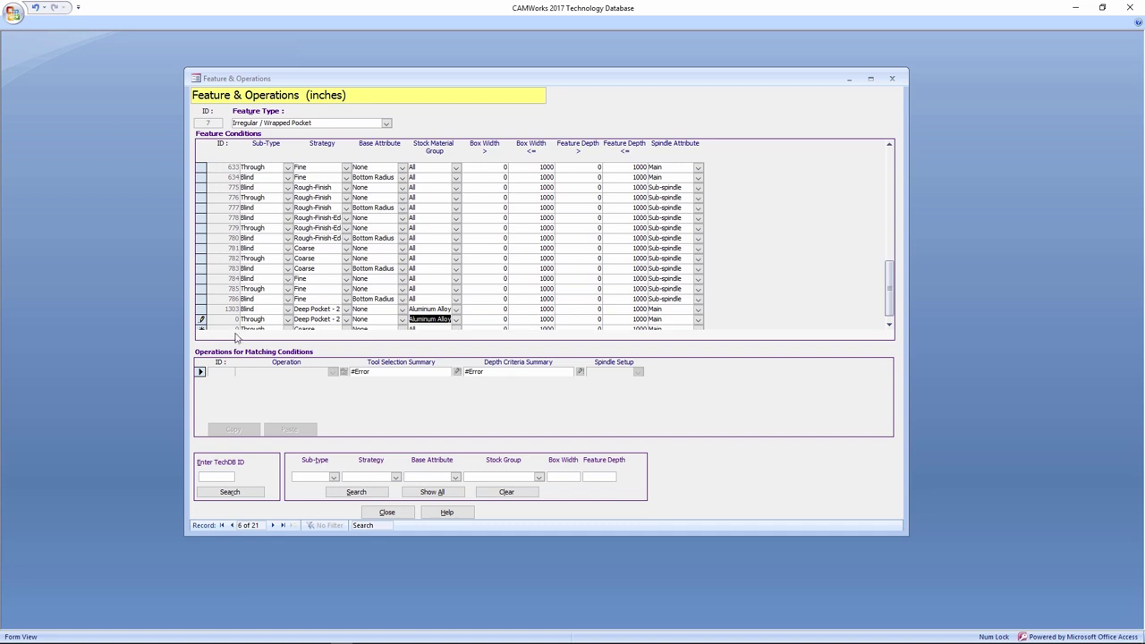
scroll(302, 311, down, 1)
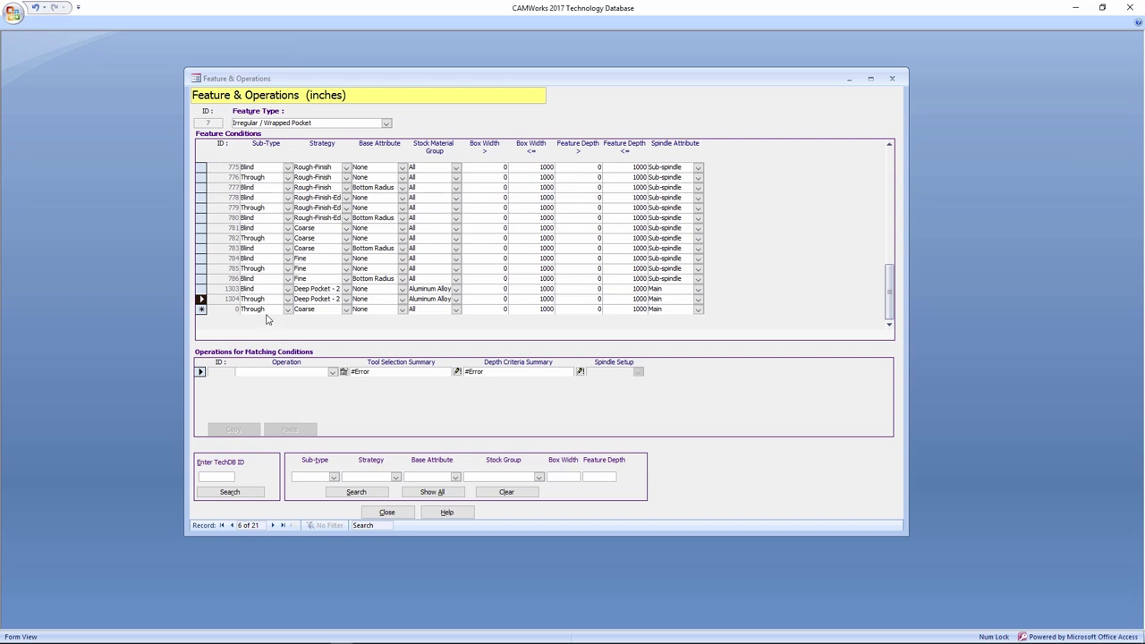
Step: Select the blind Deep Pocket - 2 Pass condition and examine the operations and tool selections assigned to it
click(227, 291)
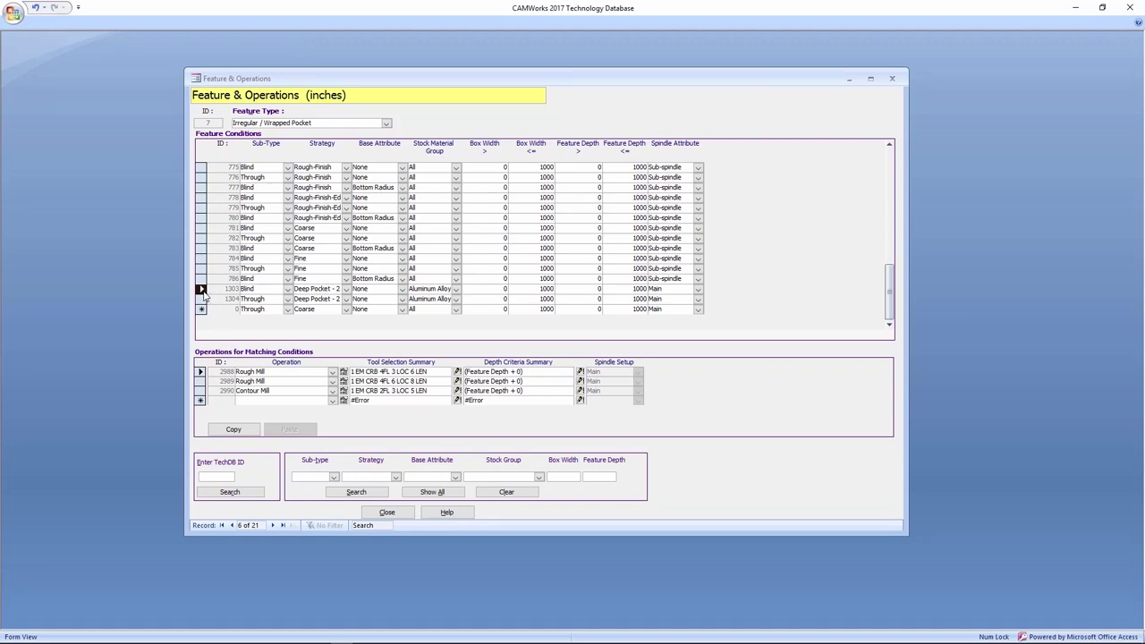
click(272, 376)
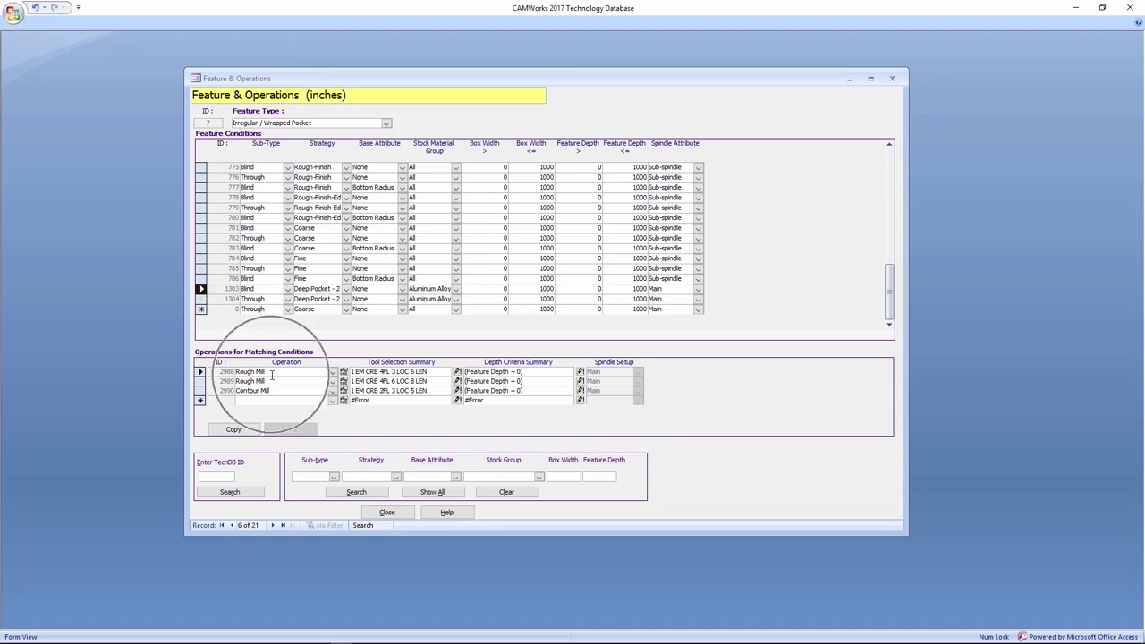
click(268, 377)
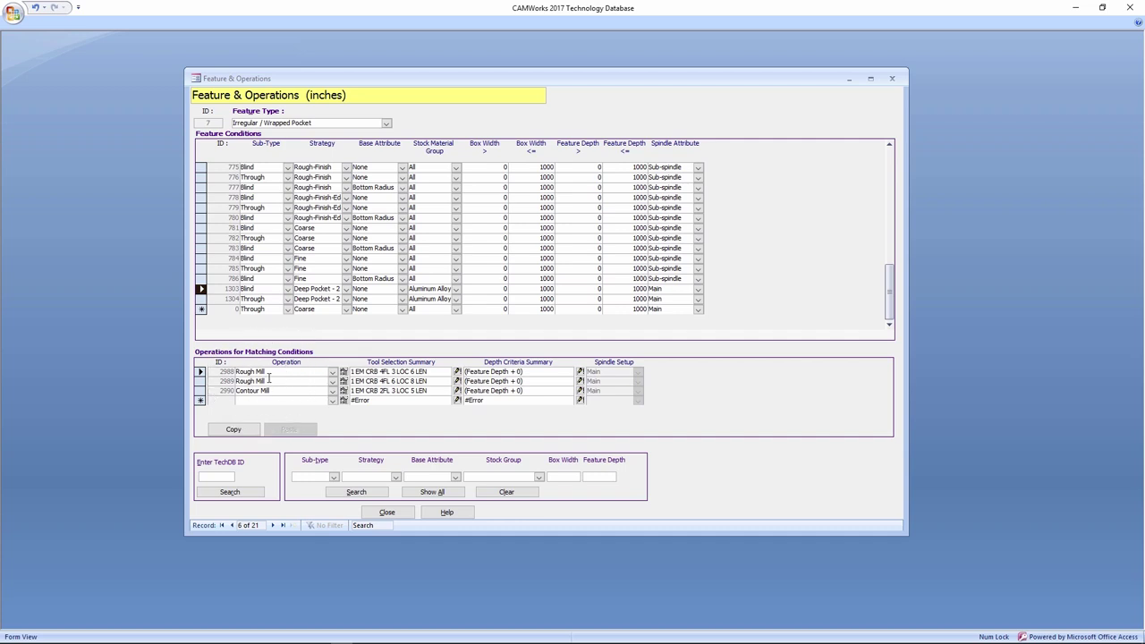
click(382, 369)
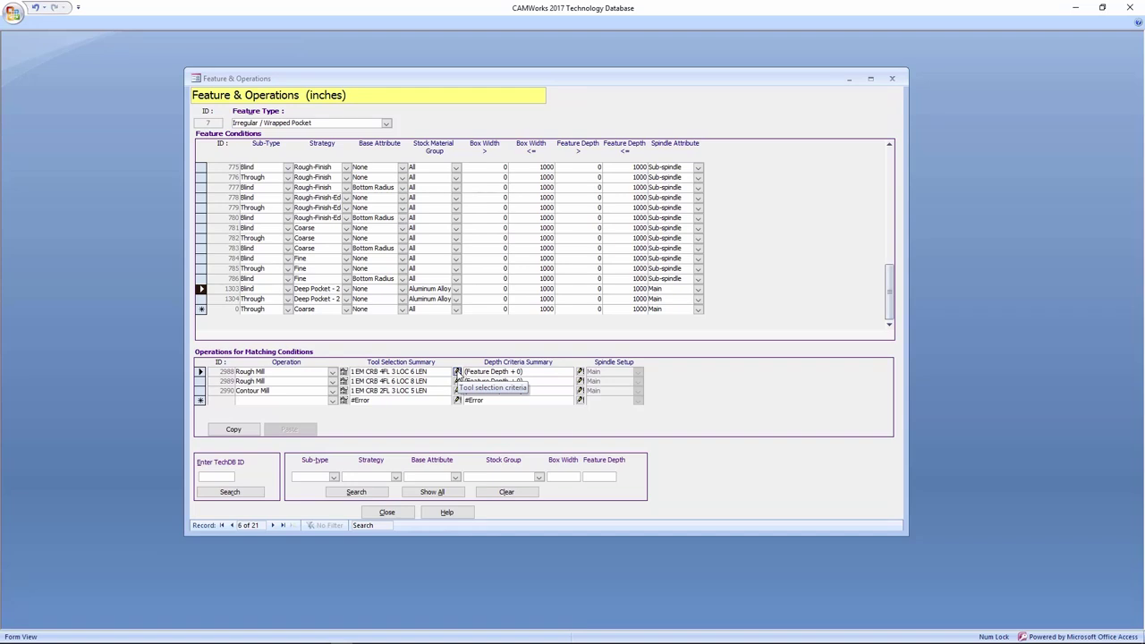
Step: Switch the first Rough Mill's tool selection to an expression, check the pocket's corner fillet in SOLIDWORKS, and return to the Technology Database
click(458, 372)
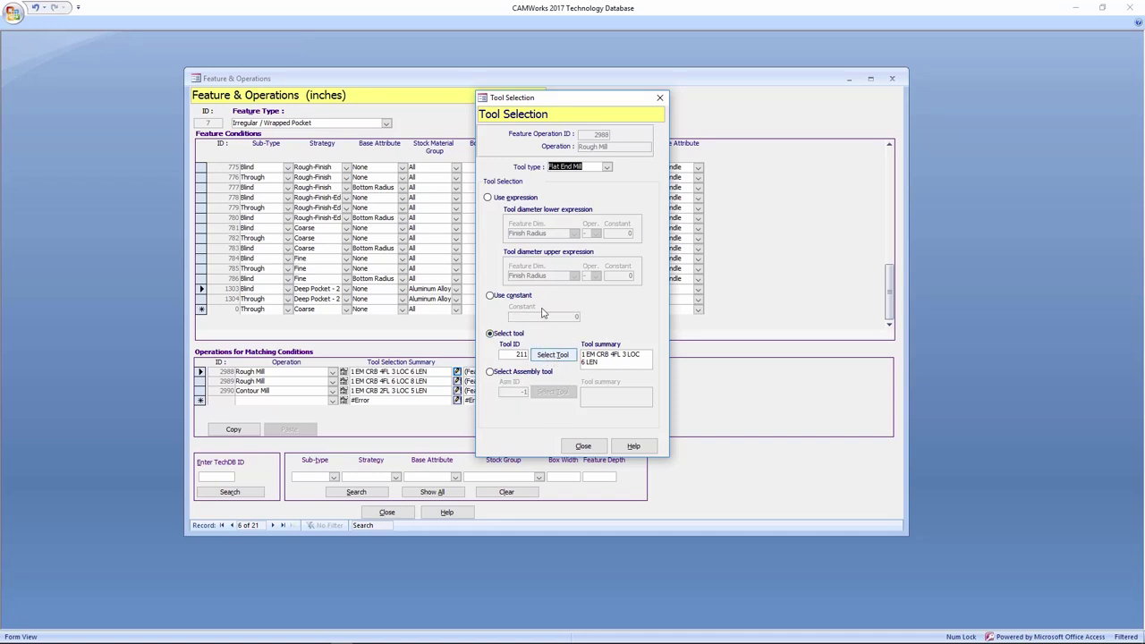
click(489, 198)
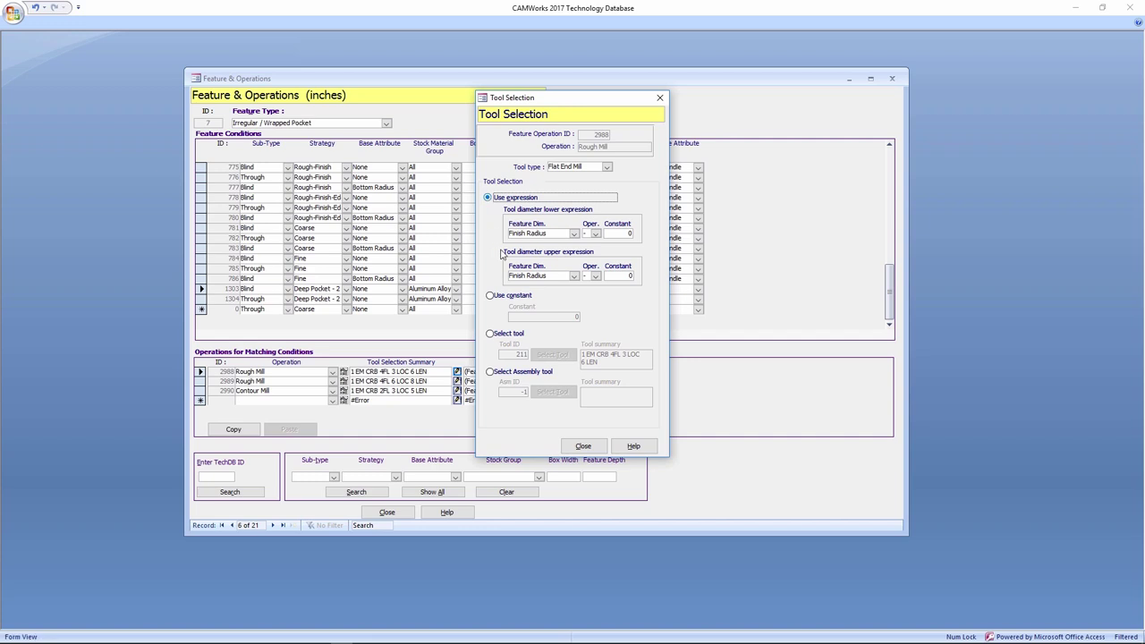
click(573, 234)
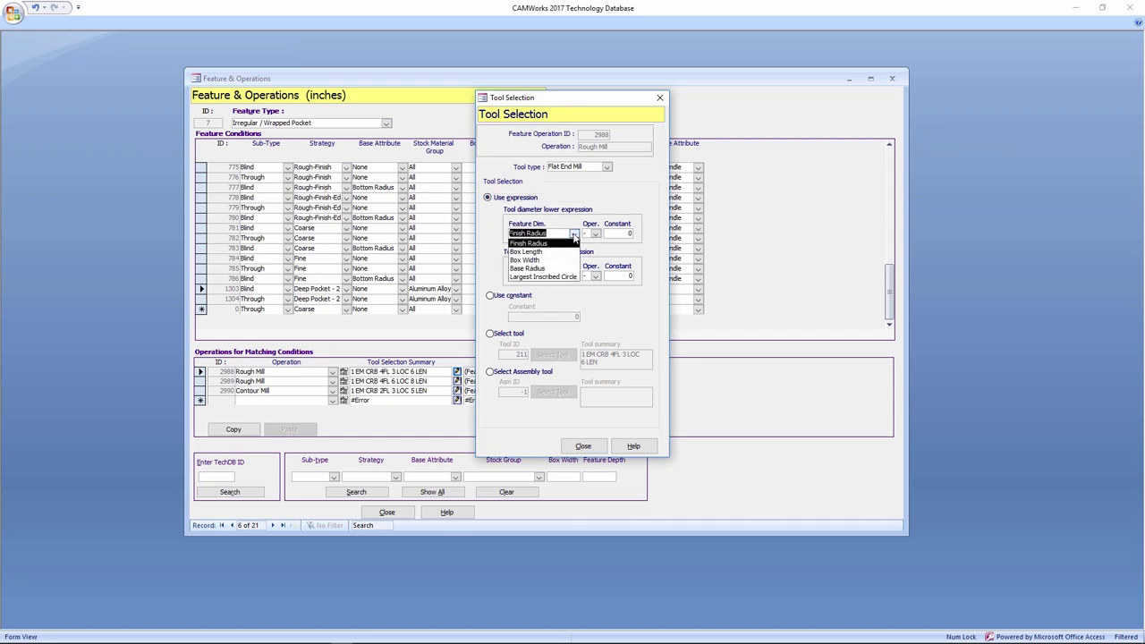
key(alt+Tab)
key(alt+Tab)
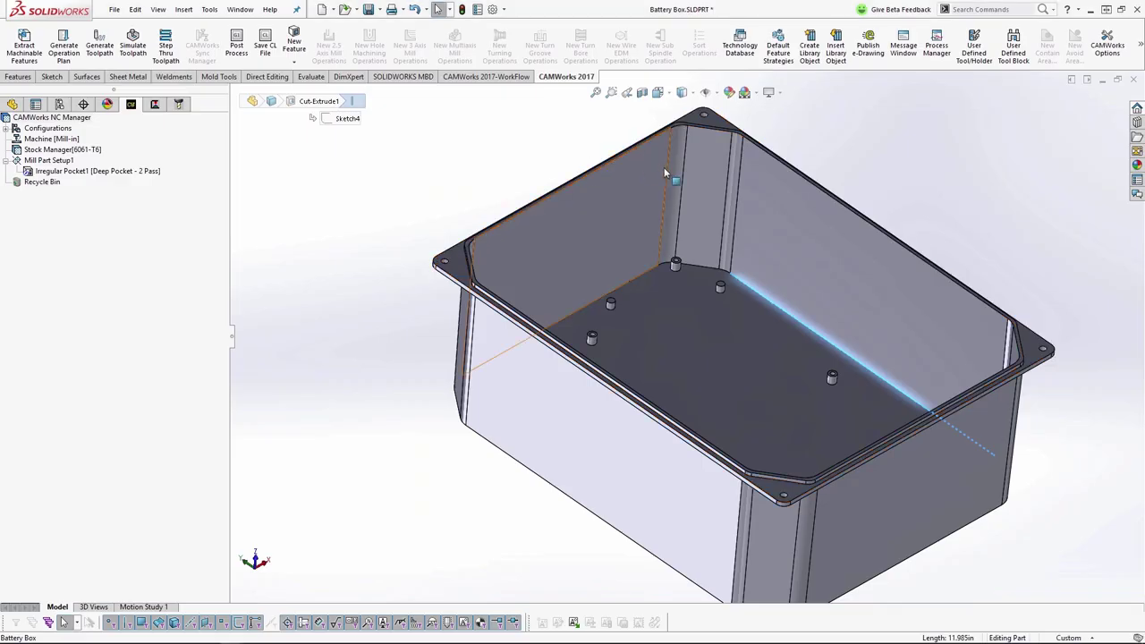
click(668, 179)
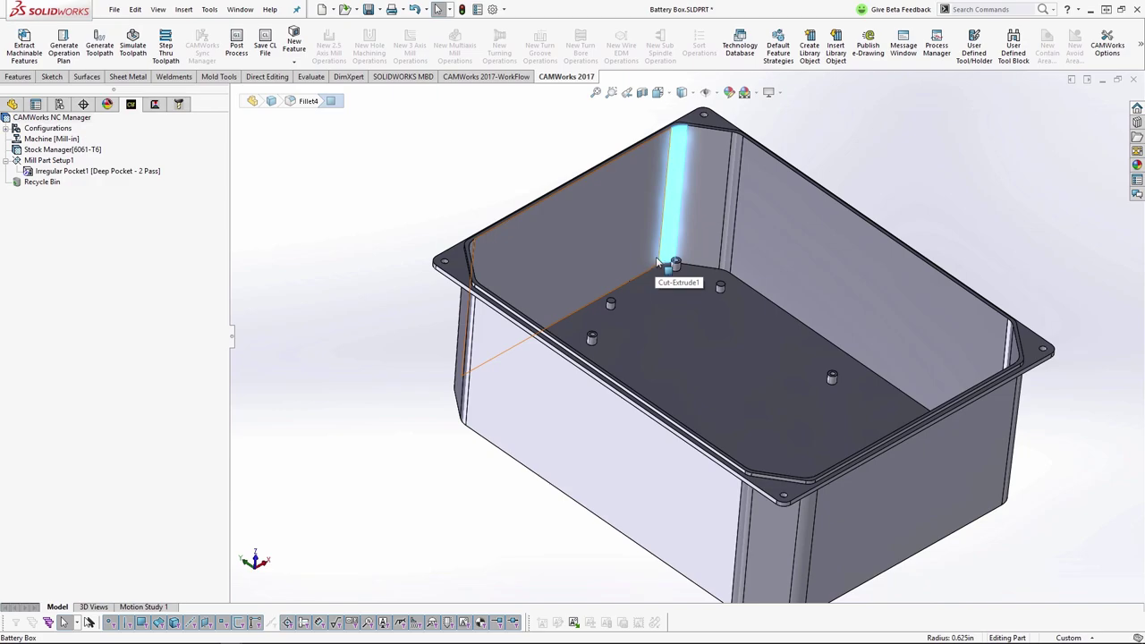
key(alt+Tab)
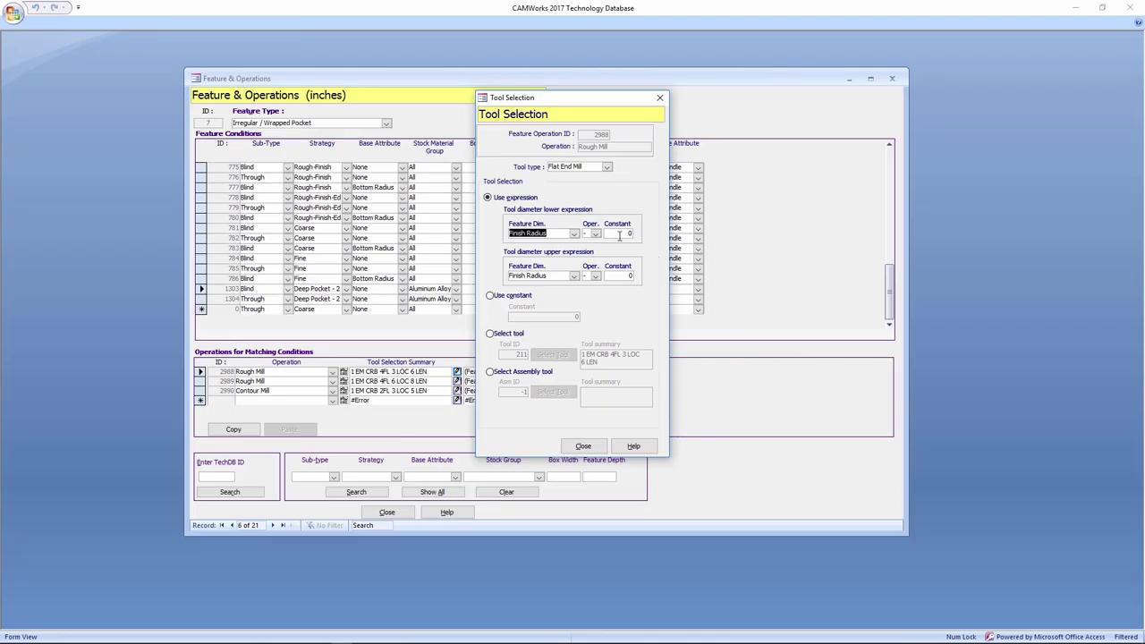
Step: Try Base Radius as the tool diameter expression's feature dimension, then restore the specific tool selection with tool ID 211
click(574, 234)
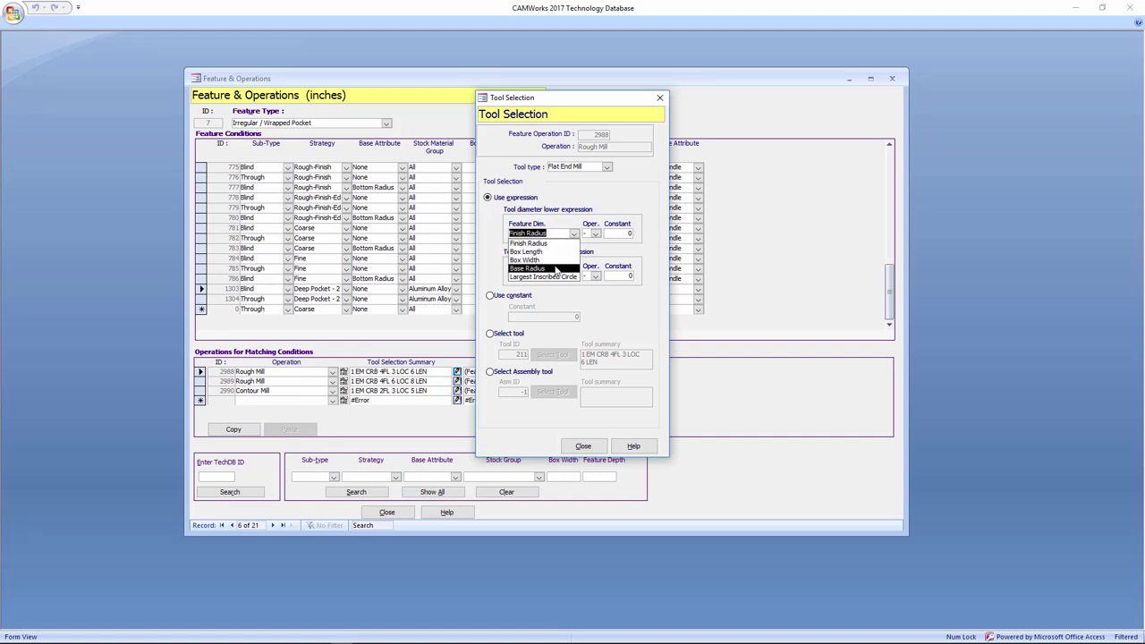
click(553, 270)
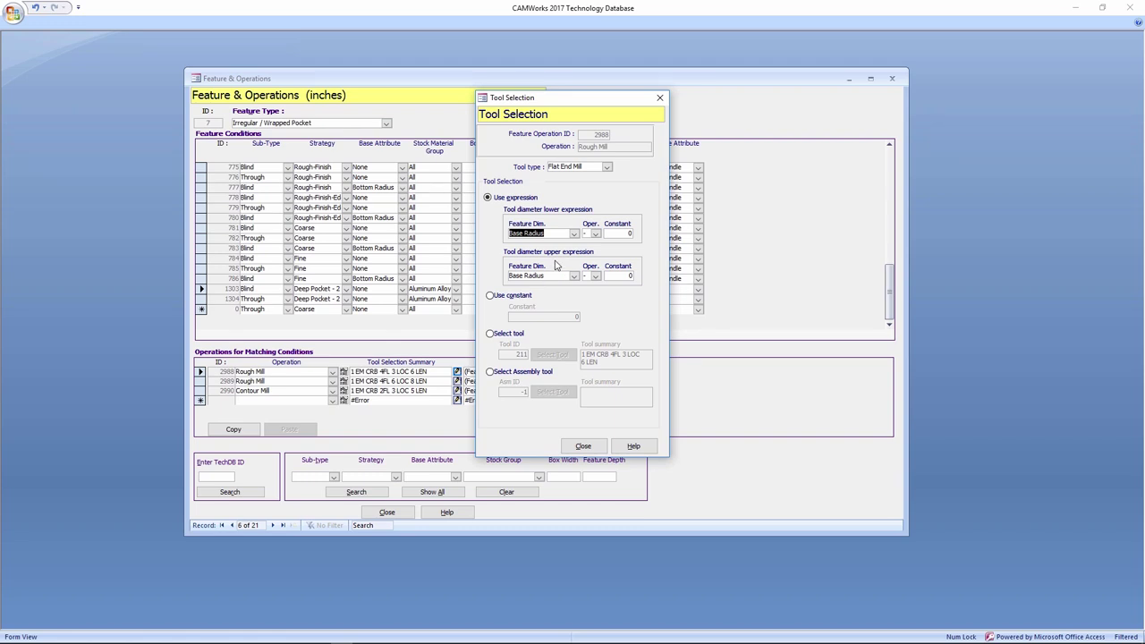
click(574, 234)
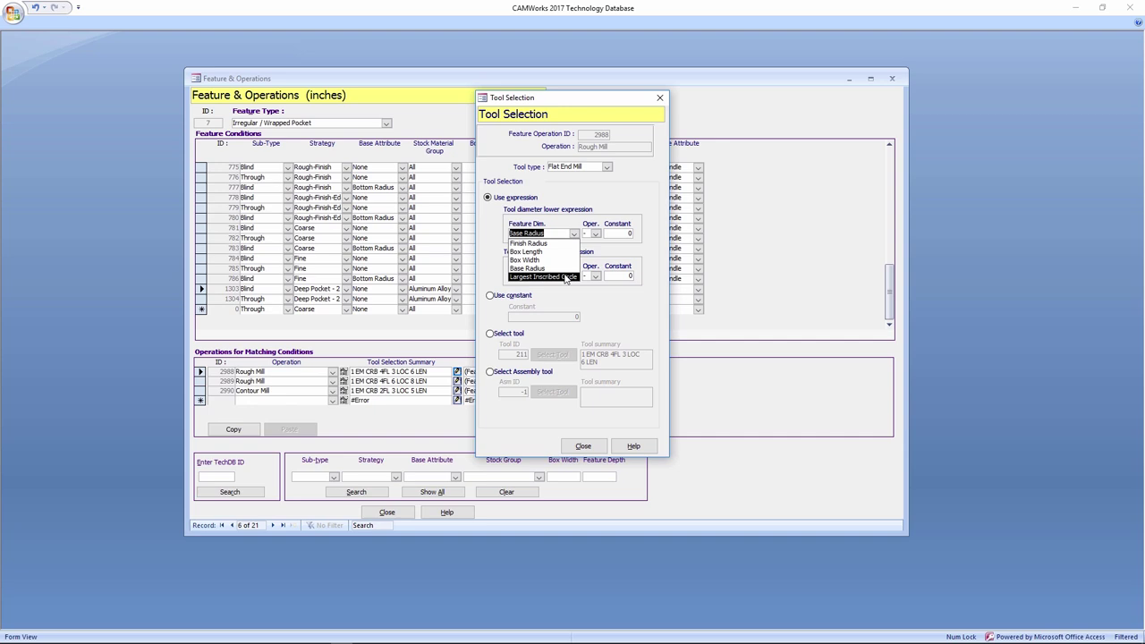
click(565, 214)
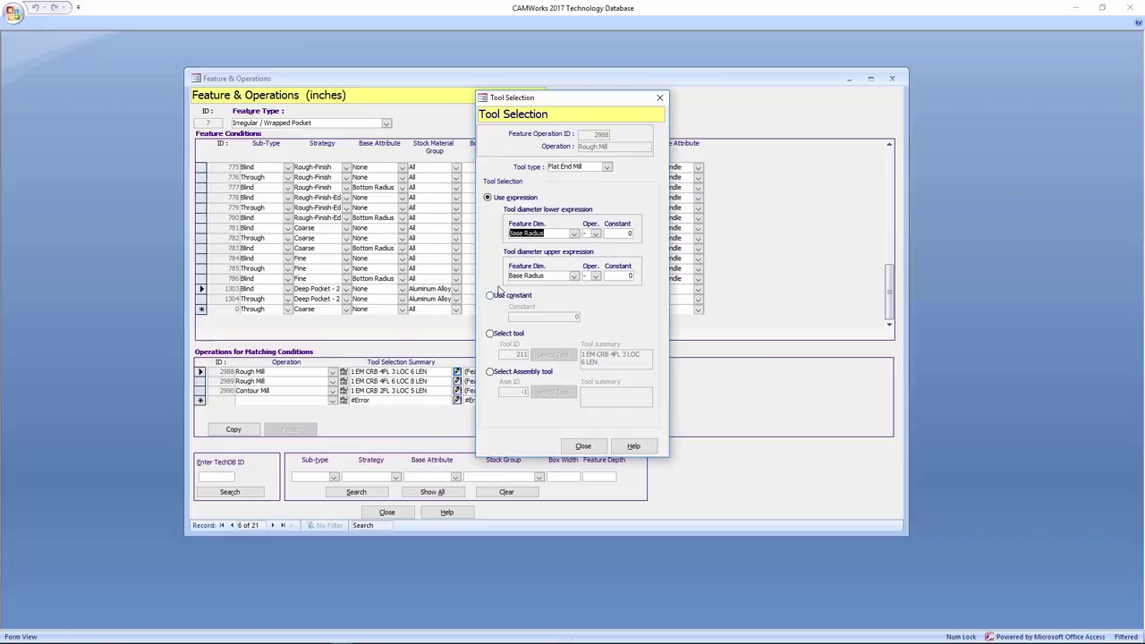
click(574, 234)
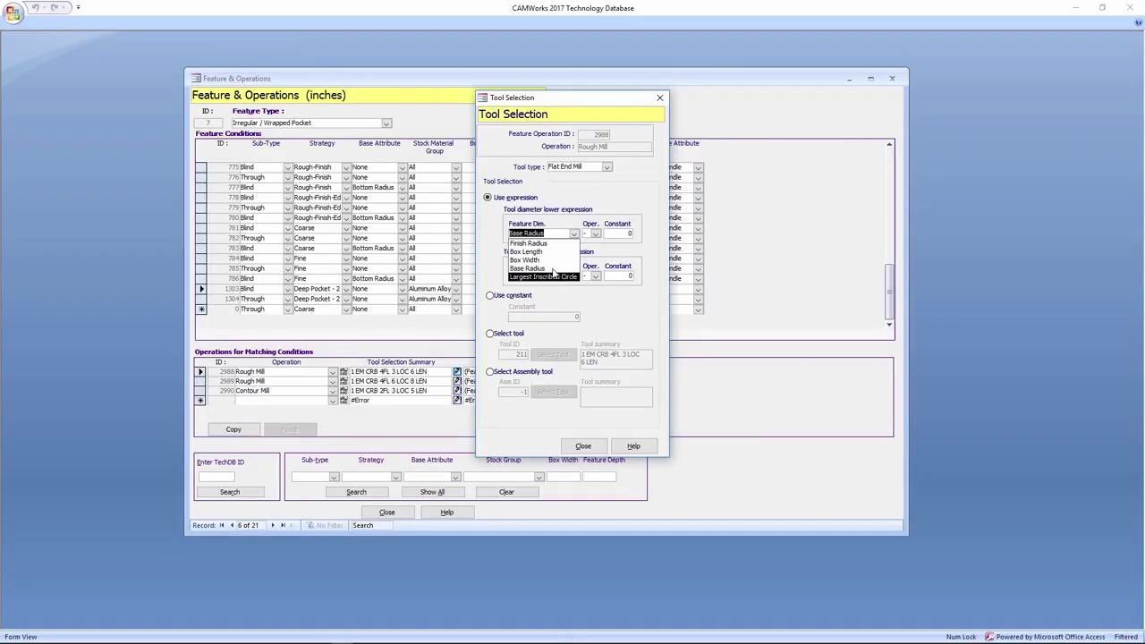
click(528, 202)
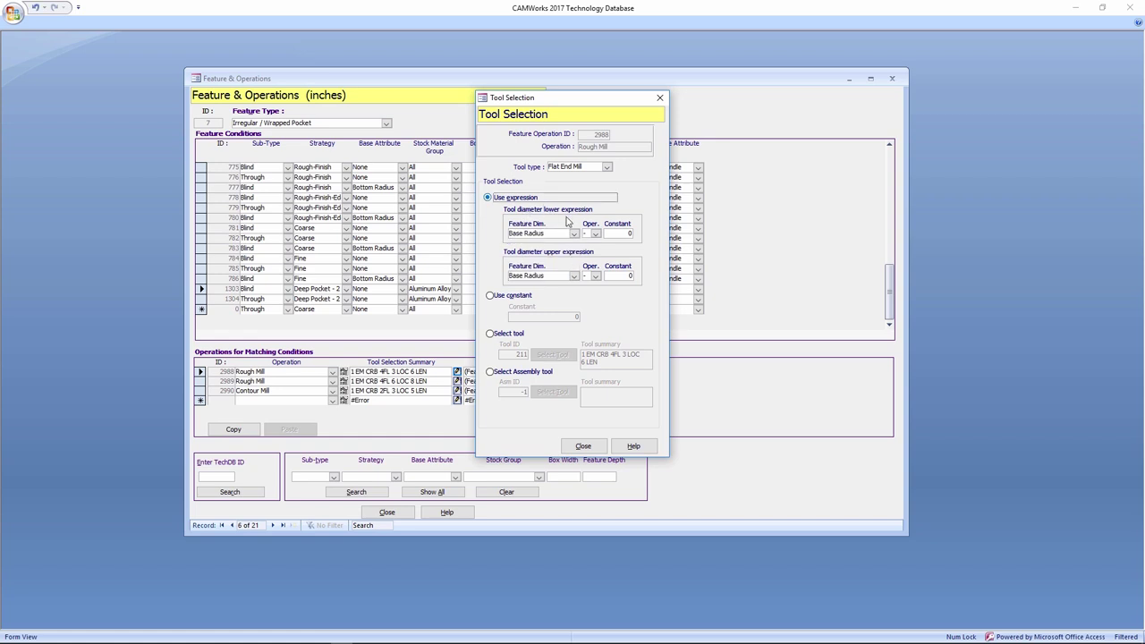
click(492, 334)
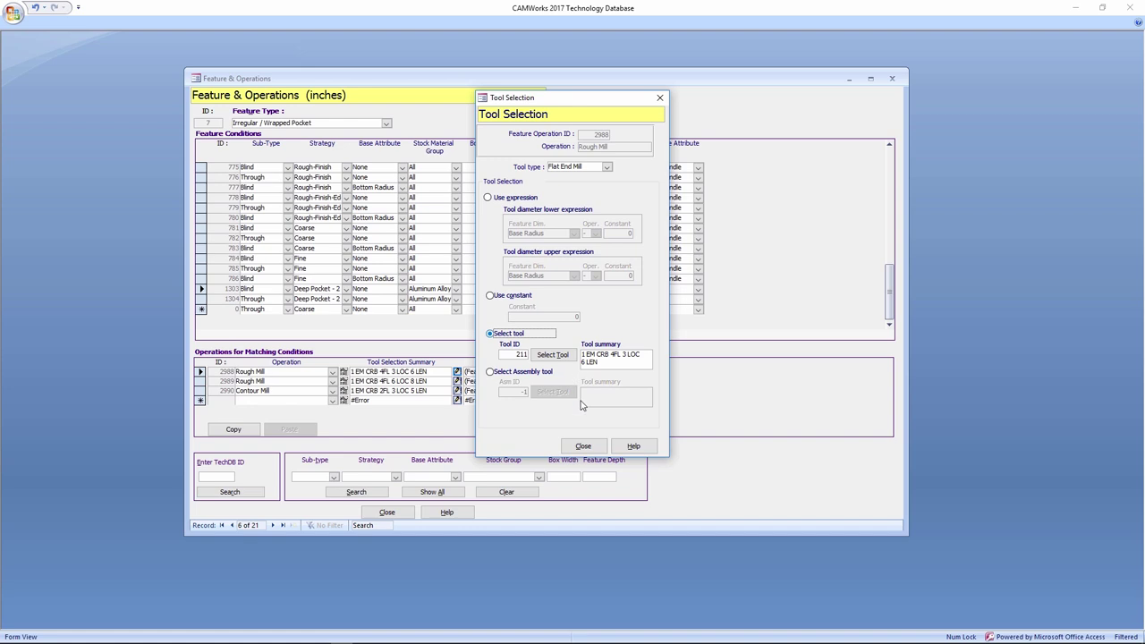
click(592, 446)
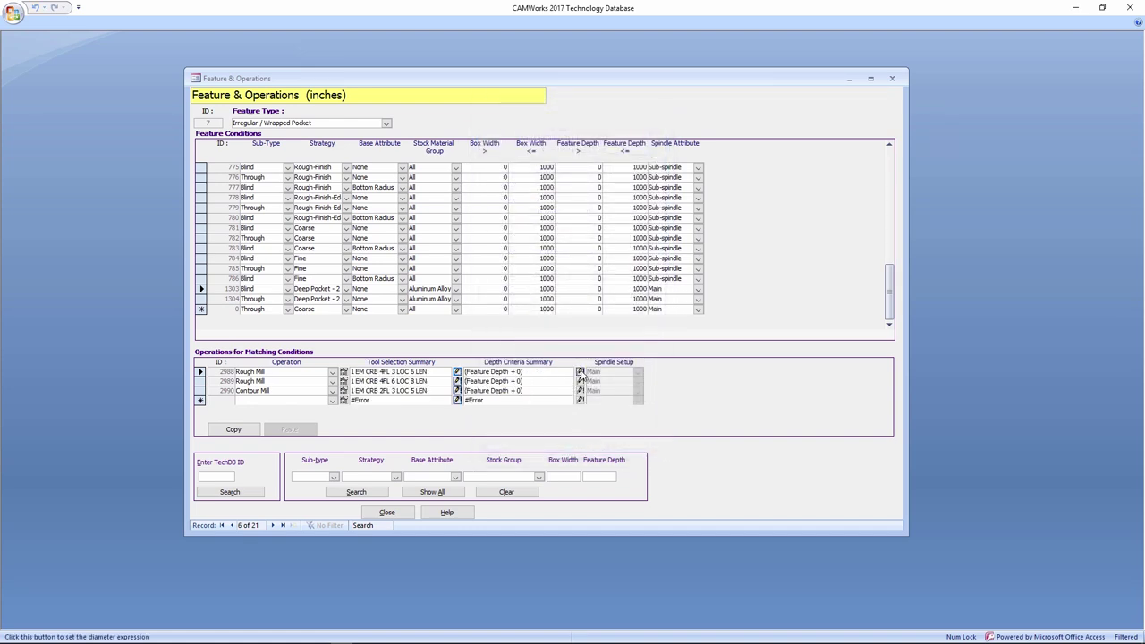
Step: Set the first Rough Mill's machining depth expression to Feature Depth multiplied by .50
click(579, 372)
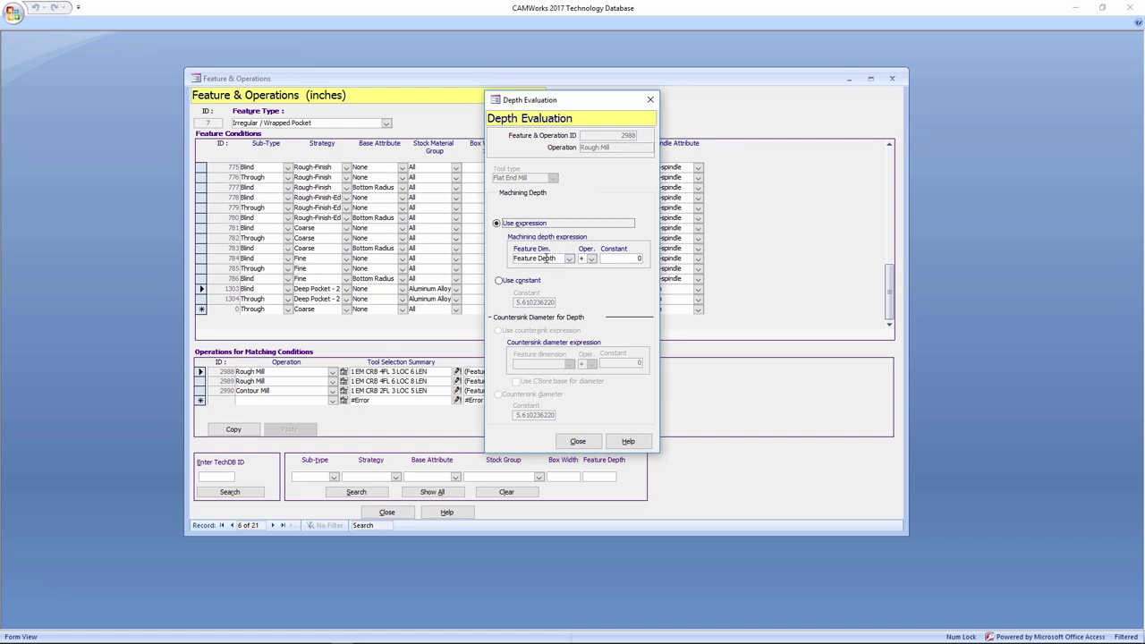
click(569, 258)
click(592, 258)
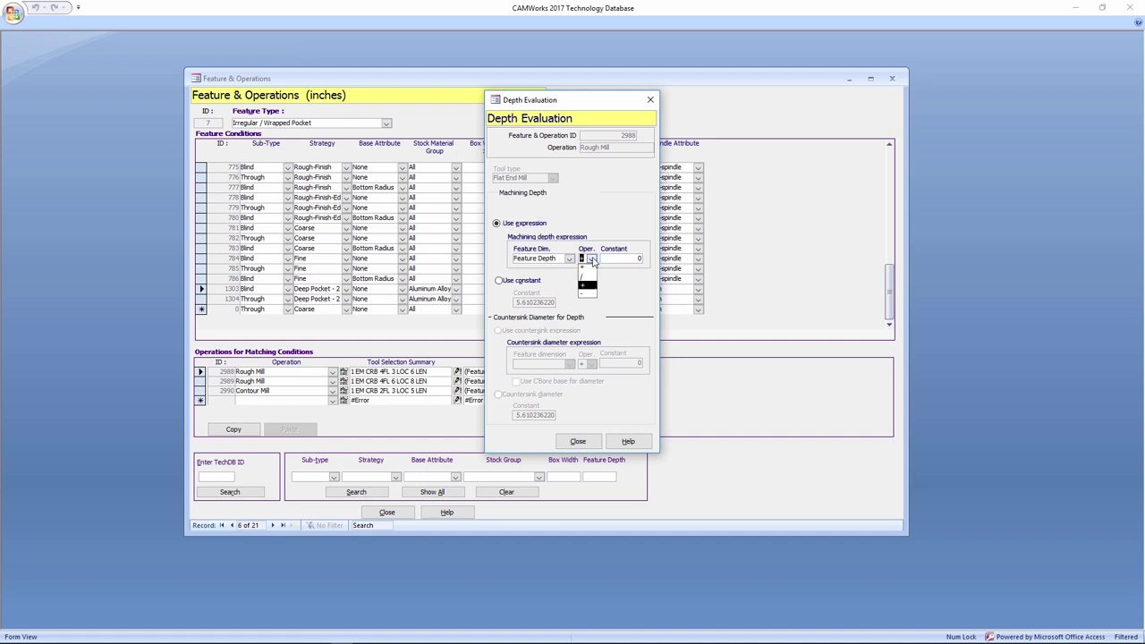
click(591, 259)
click(583, 288)
click(642, 259)
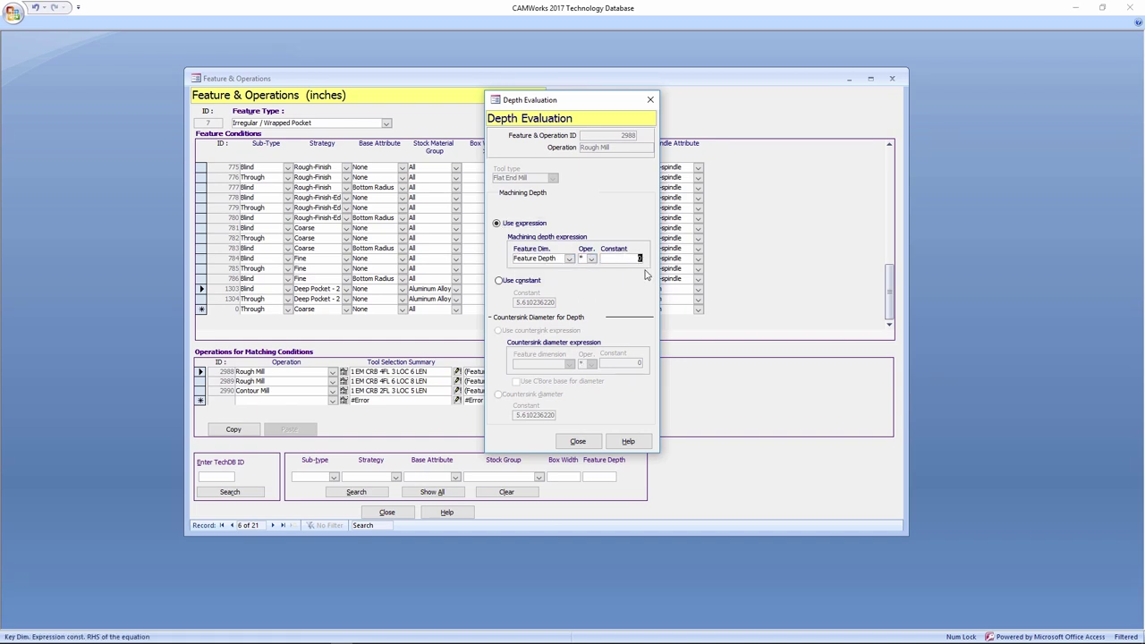
text(.50)
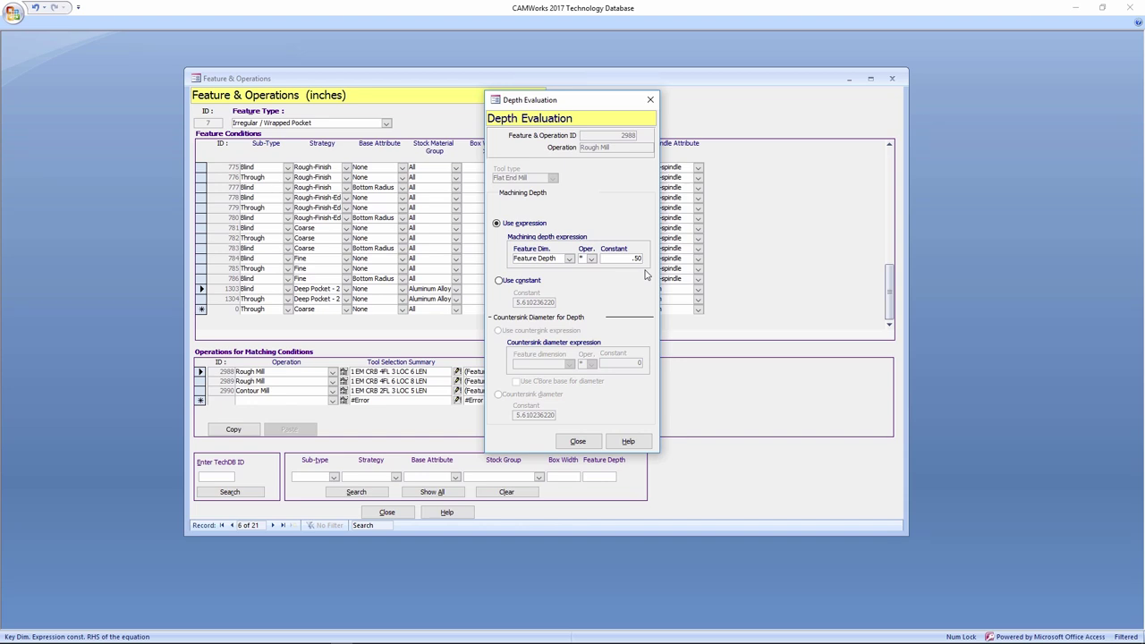
click(579, 443)
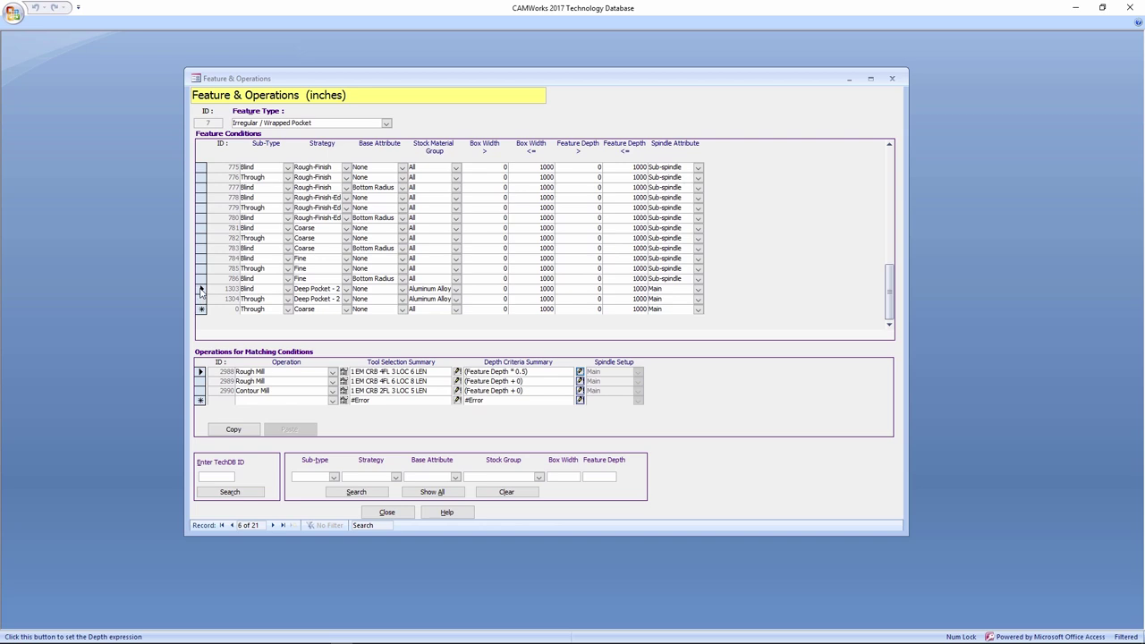
Step: Copy the Contour Mill operation from the blind Deep Pocket - 2 Pass condition into the matching Through condition
shift+click(201, 394)
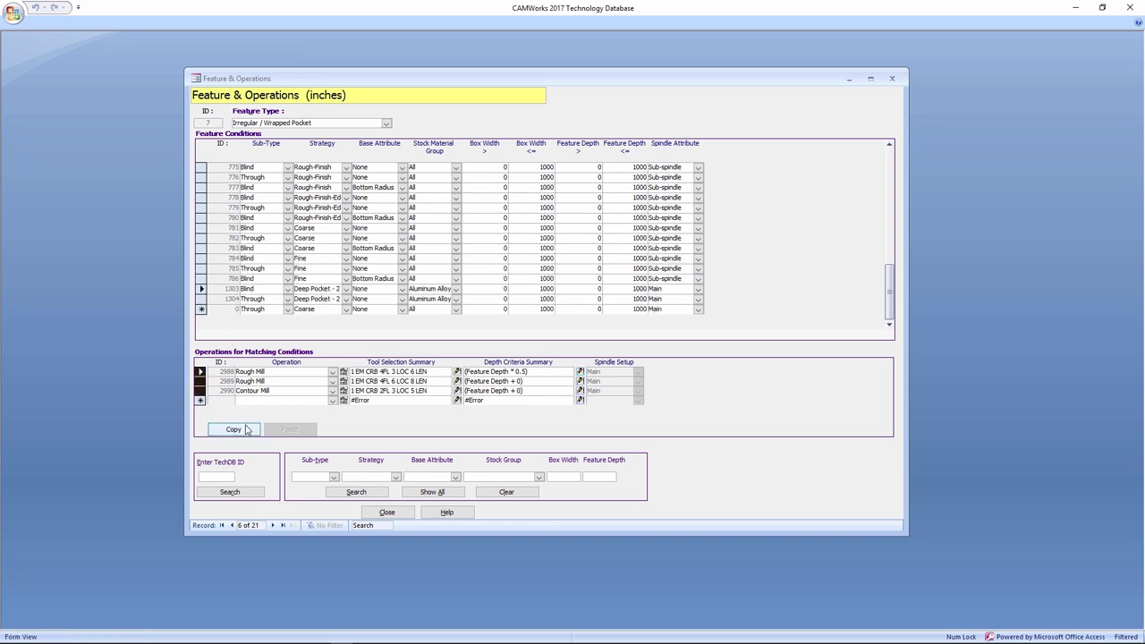
click(240, 430)
click(200, 392)
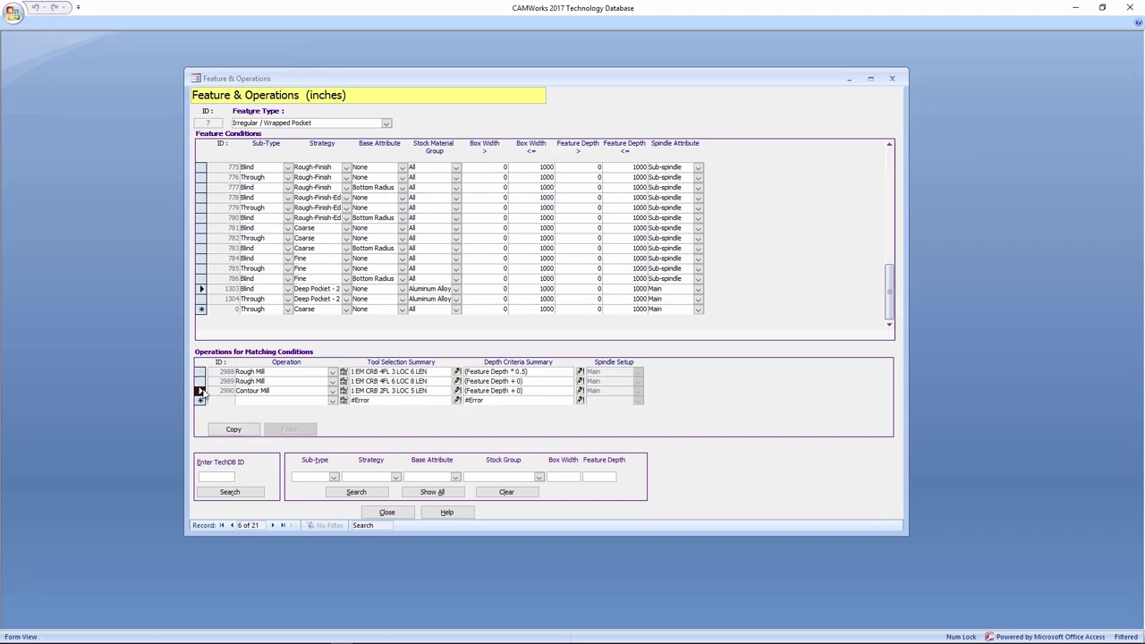
click(236, 430)
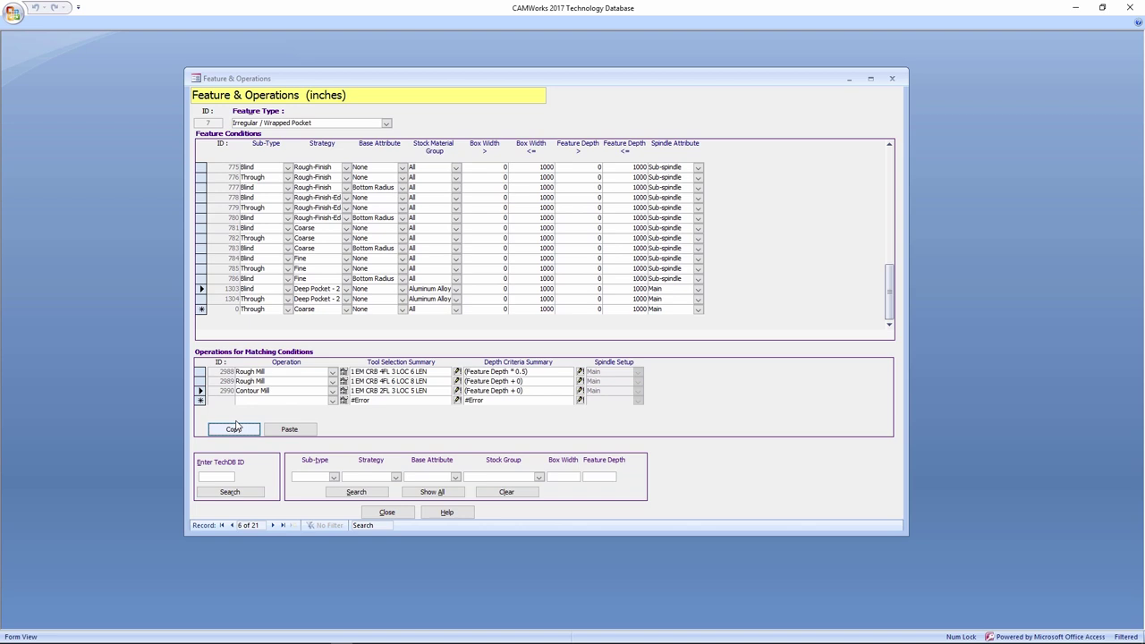
click(201, 299)
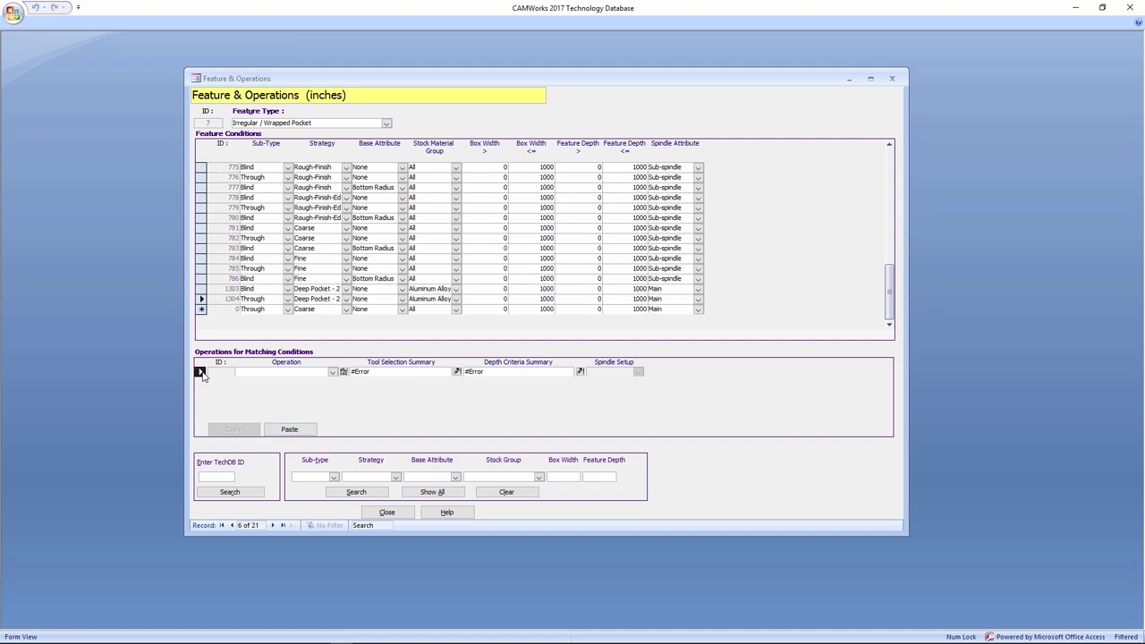
click(242, 371)
click(289, 429)
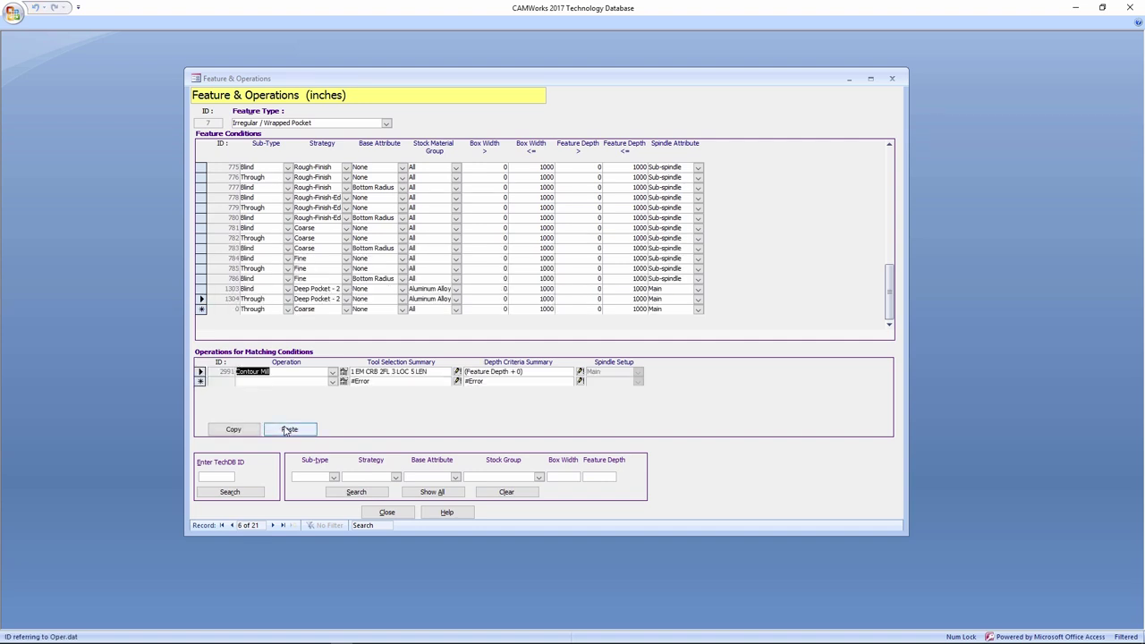
Step: Copy the blind condition's second Rough Mill operation, with the 6 LOC 8 LEN end mill, into the Through condition
click(201, 289)
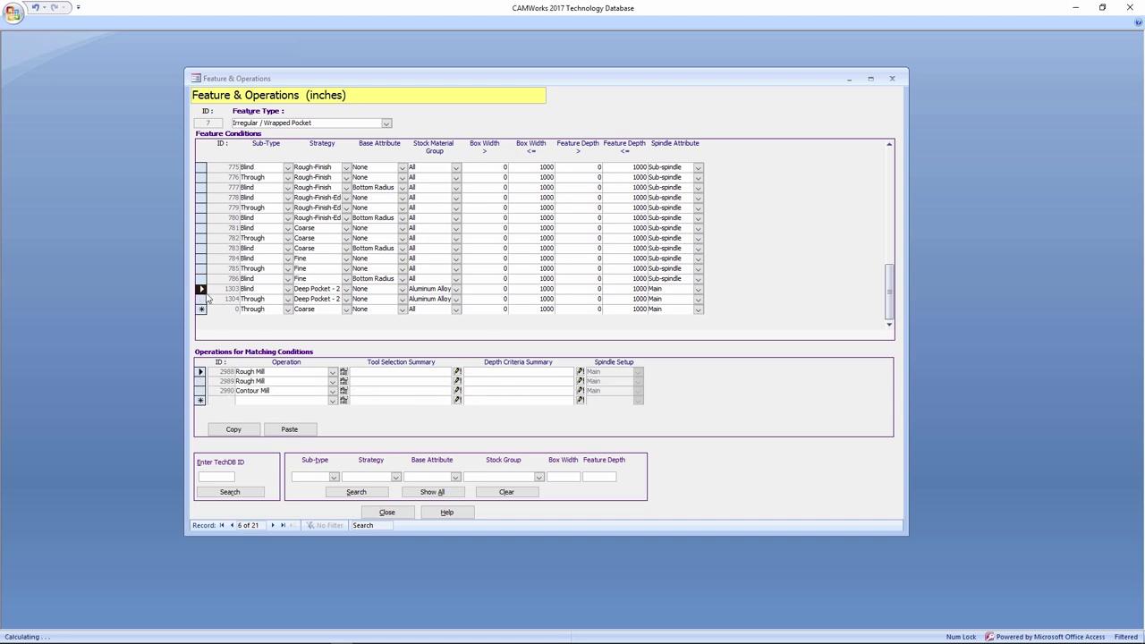
click(202, 381)
click(233, 430)
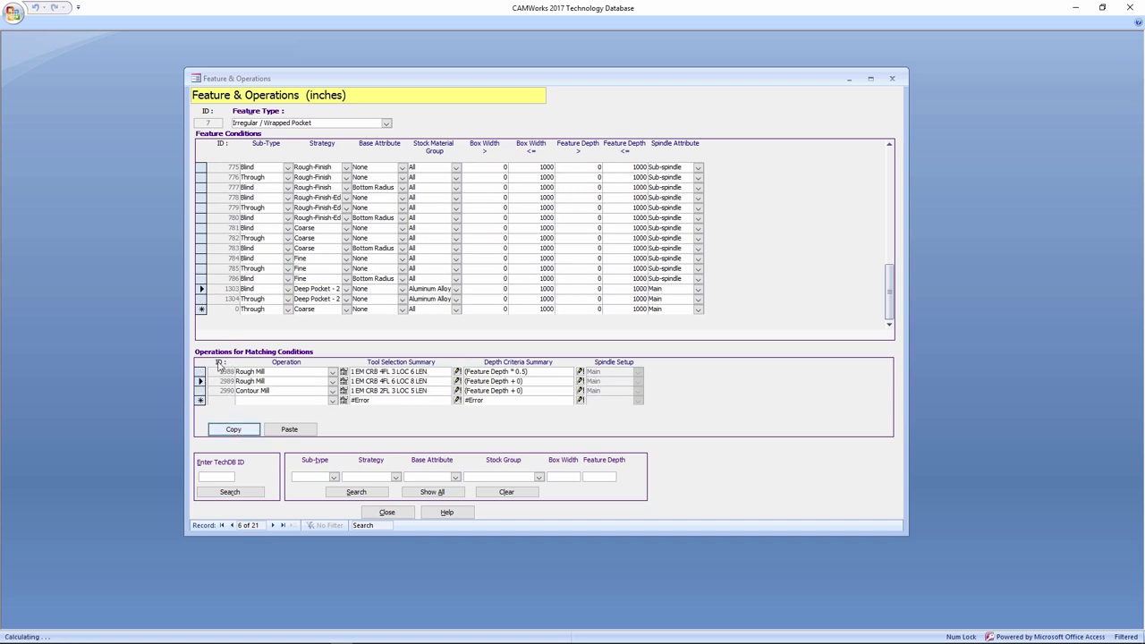
click(201, 371)
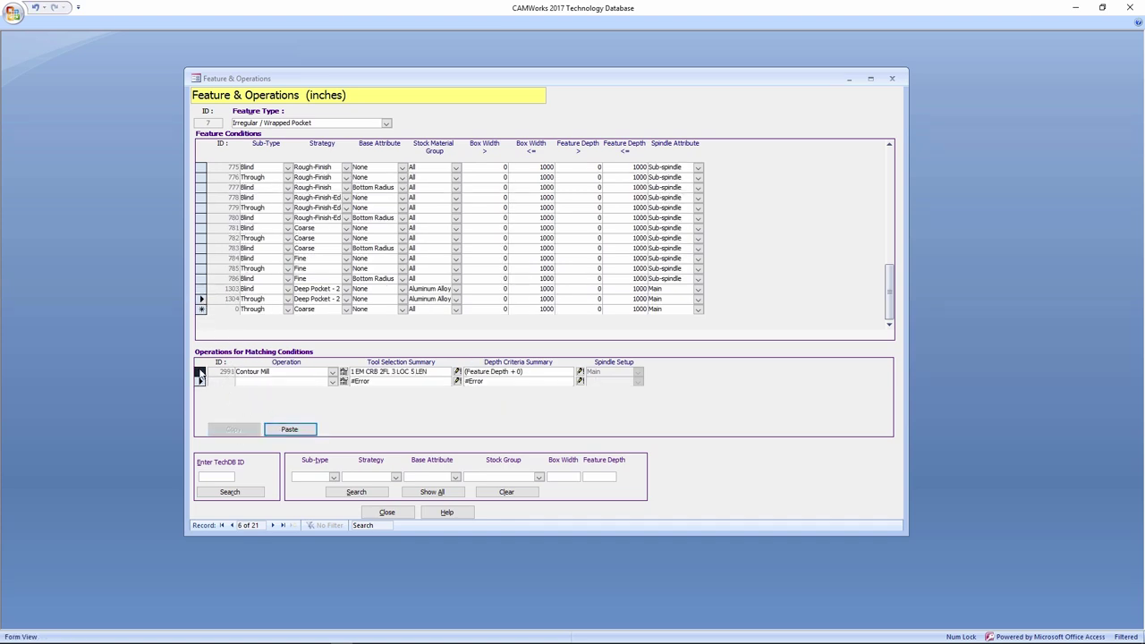
click(284, 430)
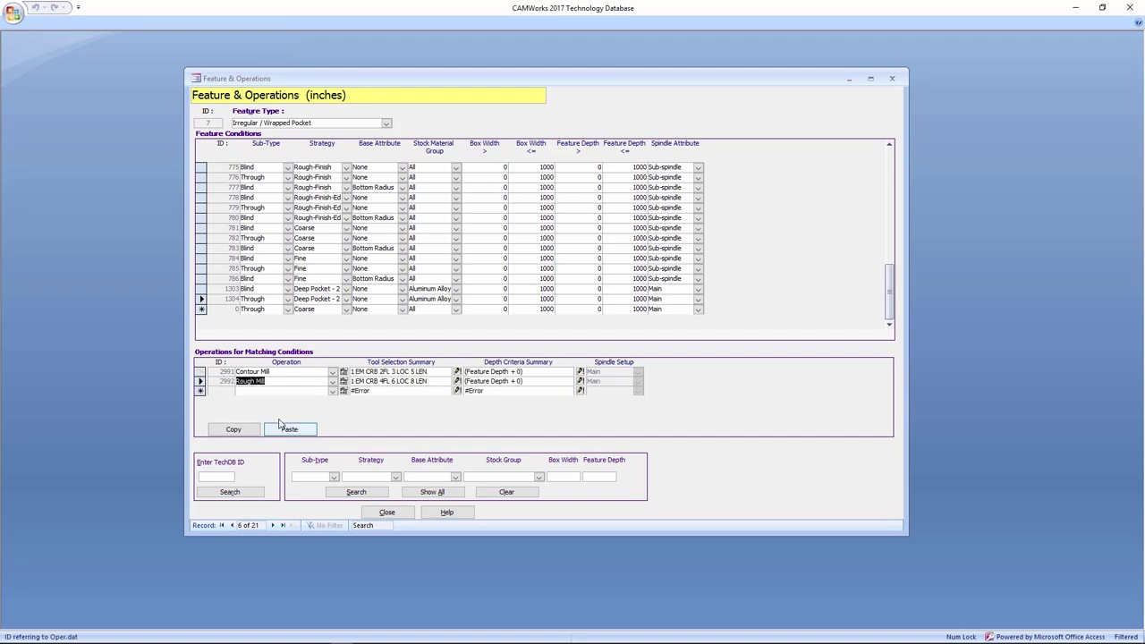
Step: Copy the blind condition's first Rough Mill operation, with the Feature Depth * 0.5 depth criteria, into the Through condition
click(200, 290)
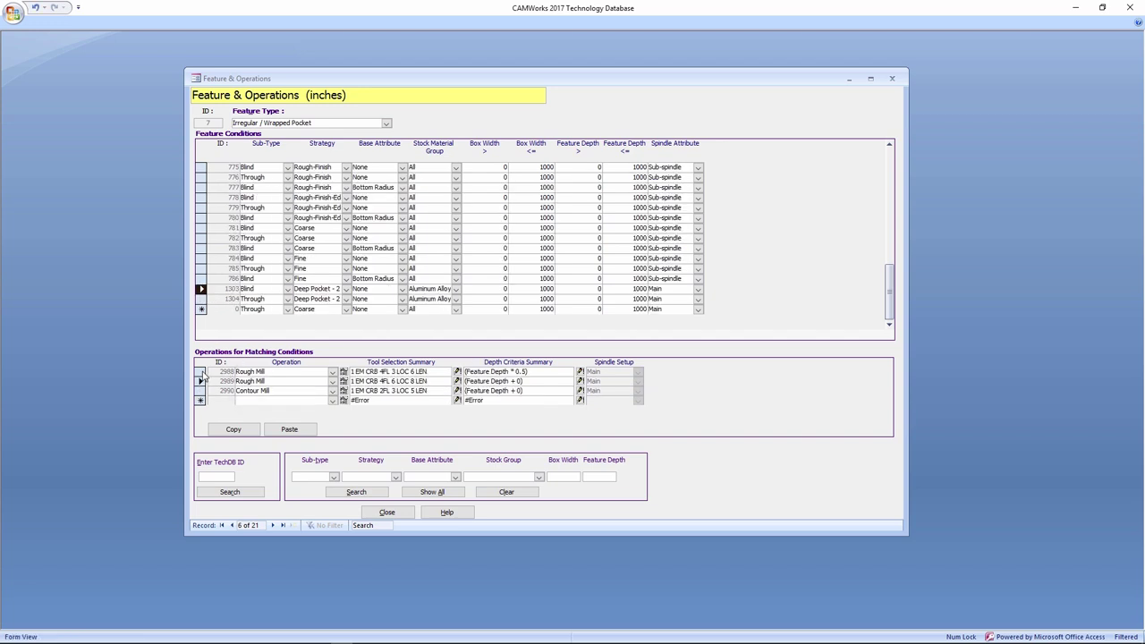
click(233, 428)
click(201, 299)
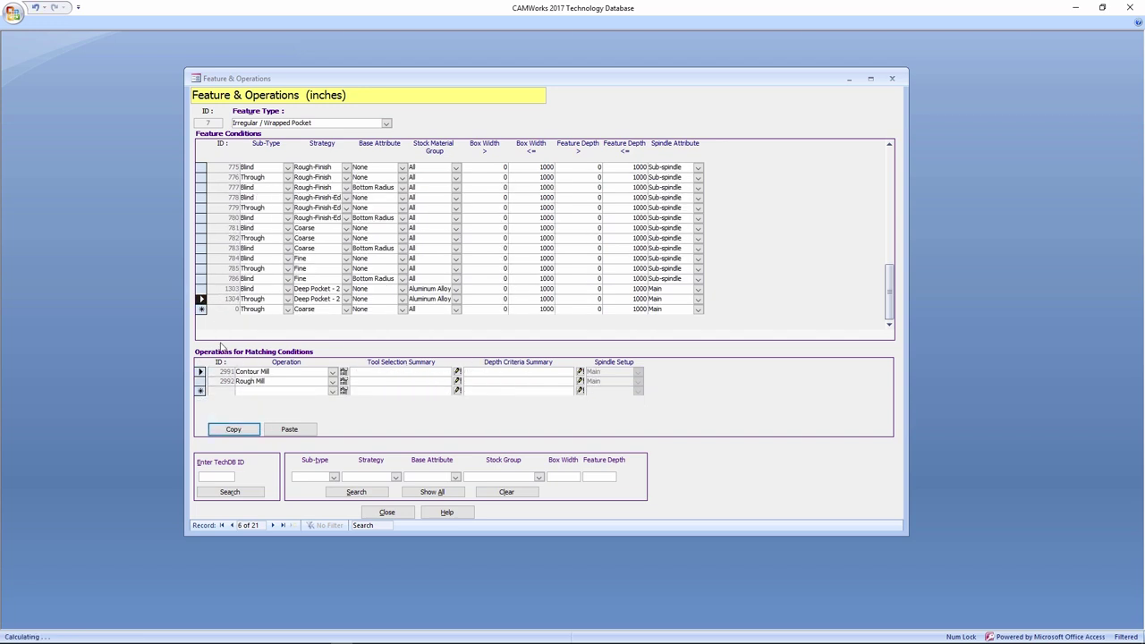
click(287, 430)
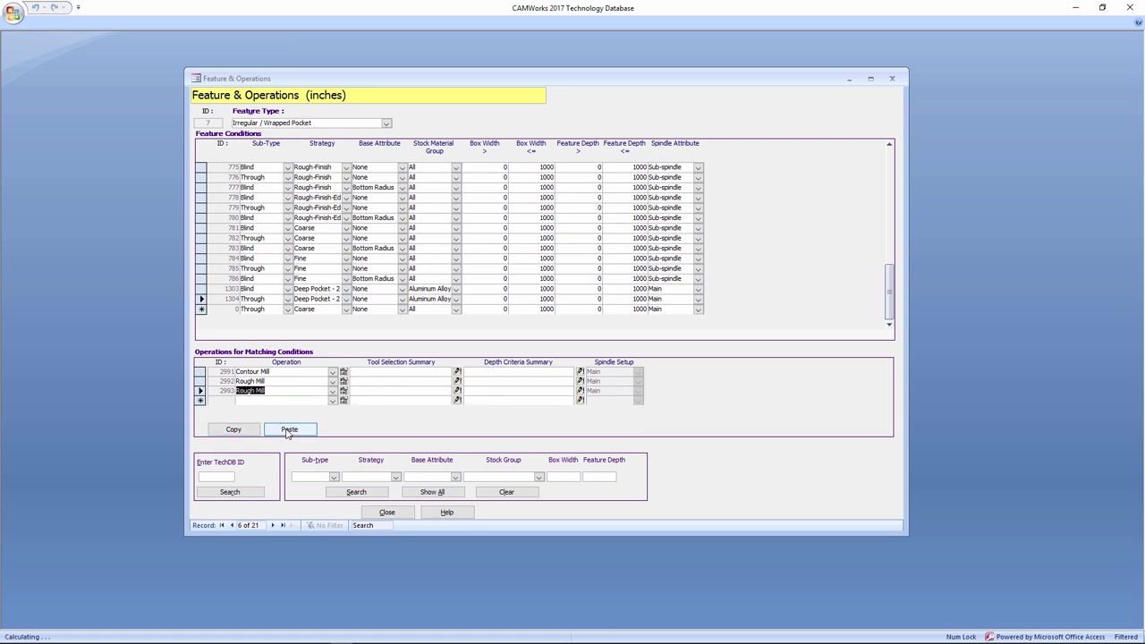
Step: Paste the blind condition's second Rough Mill operation into the Through condition once more, and reselect the blind condition
click(200, 288)
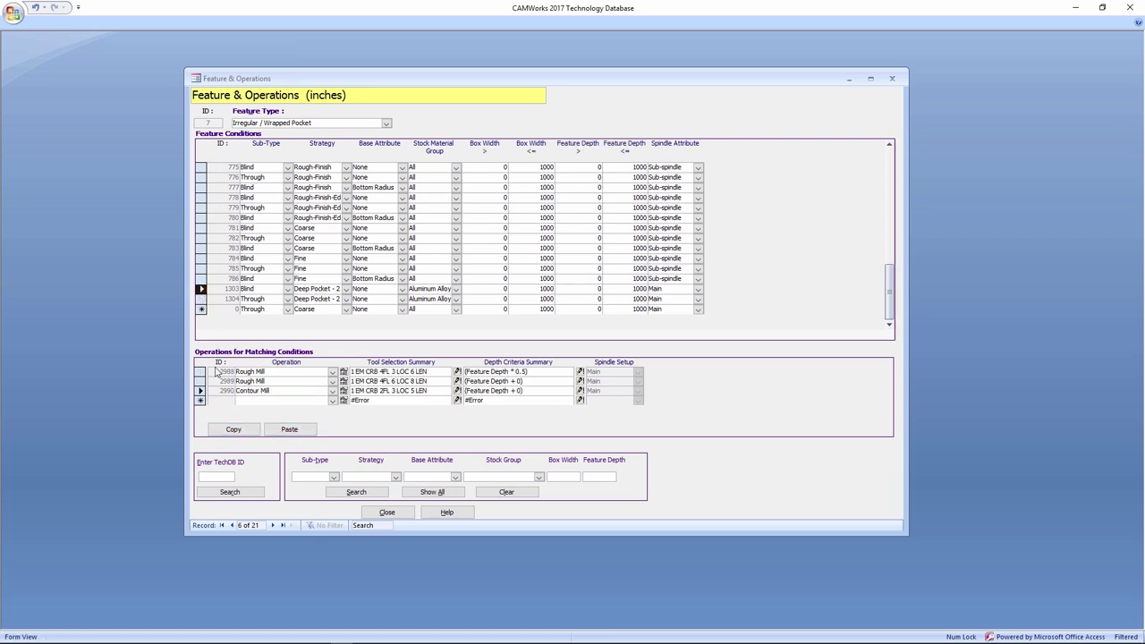
click(211, 380)
click(233, 429)
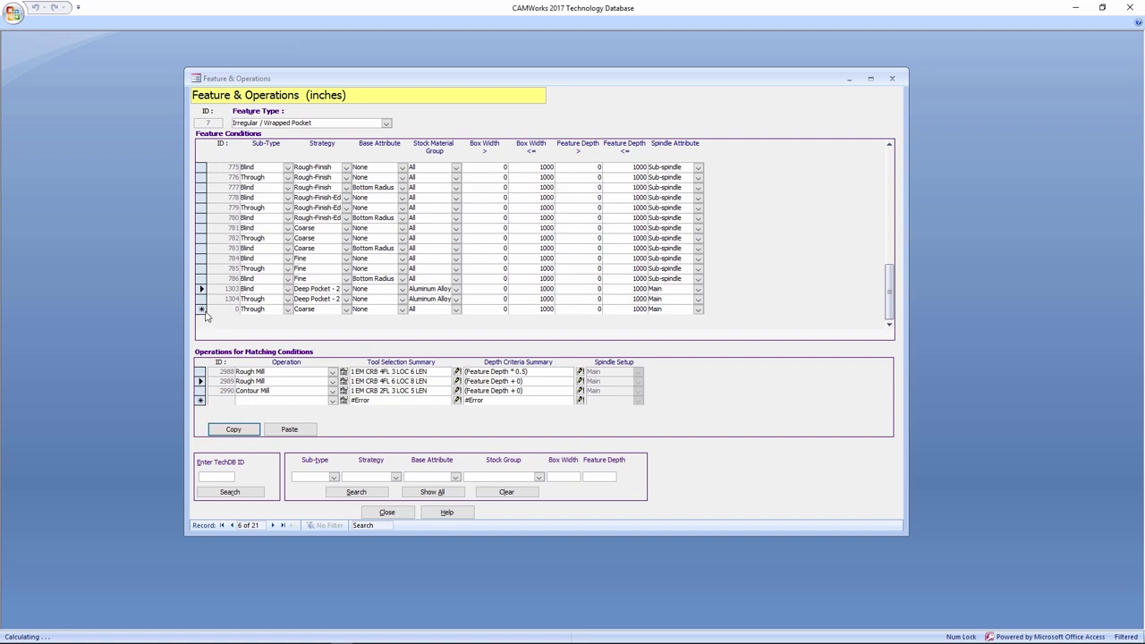
click(200, 299)
click(285, 431)
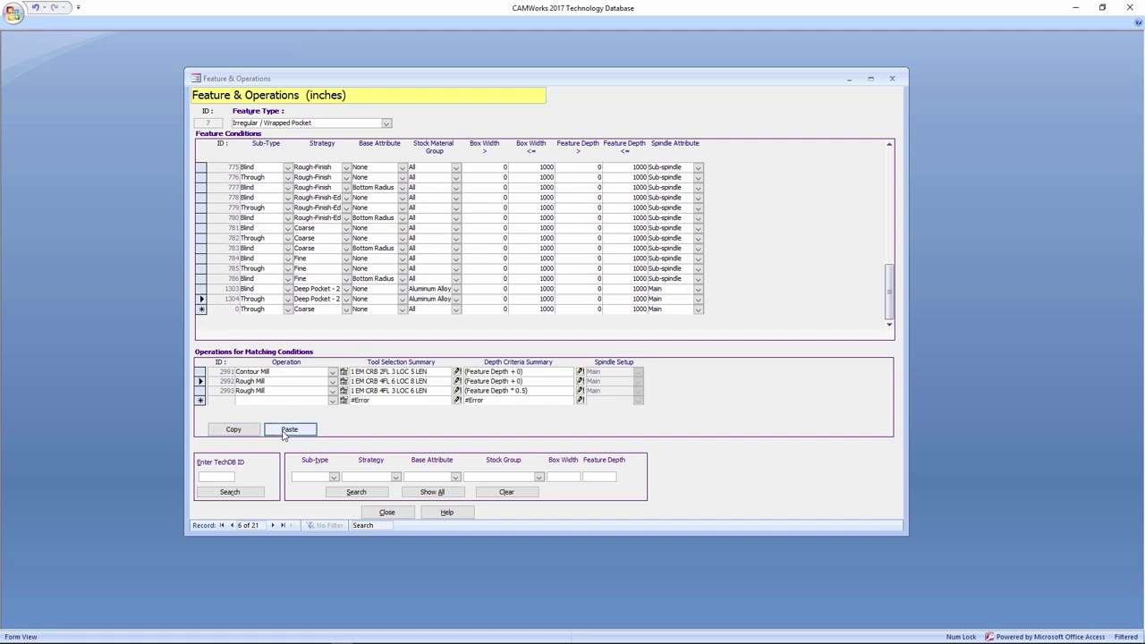
click(201, 289)
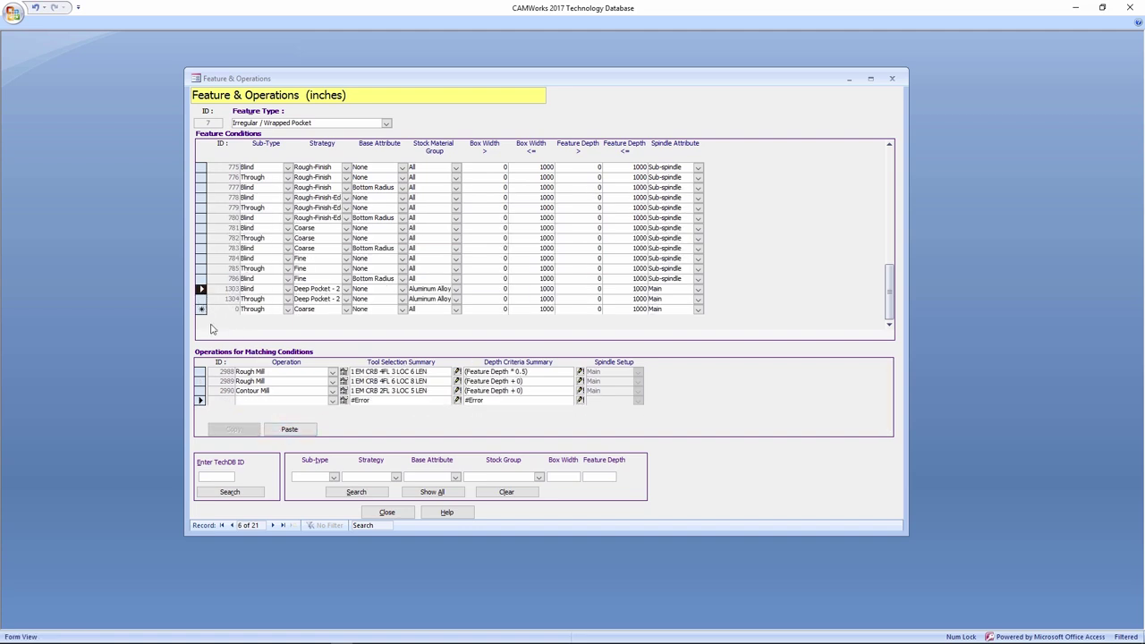
Step: Copy the blind Deep Pocket - 2 Pass condition's Contour Mill operation to the end of the Through condition's operations
click(202, 392)
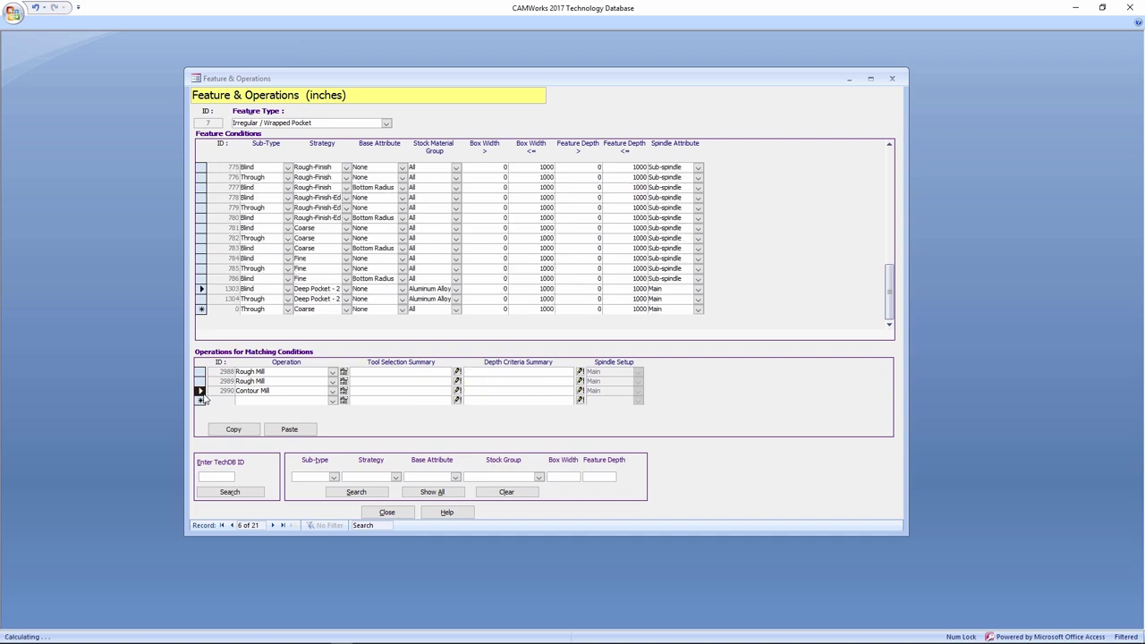
click(246, 431)
click(201, 299)
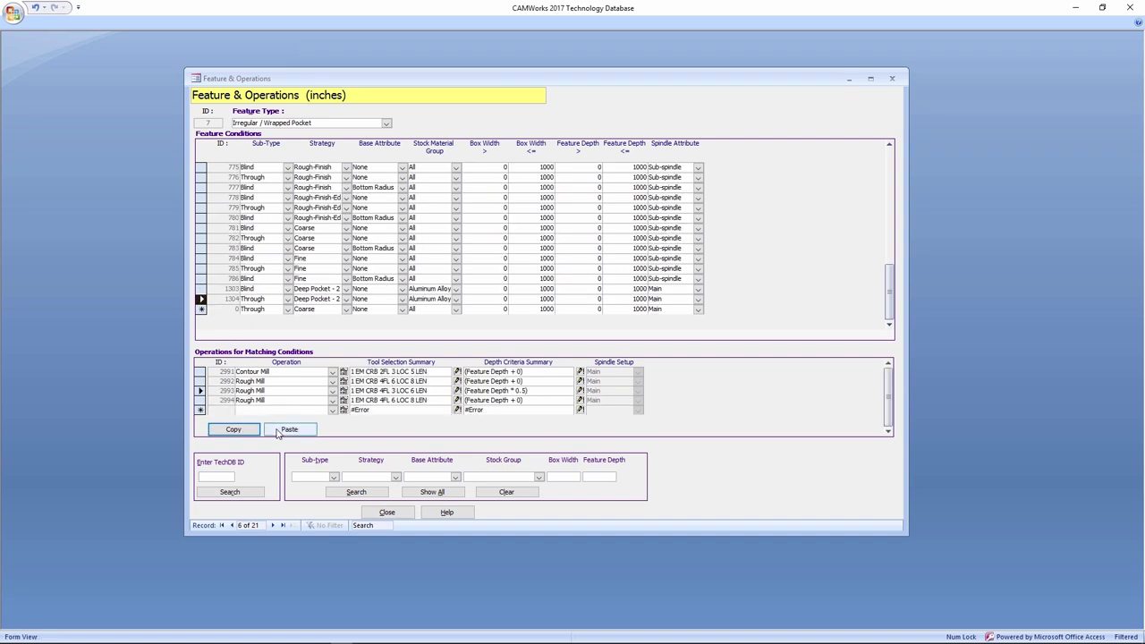
click(289, 430)
Step: Delete the surplus Contour Mill and Rough Mill operations that precede the Feature Depth * 0.5 Rough Mill in the Through condition
click(202, 374)
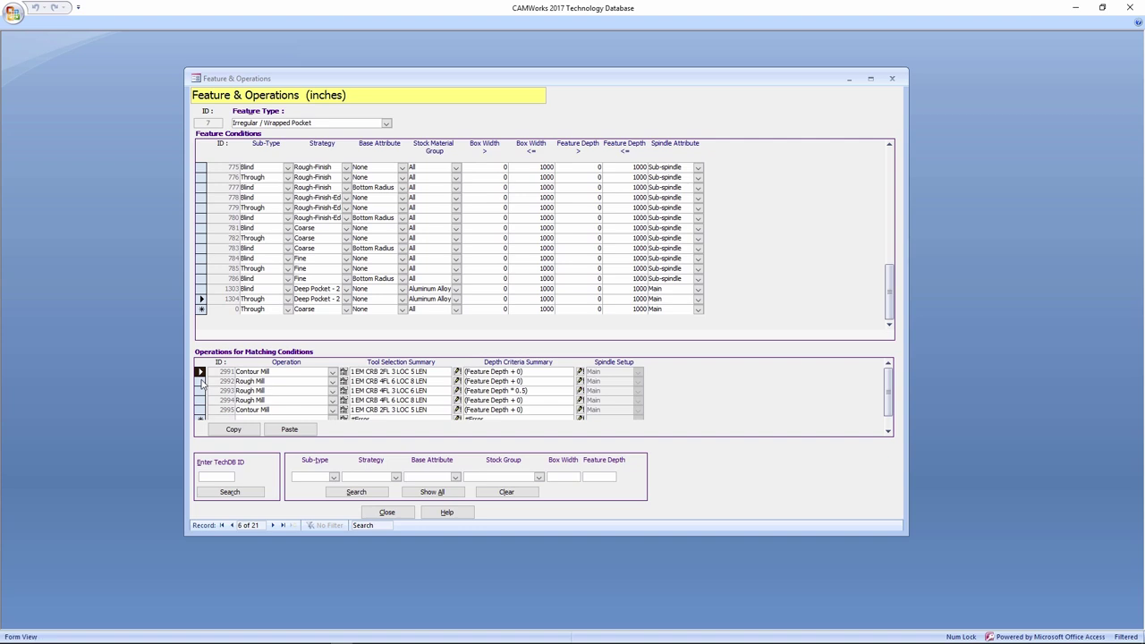
key(Delete)
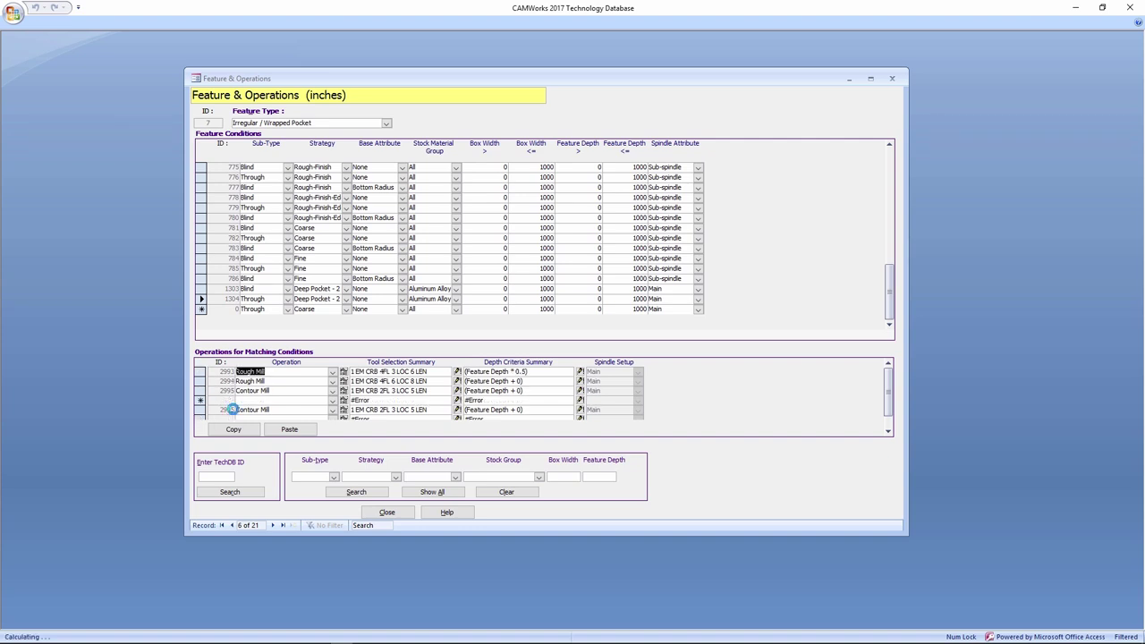
click(543, 364)
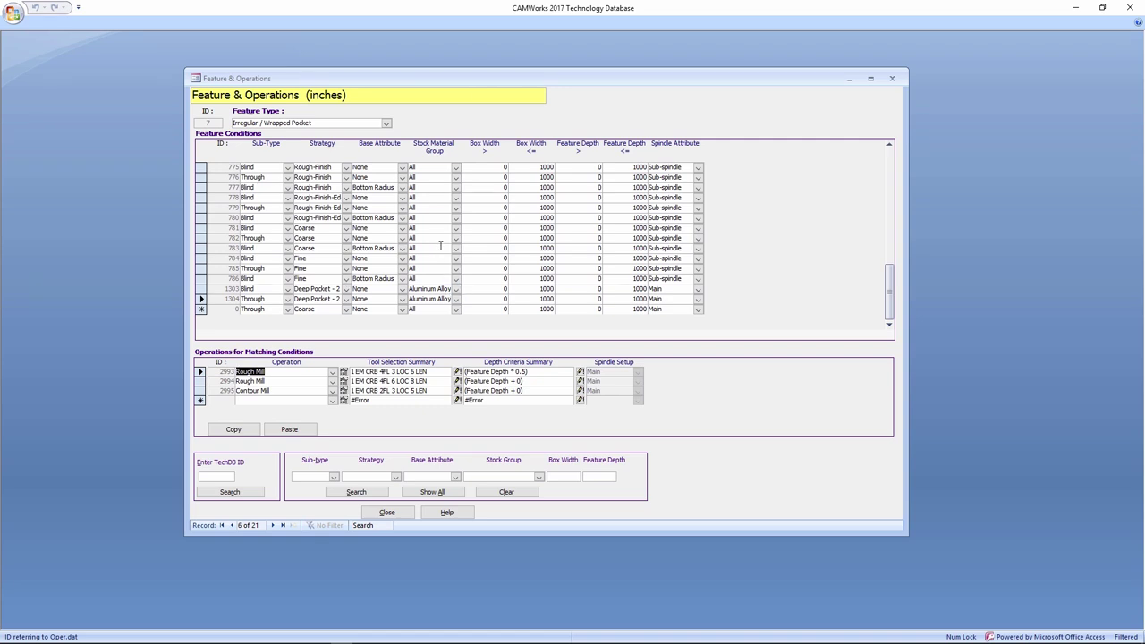
Step: Switch the blind Deep Pocket - 2 Pass condition's stock material group to All, then restore it to Aluminum Alloy
scroll(443, 243, up, 3)
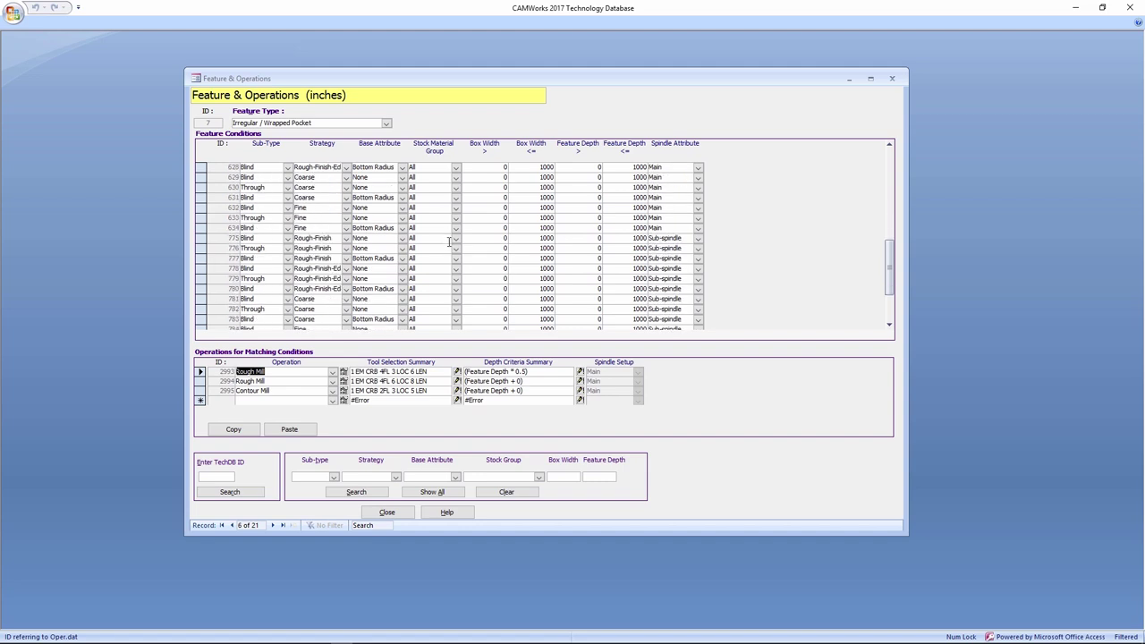
scroll(449, 242, down, 5)
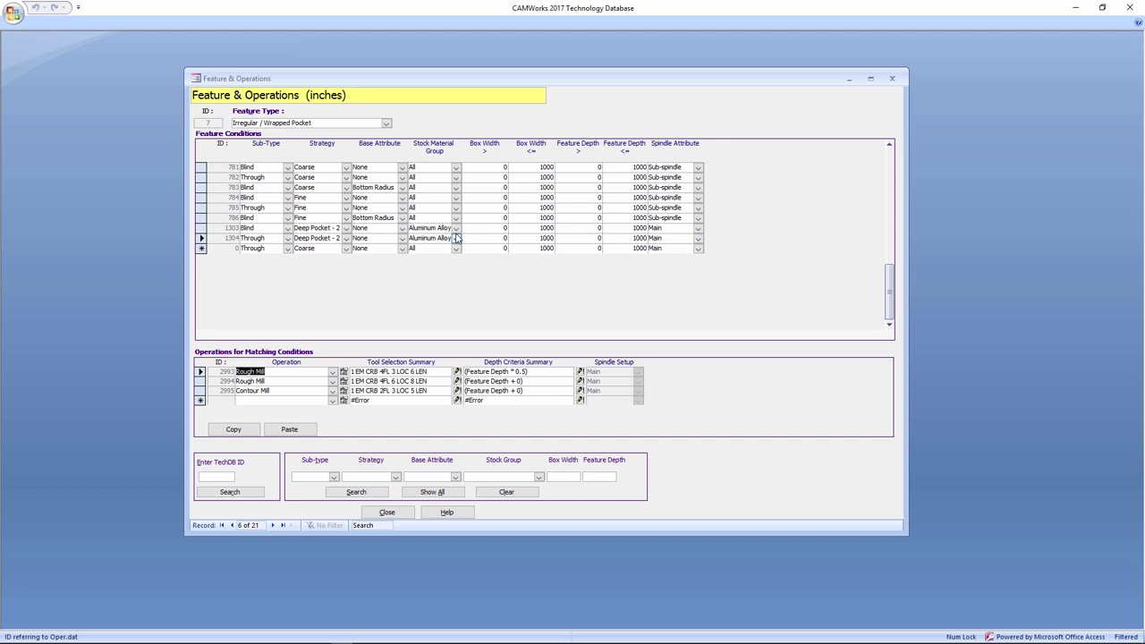
click(456, 230)
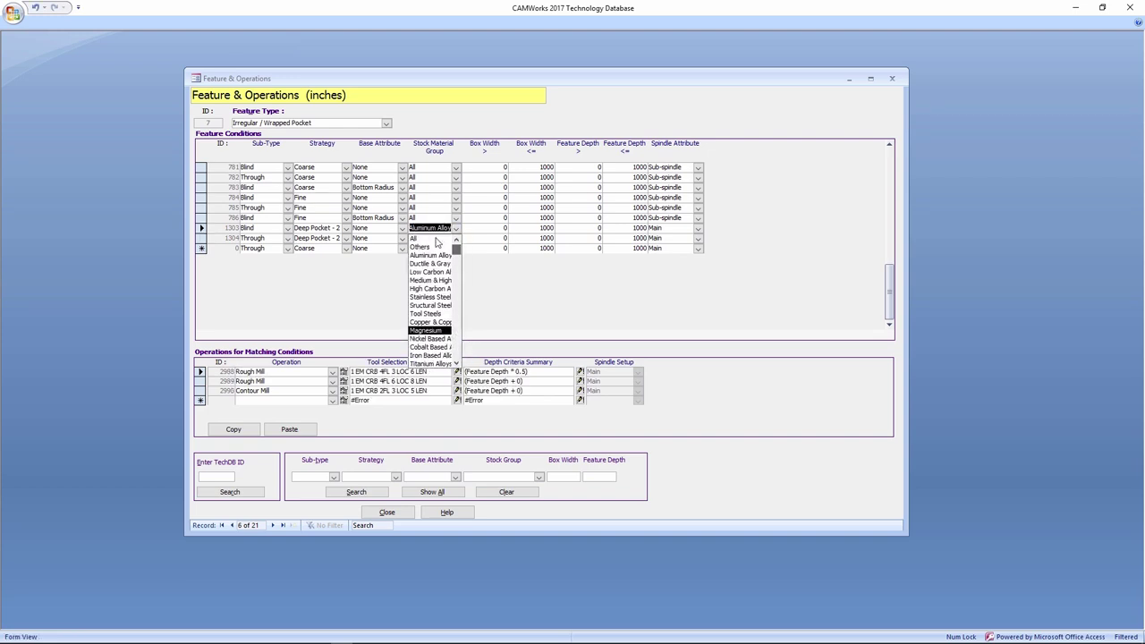
click(436, 239)
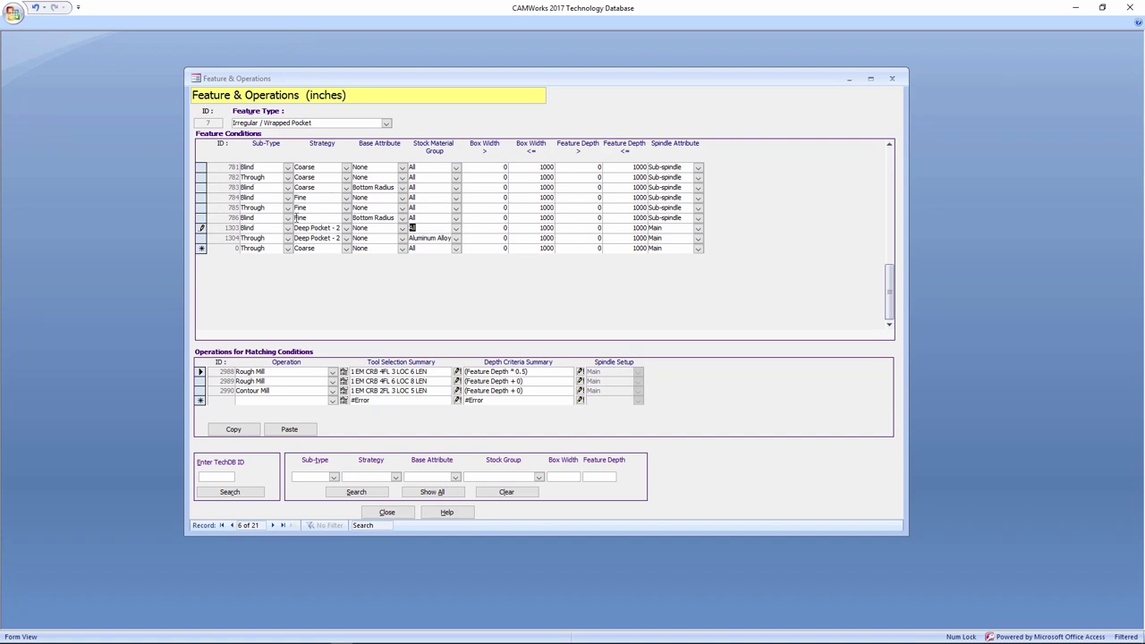
click(455, 228)
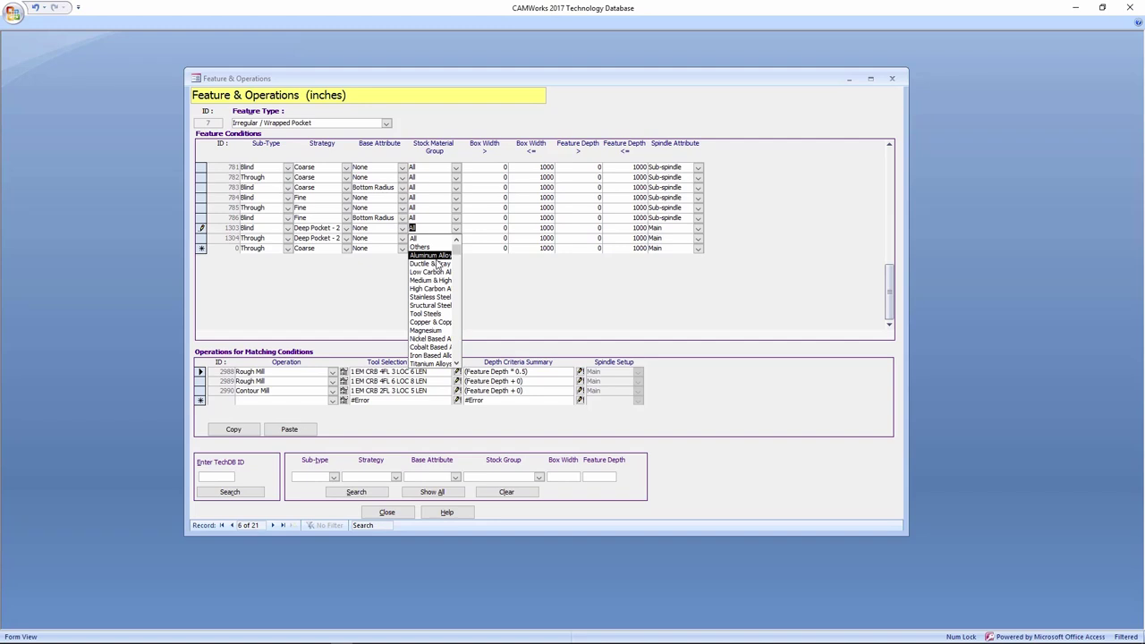
click(435, 259)
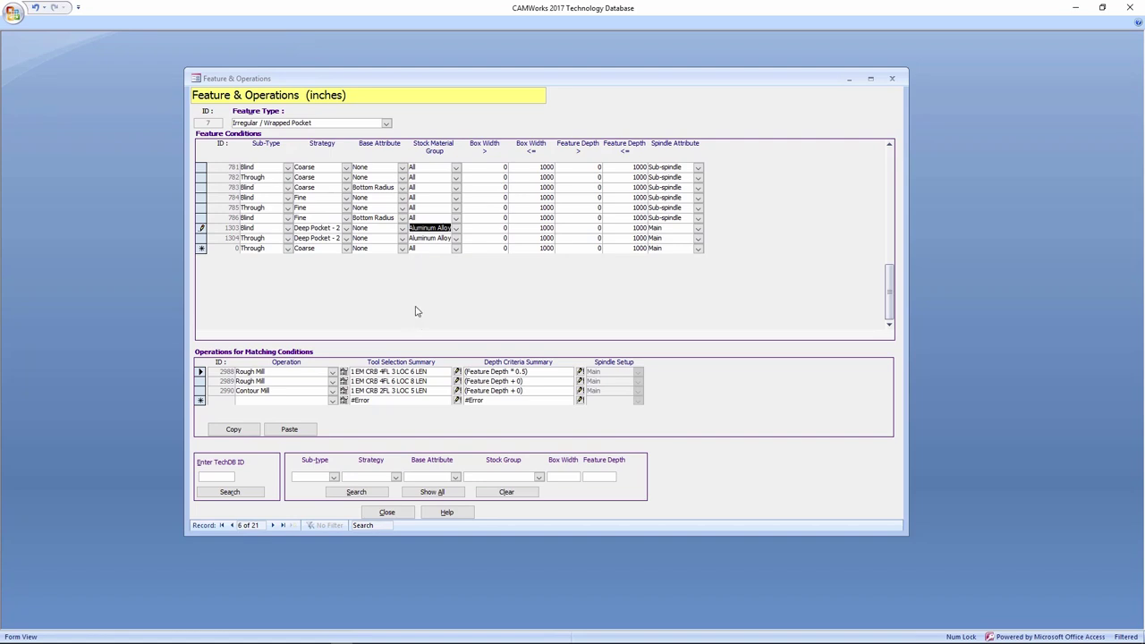
Step: Exit the Technology Database to SOLIDWORKS and set the battery box's stock material to NYLON in the Stock Manager
click(397, 515)
click(254, 499)
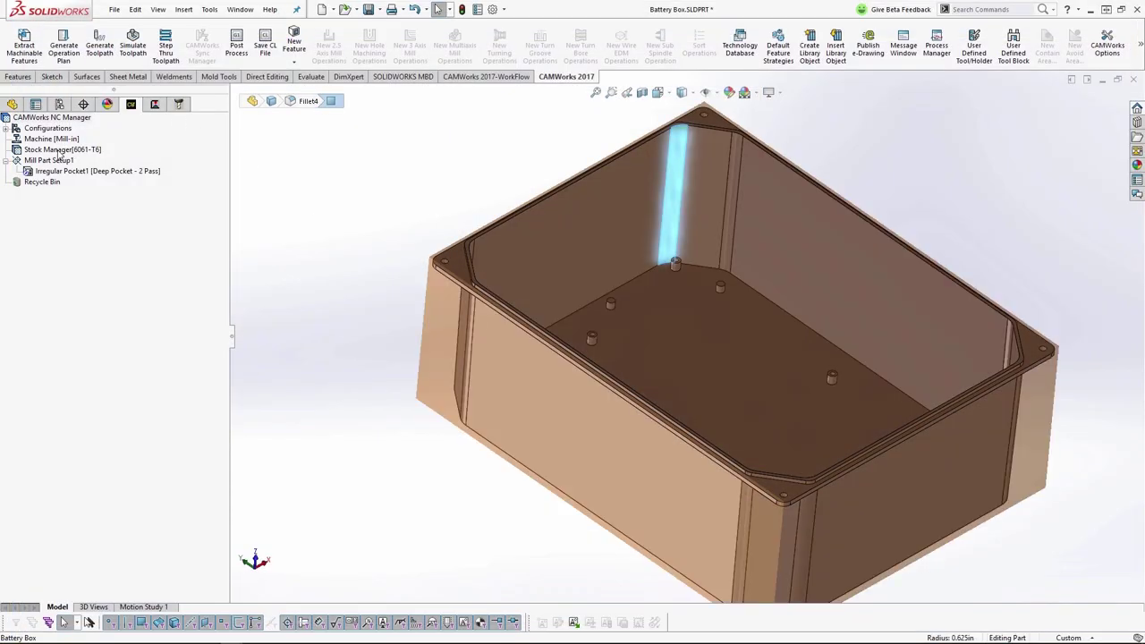
click(56, 149)
double_click(57, 150)
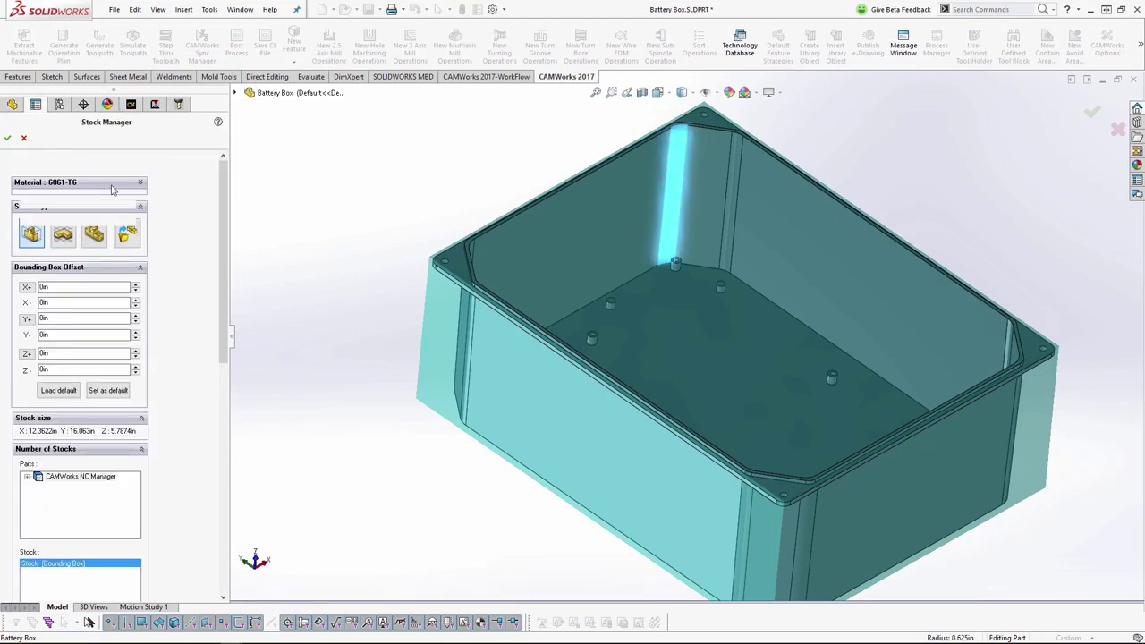
click(115, 201)
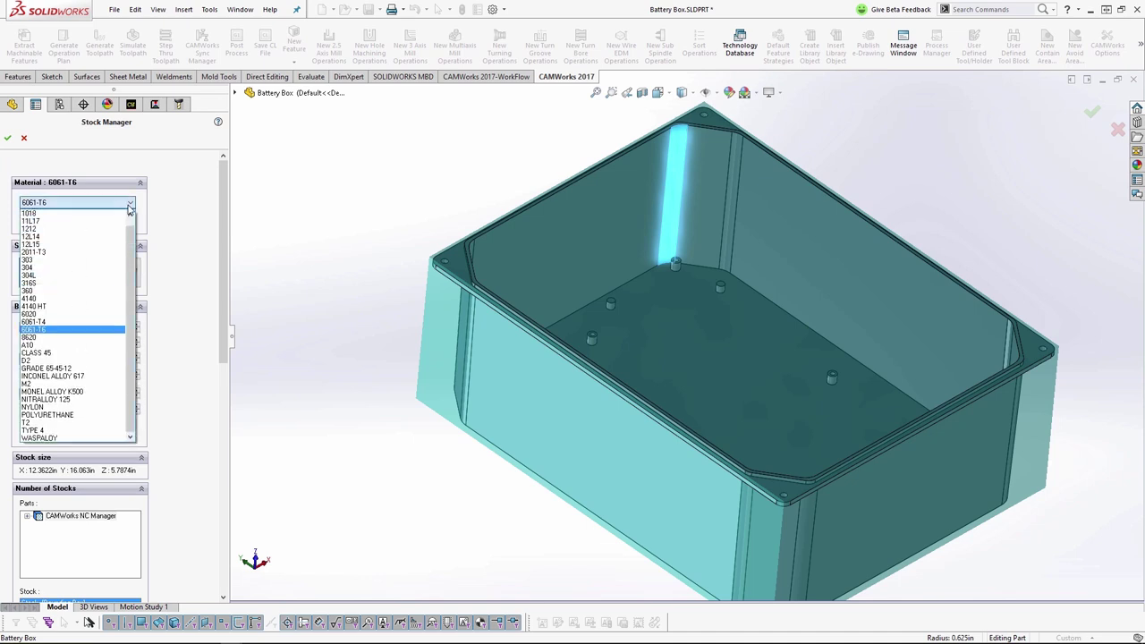
click(32, 407)
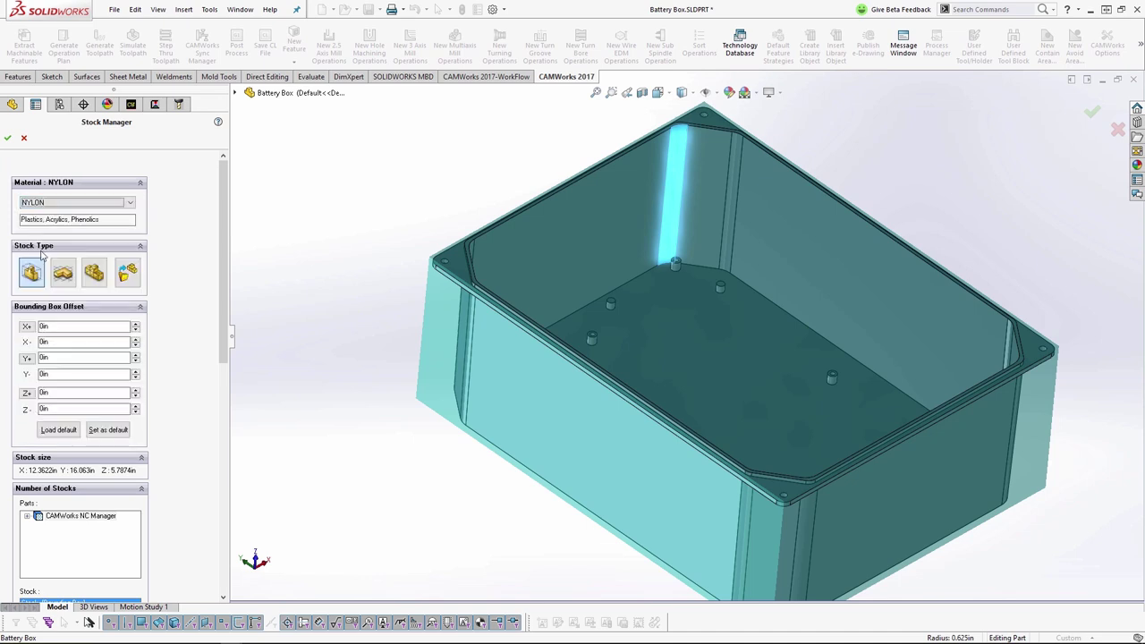
click(7, 138)
Step: Regenerate the operation plan for the Irregular Pocket1 feature using the nylon stock, and select the feature
right_click(75, 171)
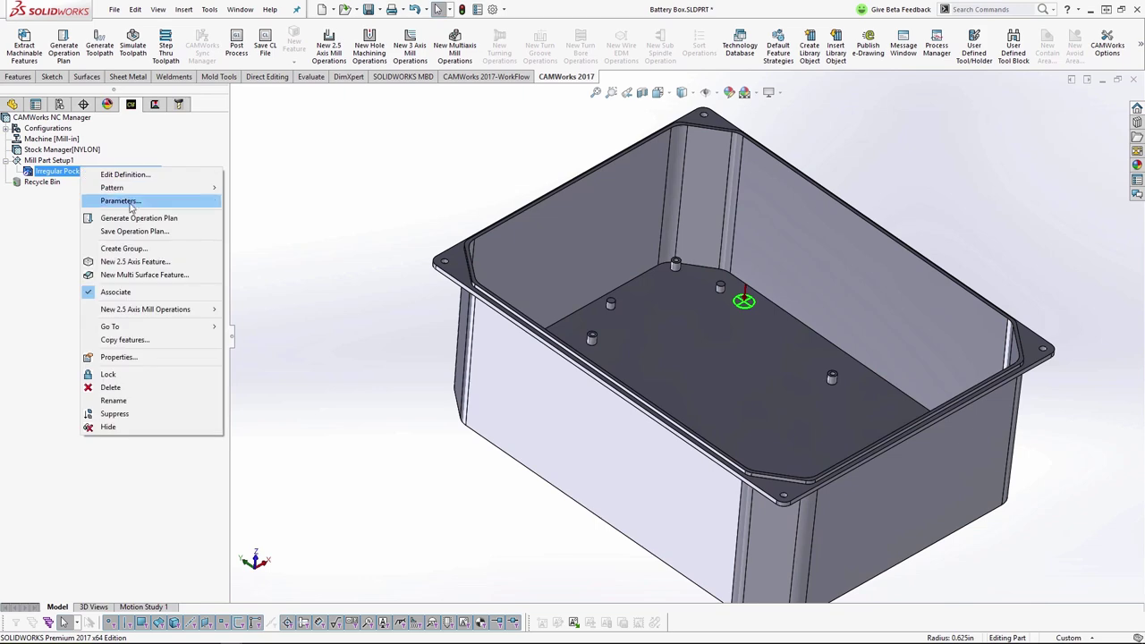
click(138, 219)
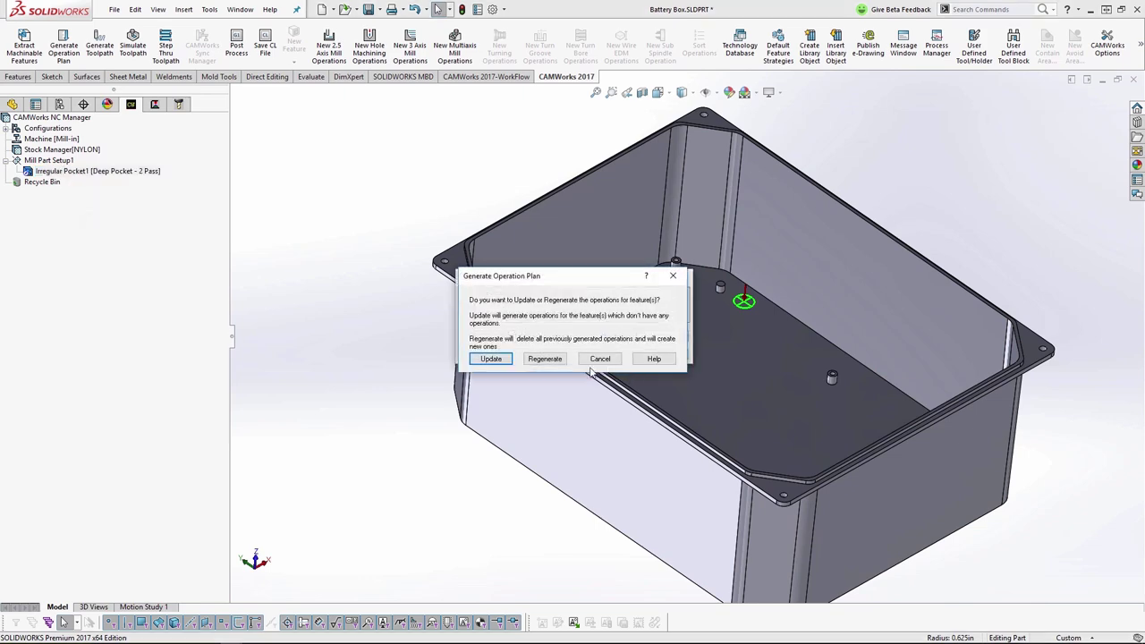
click(546, 359)
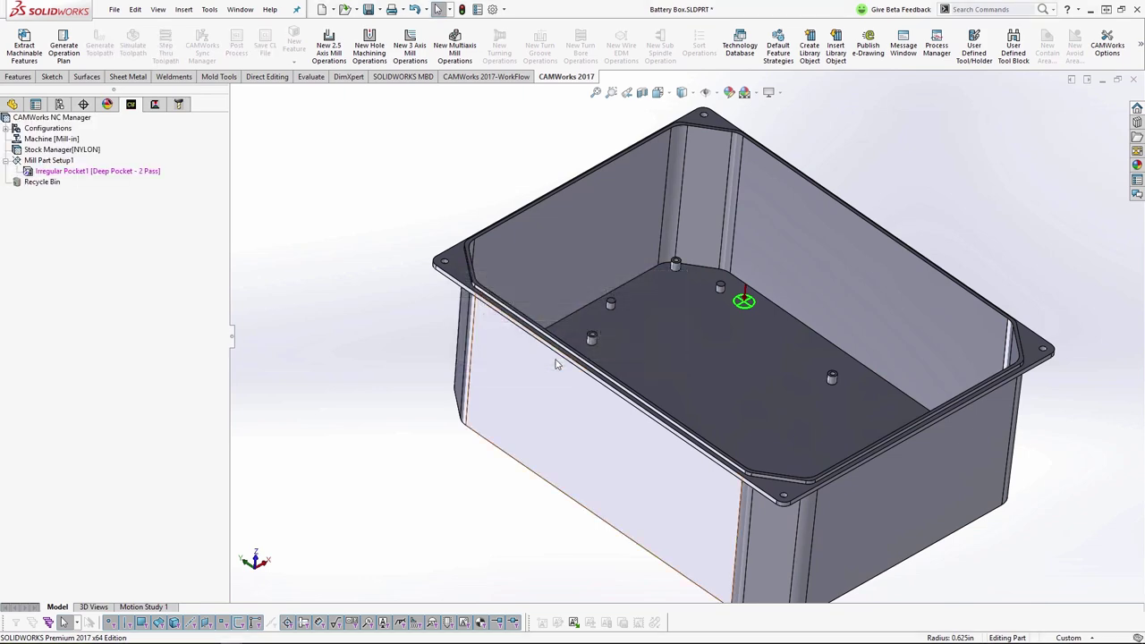
click(117, 170)
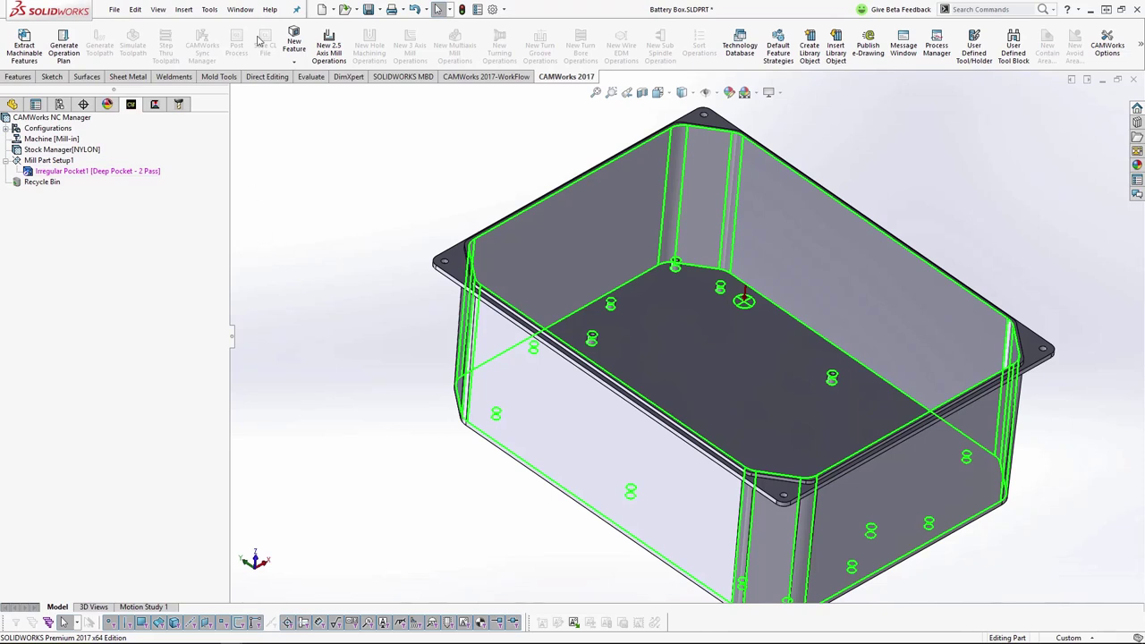
Step: Switch to the Technology Database and open the mill Feature & Operations conditions for Irregular / Wrapped Pocket, down to the Deep Pocket entries
click(739, 45)
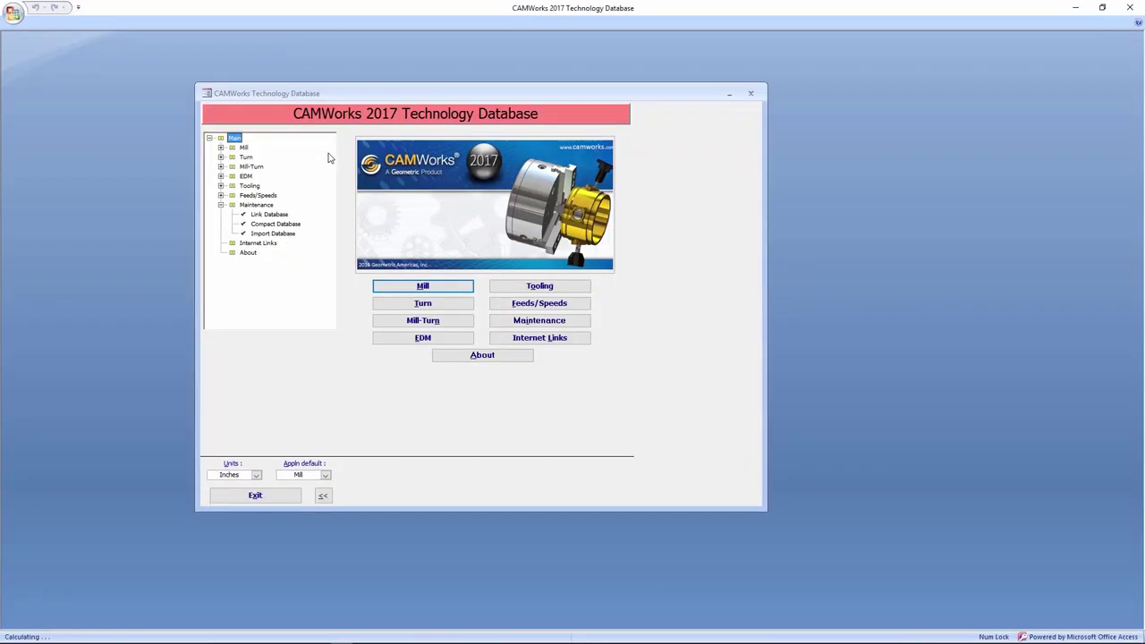
click(462, 287)
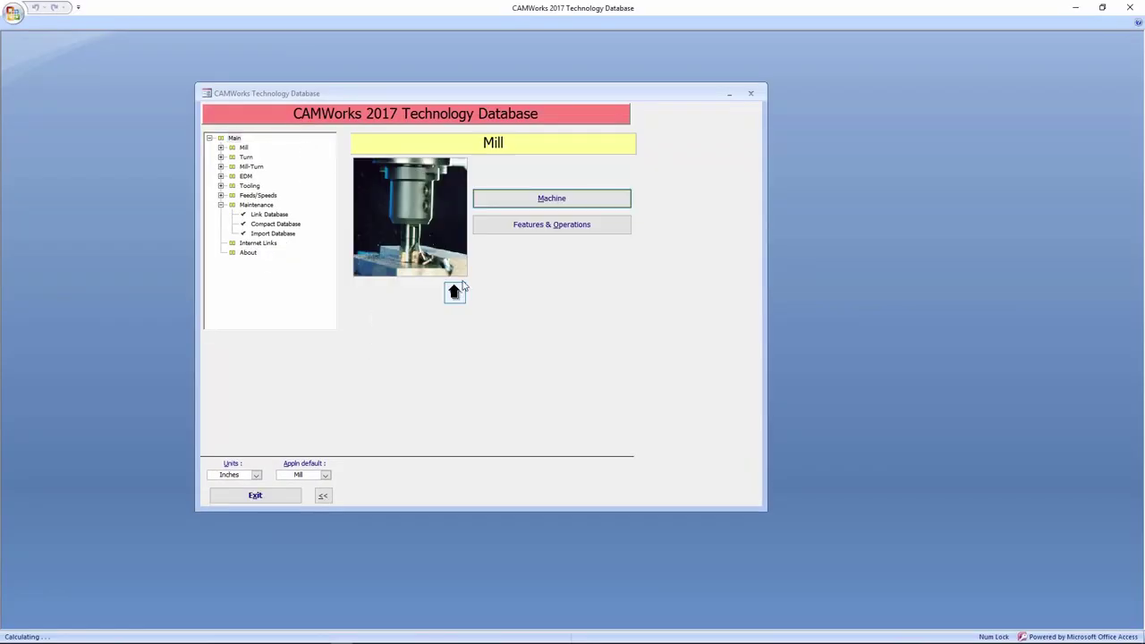
click(526, 224)
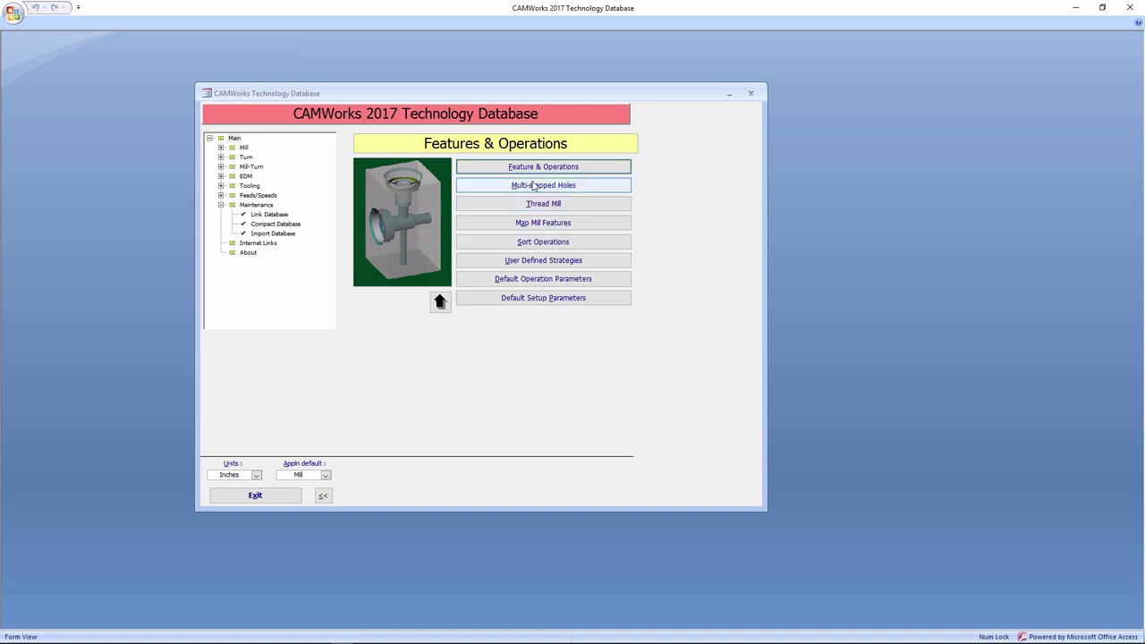
click(534, 167)
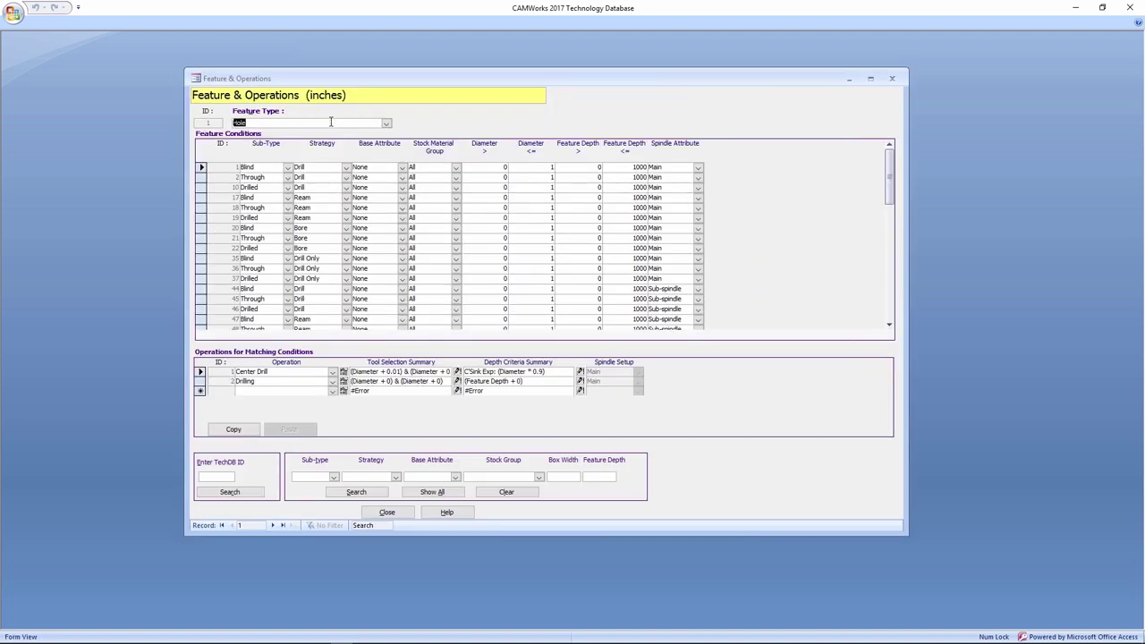
click(386, 124)
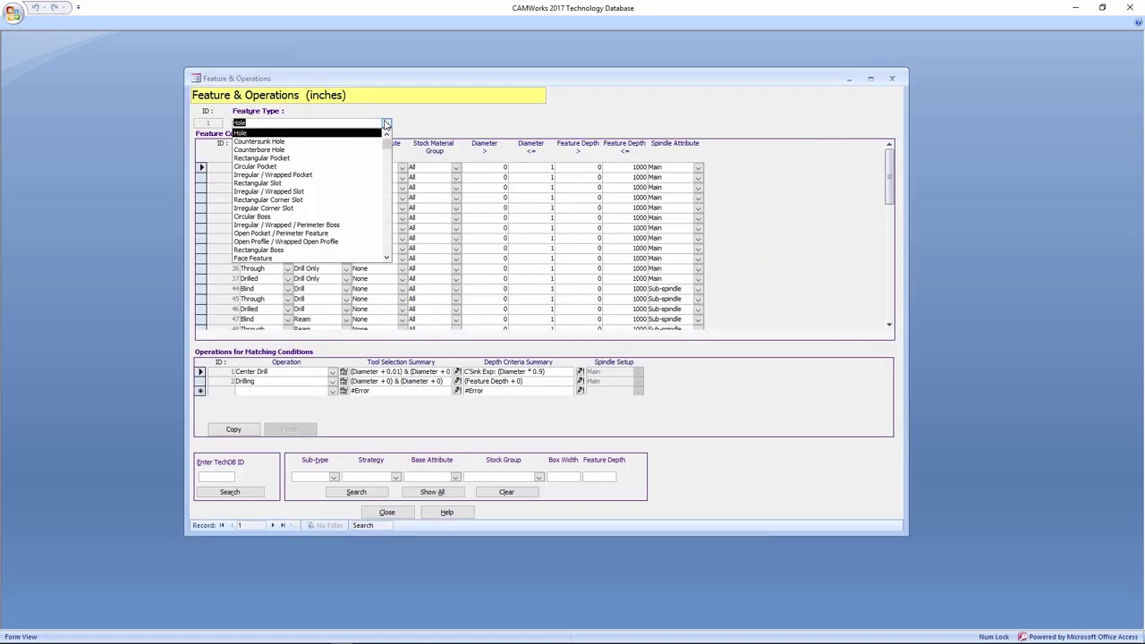
click(328, 175)
drag(888, 179, 877, 320)
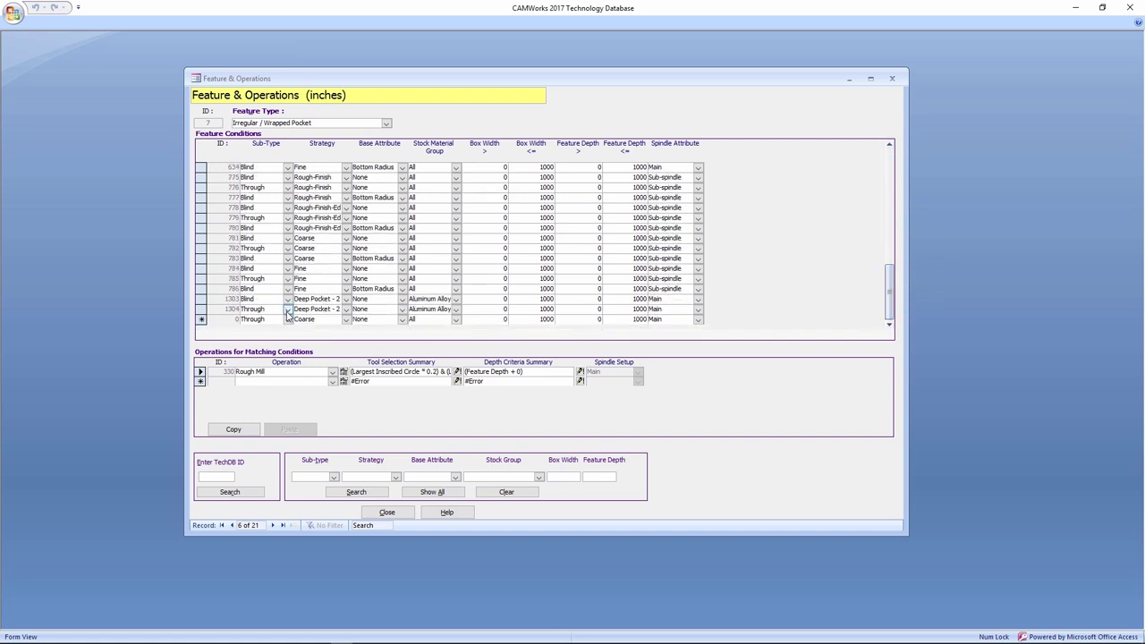
Step: Change the Through Deep Pocket - 2 Pass condition's sub-type to Blind and try to save the record
click(287, 308)
click(255, 319)
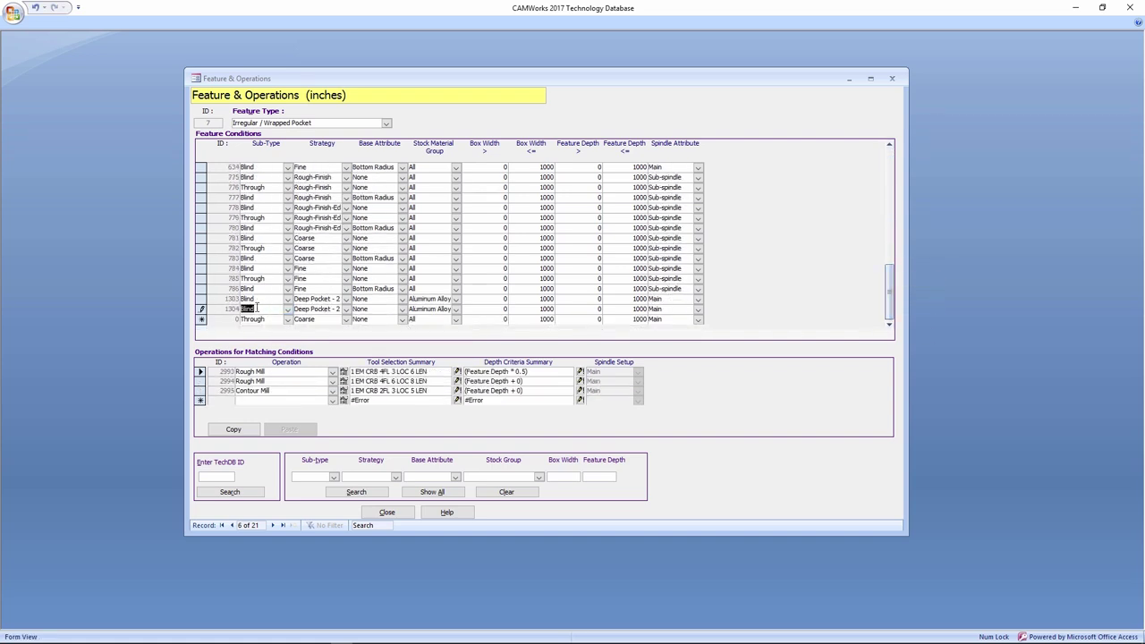
click(205, 310)
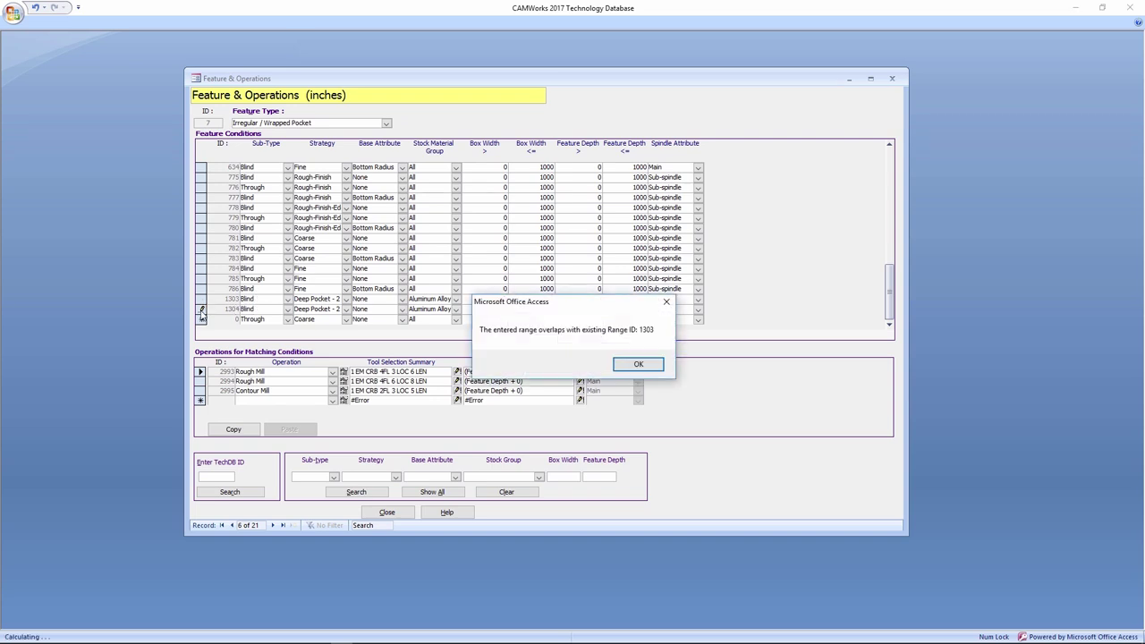
click(639, 365)
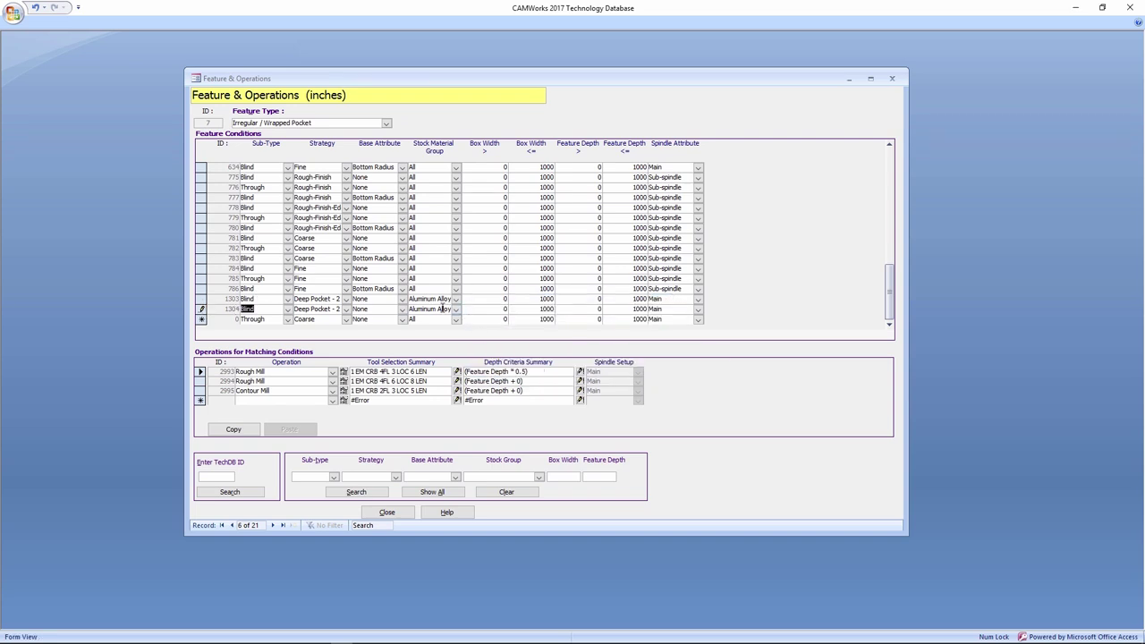
click(203, 305)
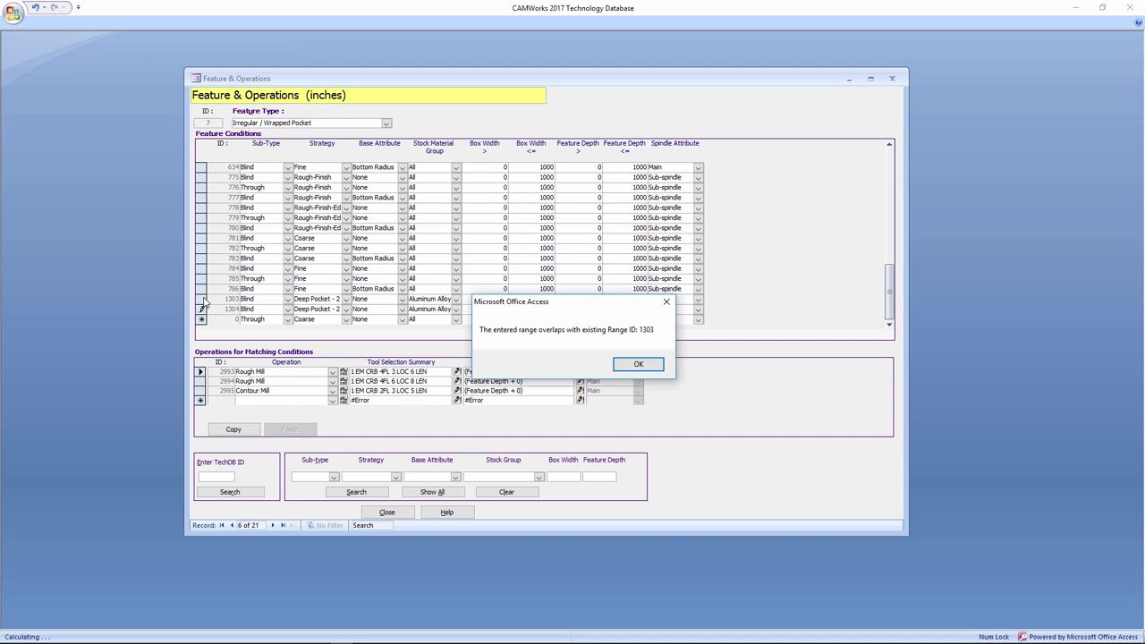
click(638, 366)
Step: Set the second blind Deep Pocket - 2 Pass condition's stock material group to All
click(452, 311)
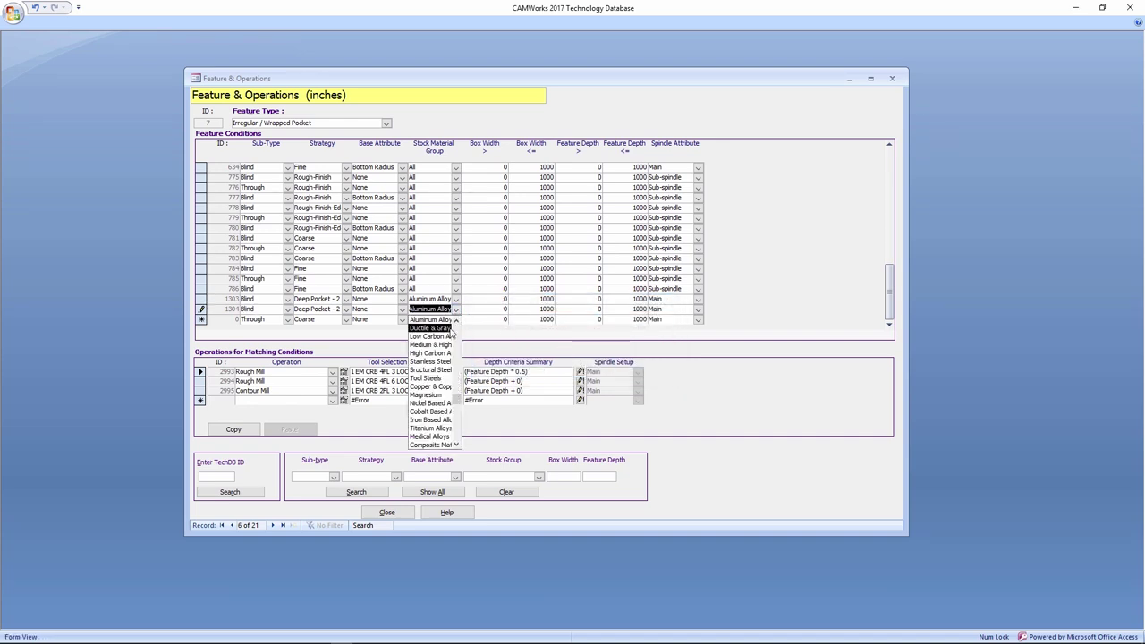
click(456, 320)
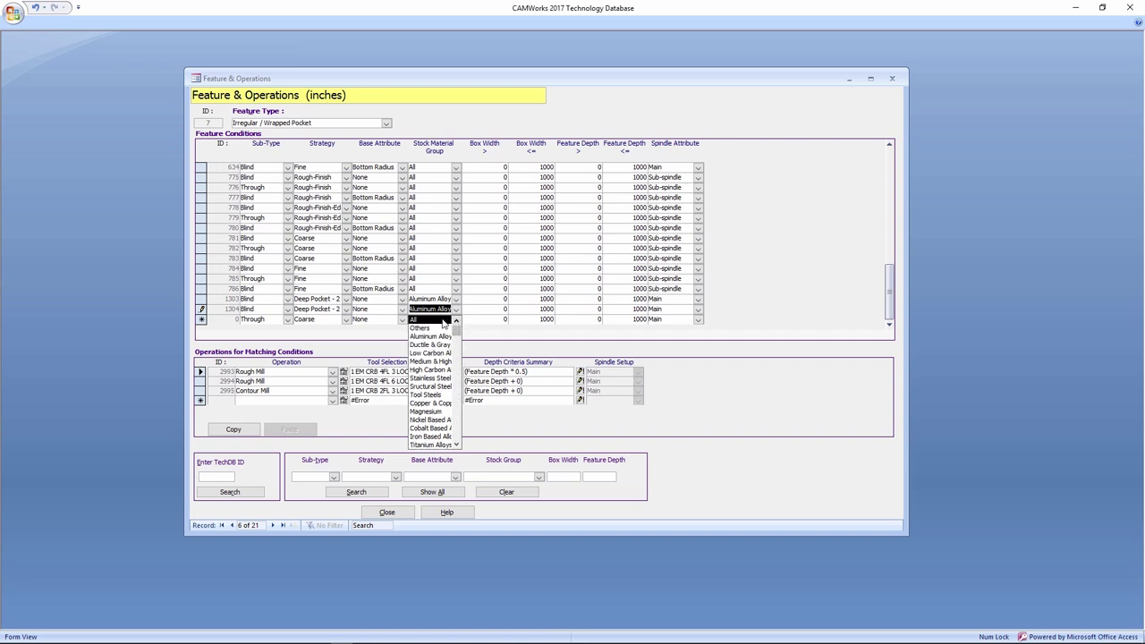
click(442, 320)
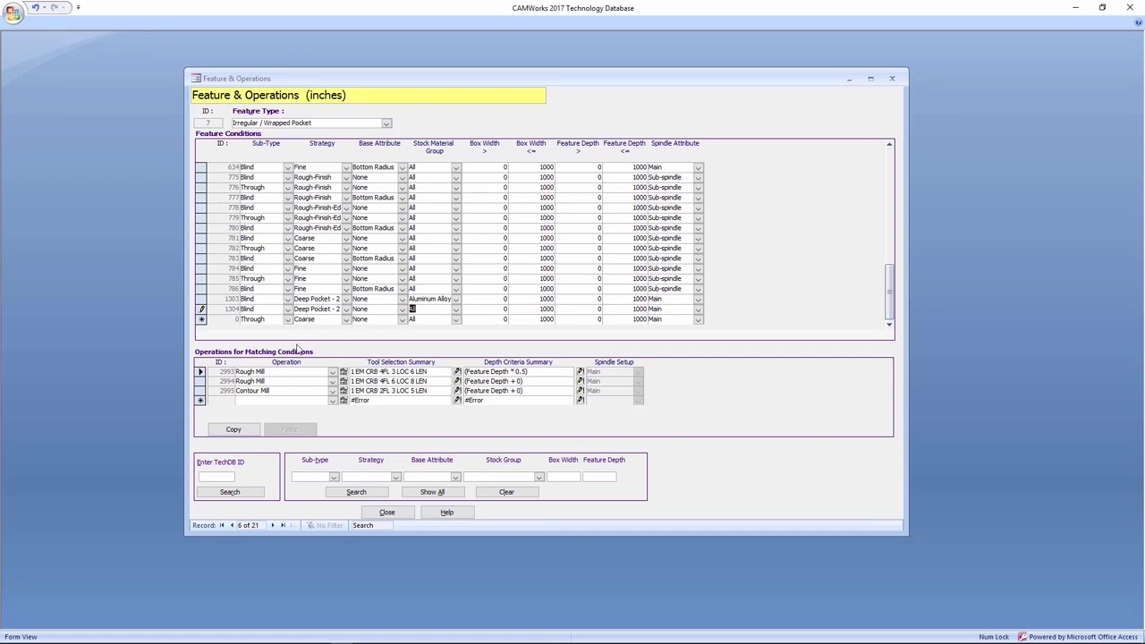
Step: Review the roughing parameters of the first Rough Mill operation under the Aluminum Alloy Deep Pocket - 2 Pass condition
click(201, 299)
click(343, 371)
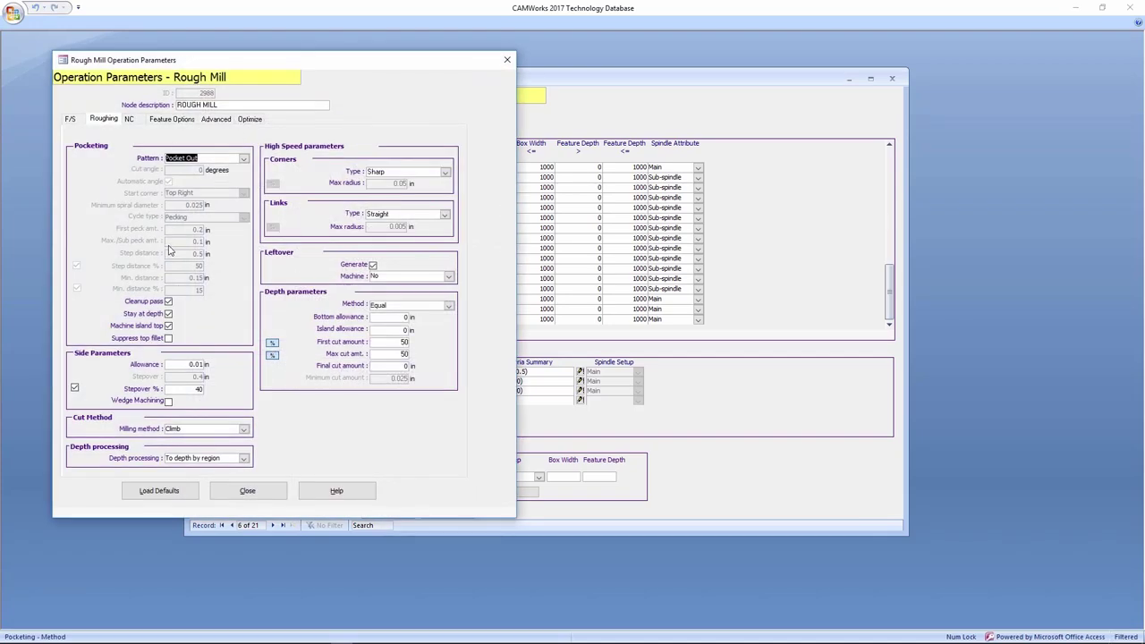
click(507, 60)
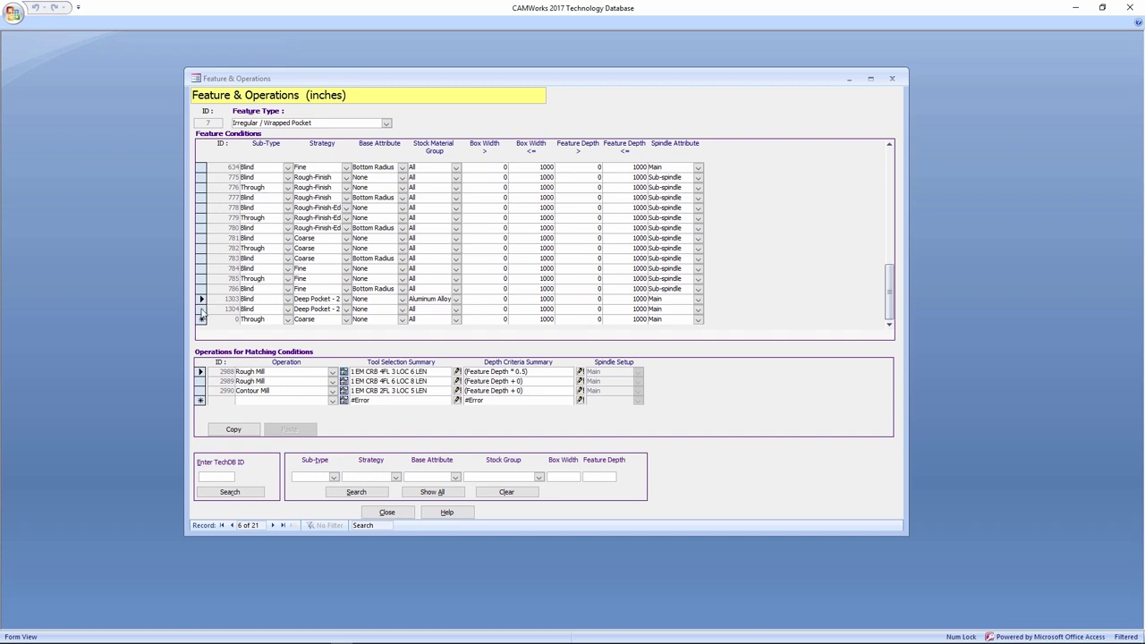
click(201, 301)
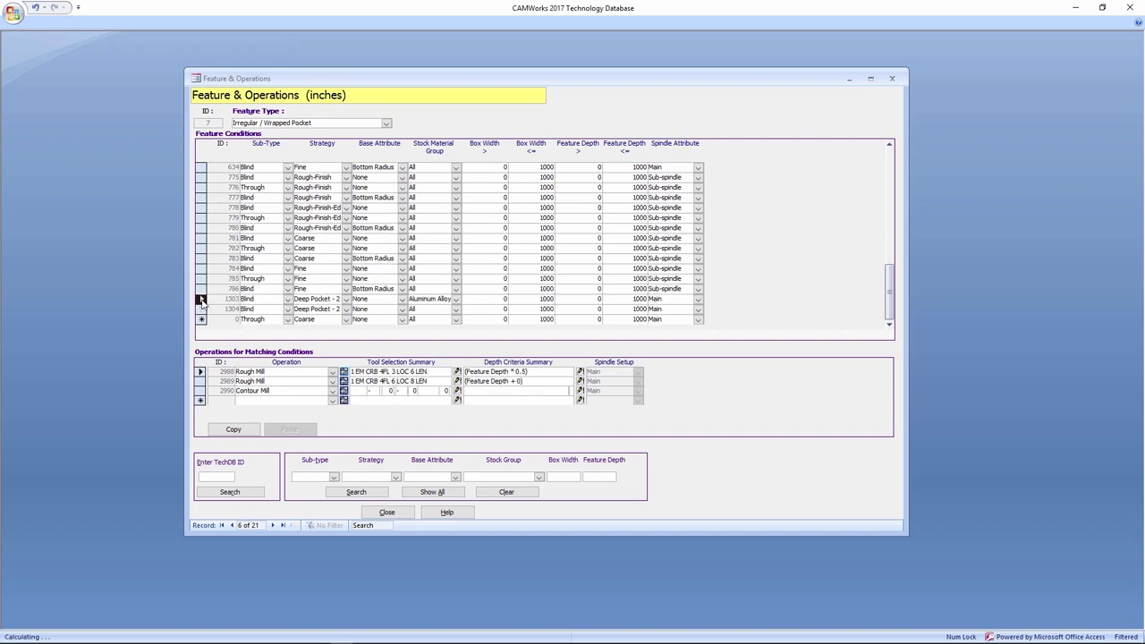
Step: Delete the Contour Mill operation from the blind Deep Pocket - 2 Pass condition for All materials and exit the Technology Database
click(201, 310)
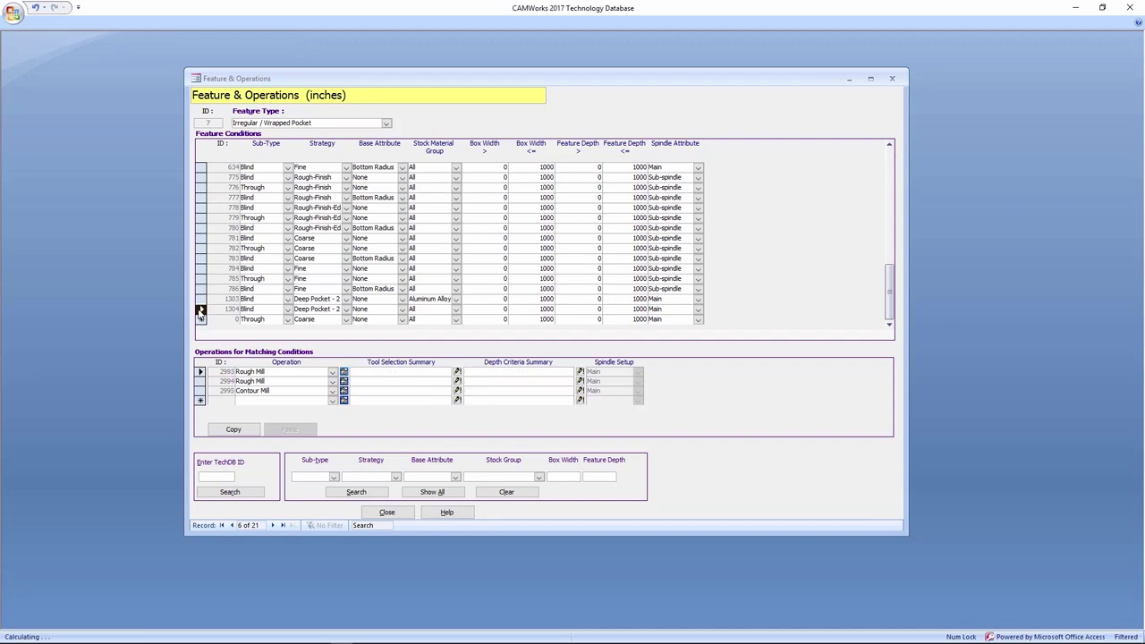
click(201, 391)
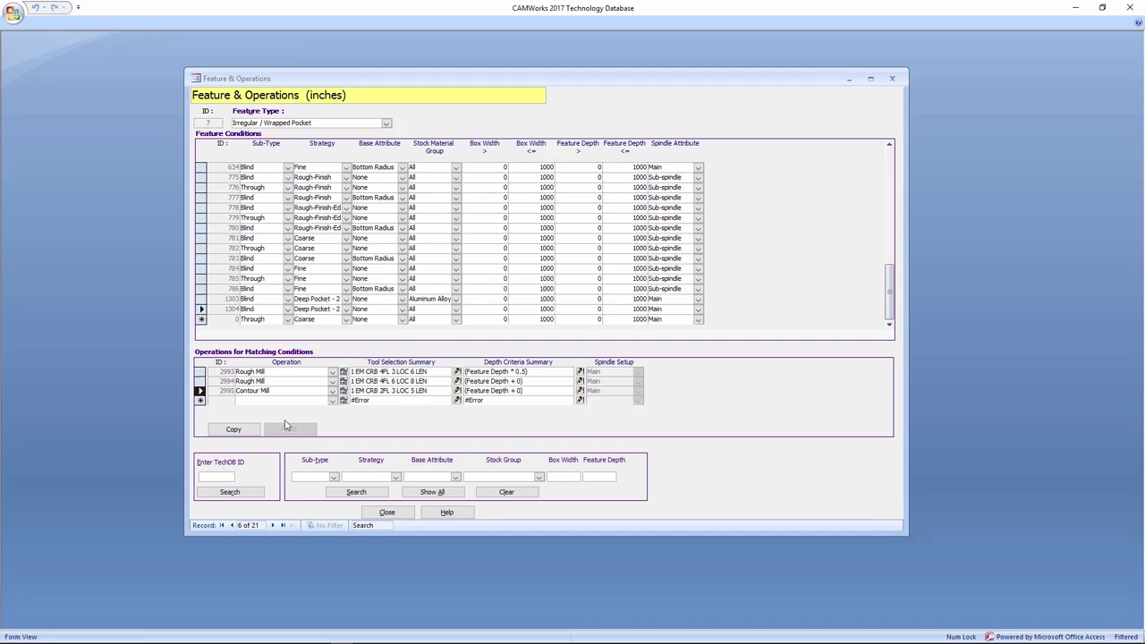
key(Delete)
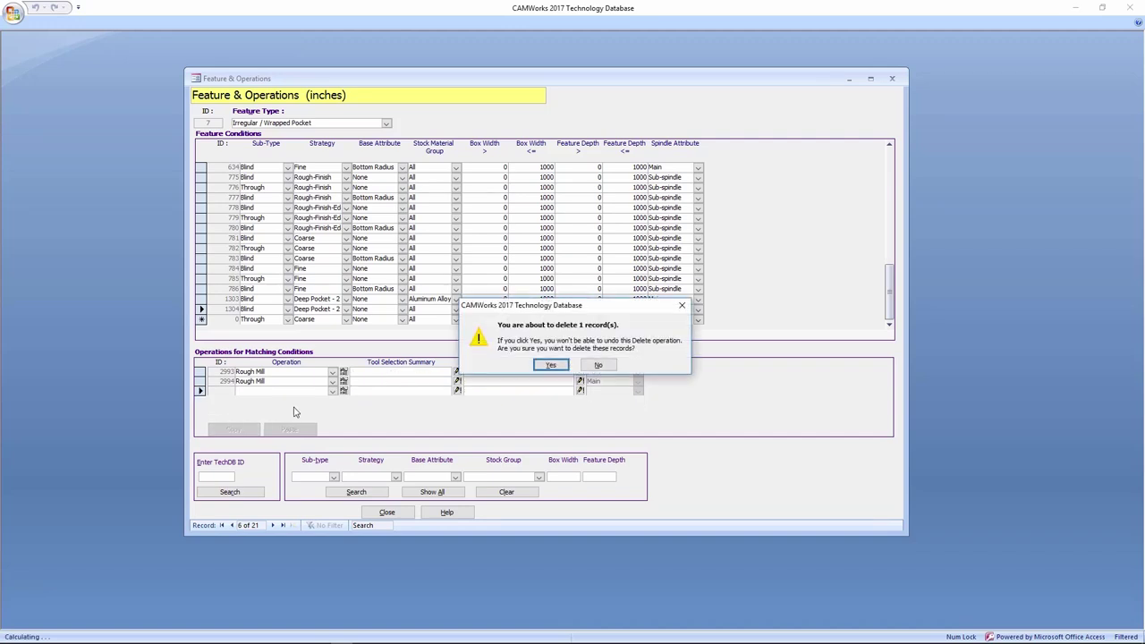
click(556, 366)
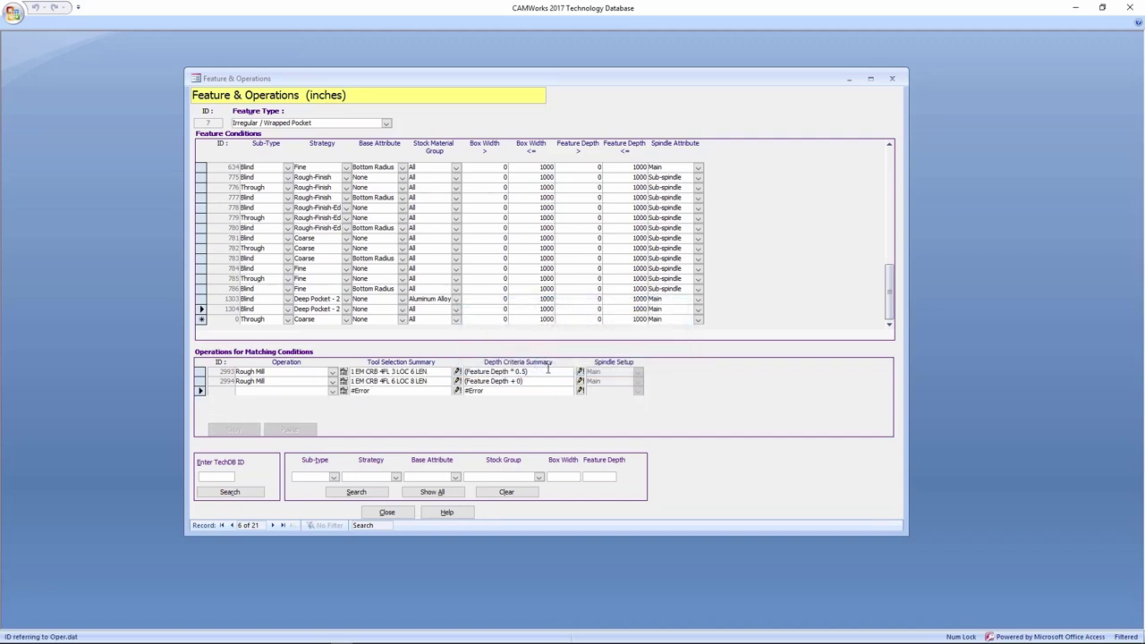
click(387, 513)
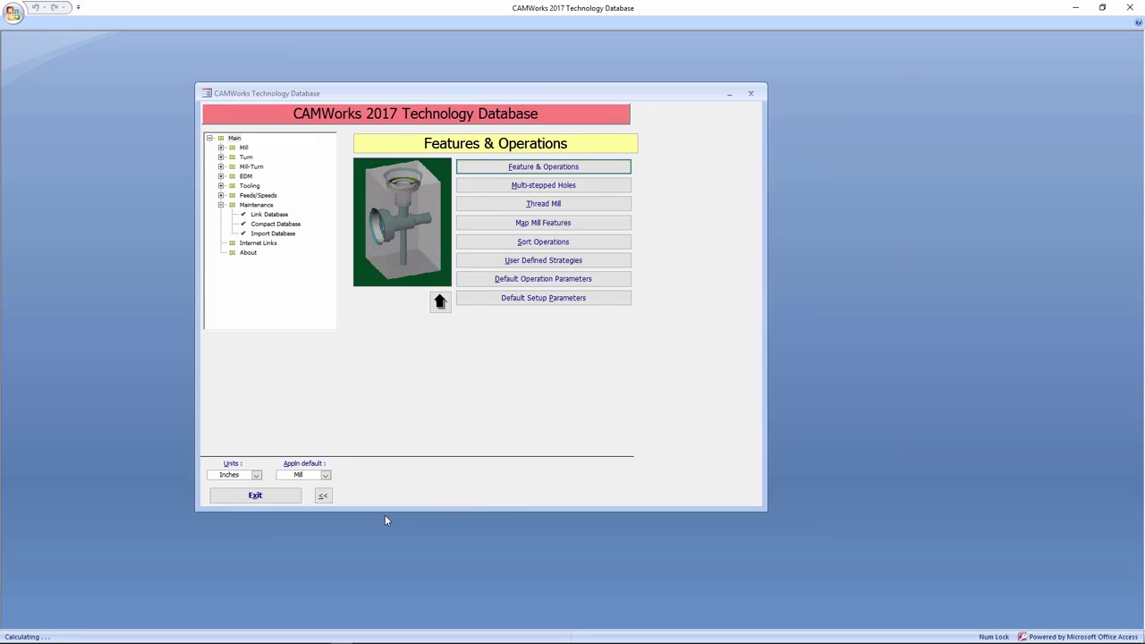
click(287, 497)
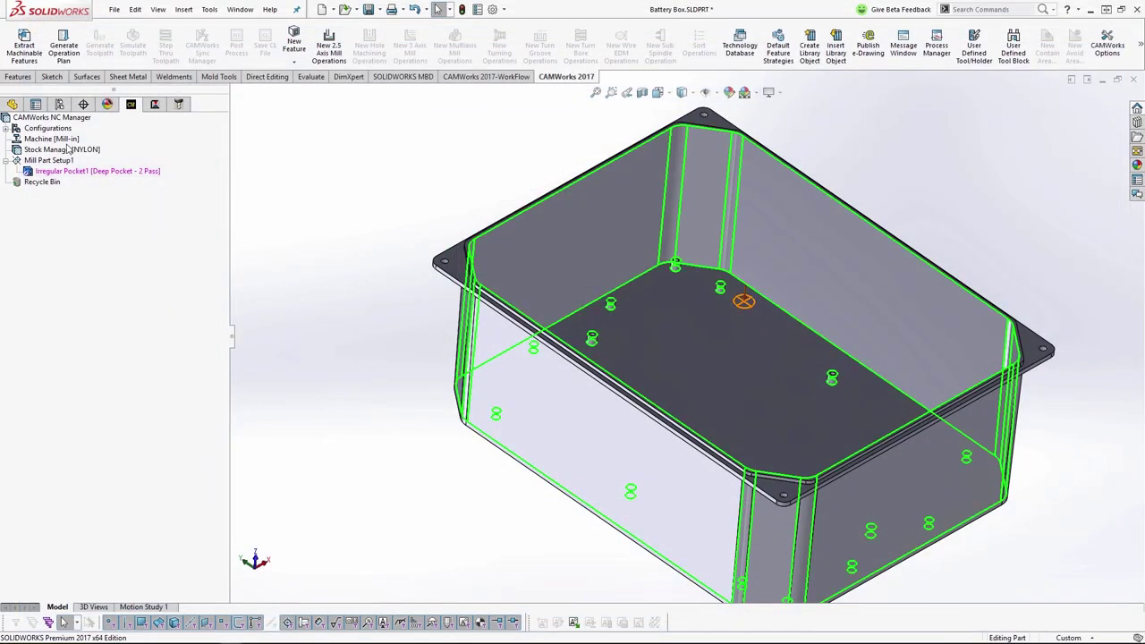
Step: Set the battery box stock material to 6061-T6 and generate the operation plan for the irregular pocket
click(66, 141)
click(67, 150)
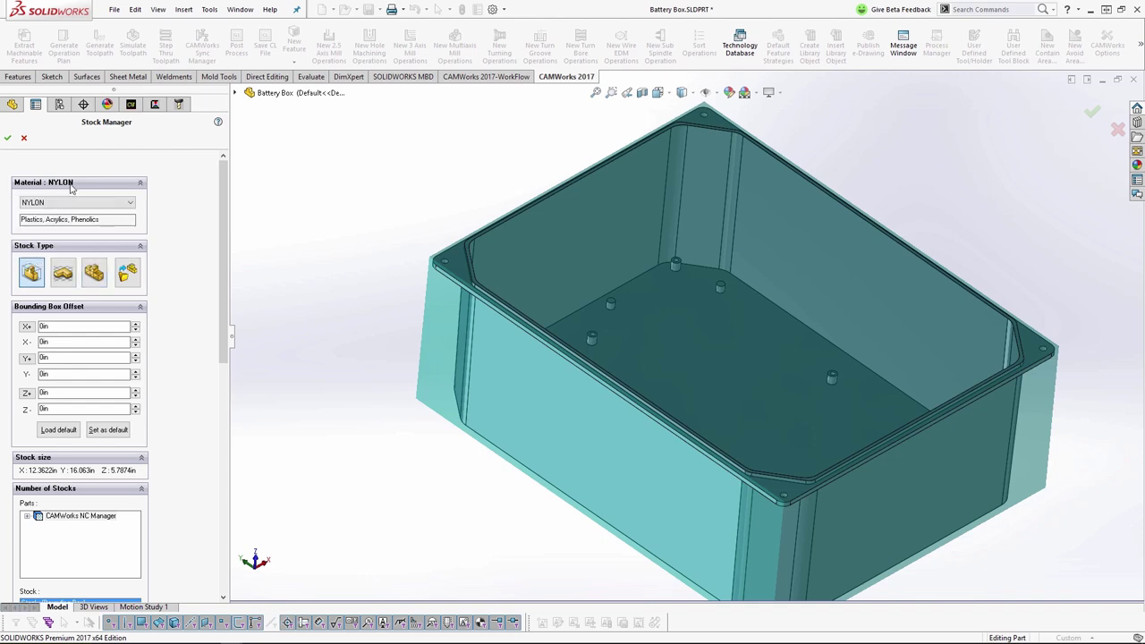
click(72, 203)
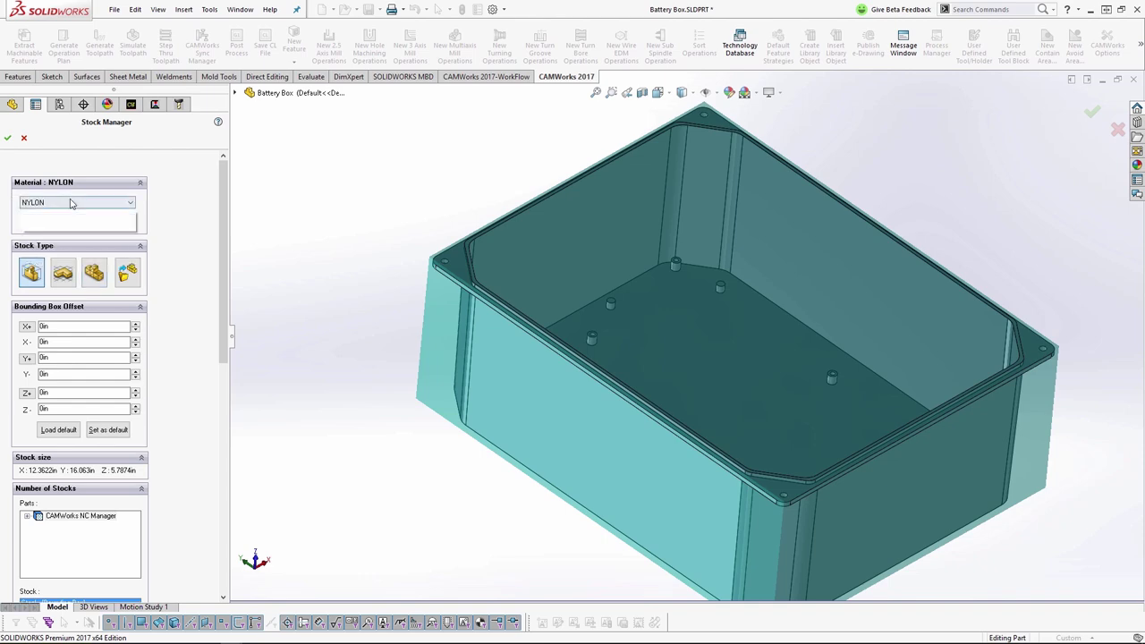
click(59, 319)
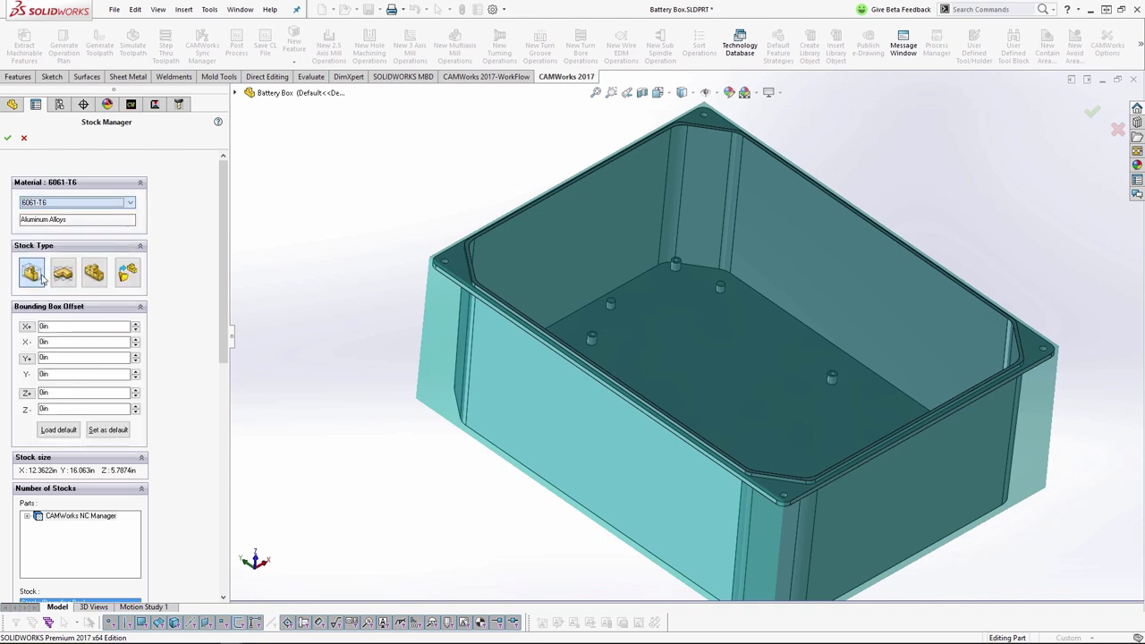
click(7, 137)
right_click(134, 172)
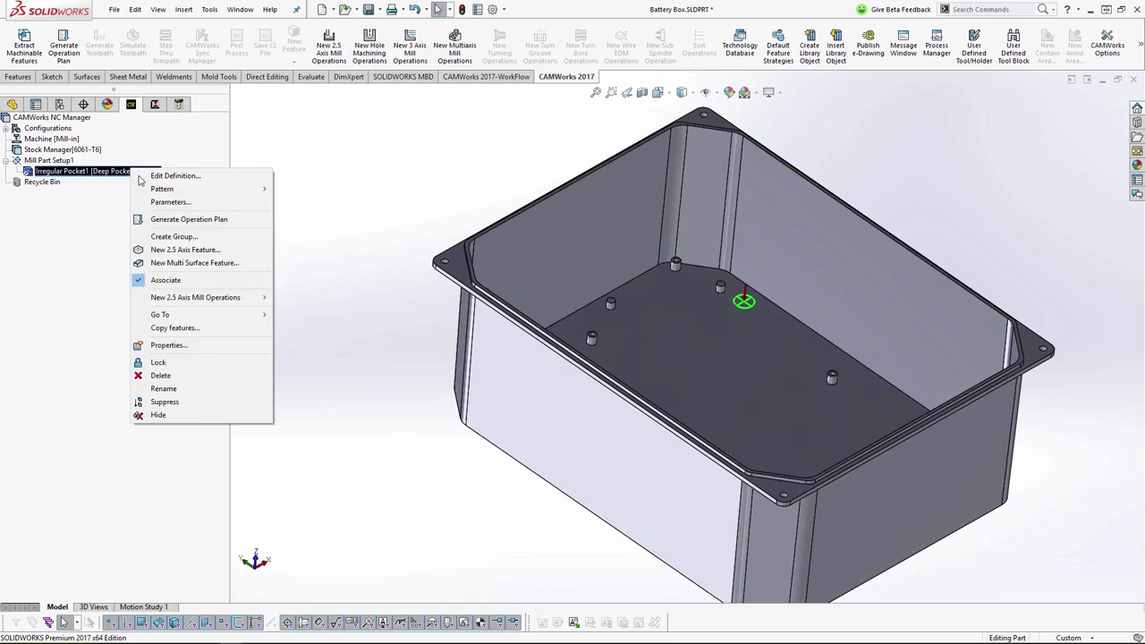
click(184, 219)
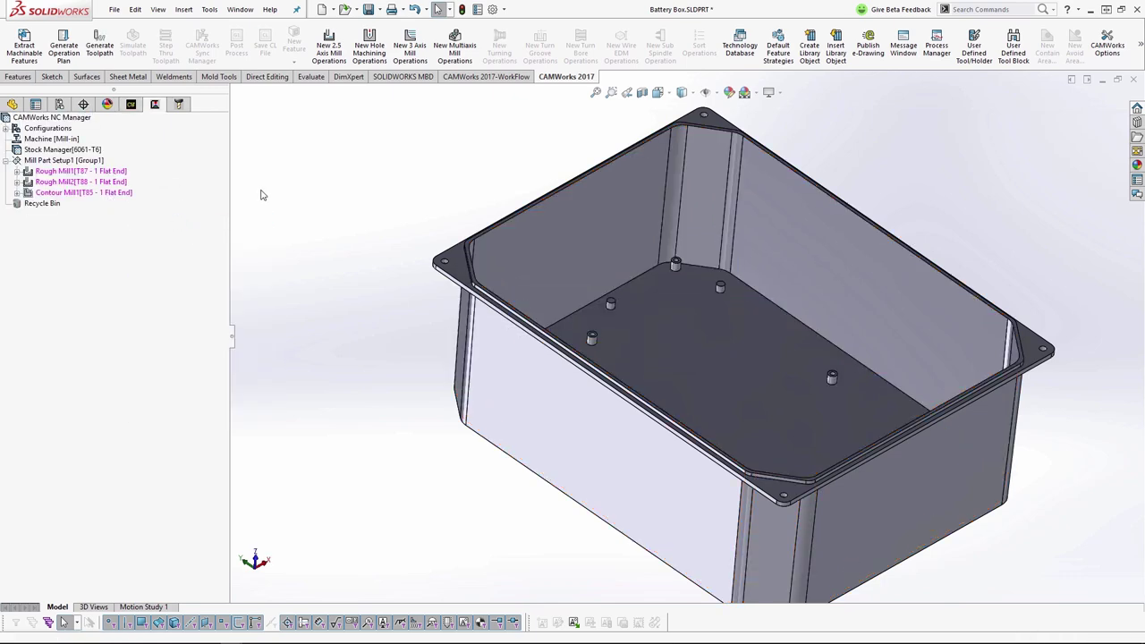
Step: Change the stock material to 4140 in the Stock Manager
click(65, 149)
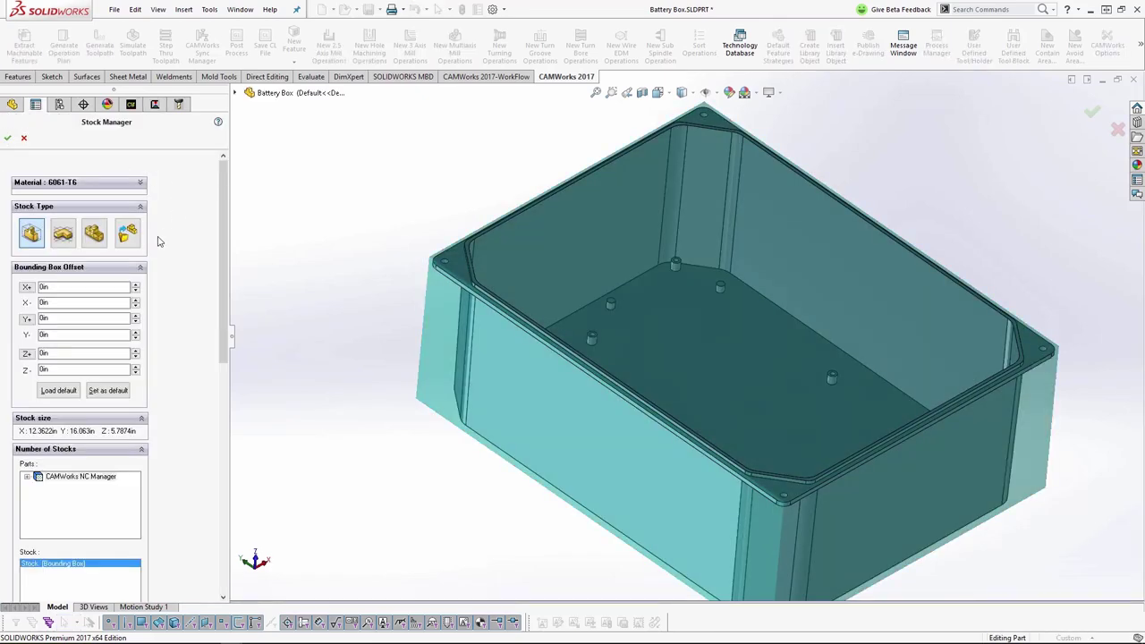
click(91, 203)
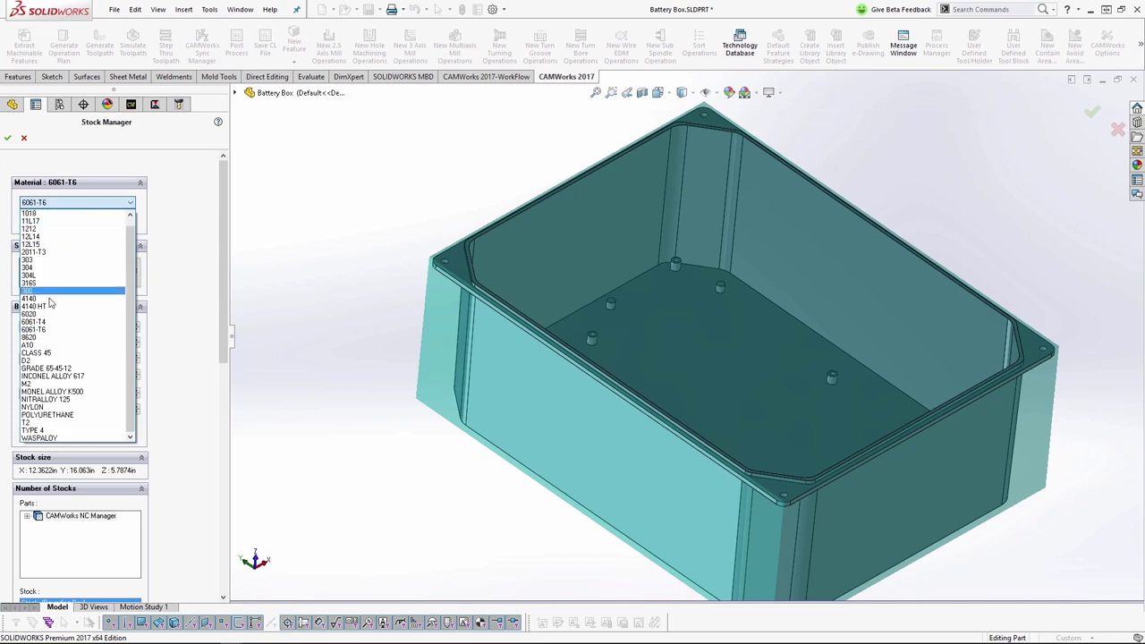
click(41, 299)
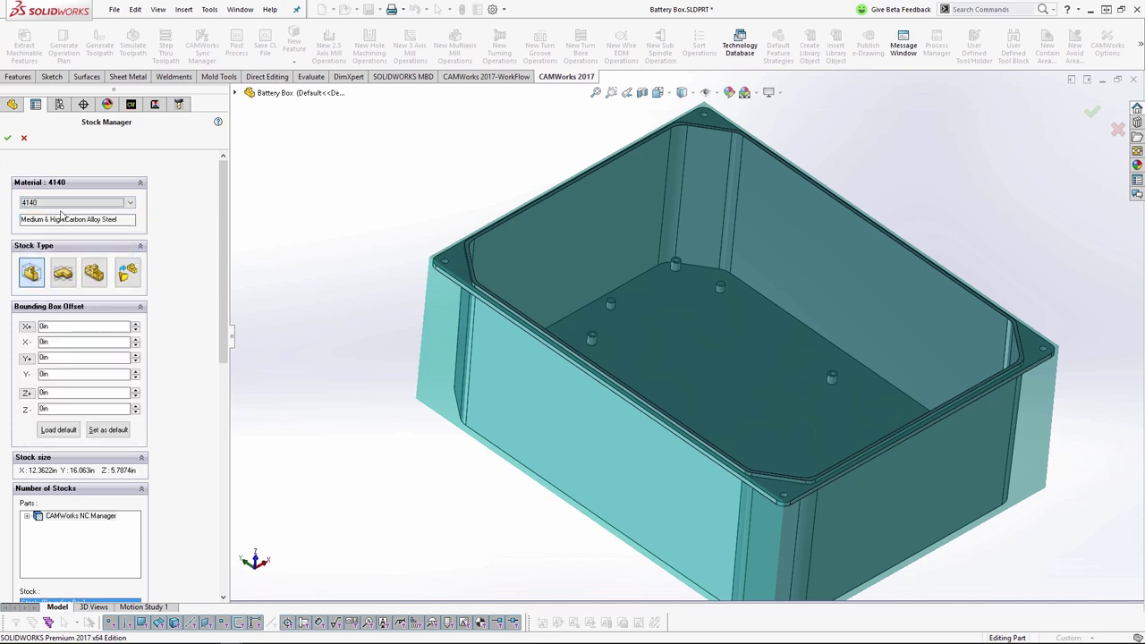
click(8, 139)
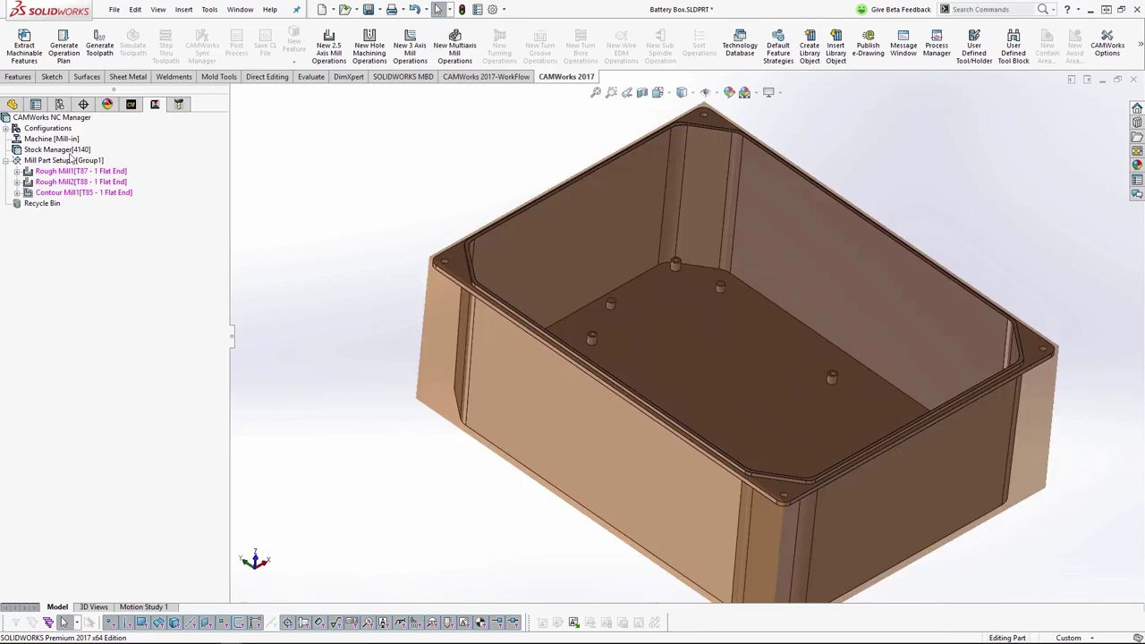
Step: Regenerate the irregular pocket's operation plan for the 4140 stock and highlight the second Rough Mill operation
click(131, 104)
right_click(98, 170)
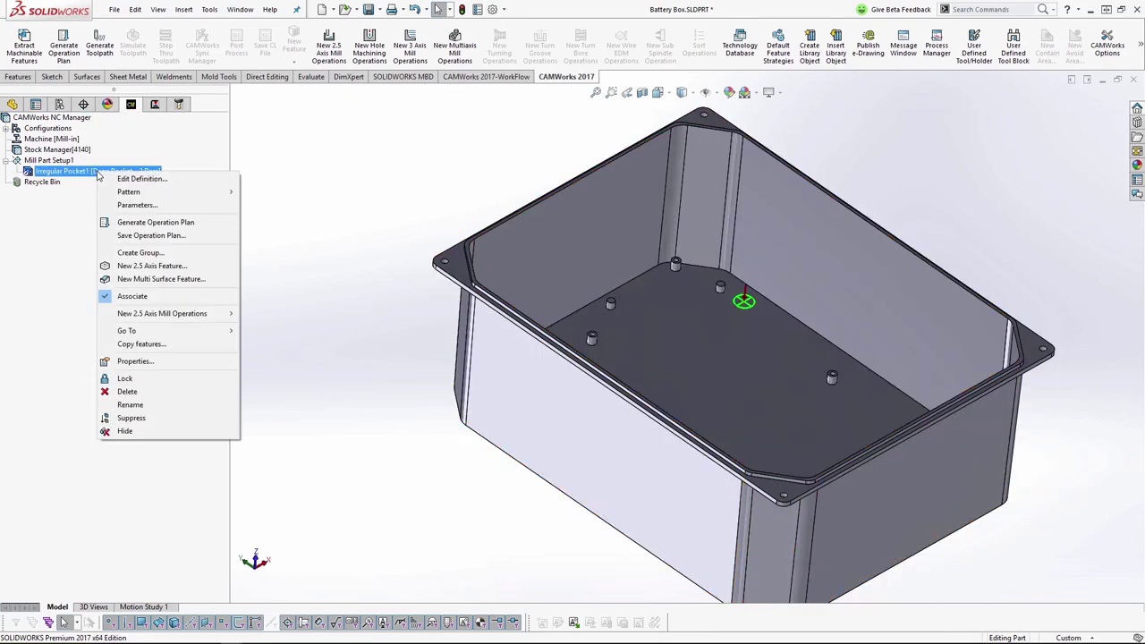
click(125, 221)
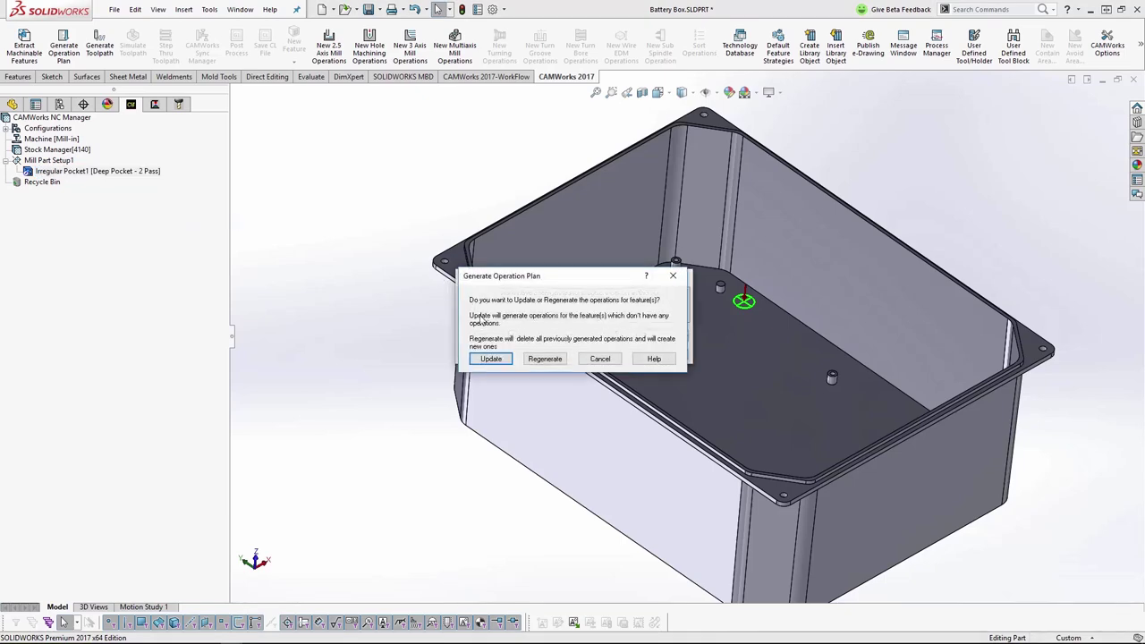
click(545, 358)
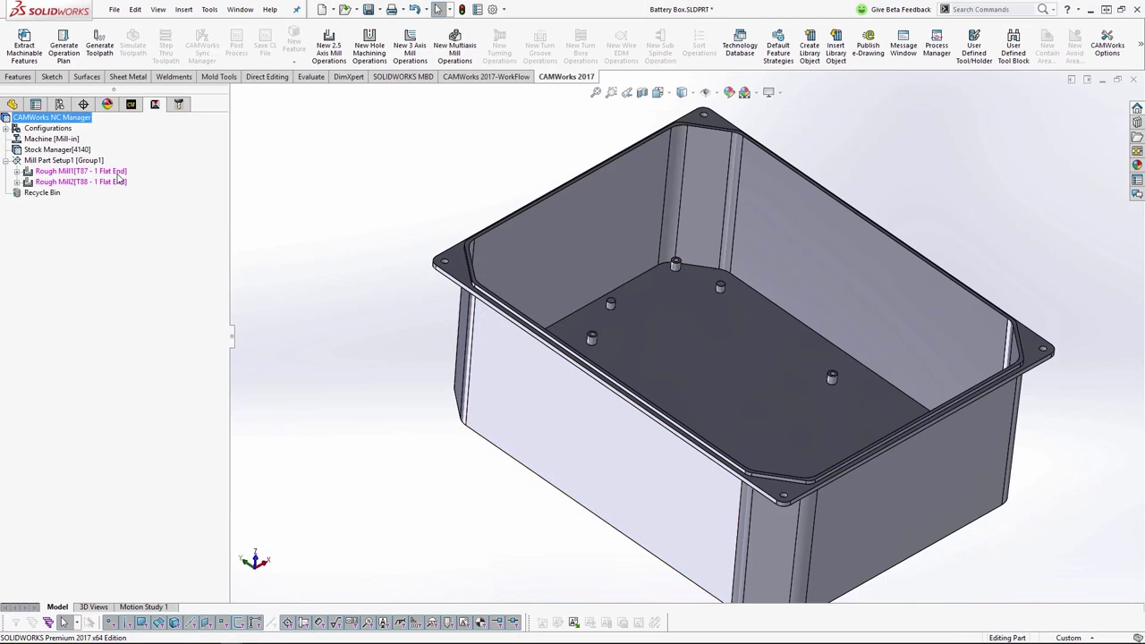
click(114, 184)
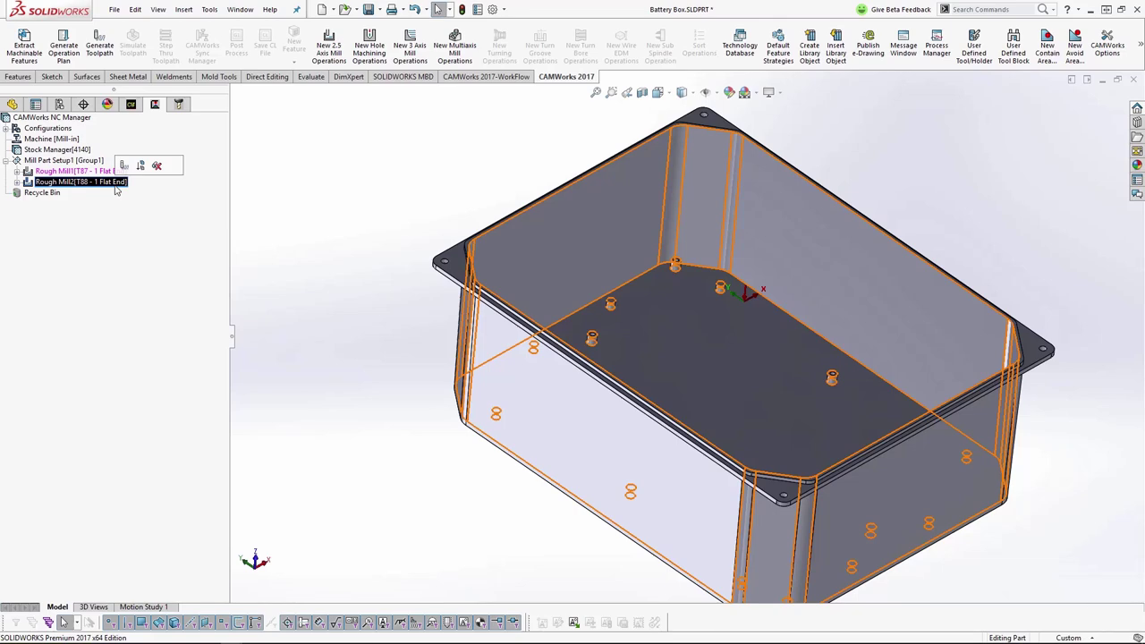
Step: Switch to the Technology Database and open the mill Feature & Operations conditions for Irregular / Wrapped Pocket, down to the Deep Pocket entries
key(alt+Tab)
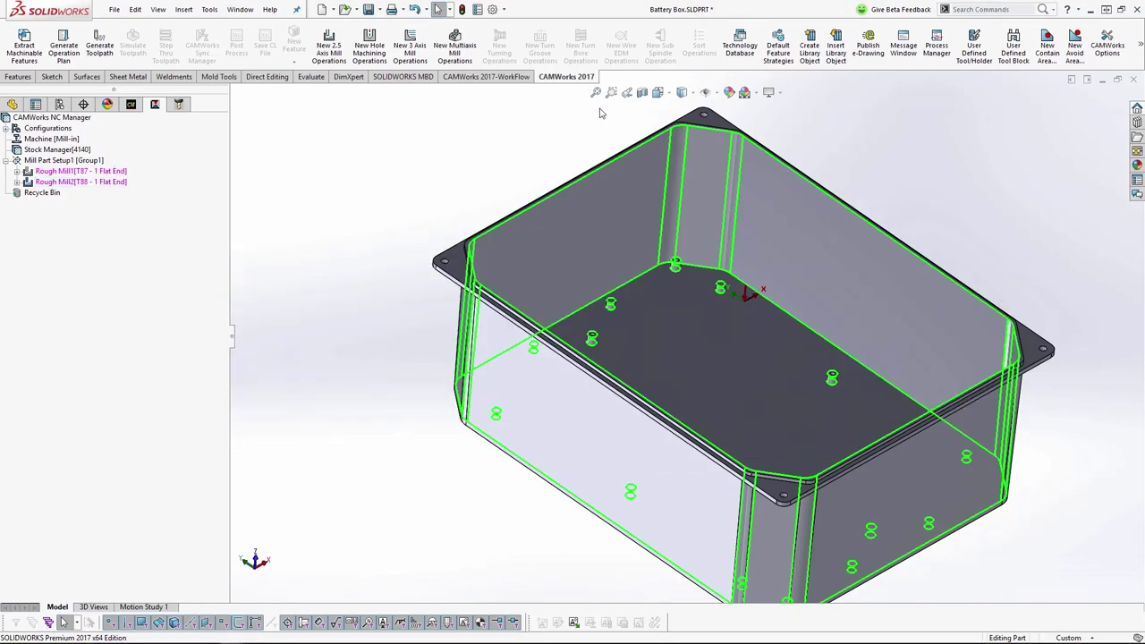
click(740, 41)
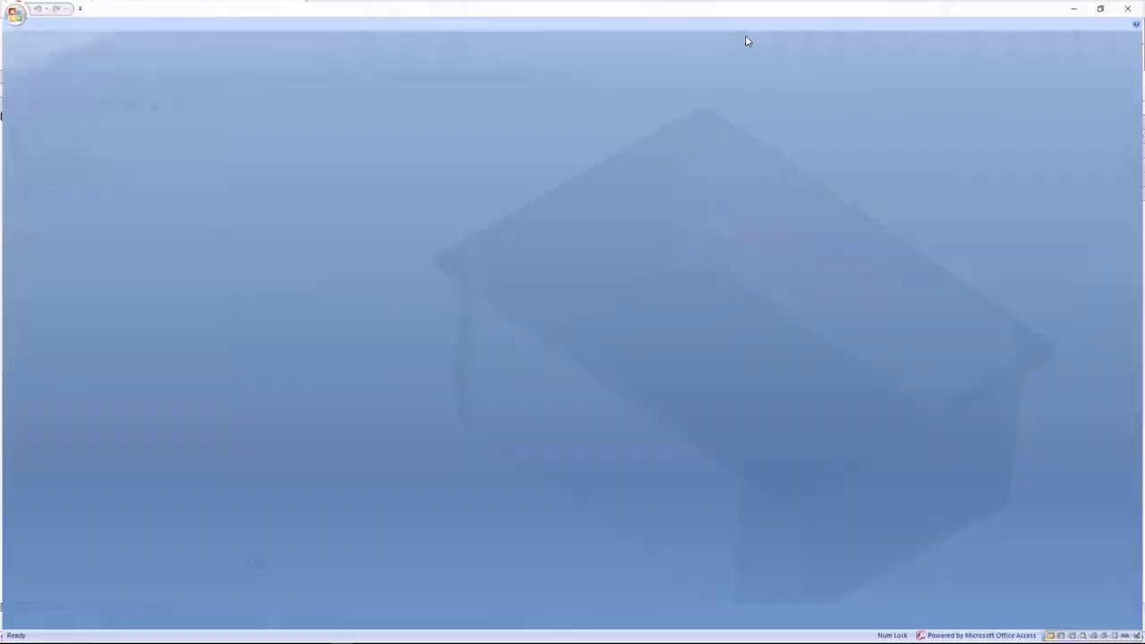
click(450, 290)
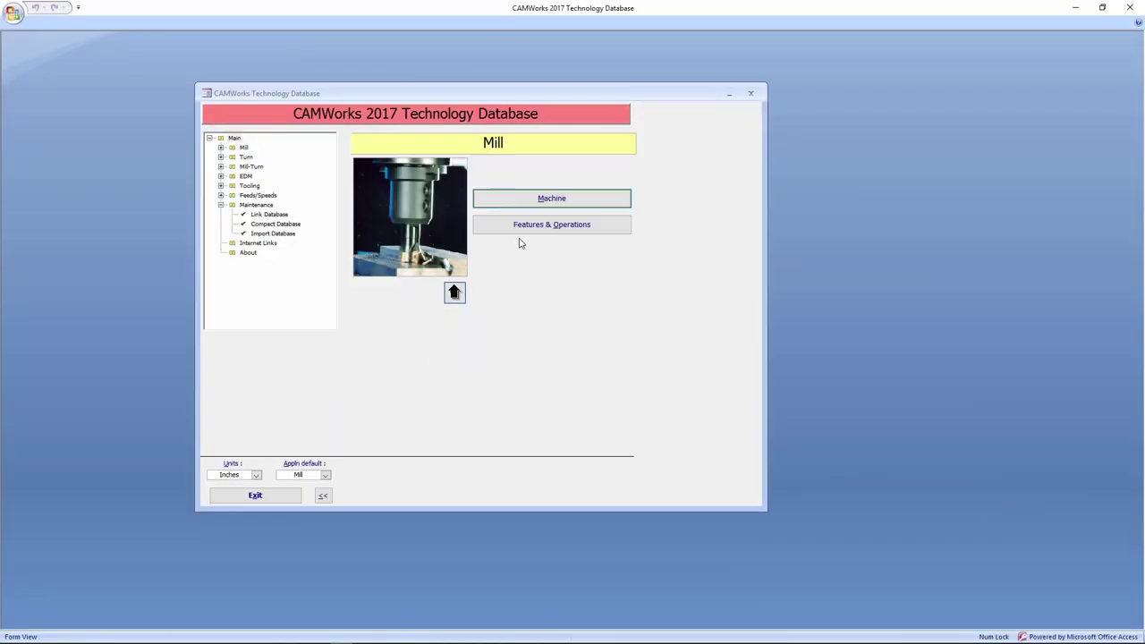
click(532, 226)
click(541, 170)
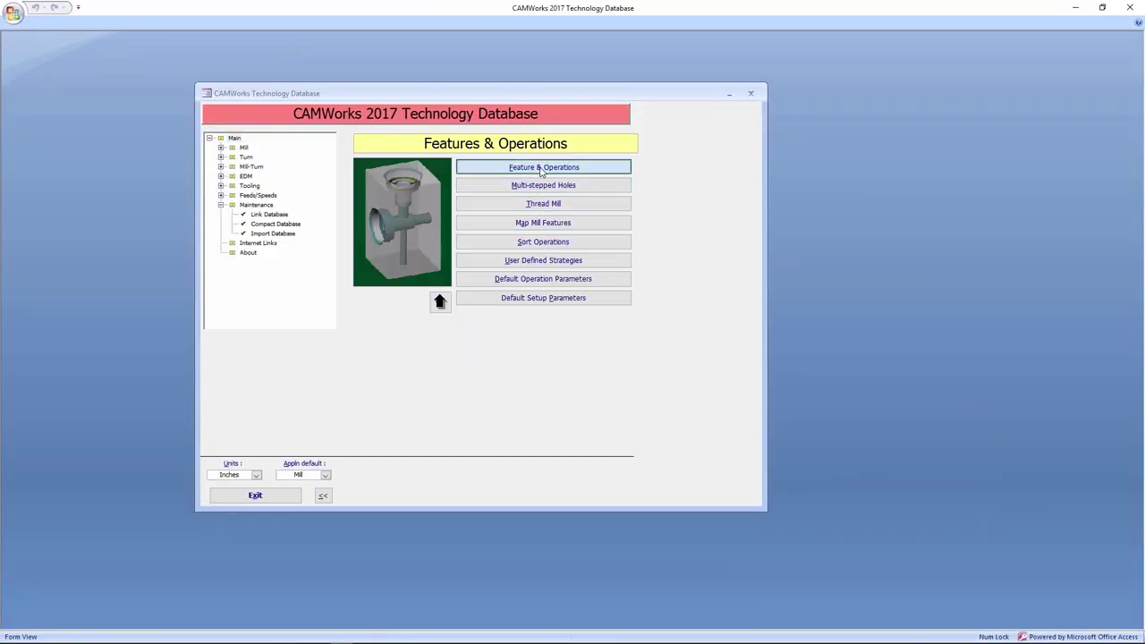
click(385, 123)
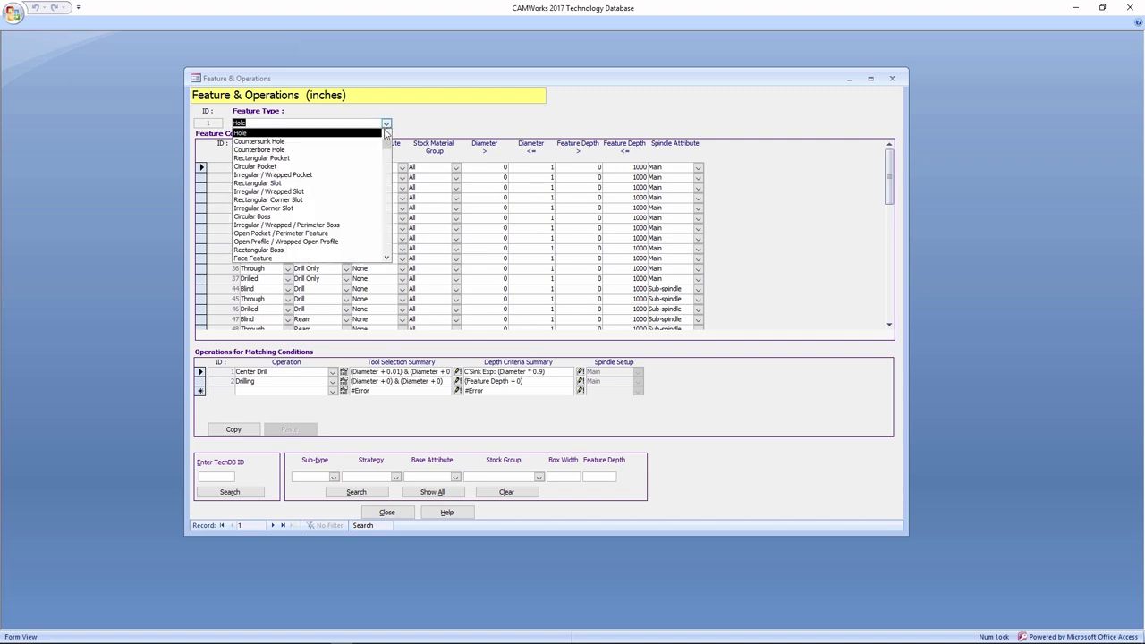
click(315, 175)
scroll(436, 257, down, 10)
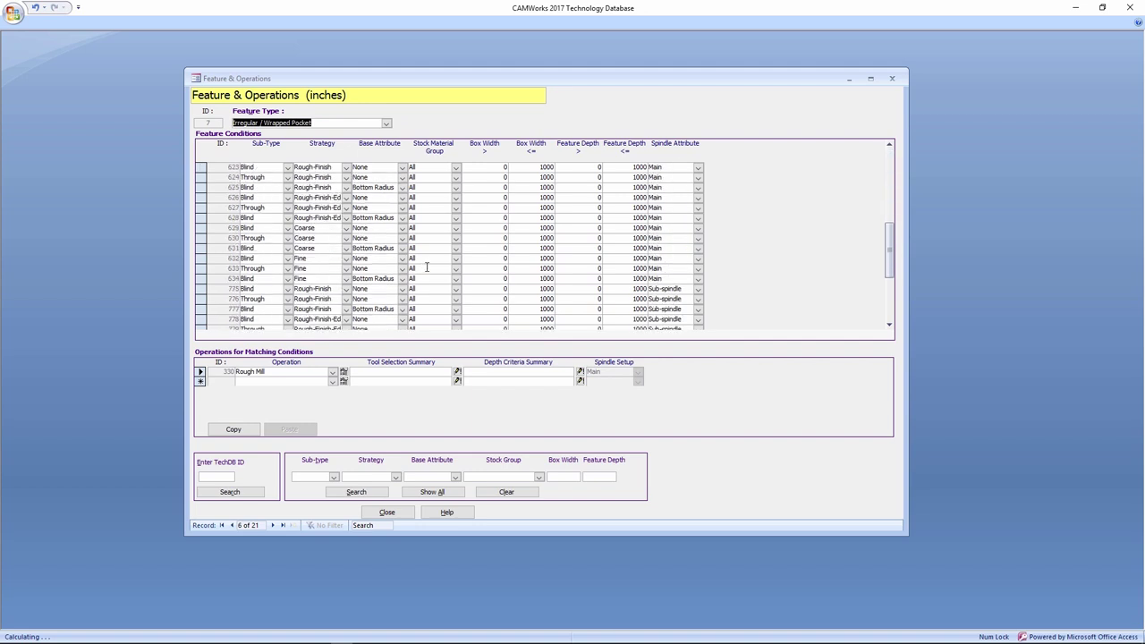
scroll(436, 258, up, 1)
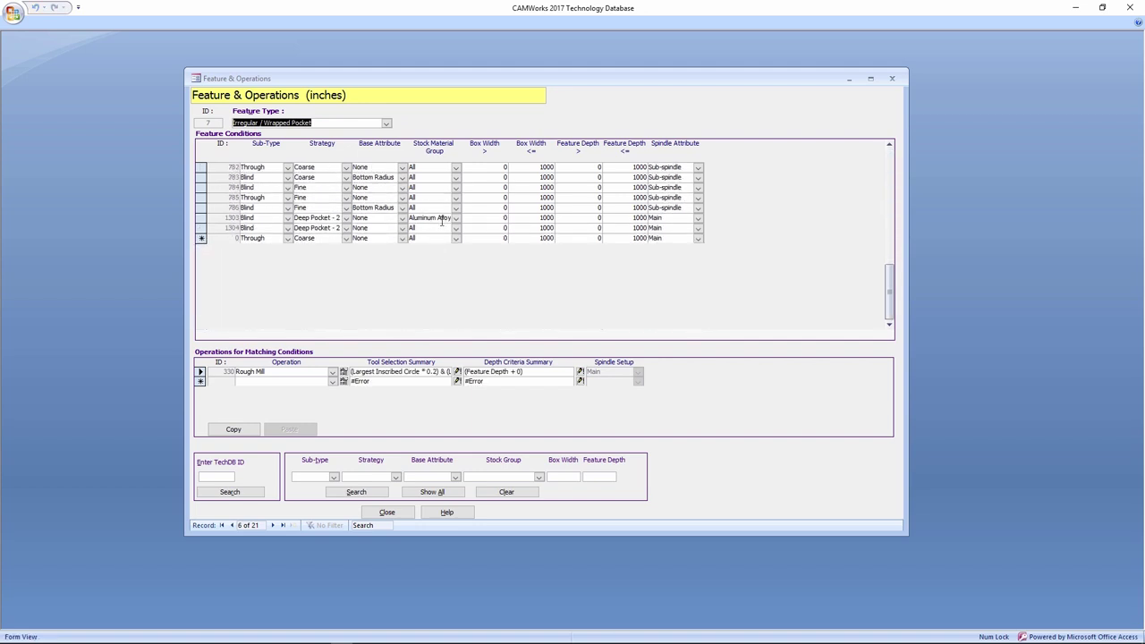
Step: Swap the stock material groups of the two blind Deep Pocket conditions: All for the first, Aluminum Alloy for the second; exit the database
click(456, 218)
click(438, 252)
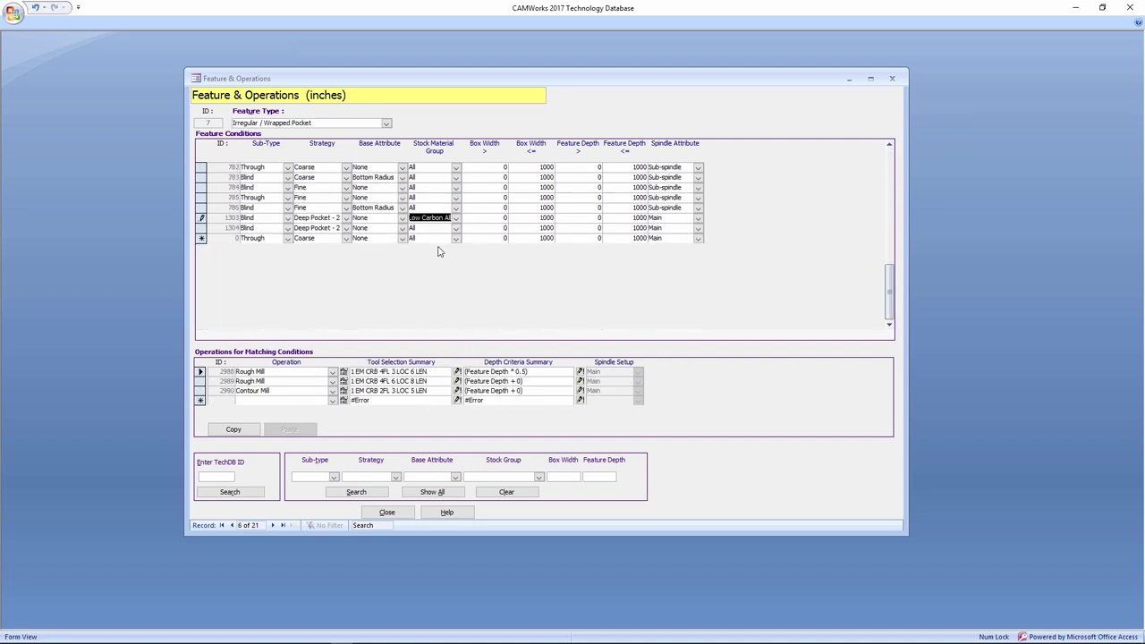
click(455, 218)
click(455, 217)
click(456, 228)
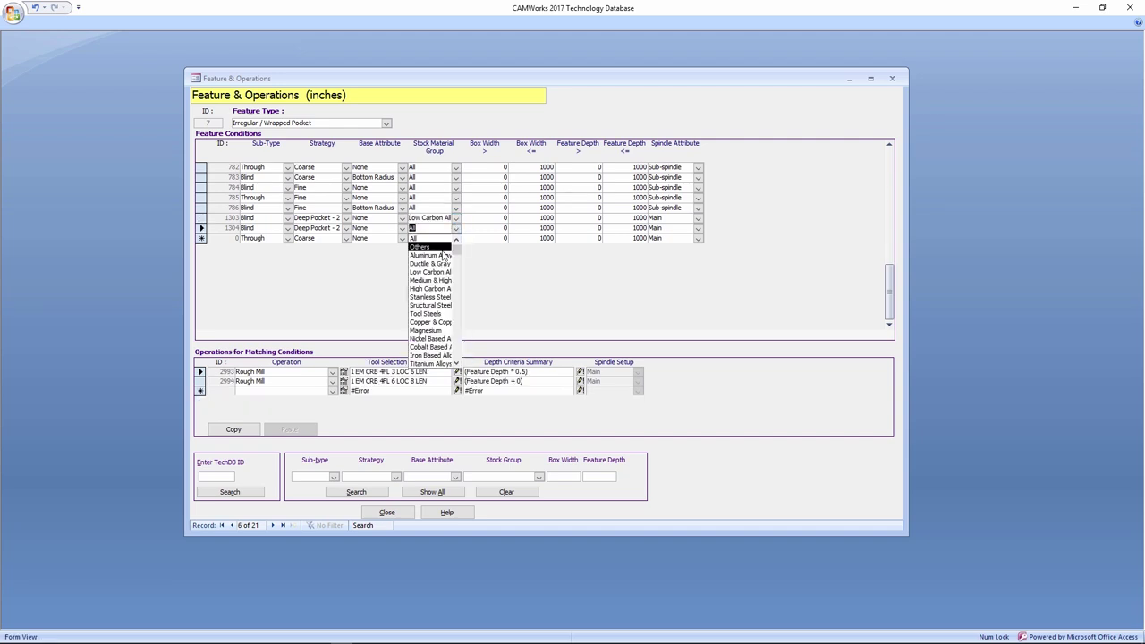
click(430, 263)
click(455, 217)
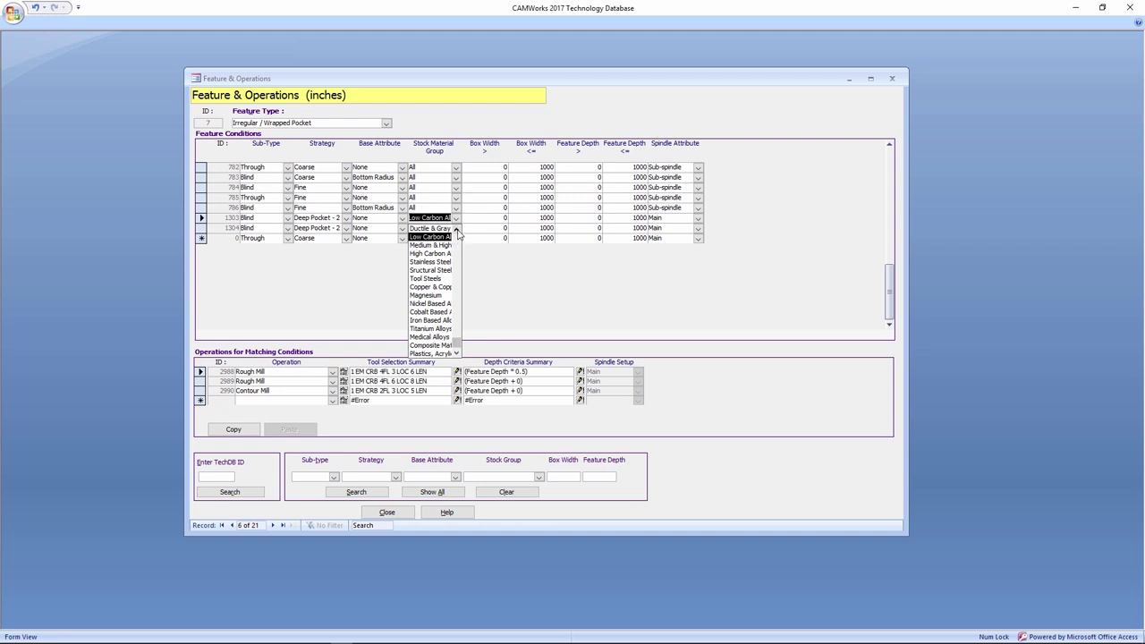
click(457, 230)
click(445, 229)
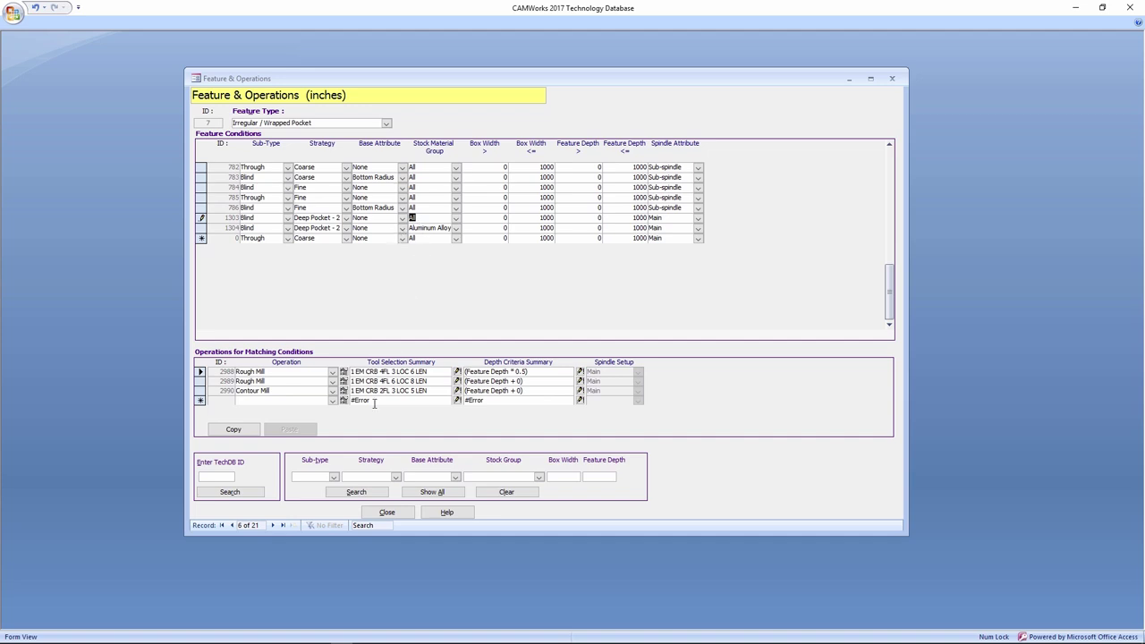
click(387, 511)
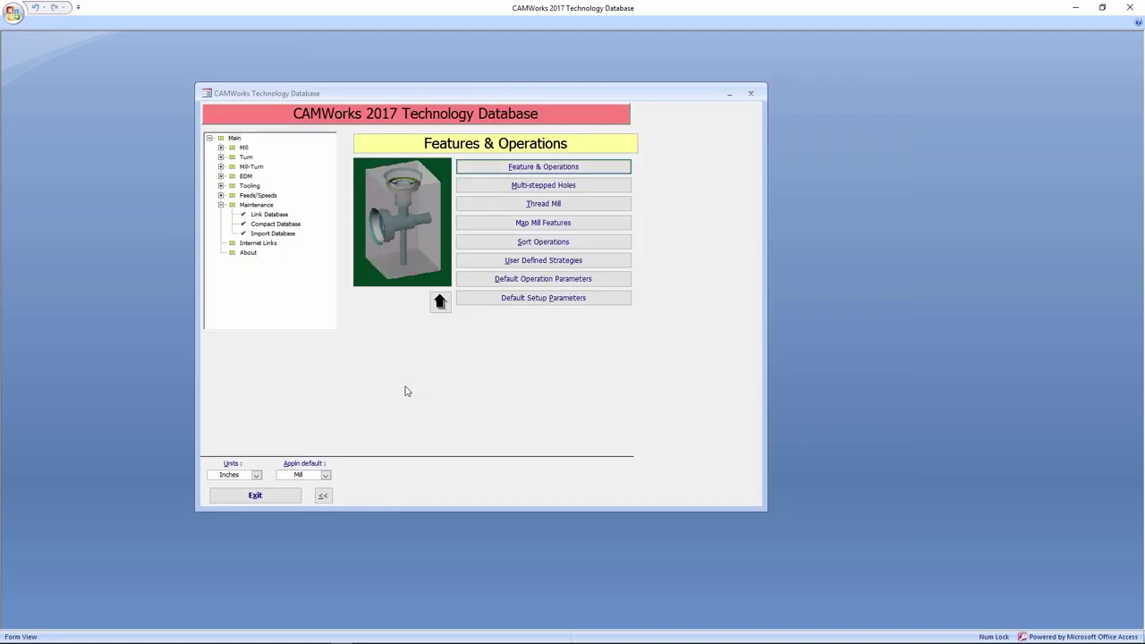
click(278, 498)
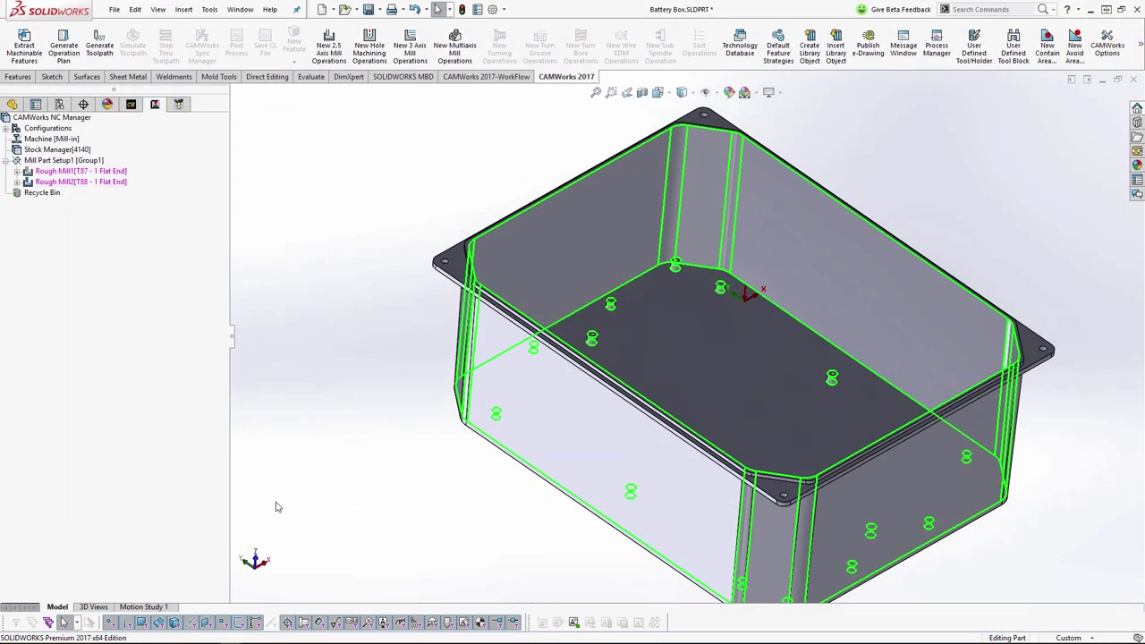
Step: Change the stock material to 6061-T6 in the Stock Manager
double_click(72, 150)
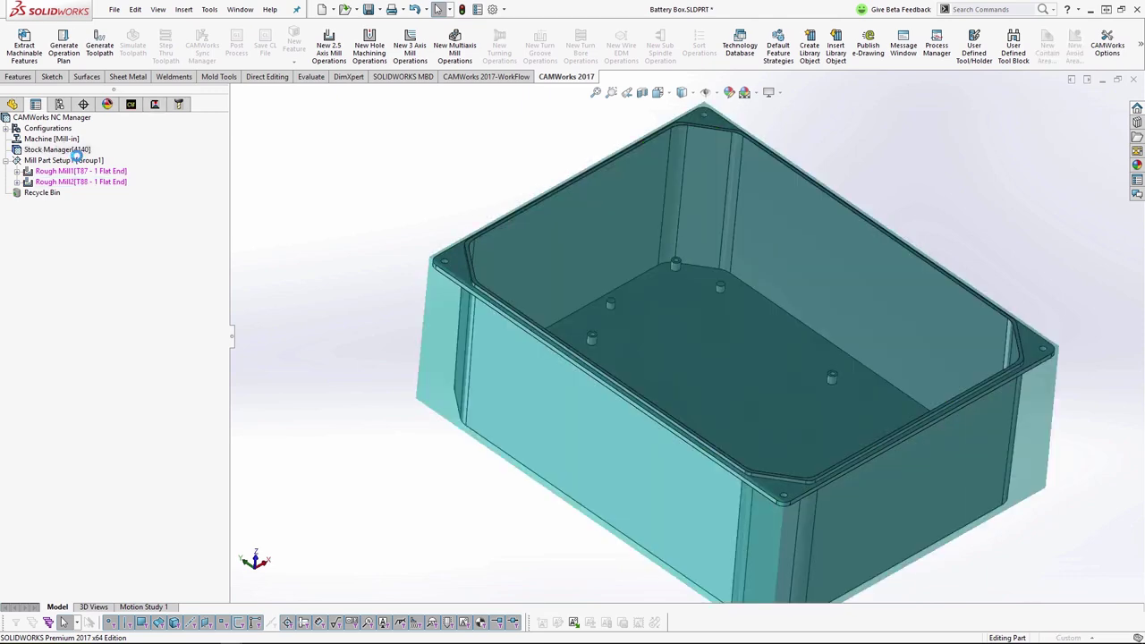
click(113, 186)
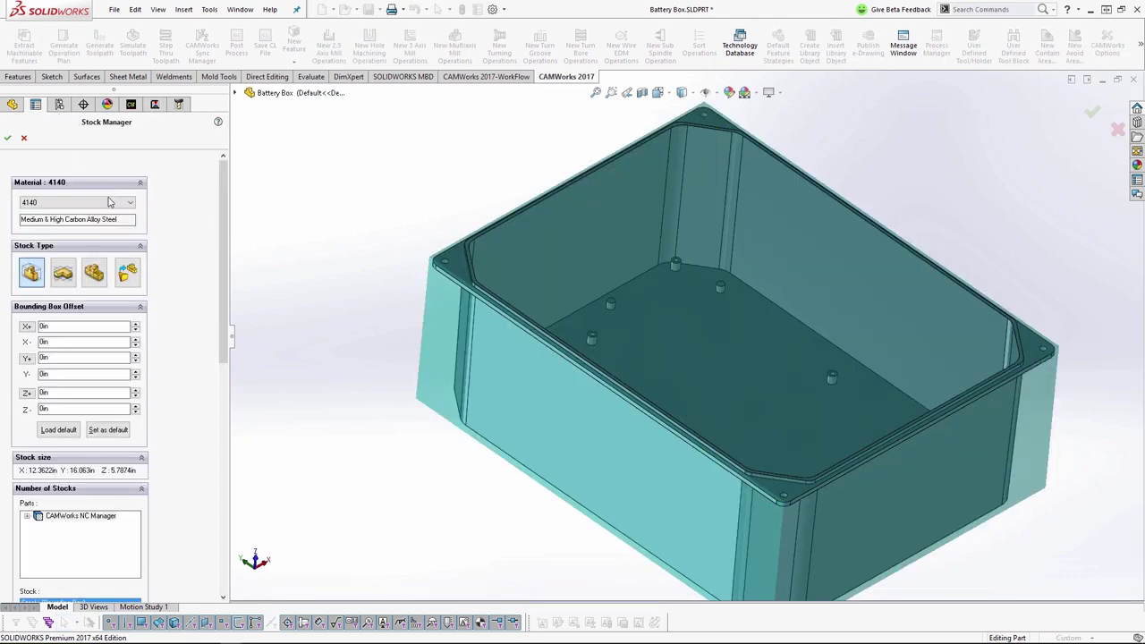
click(109, 202)
click(80, 327)
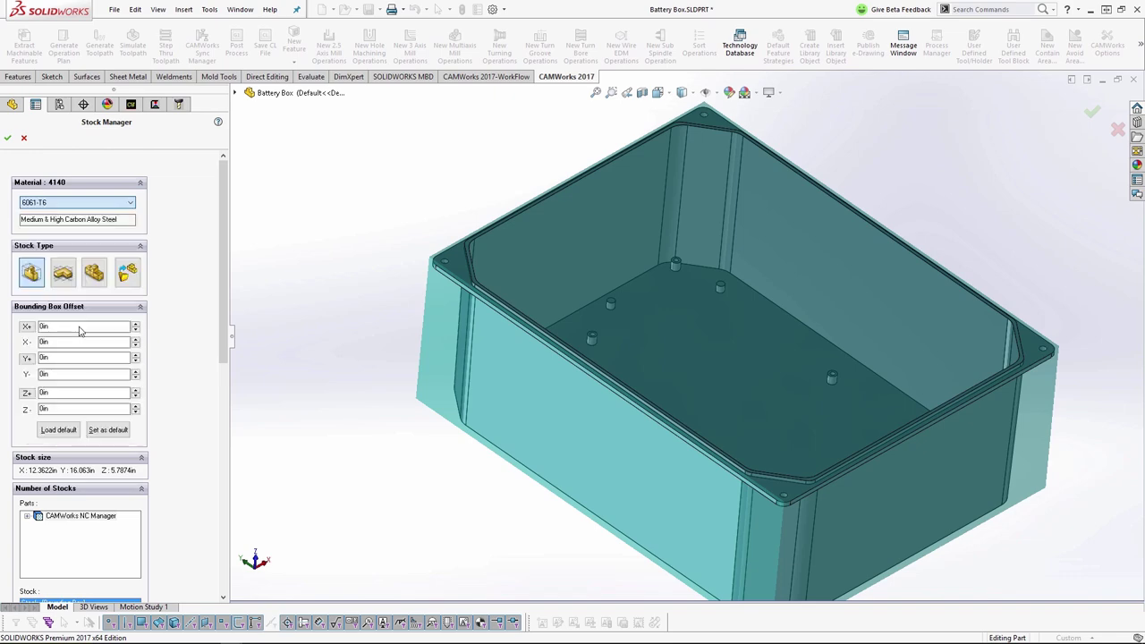
click(7, 138)
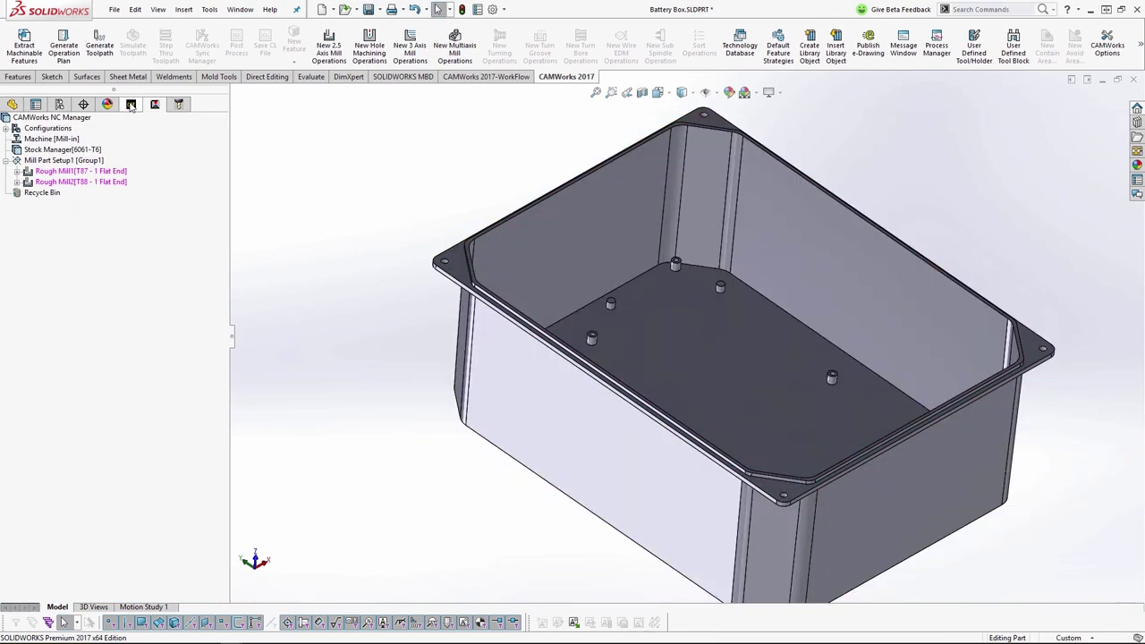
Step: Regenerate the irregular pocket's operation plan for the 6061-T6 stock
click(131, 104)
right_click(103, 171)
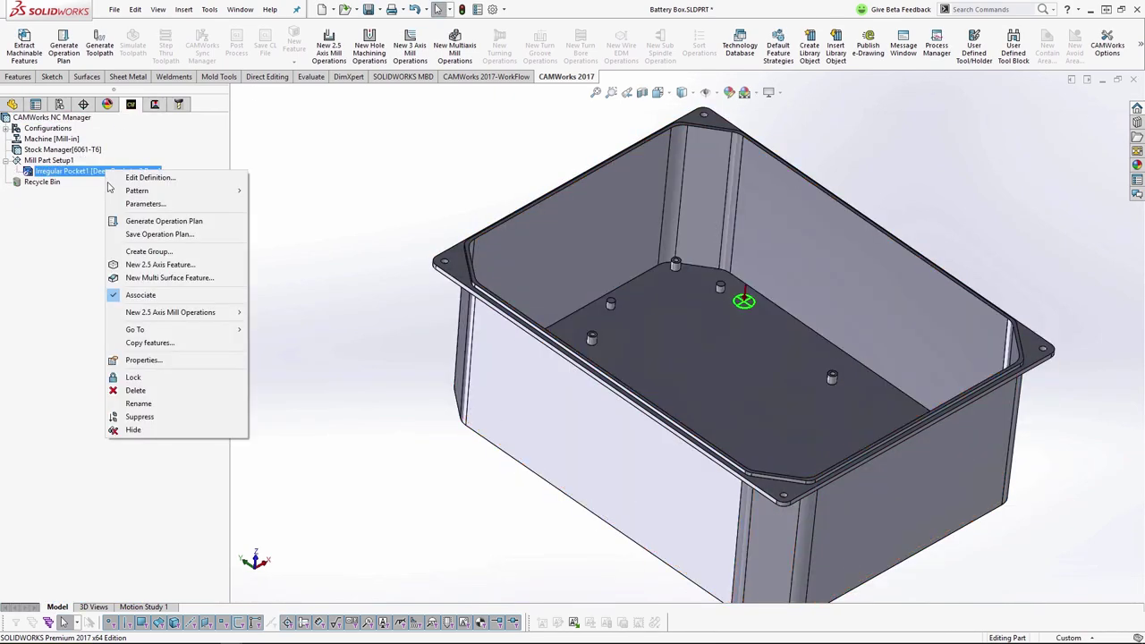
click(142, 222)
click(544, 356)
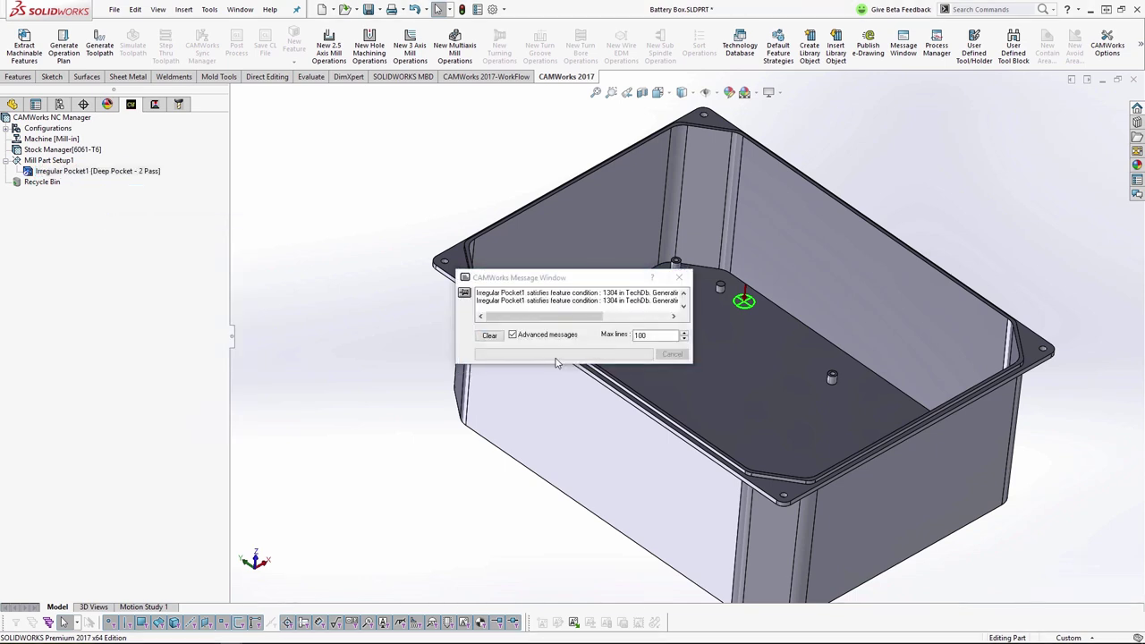
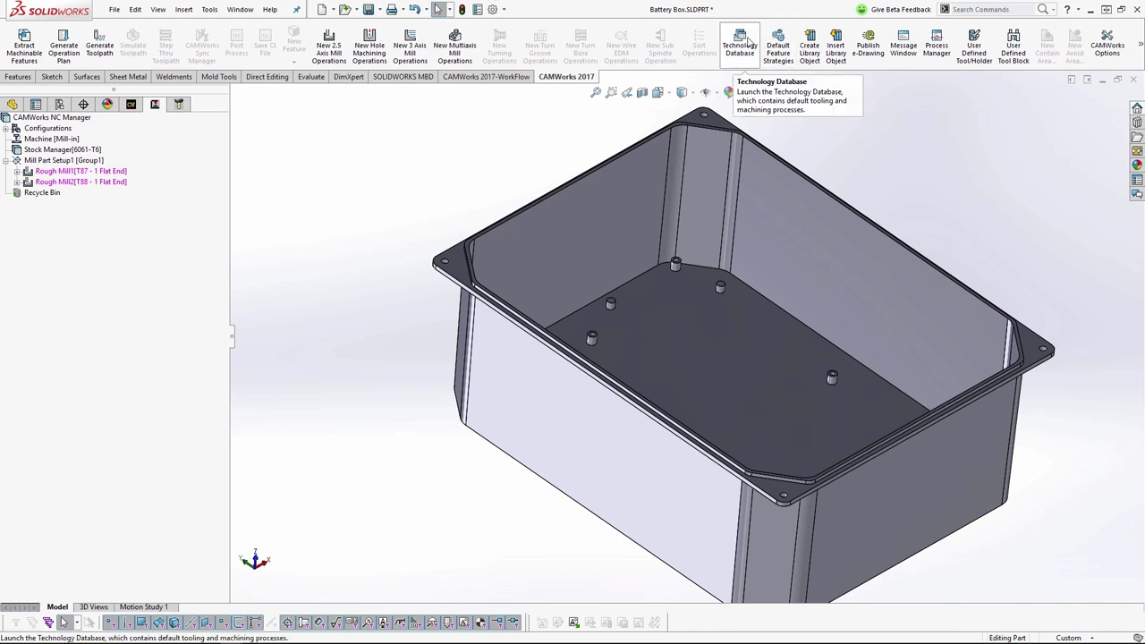
Step: Switch to the Technology Database, open the tooling Stock/Tool Material Mapping and go to the 6061-T6 record
click(747, 41)
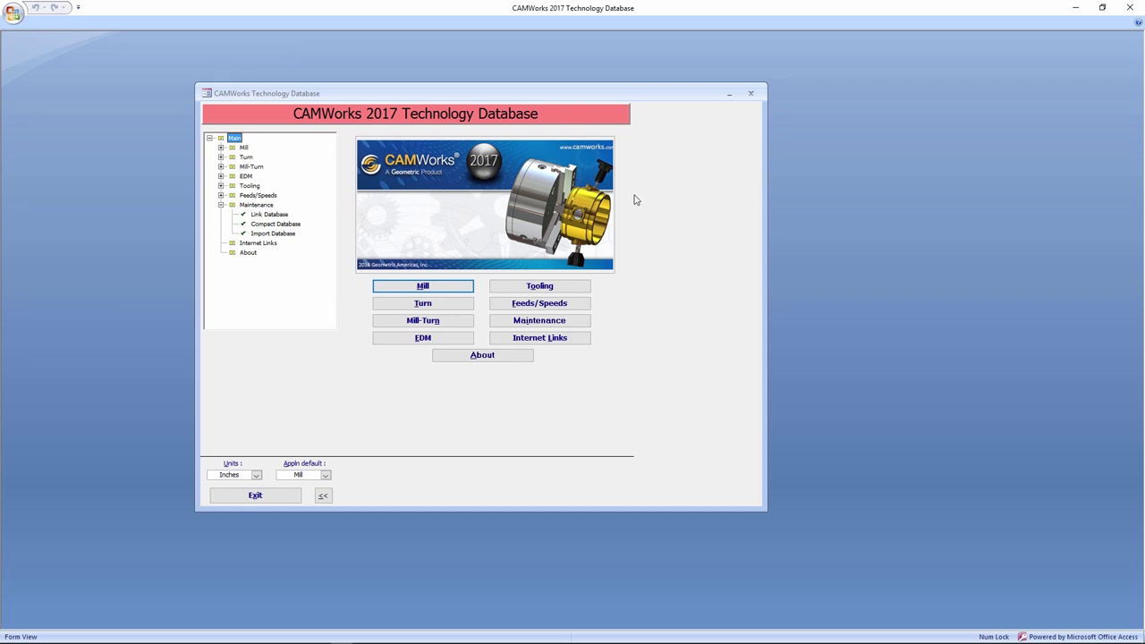
click(524, 288)
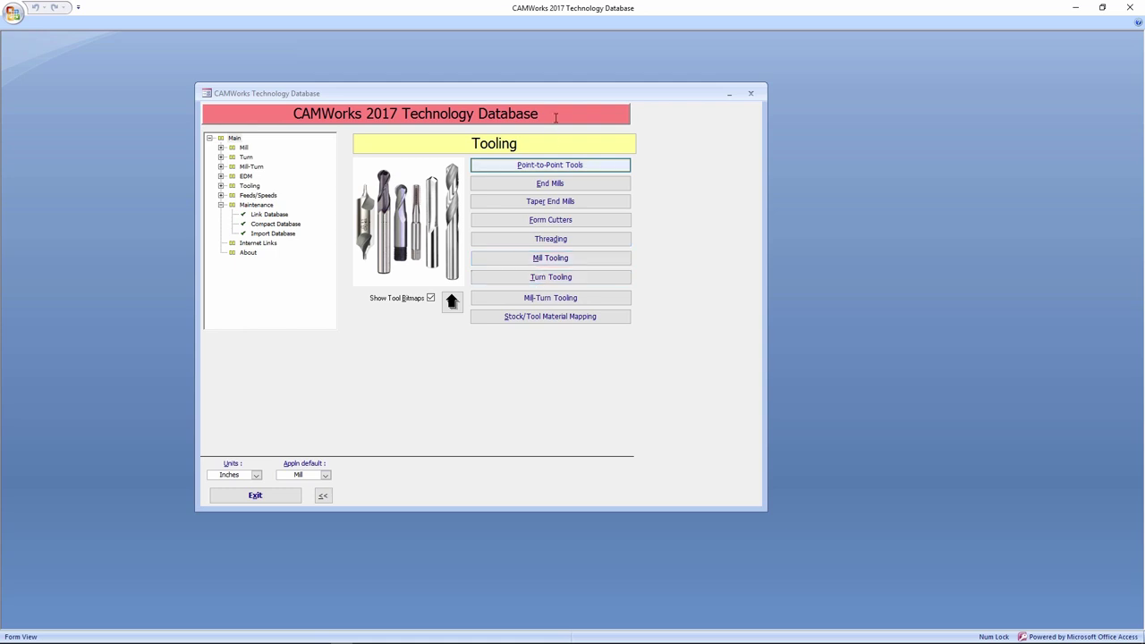
click(545, 319)
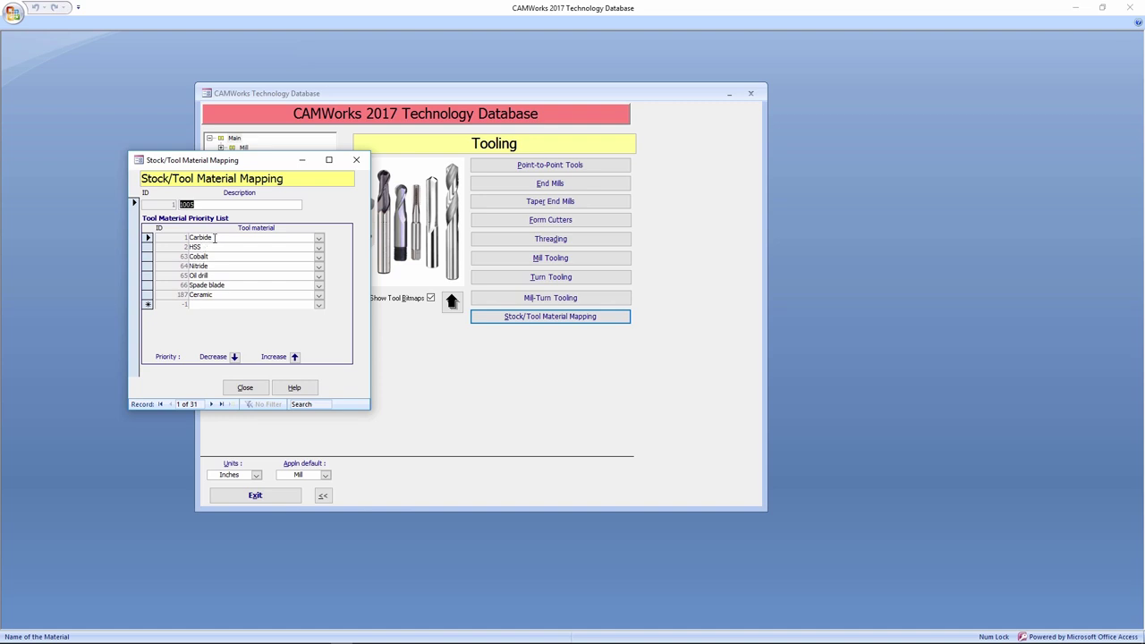
click(212, 405)
click(211, 405)
click(212, 404)
click(211, 404)
click(211, 404)
click(211, 404)
click(211, 404)
click(211, 404)
click(211, 404)
click(211, 404)
click(211, 404)
click(211, 405)
click(211, 404)
click(211, 404)
click(211, 404)
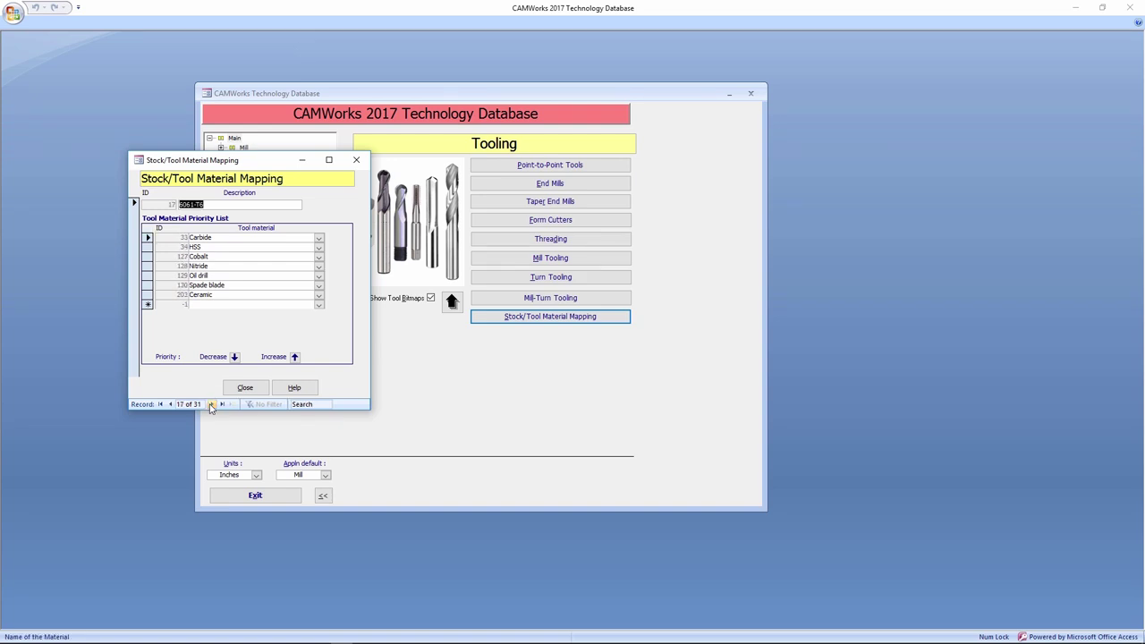
Step: Set the first tool material in the 6061-T6 priority list to HSS and close the mapping
click(164, 248)
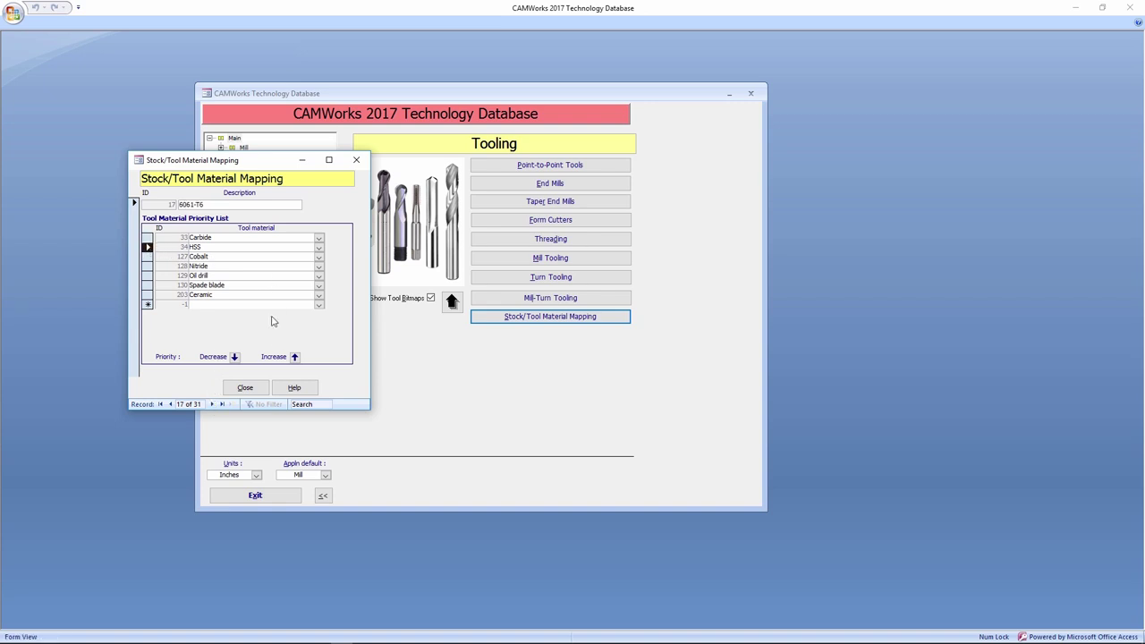
click(296, 357)
click(151, 247)
click(154, 238)
click(320, 240)
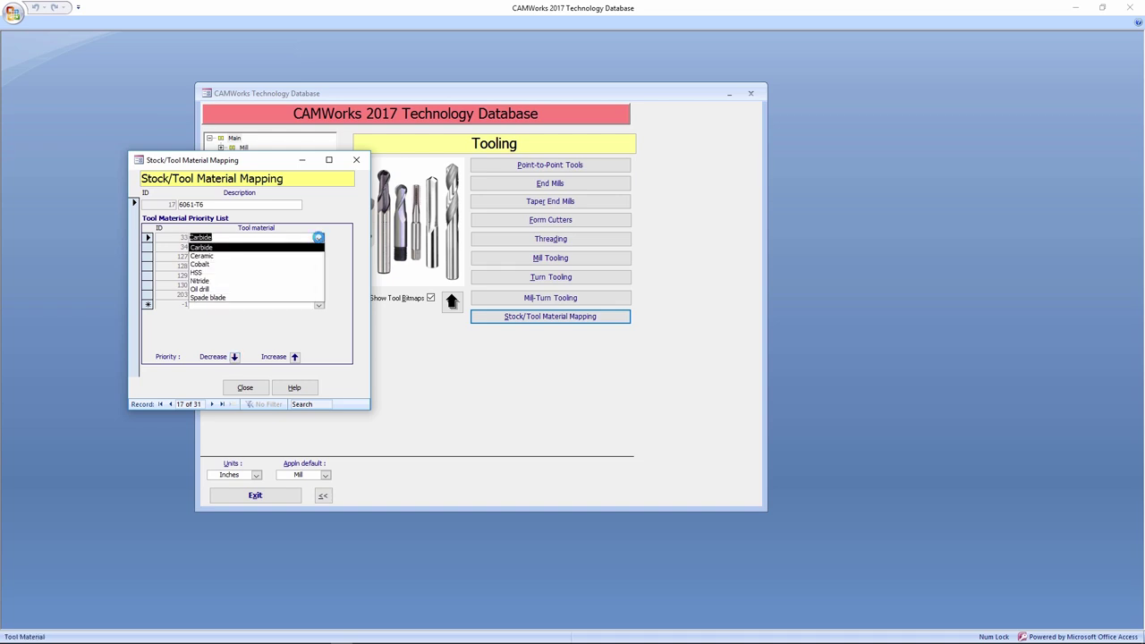
click(304, 273)
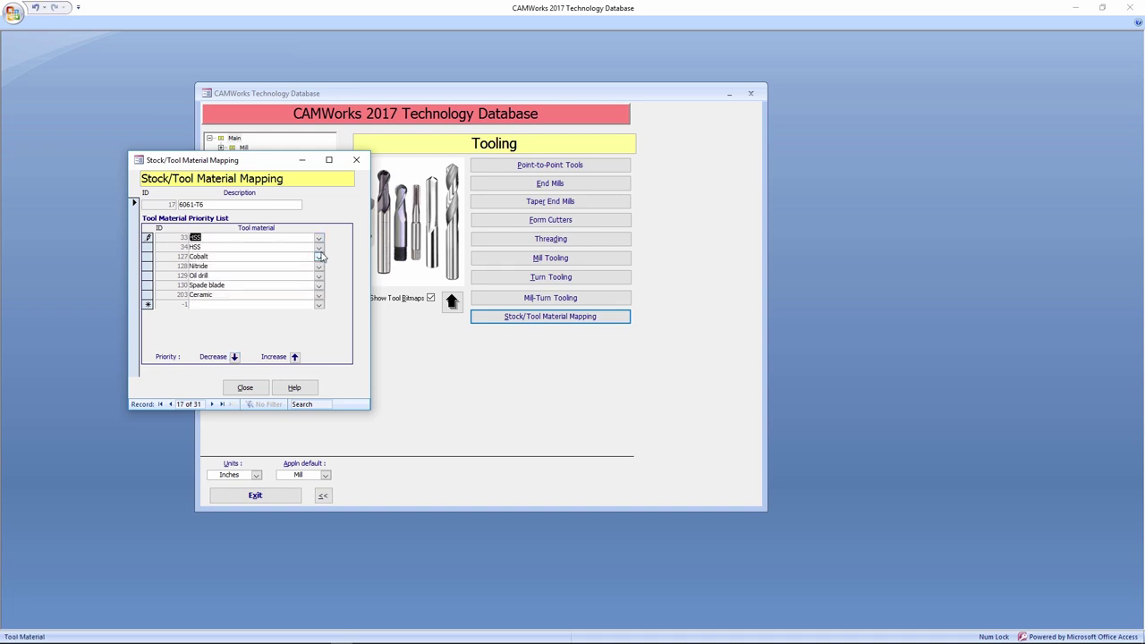
click(320, 248)
click(251, 391)
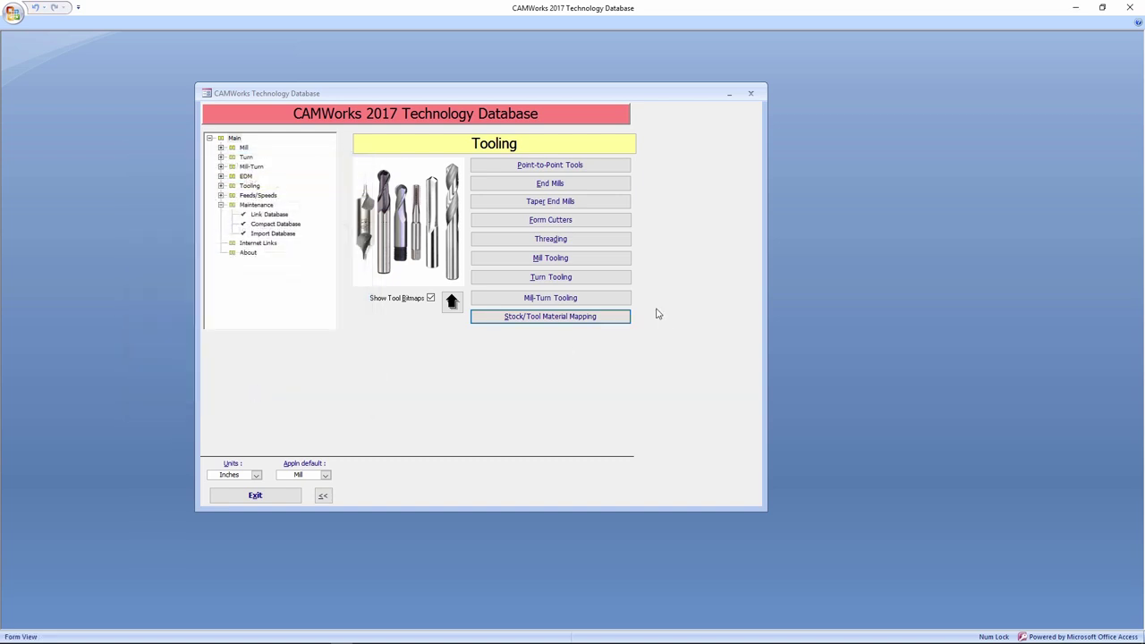
Step: Open the cutting parameters of the flat end mill 1 EM CRB 4FL 3 LOC 6 LEN in the inch tools database
click(582, 188)
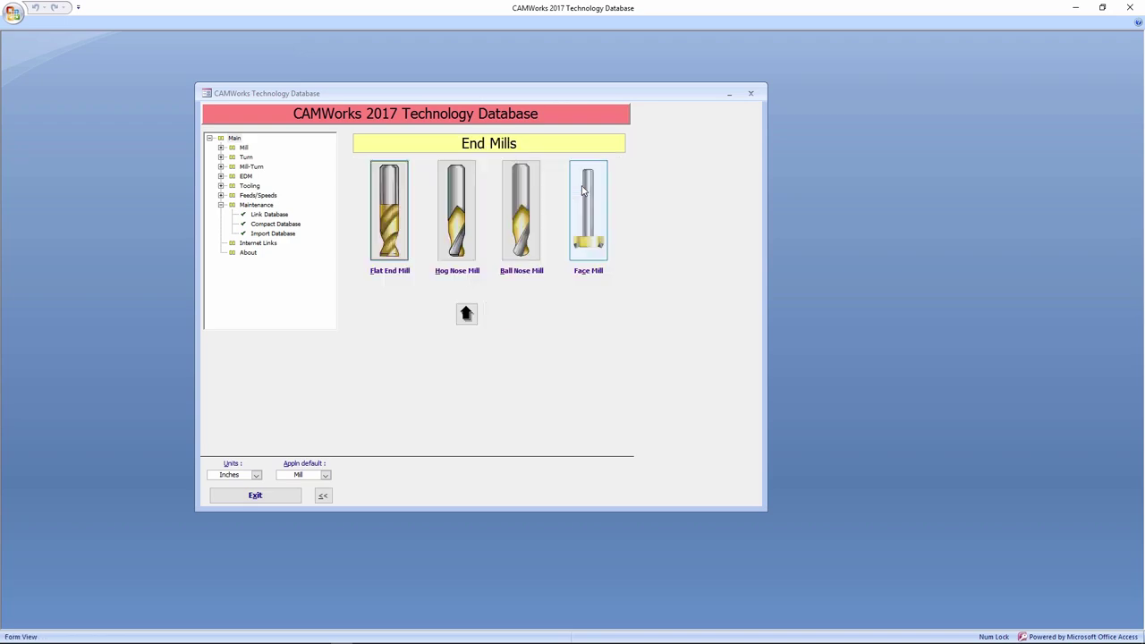
click(401, 219)
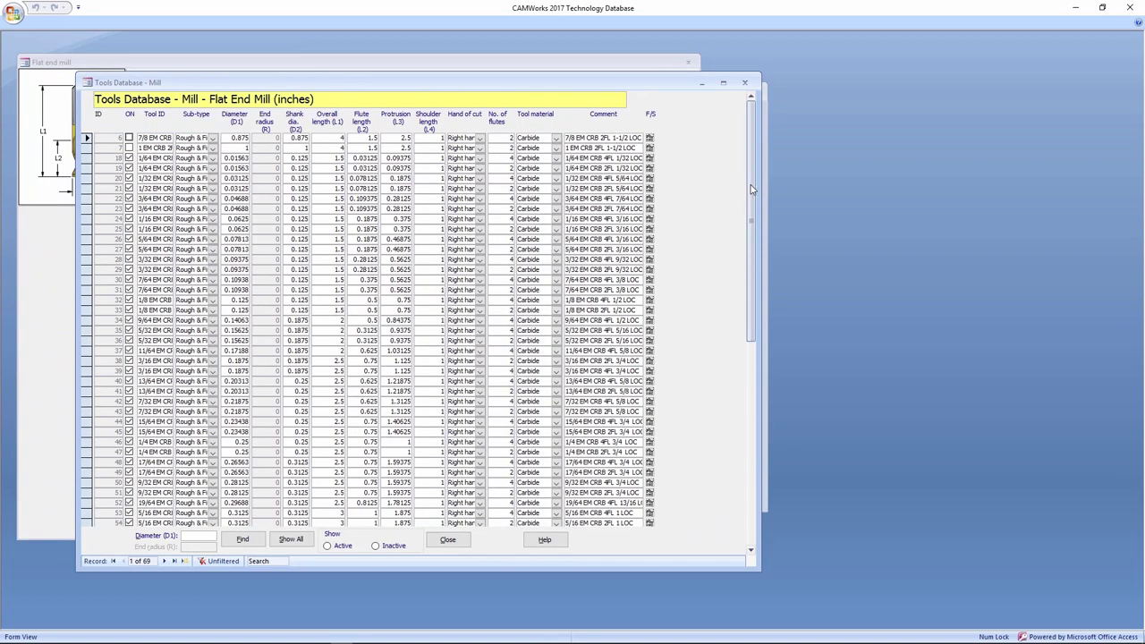
drag(752, 188, 777, 394)
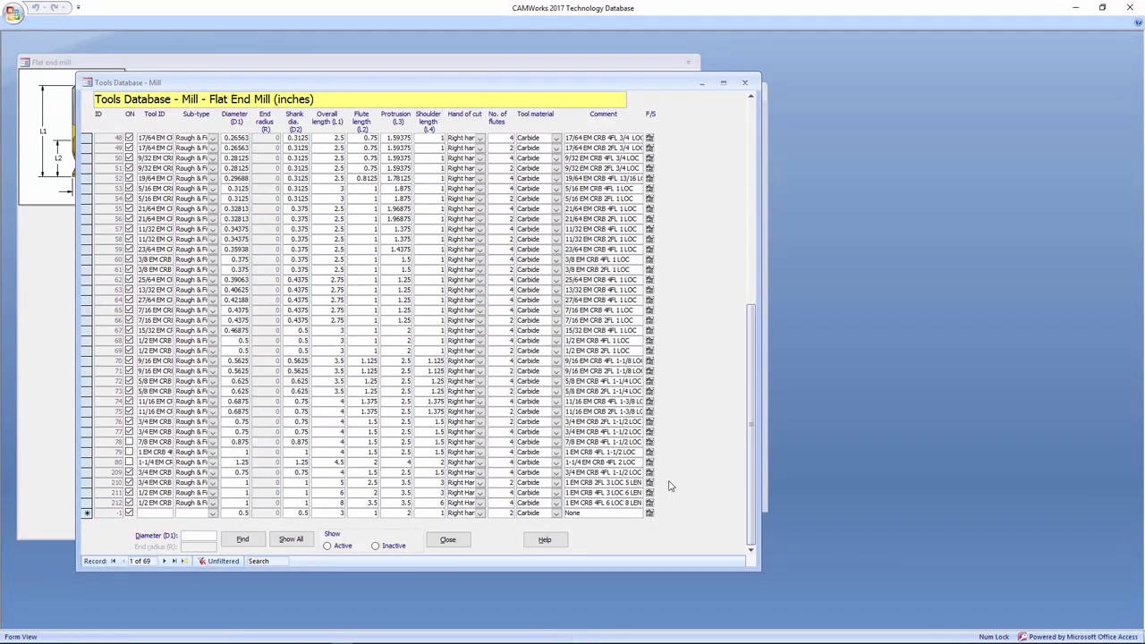
click(86, 493)
click(650, 494)
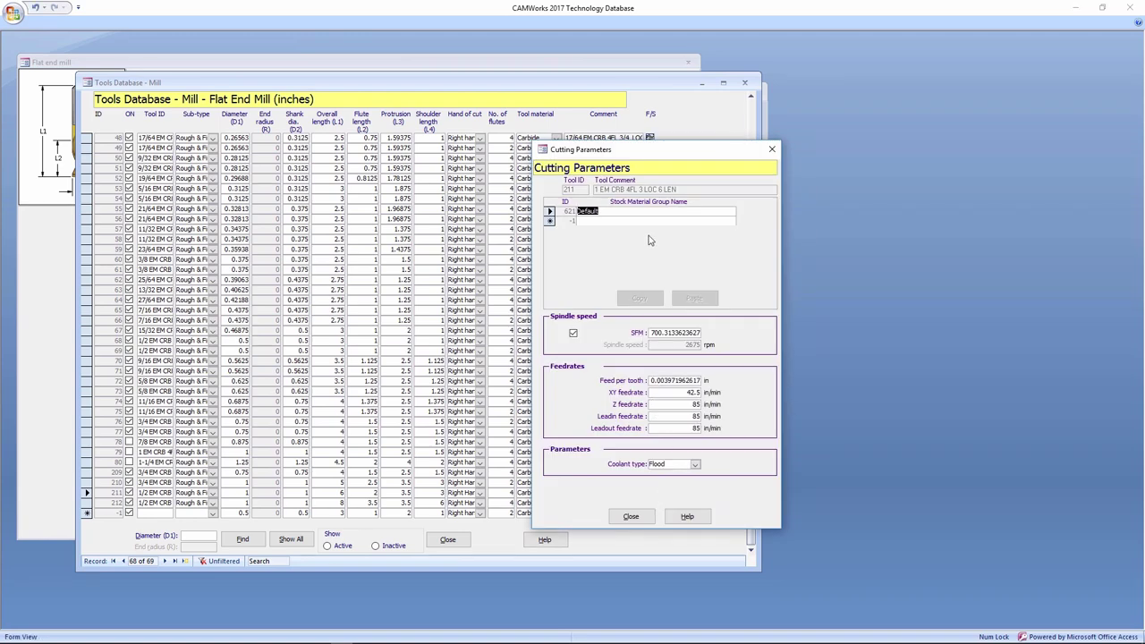
drag(614, 153, 595, 149)
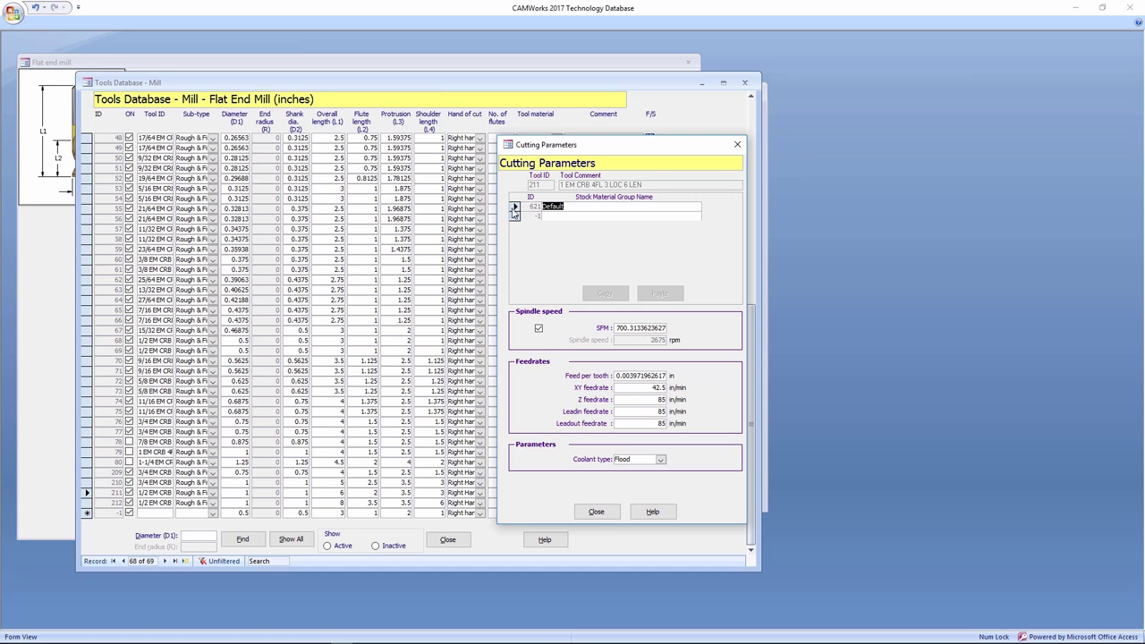
Step: Add Aluminum Alloys and Stainless Steel as stock material groups to the end mill's cutting parameters
click(515, 217)
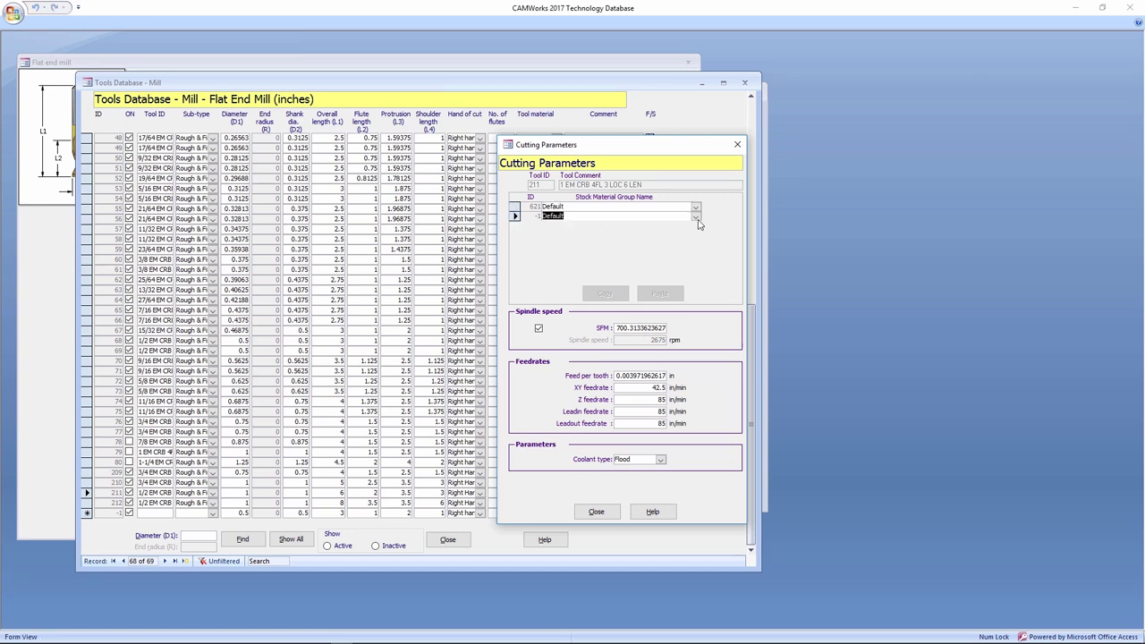
click(696, 216)
click(617, 251)
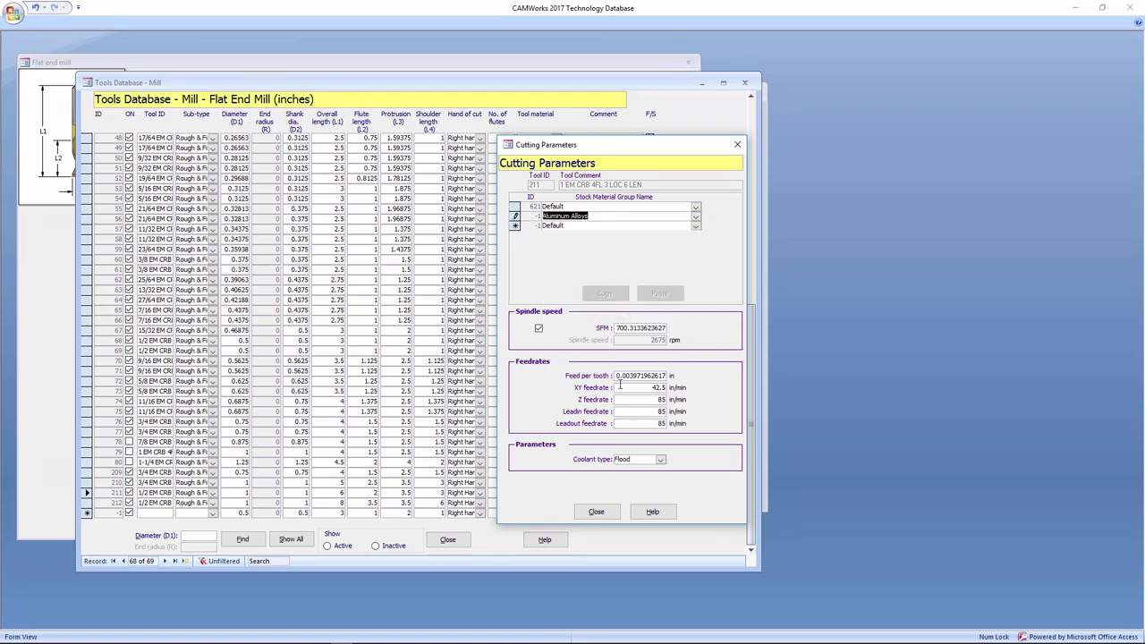
click(515, 225)
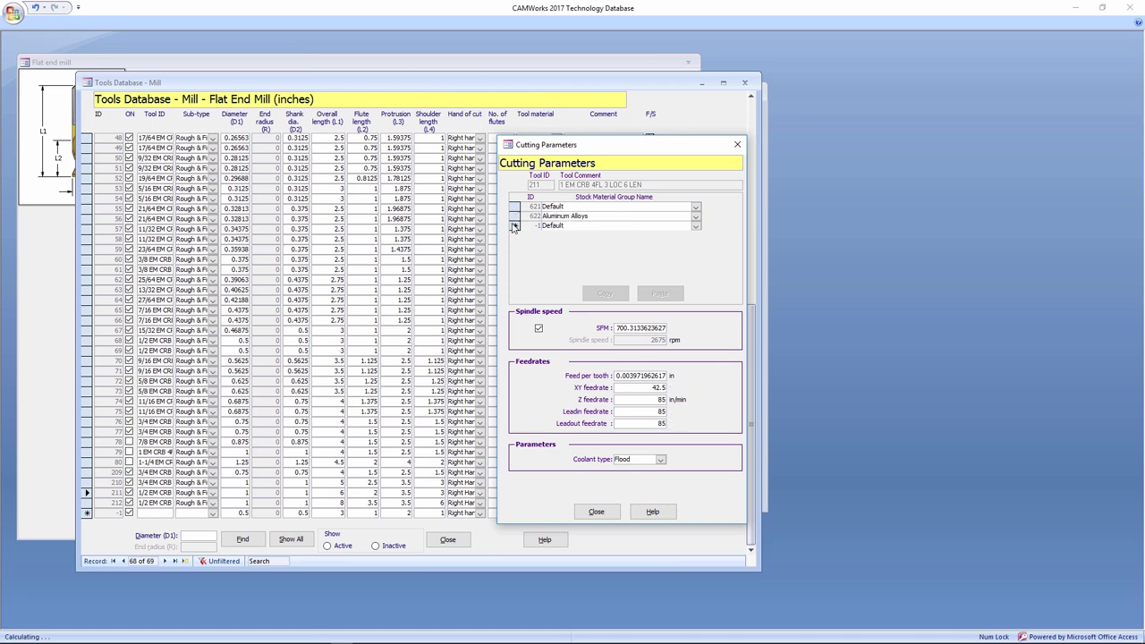
click(696, 226)
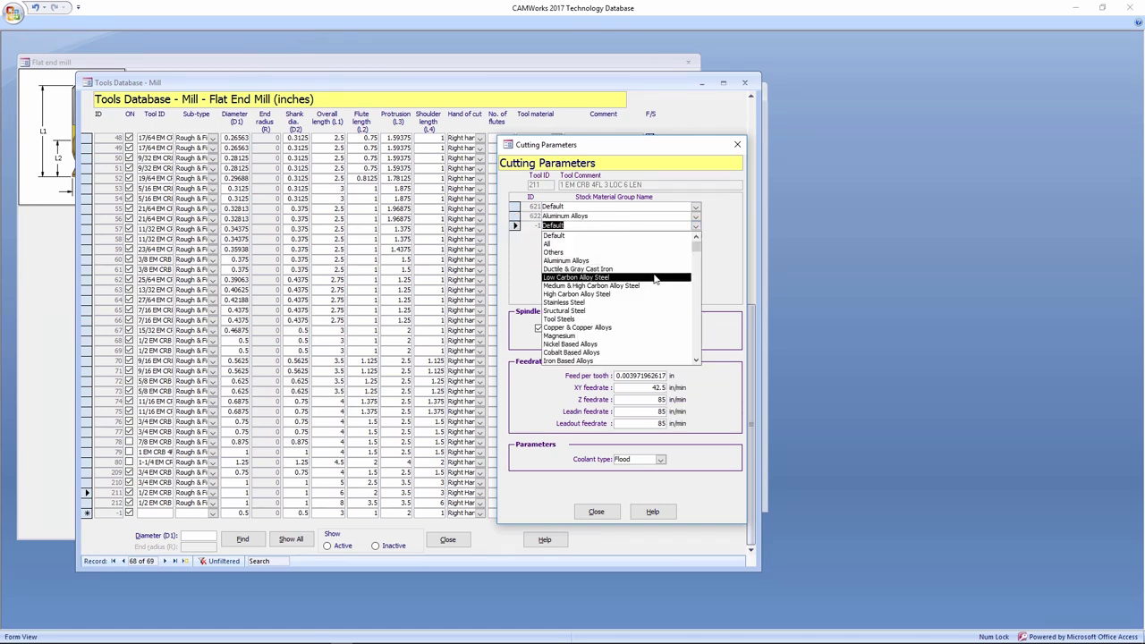
click(639, 302)
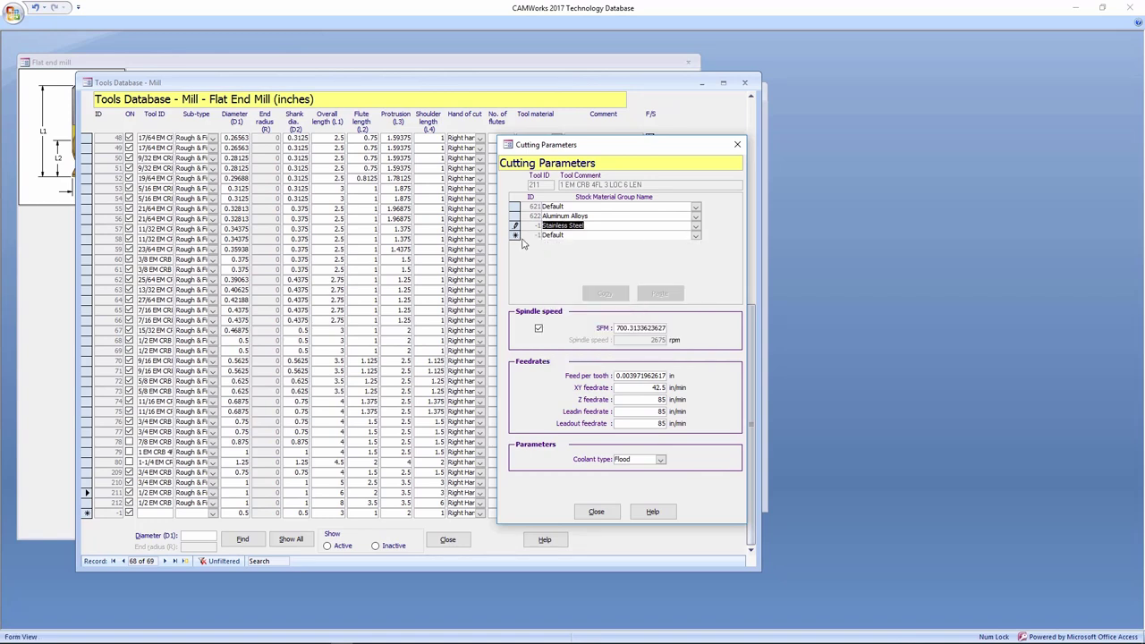
Step: Add a Cobalt Based Alloys stock material group to the end mill's cutting parameters and exit the database
click(524, 235)
click(696, 235)
click(631, 265)
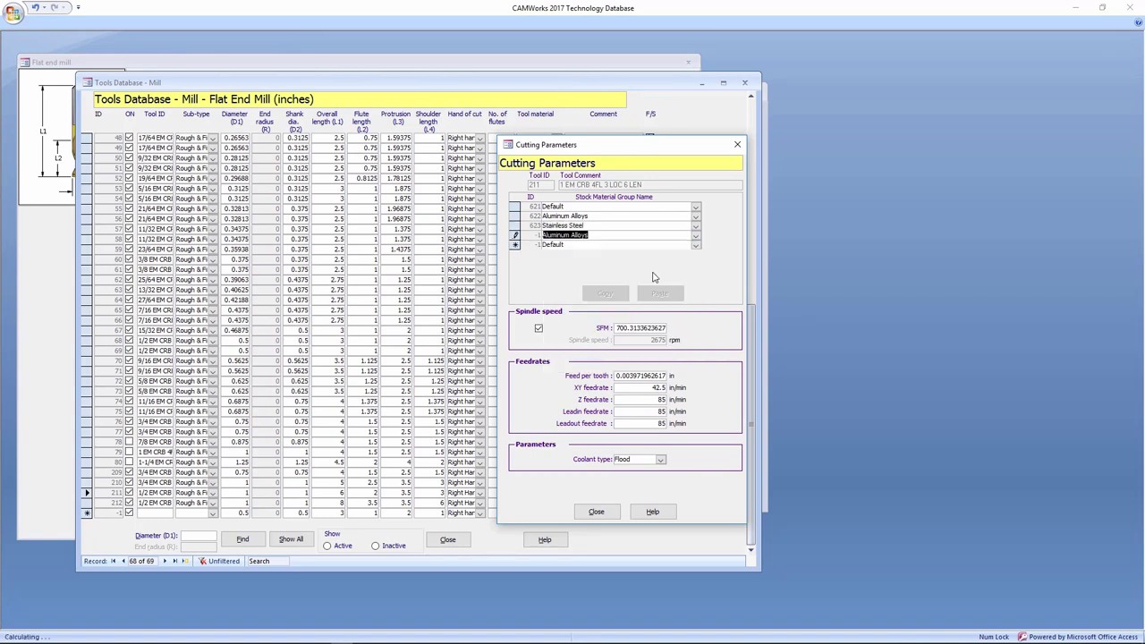
click(696, 235)
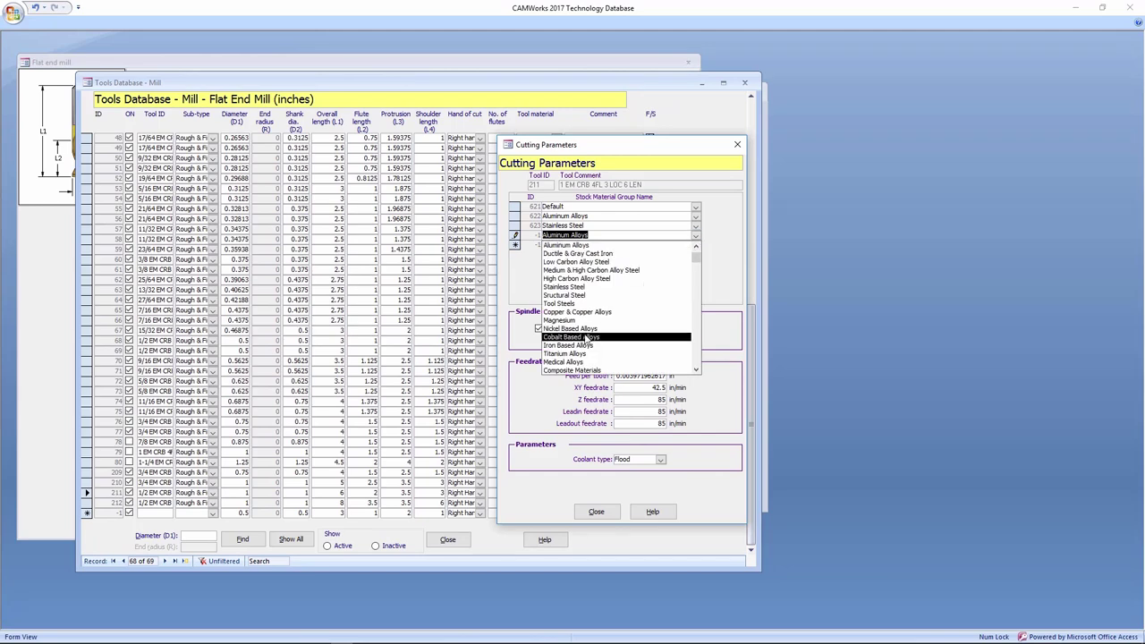
click(618, 338)
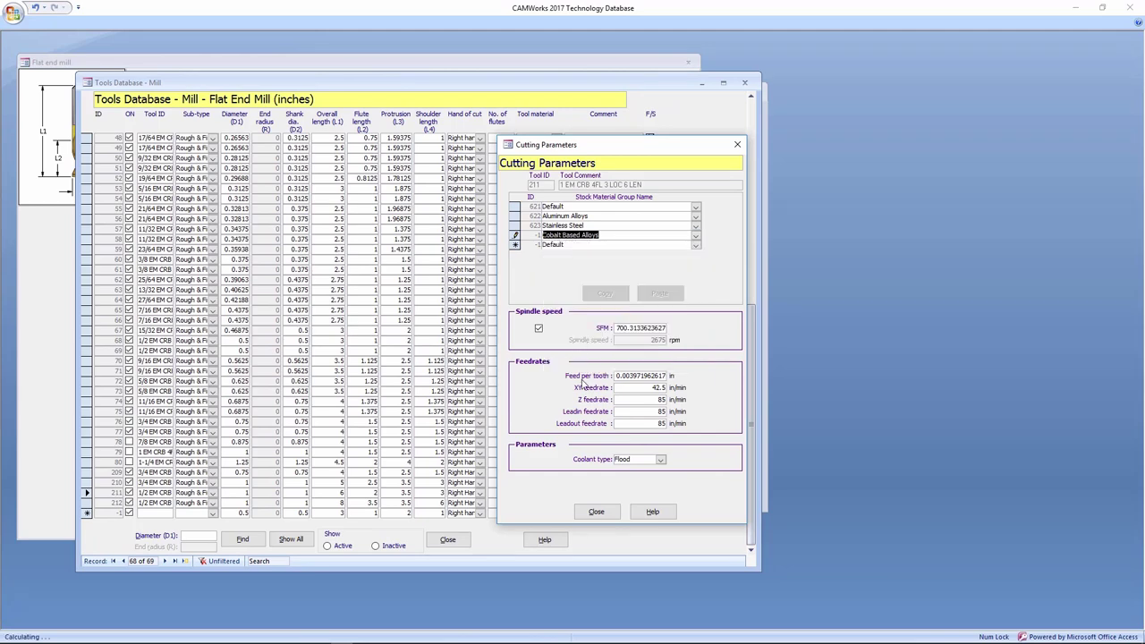
click(596, 512)
click(448, 539)
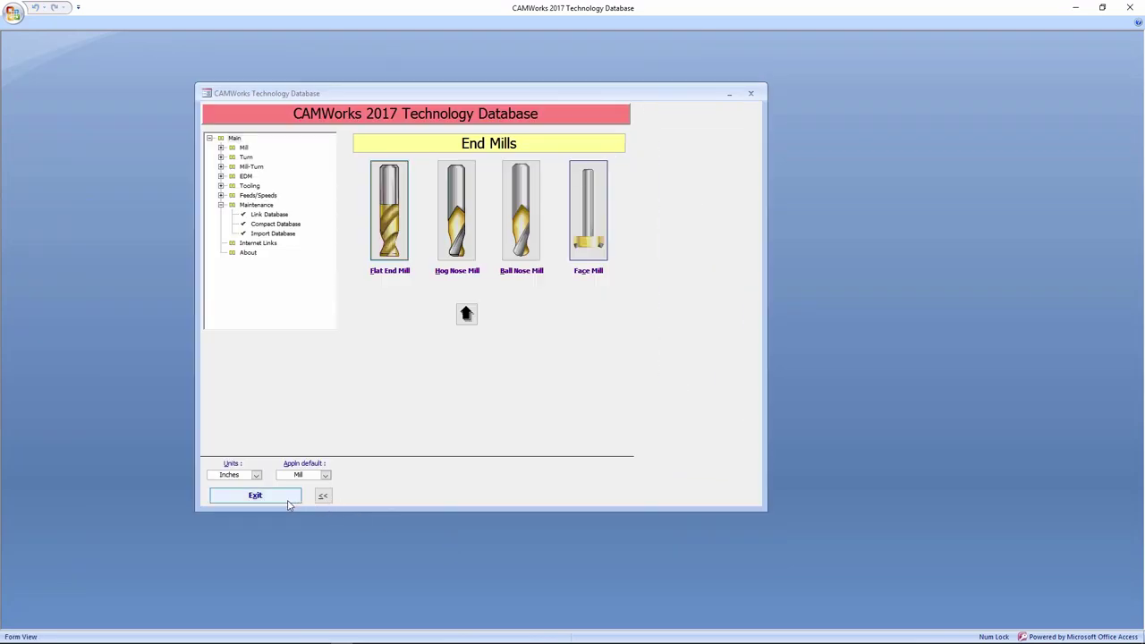
click(255, 494)
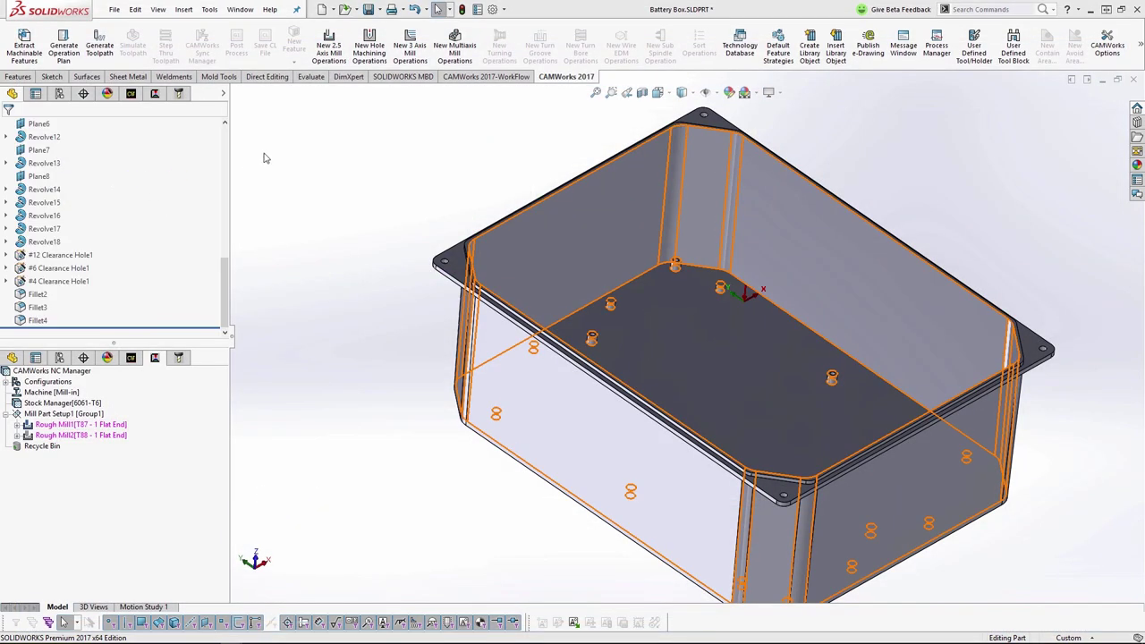
Step: Compare the Rough Mill operation's feeds and speeds when defined by Operation and by Tool, discarding the changes
click(205, 131)
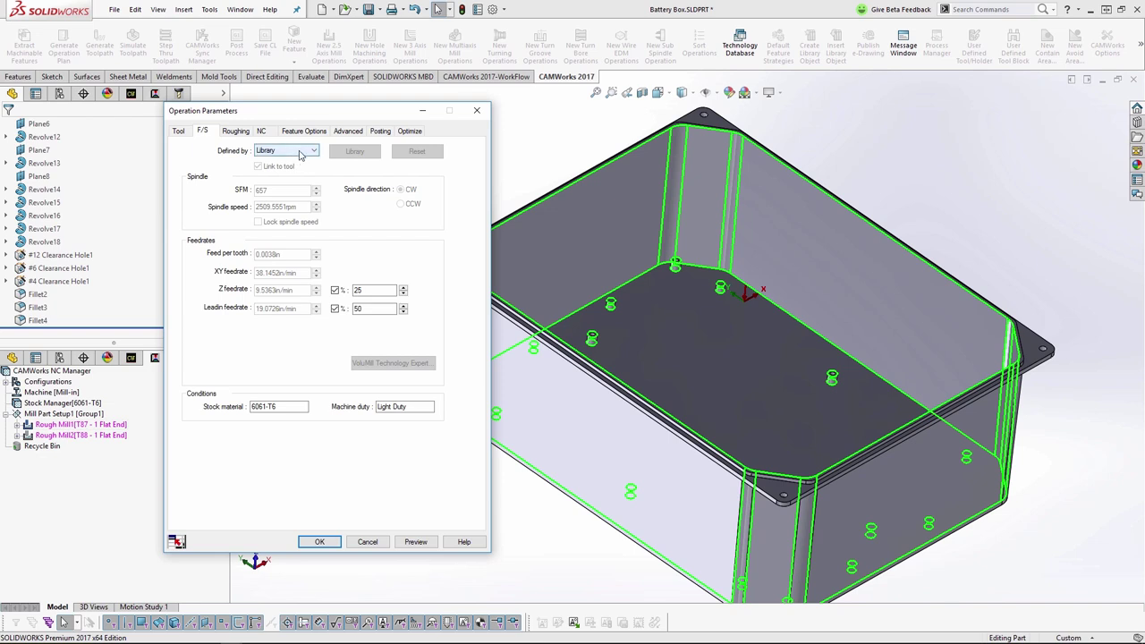
click(299, 151)
click(285, 163)
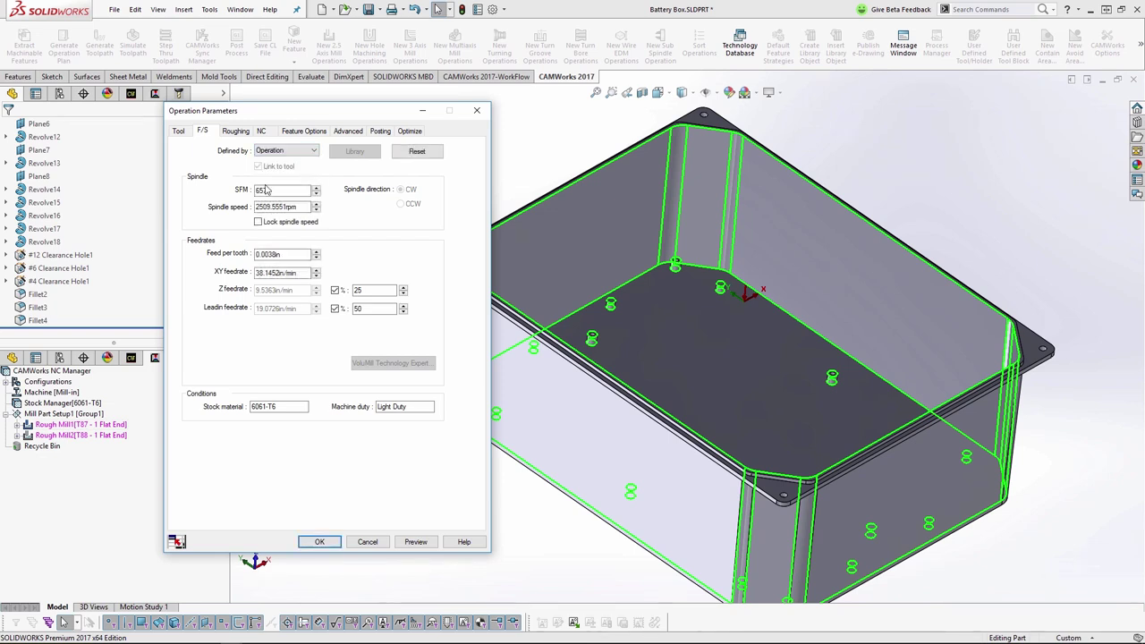
click(286, 150)
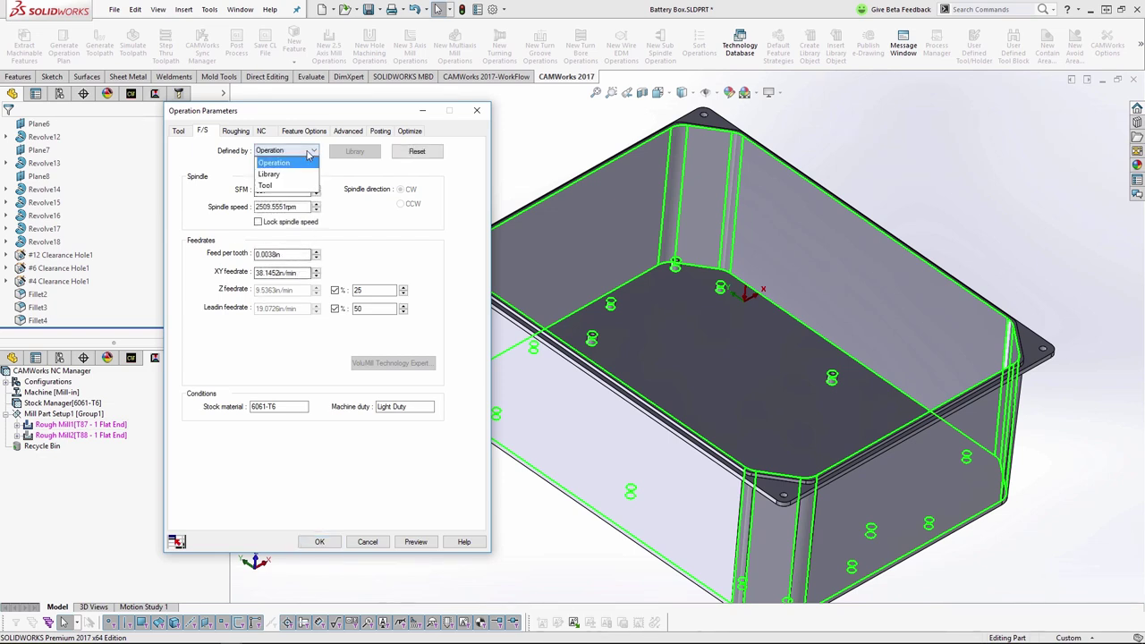
click(272, 183)
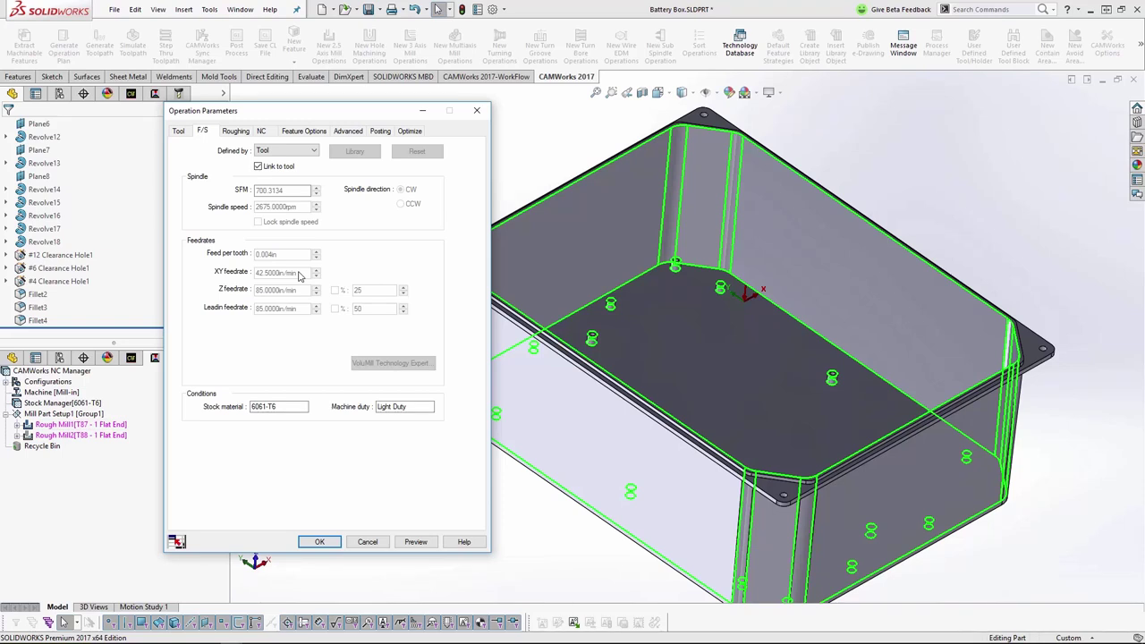
click(479, 111)
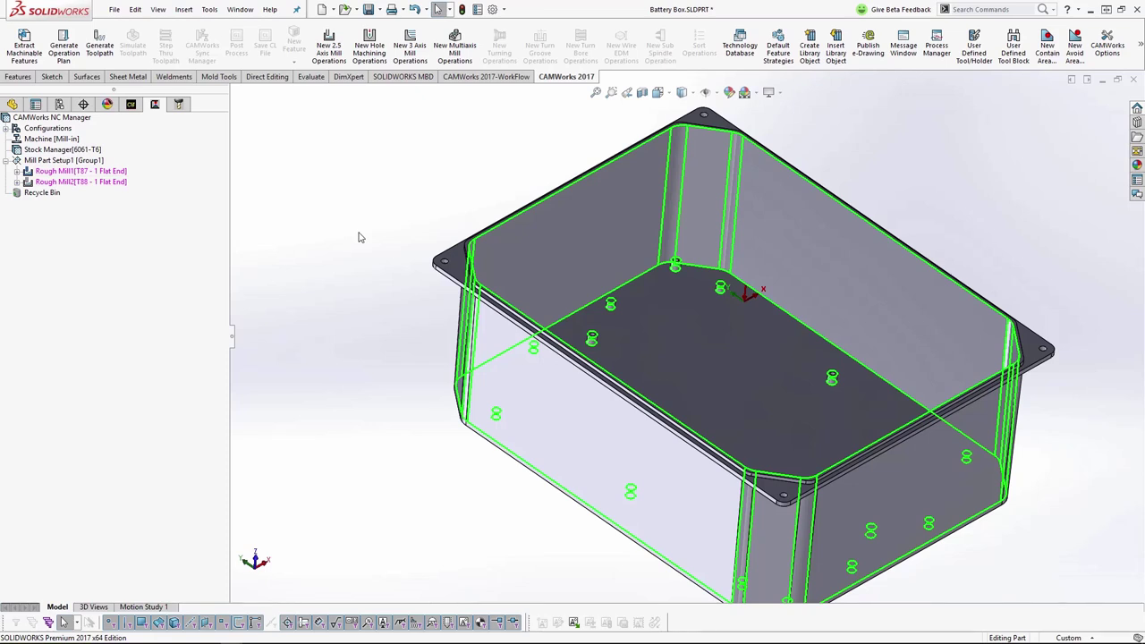
Step: Open the user-defined strategies for the Counterbore Hole feature in the mill section of the Technology Database
click(729, 51)
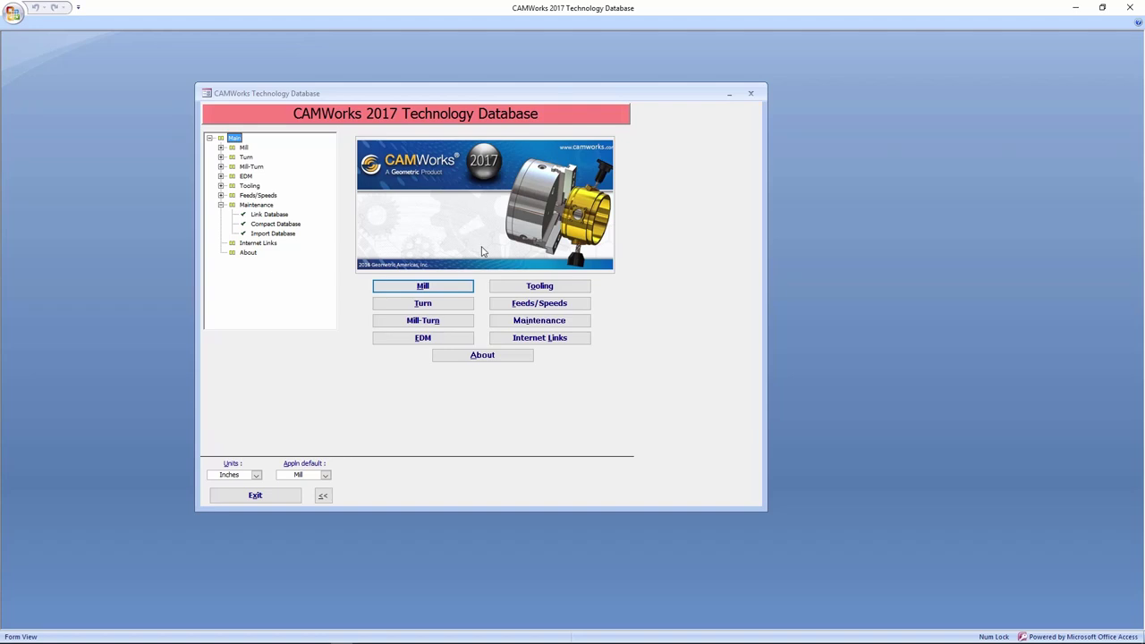
click(458, 290)
click(563, 224)
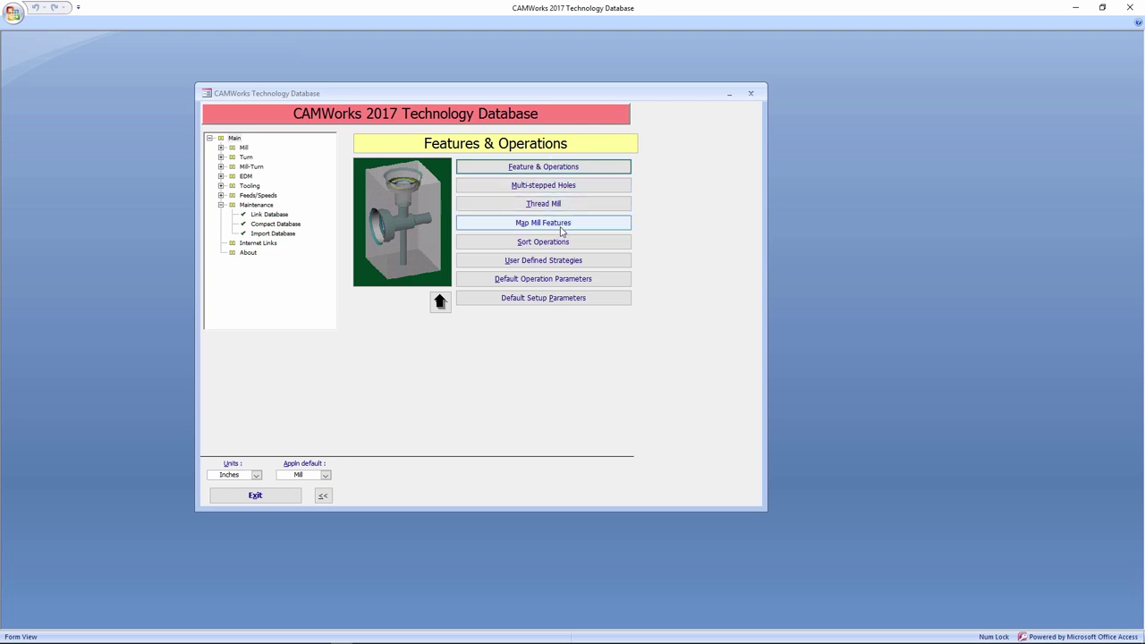
click(555, 266)
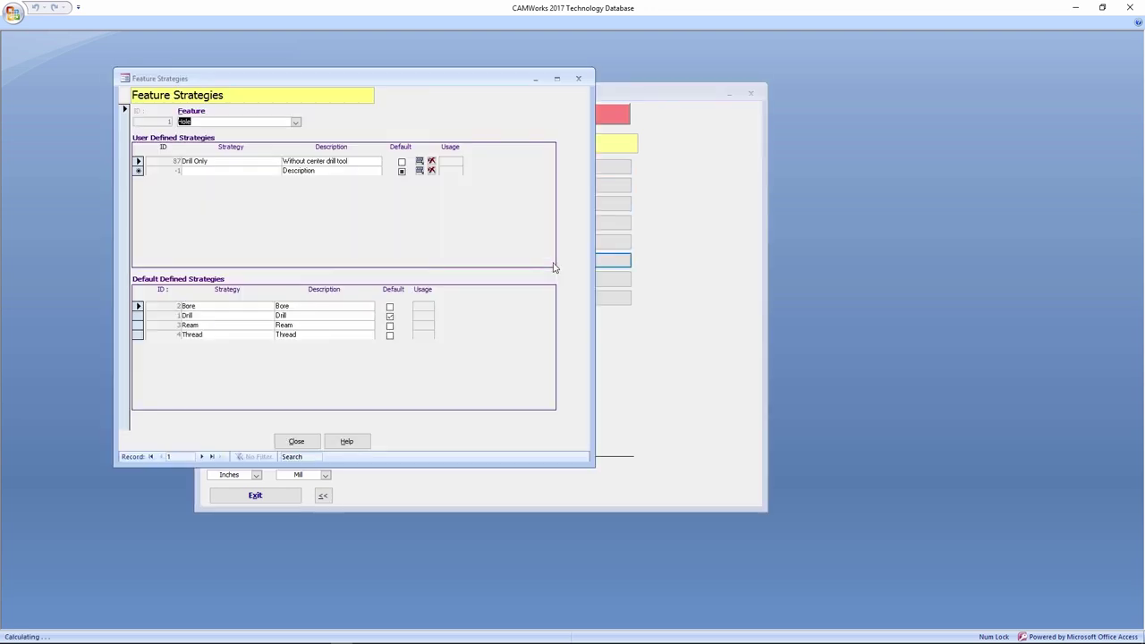
click(295, 123)
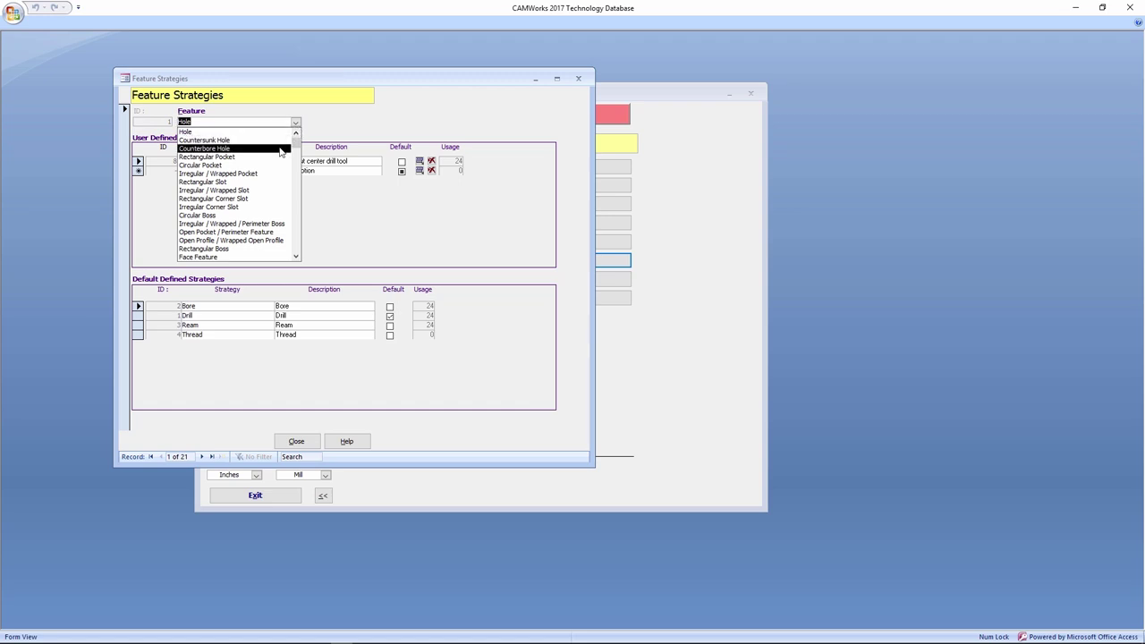
click(280, 148)
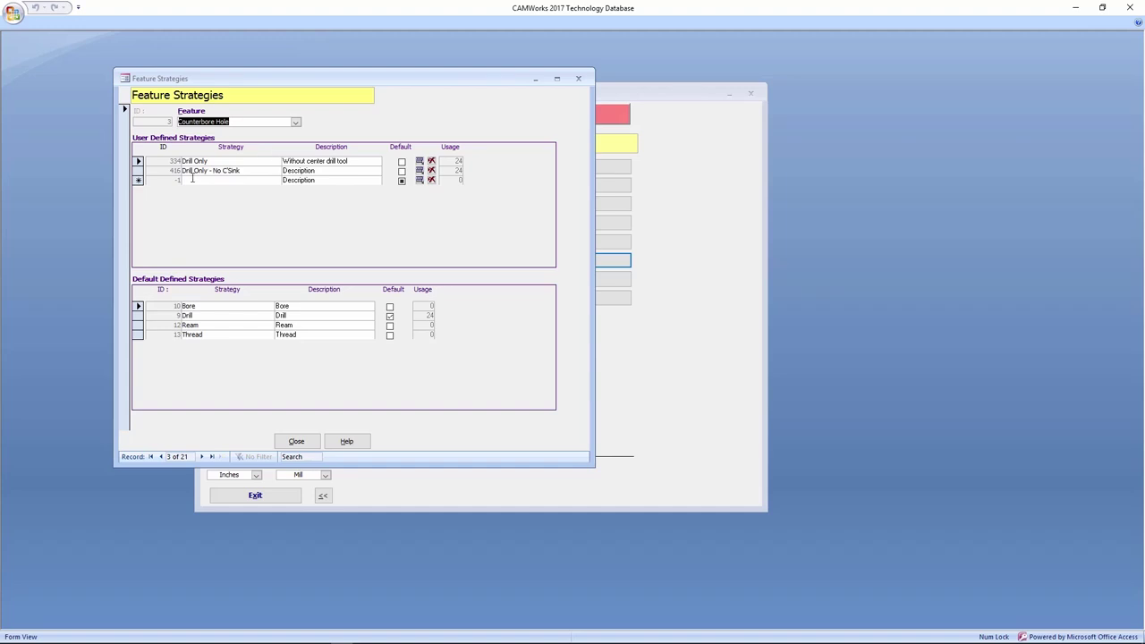
Step: Delete the user-defined strategy Drill Only - No C'Sink from Counterbore Hole and exit the database
click(139, 174)
click(431, 170)
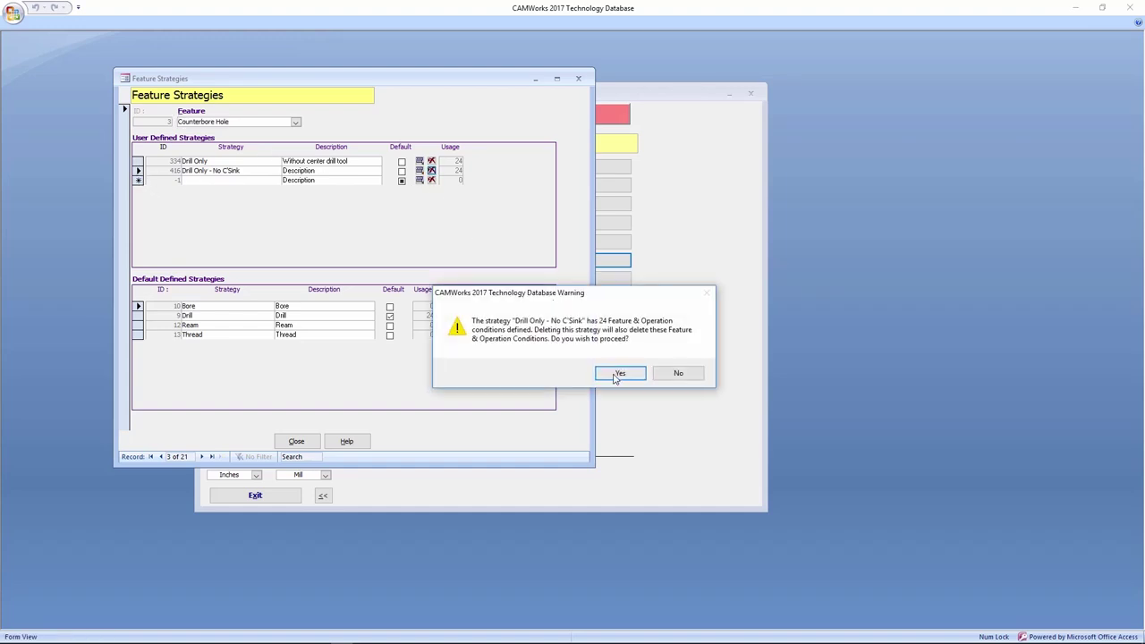
click(618, 375)
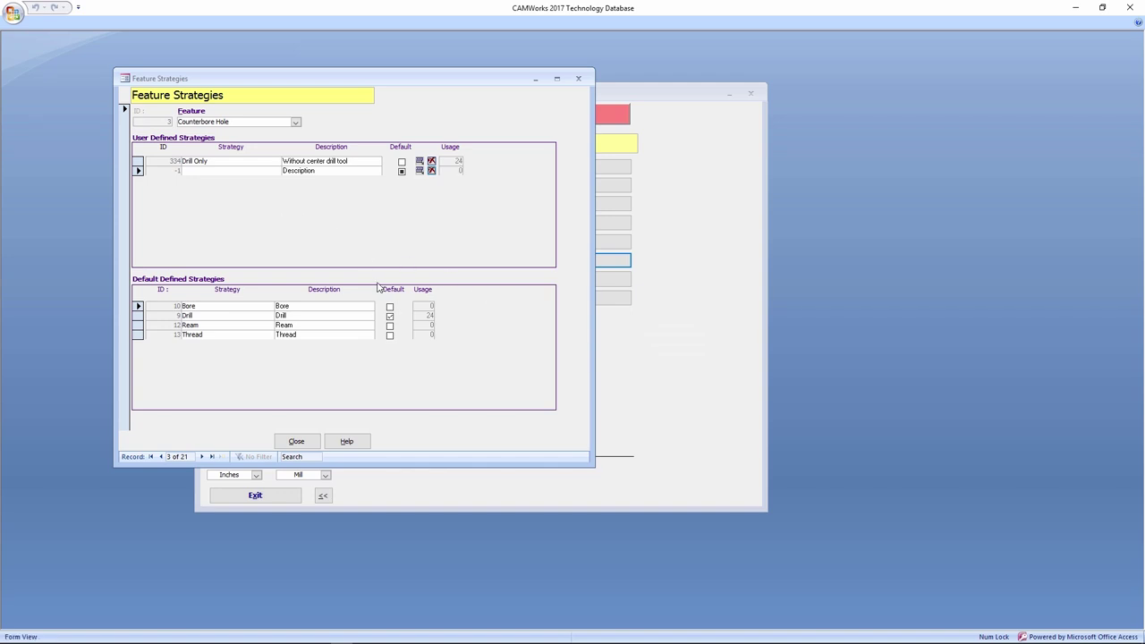
click(296, 441)
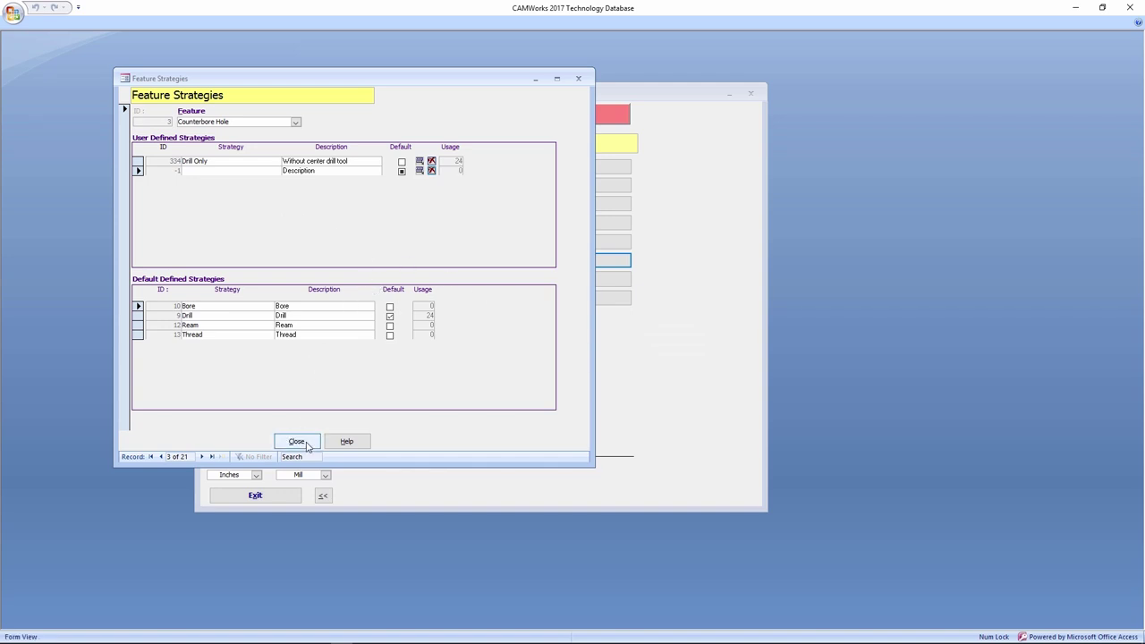
click(298, 498)
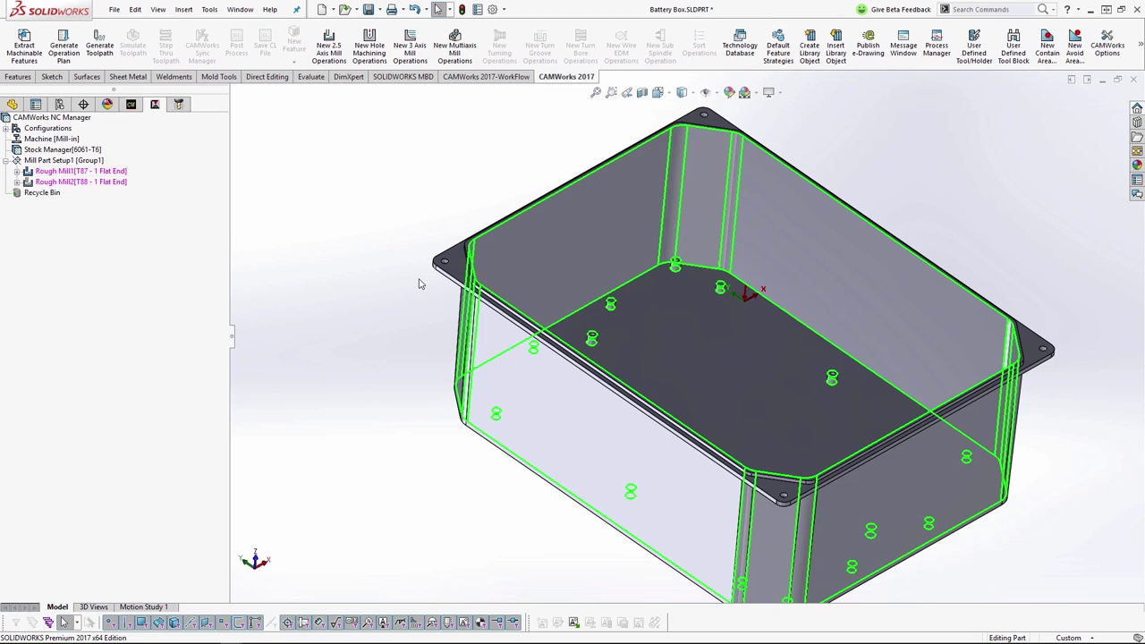
Step: Switch to the Part7 plate and examine the upper and lower diameters of its corner counterbored hole
key(ctrl+Tab)
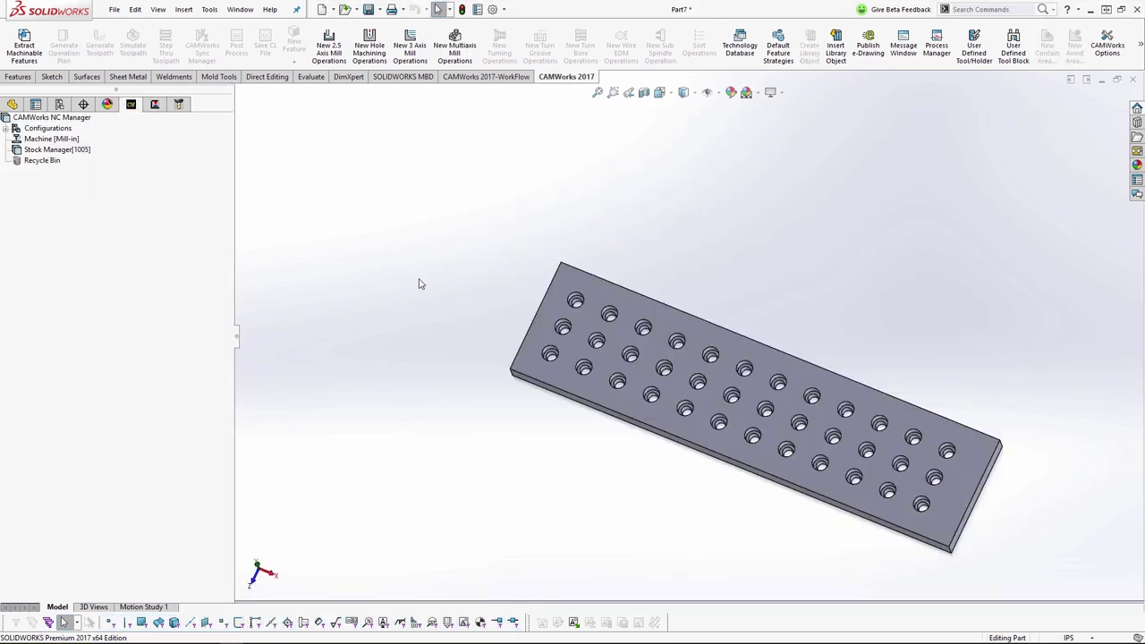
middle_drag(419, 281, 844, 355)
scroll(866, 412, down, 3)
middle_drag(866, 411, 831, 402)
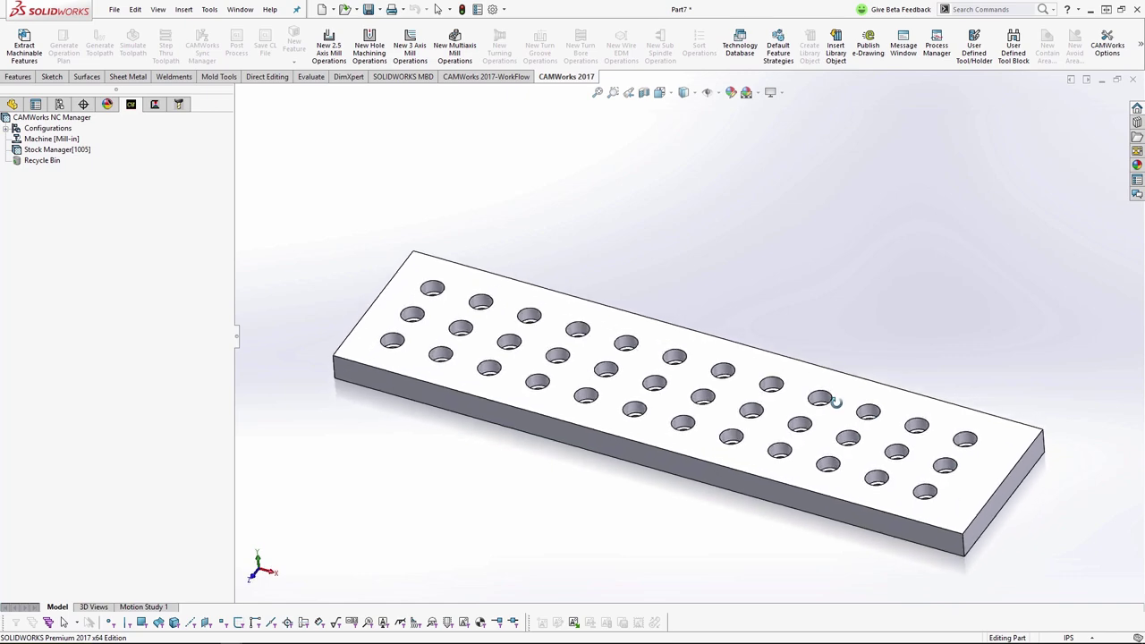
scroll(517, 296, down, 5)
scroll(517, 296, down, 2)
click(550, 320)
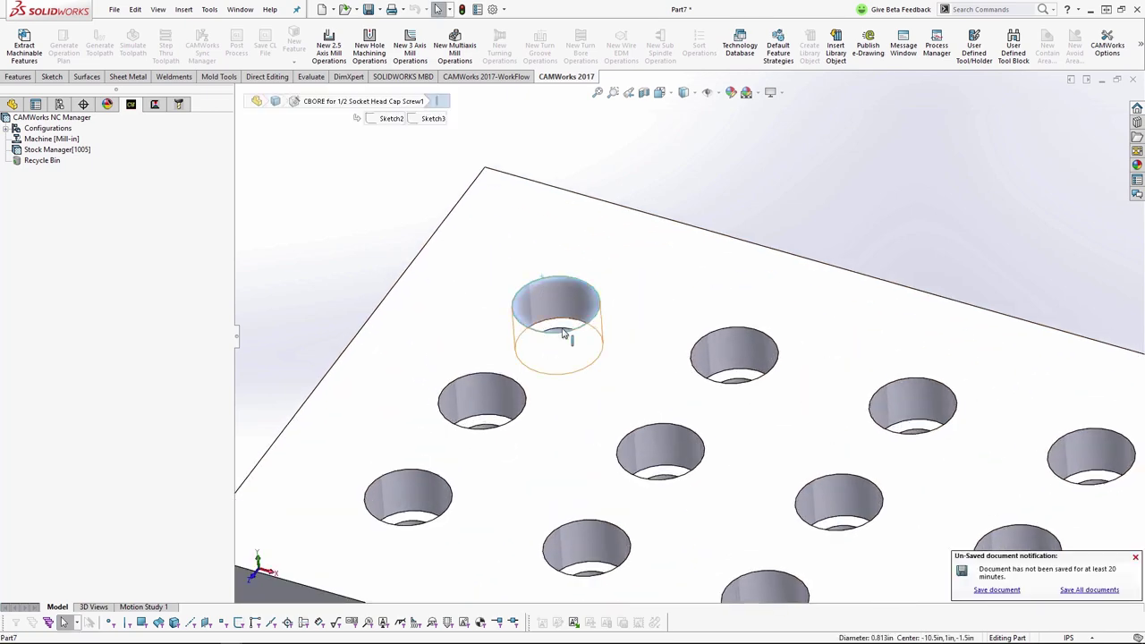
scroll(557, 332, down, 2)
scroll(572, 329, down, 4)
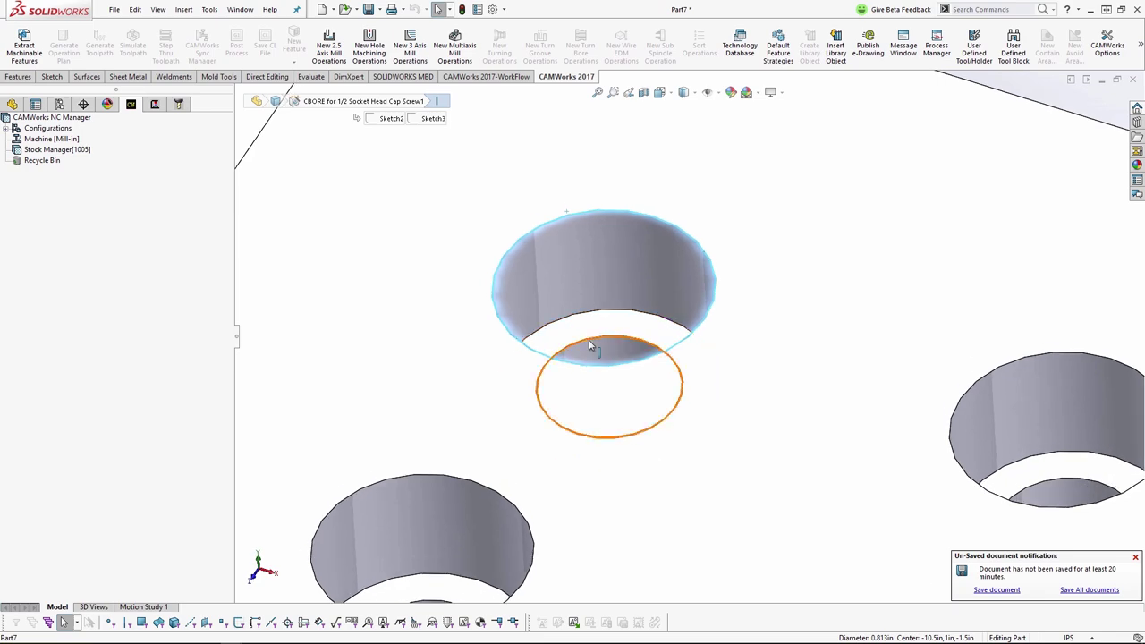
ctrl+click(593, 343)
scroll(877, 456, up, 6)
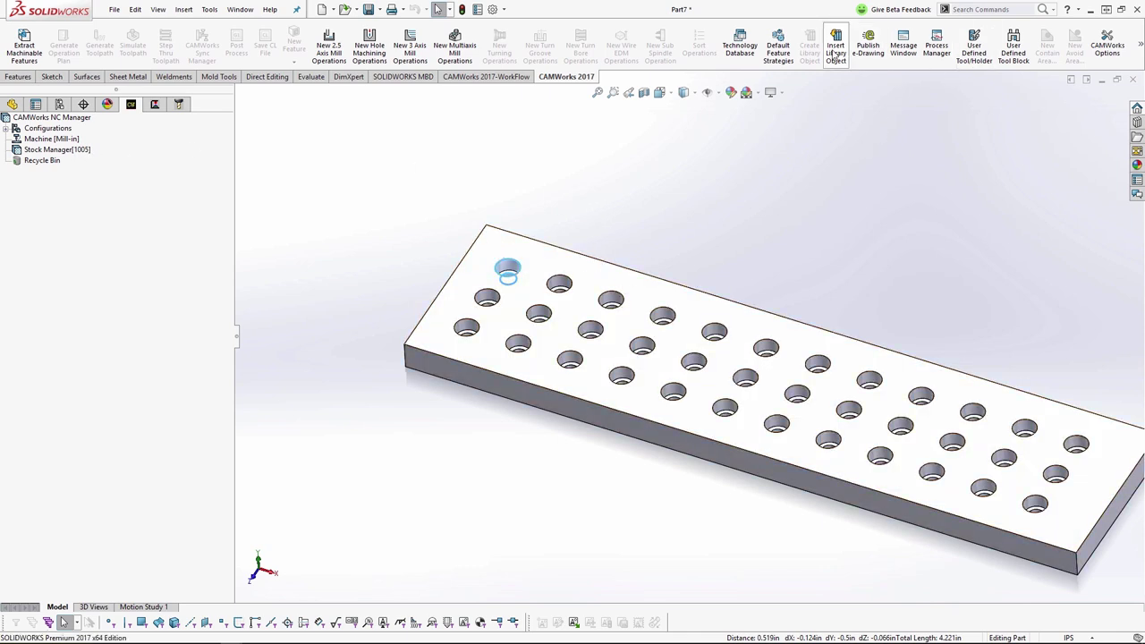
Step: Extract the plate's machinable features with only Holes as the feature type and highlight the resulting counterbore hole group
click(1108, 47)
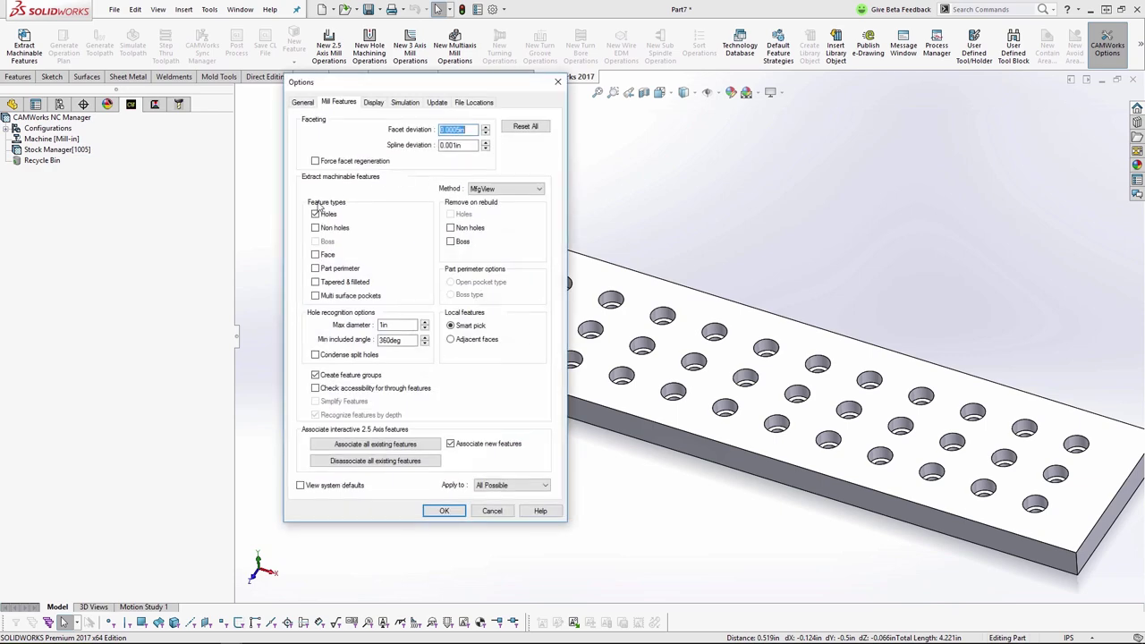
click(444, 511)
click(24, 49)
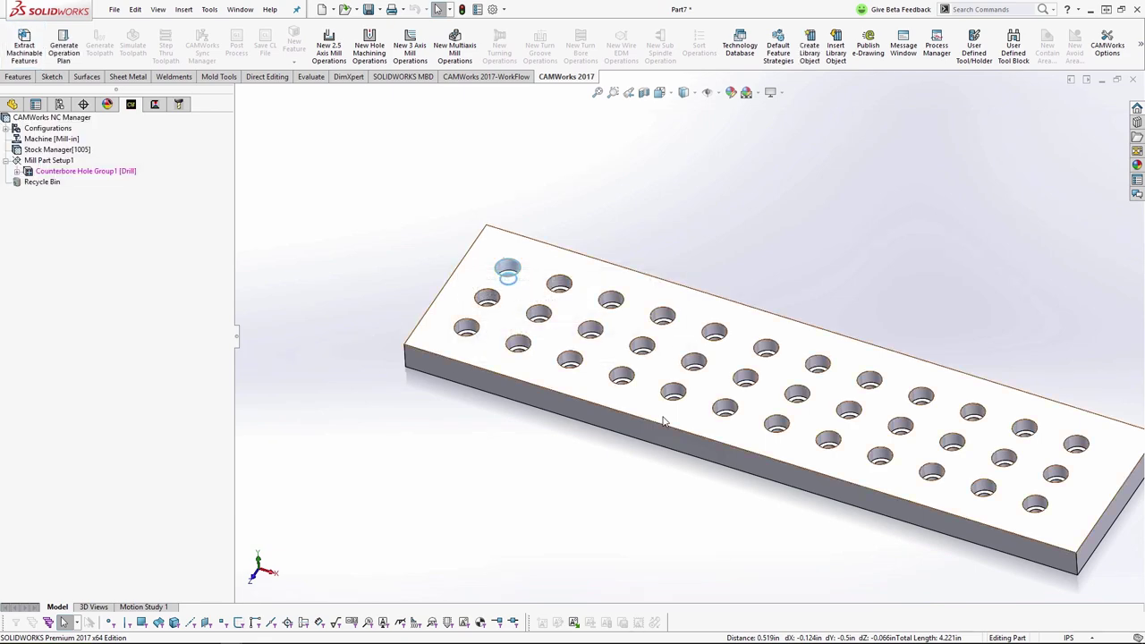
click(81, 175)
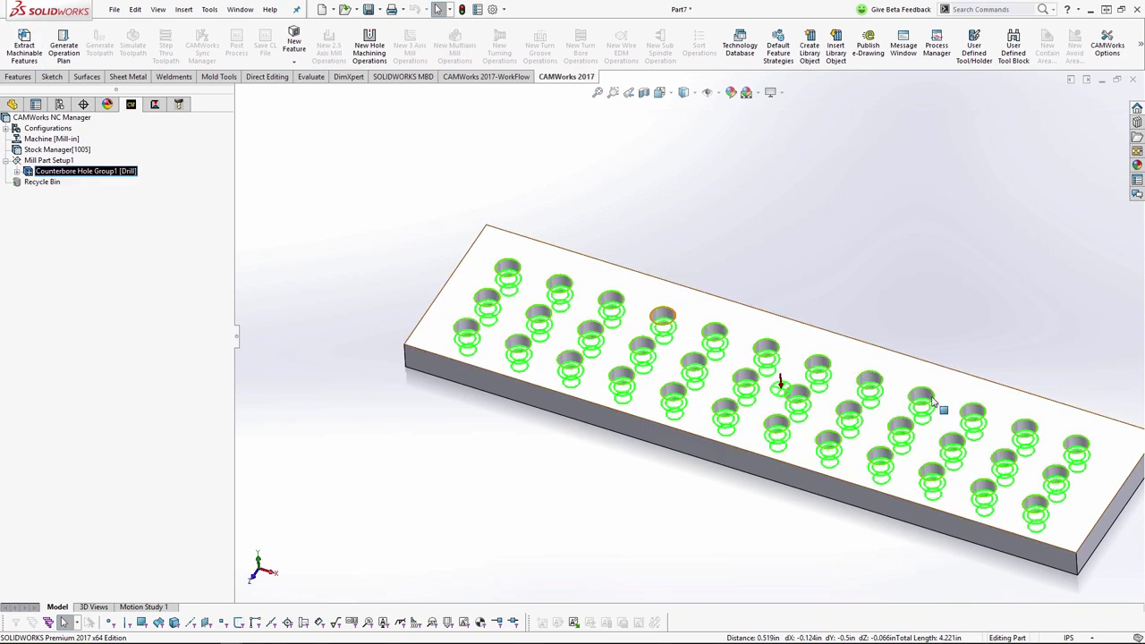
scroll(349, 247, up, 2)
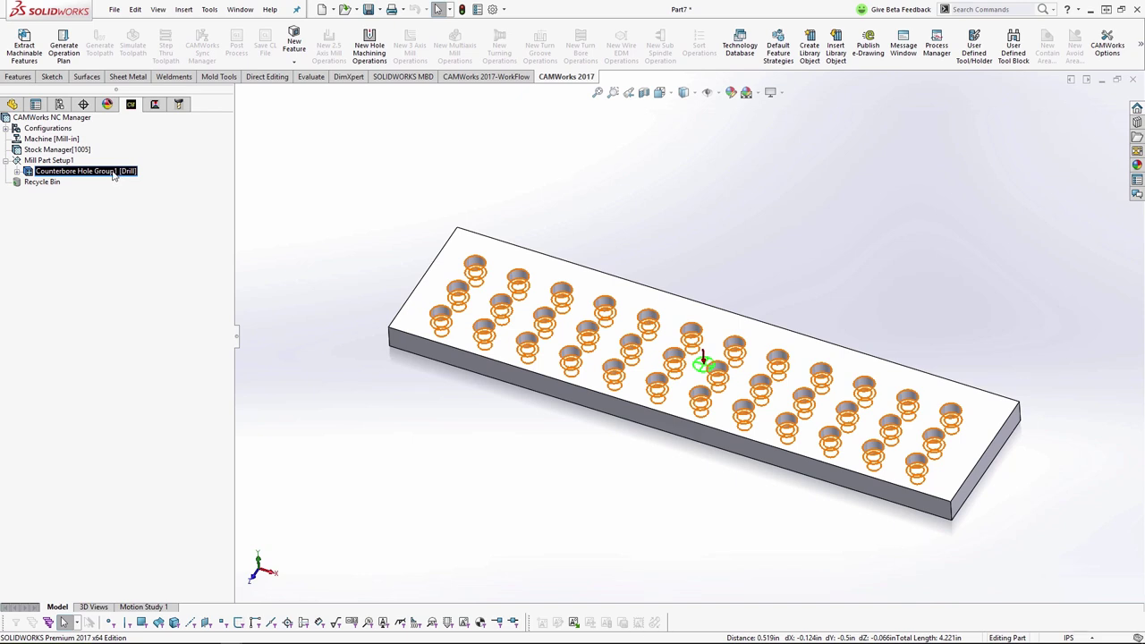
Step: Generate the operation plan for the counterbore hole group and calculate the toolpaths of its operations
right_click(113, 176)
click(128, 208)
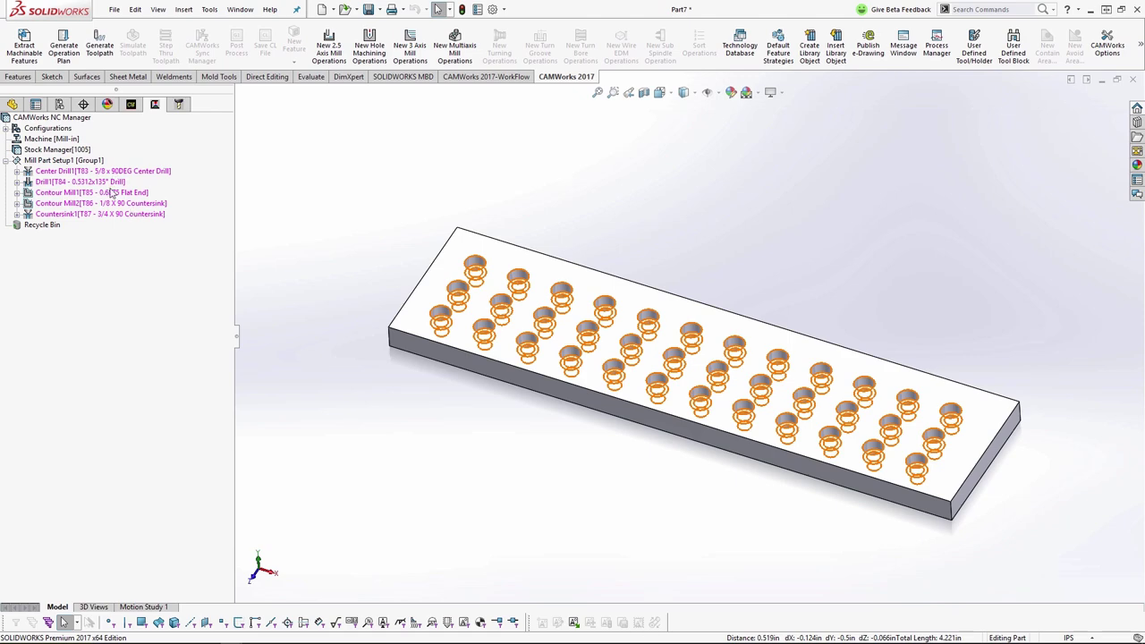
click(99, 45)
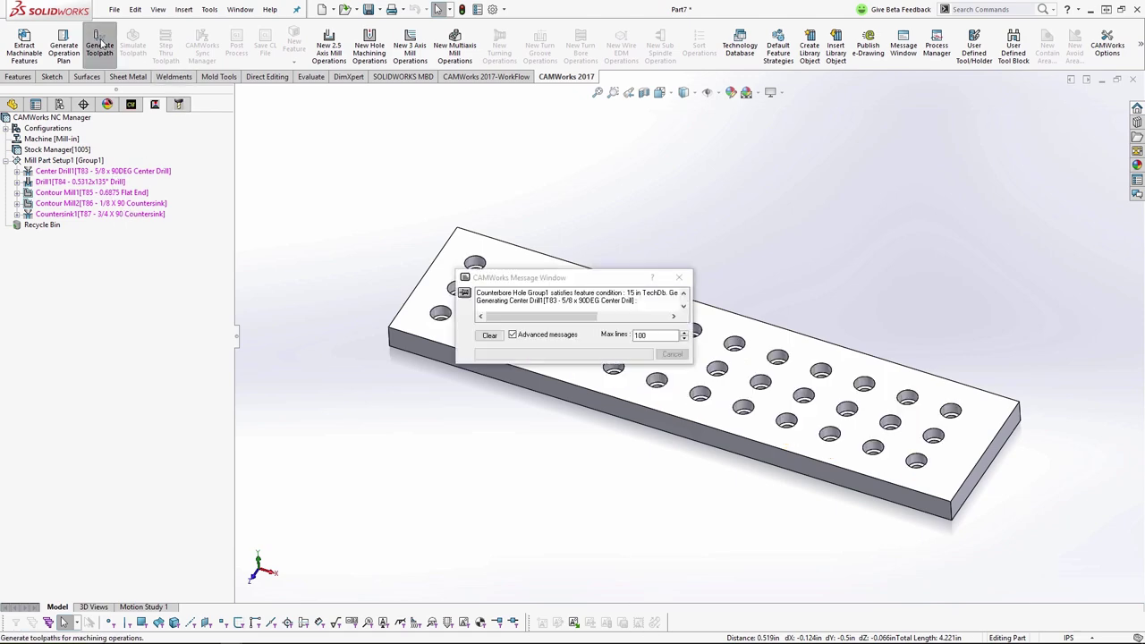
Step: Examine the toolpaths of the center drill, drill, both contour mill and countersink operations on the counterbored holes
click(130, 170)
scroll(471, 278, down, 10)
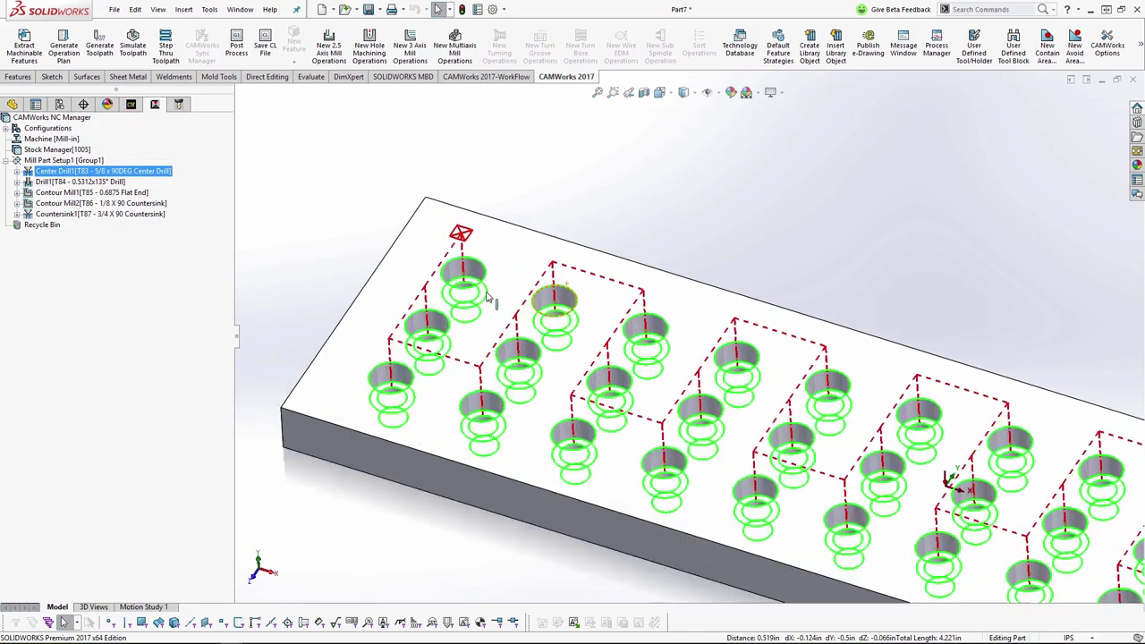
click(85, 182)
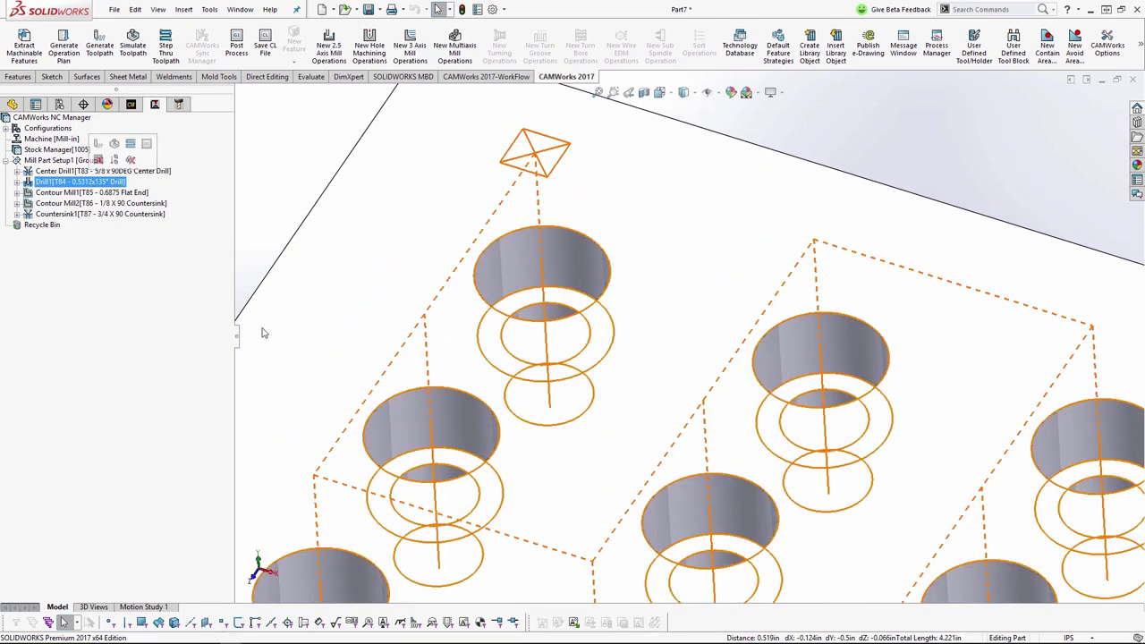
click(90, 192)
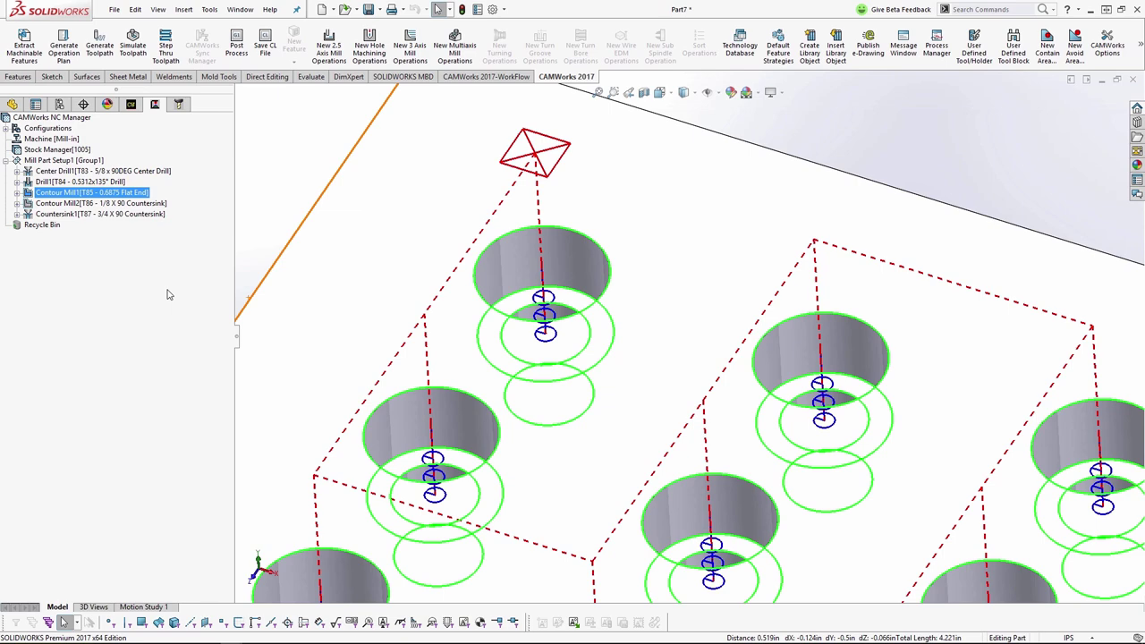
click(143, 203)
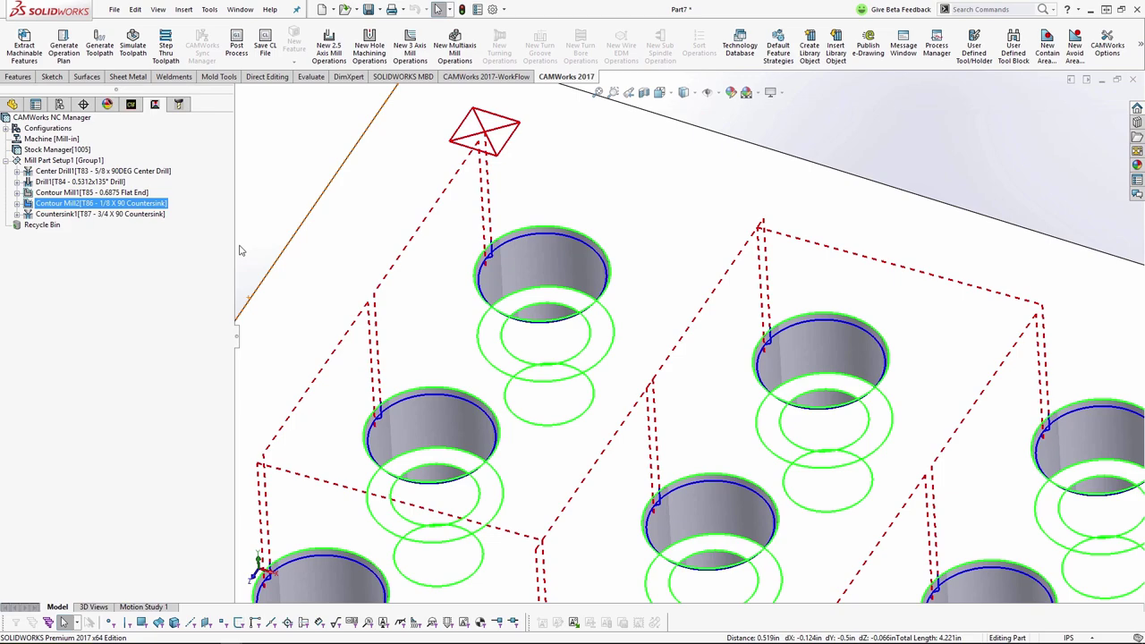
click(144, 214)
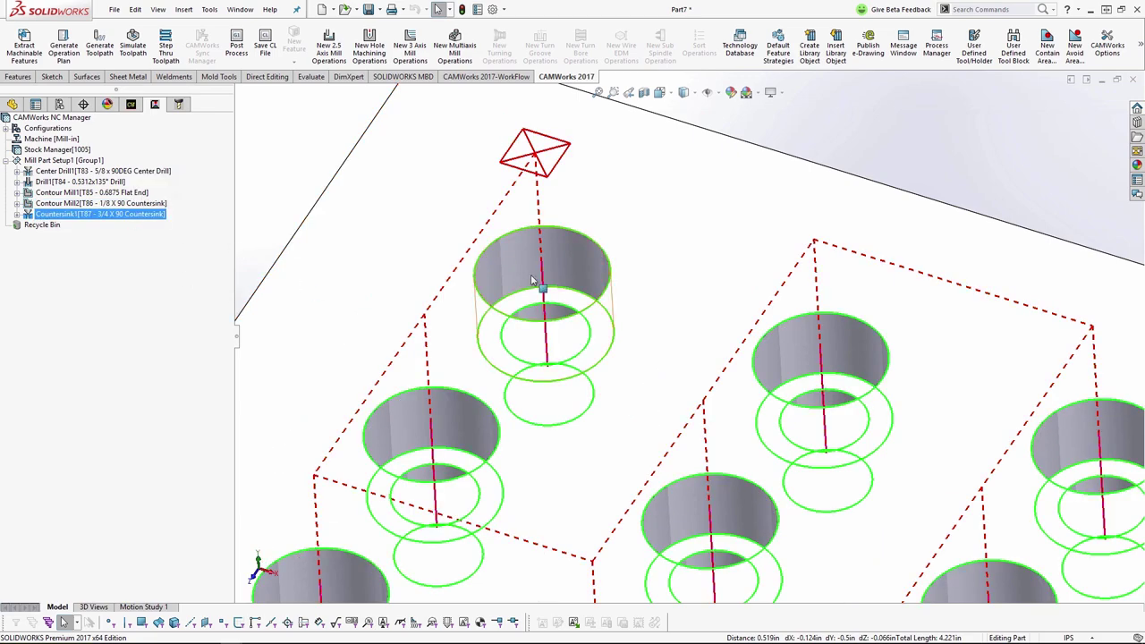
scroll(892, 447, up, 10)
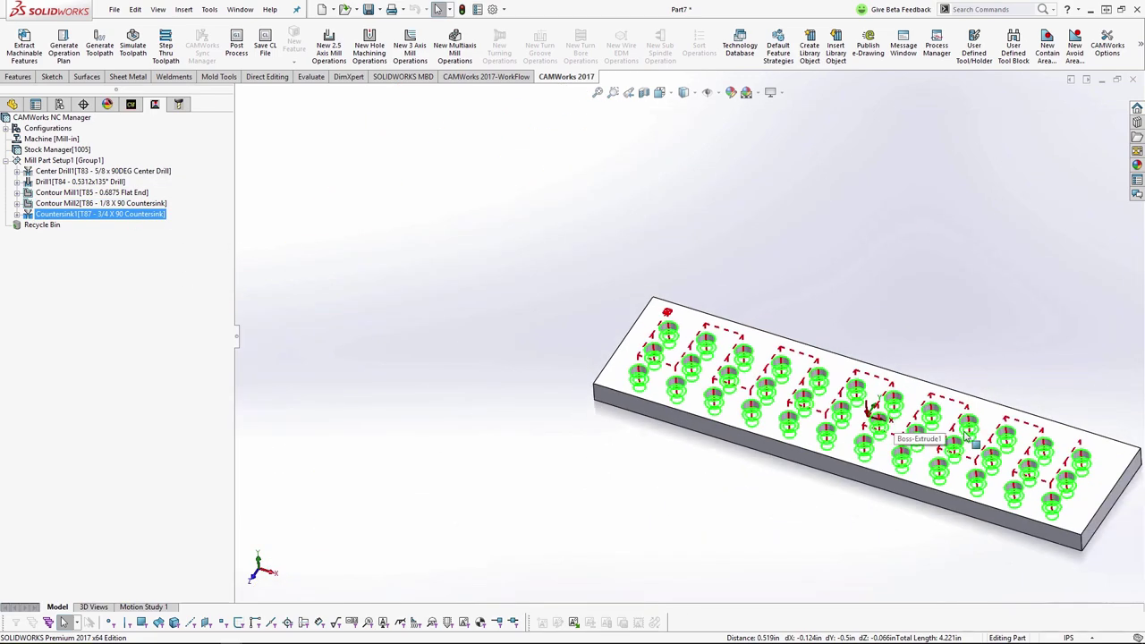
scroll(957, 438, down, 4)
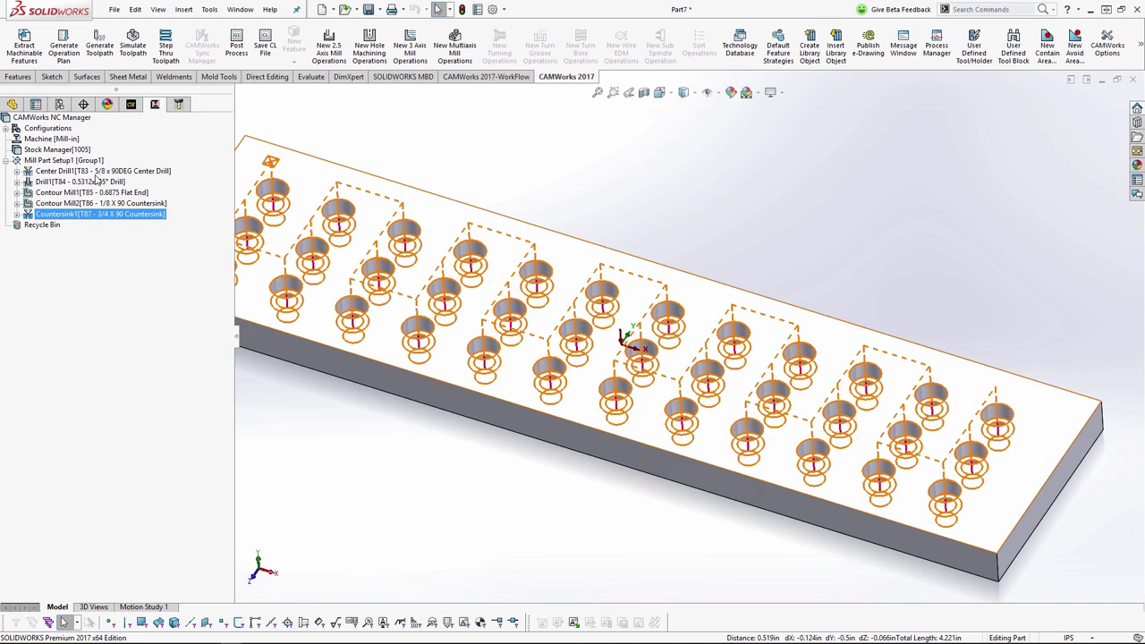
scroll(490, 291, down, 4)
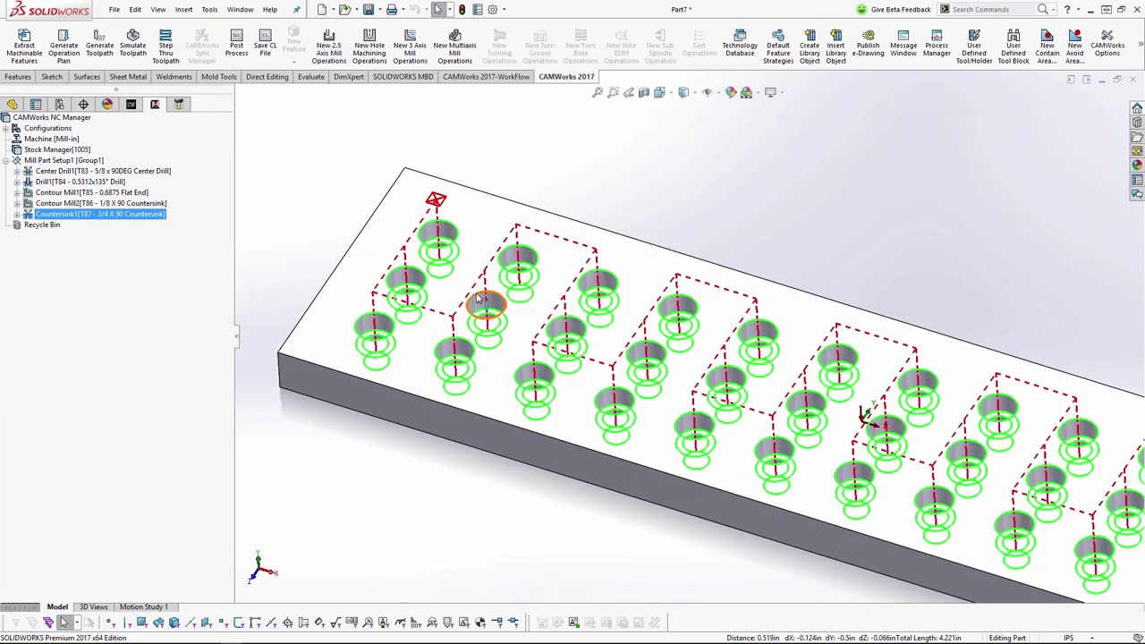
ctrl+click(105, 204)
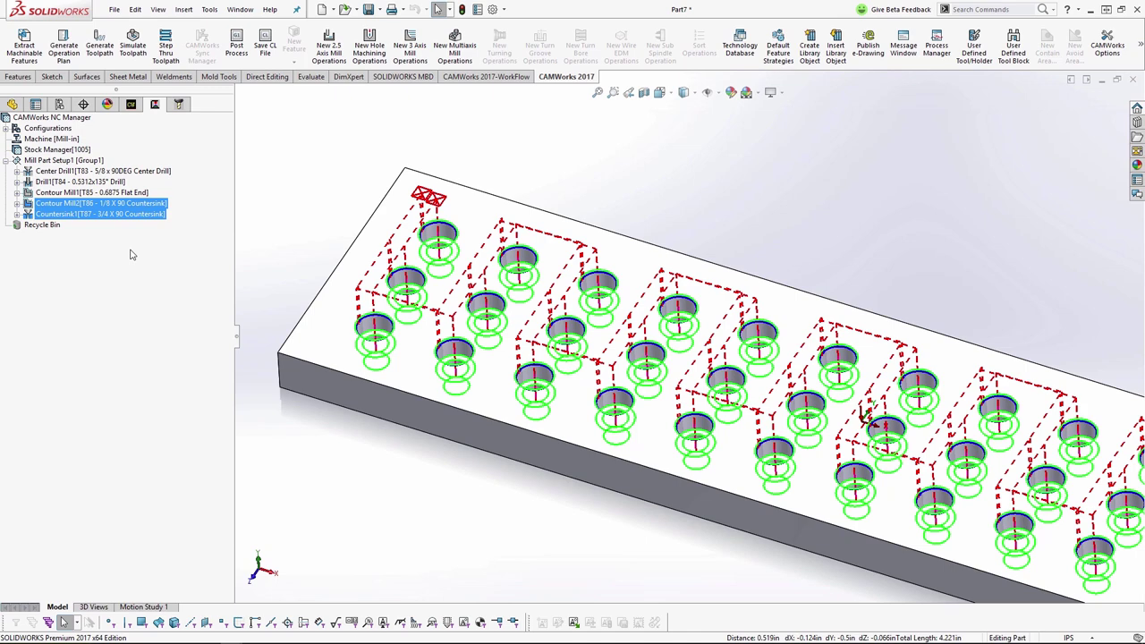
click(292, 173)
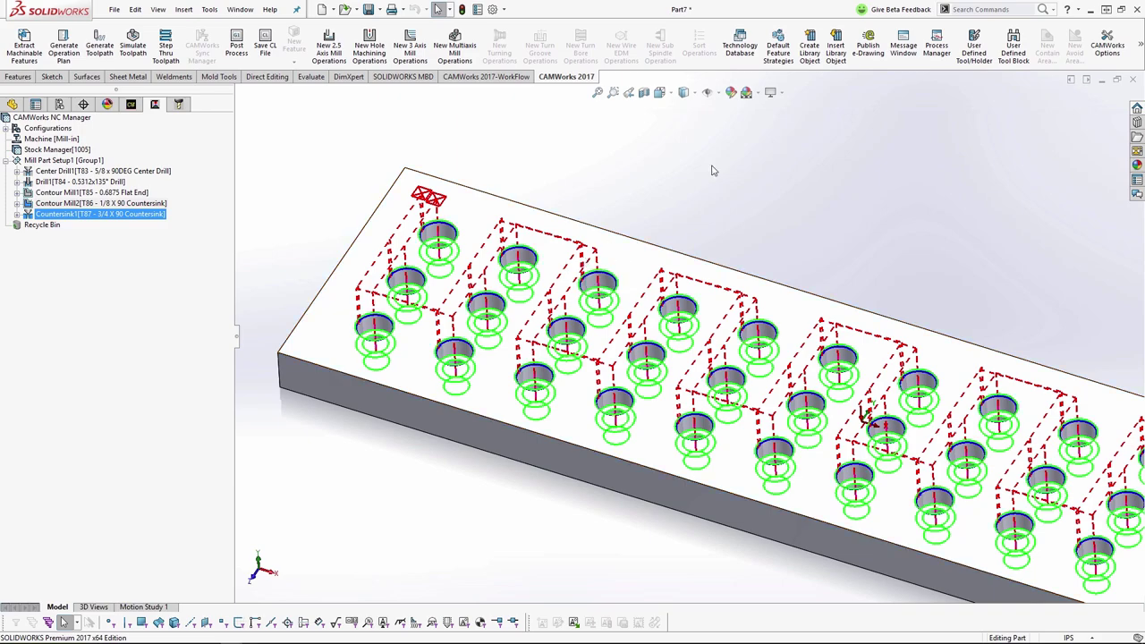
Step: Return to the Technology Database's mill feature strategies and display the user-defined strategies for Counterbore Hole
click(740, 44)
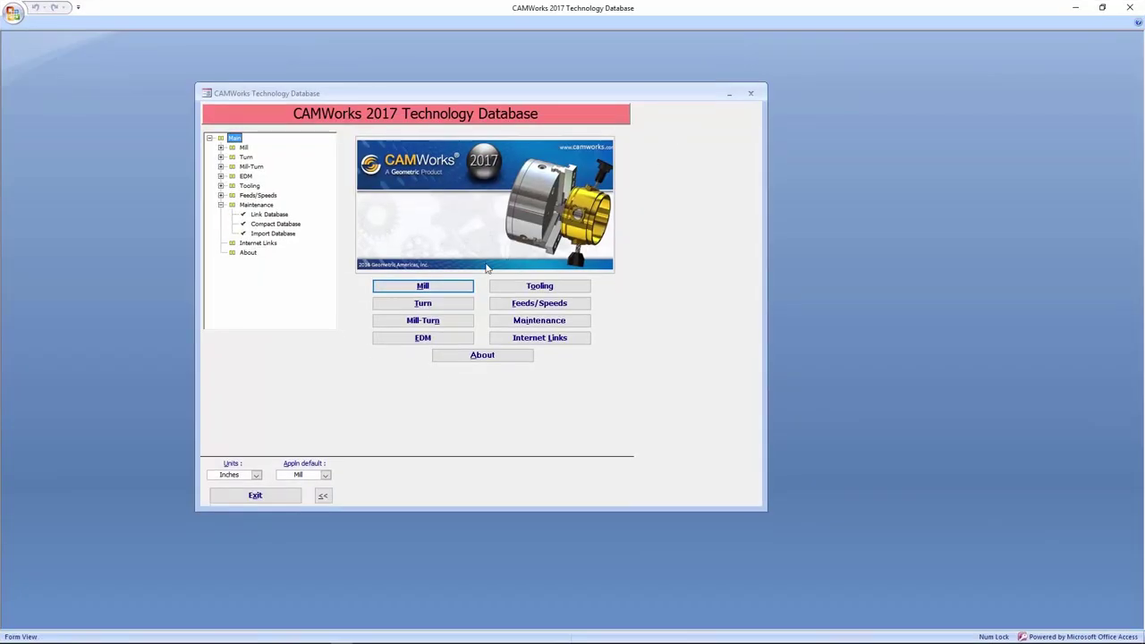
click(458, 288)
click(519, 231)
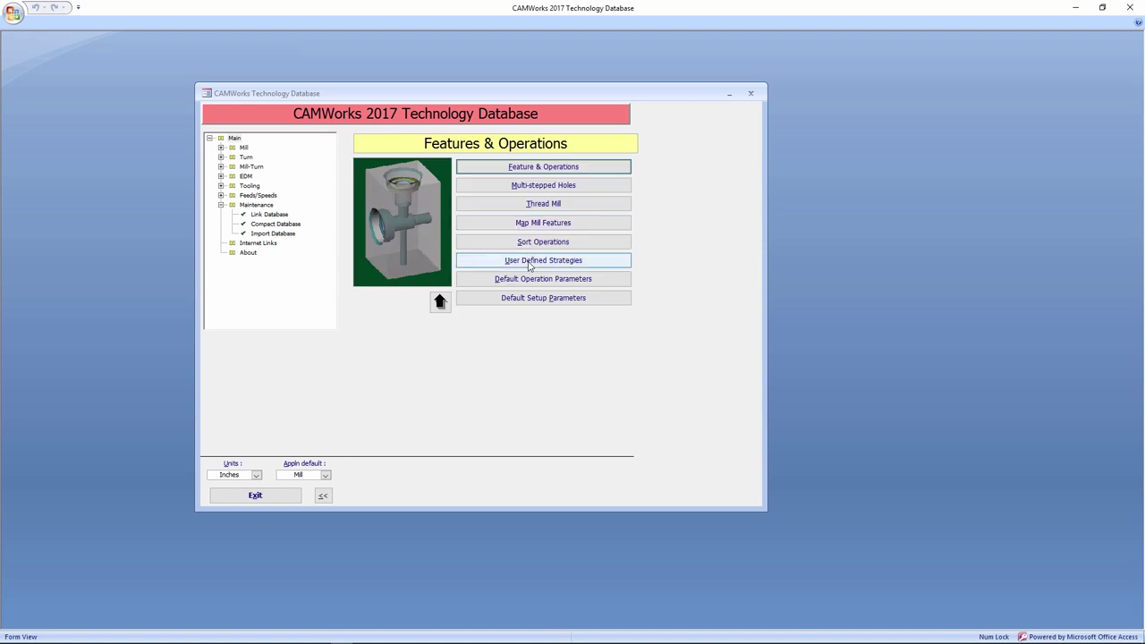
click(530, 261)
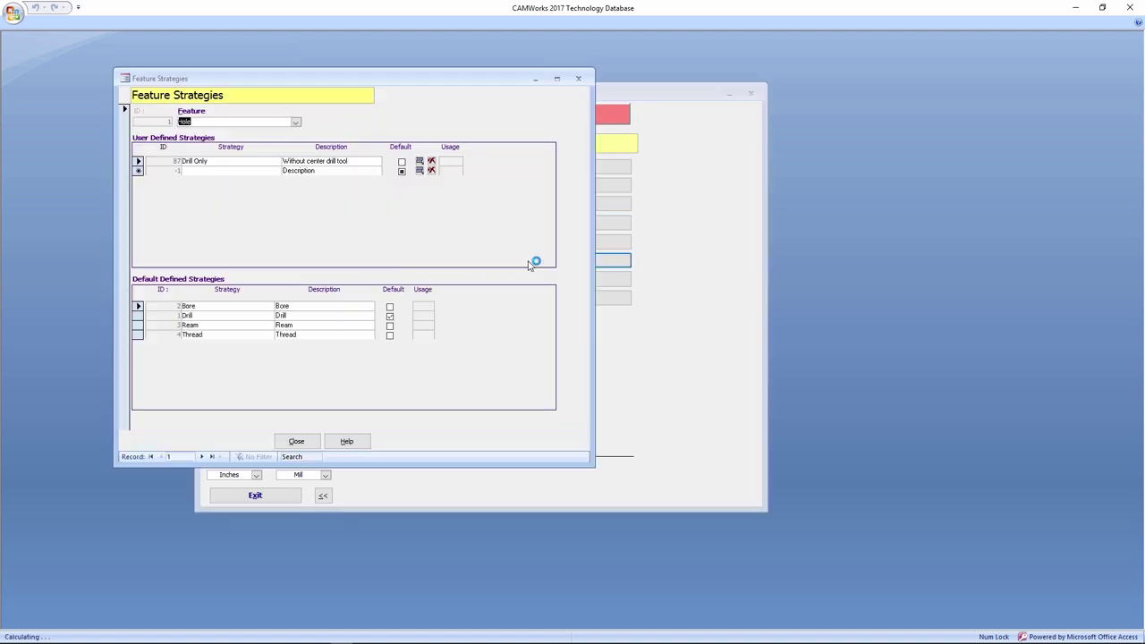
click(296, 123)
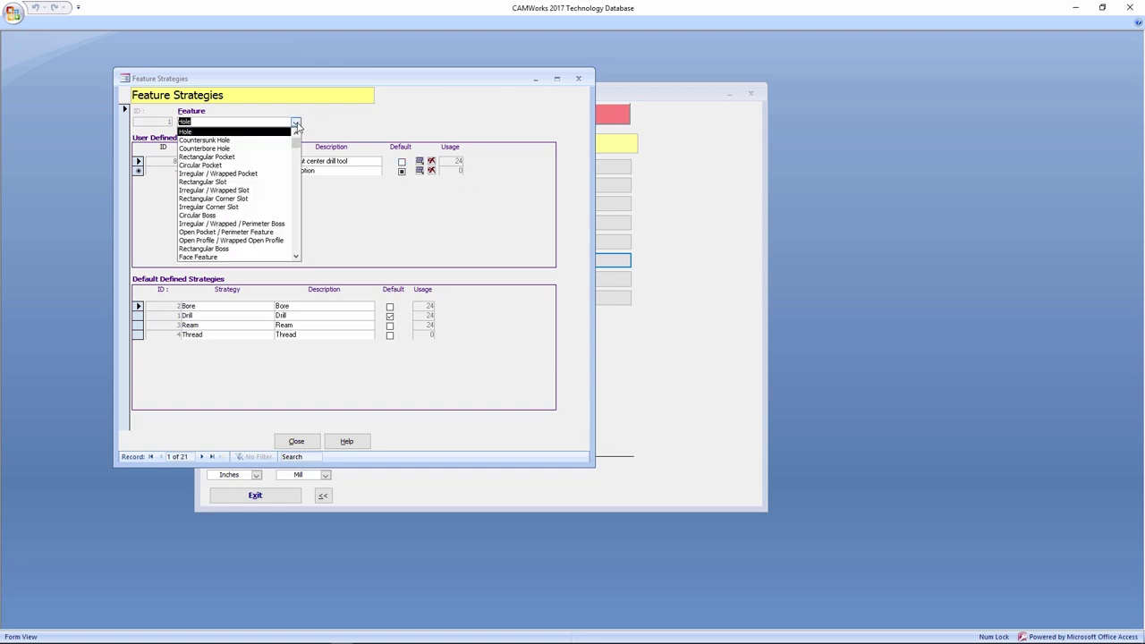
click(274, 150)
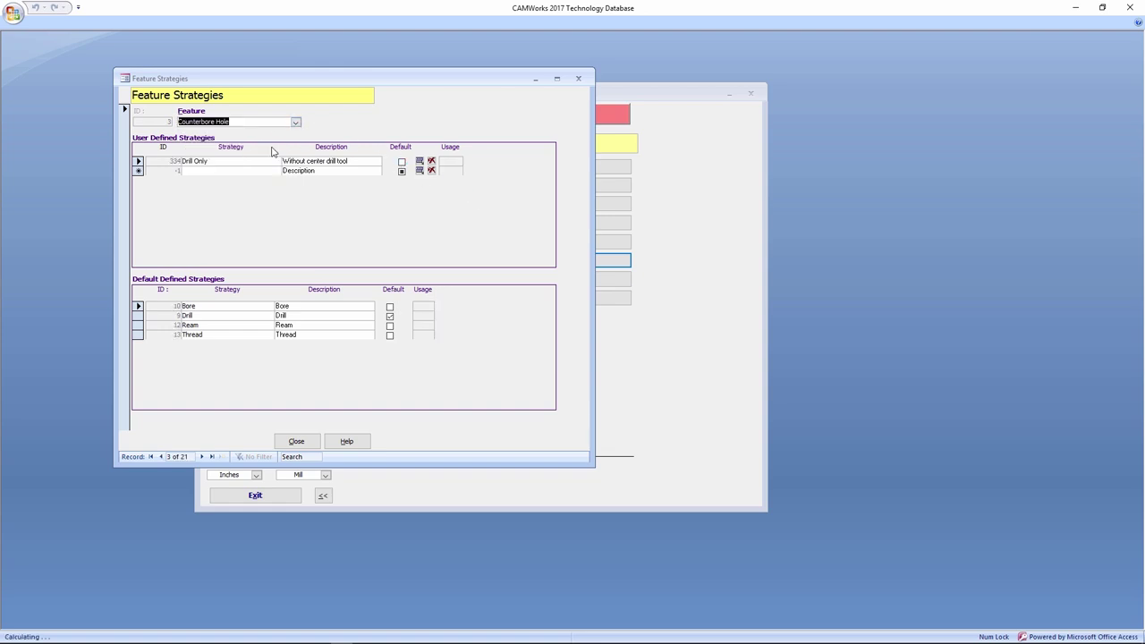
Step: Duplicate the Drill Only strategy for Counterbore Hole, name the copy "No C'Sink" and close the feature strategies
click(139, 161)
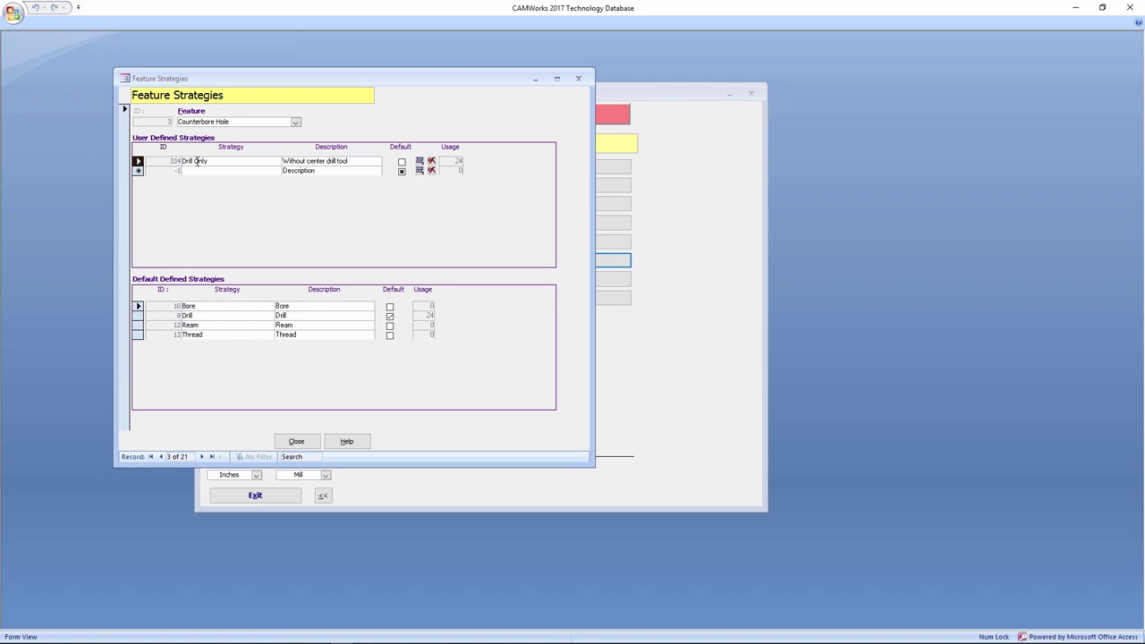
click(419, 162)
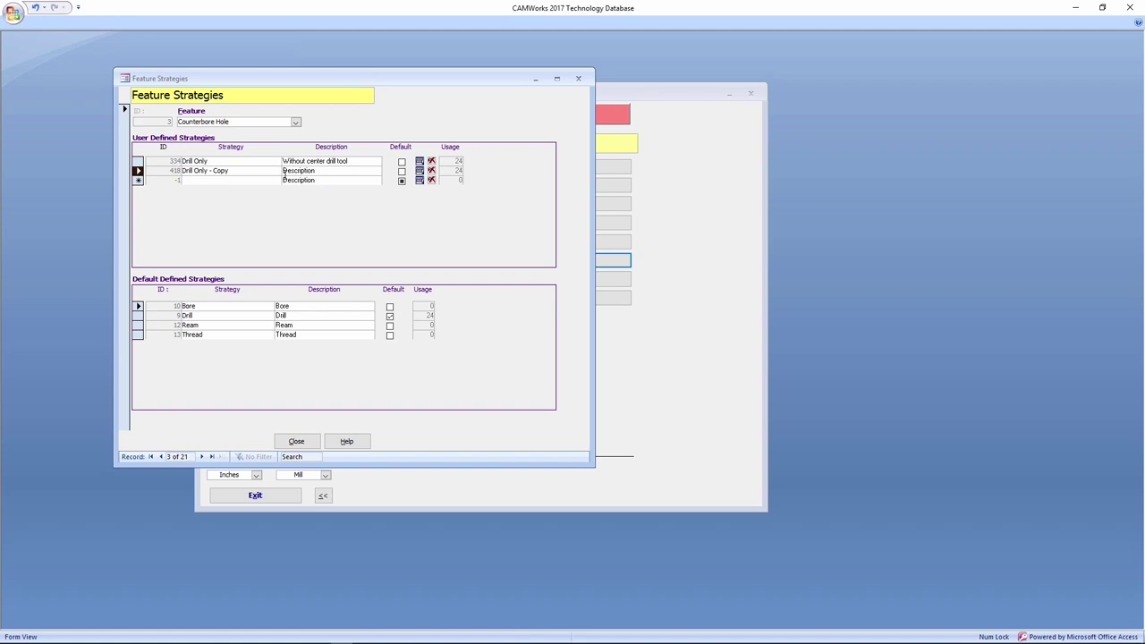
click(244, 170)
key(shift+Home)
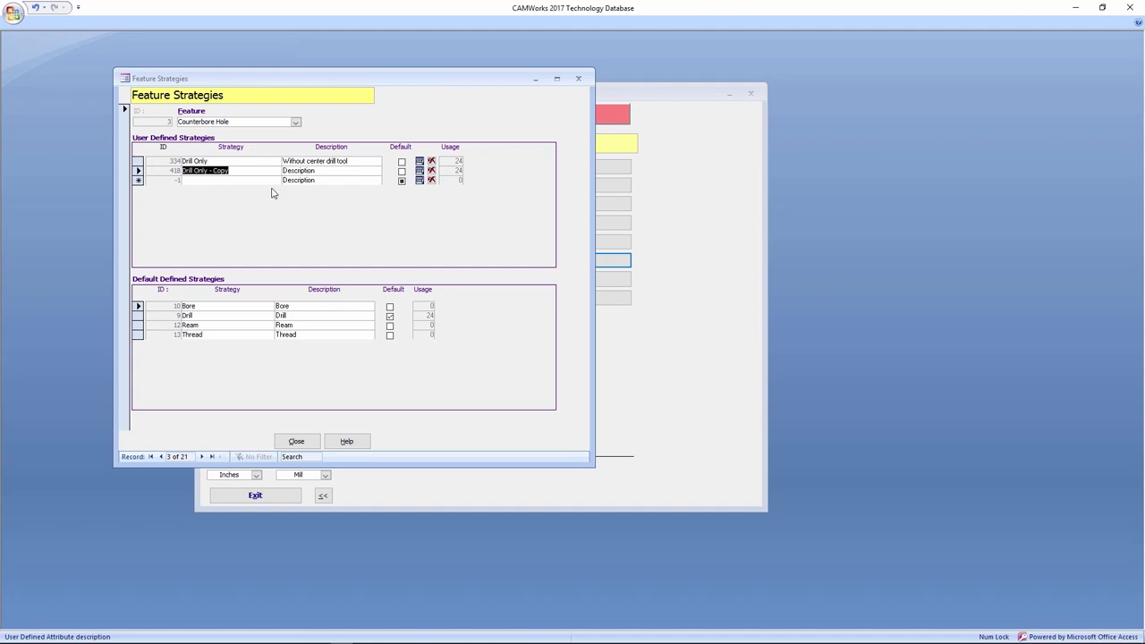
text(No C'Sink)
click(311, 441)
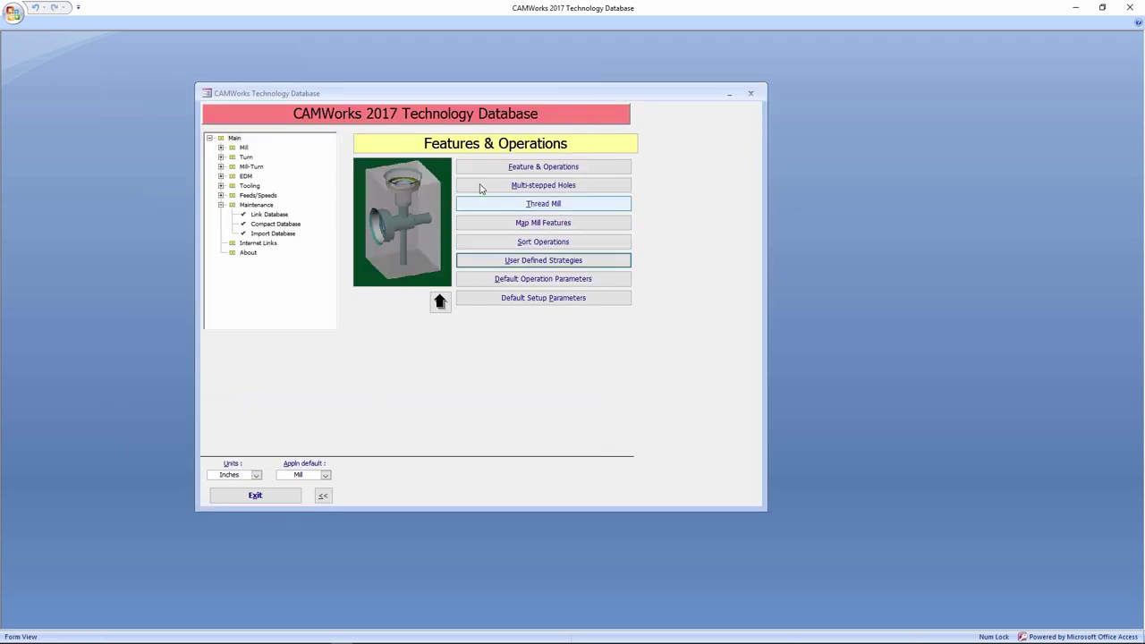
Step: Display the feature and operation conditions for Counterbore Hole and select all rows that use the No C'Sink strategy
click(489, 170)
click(384, 122)
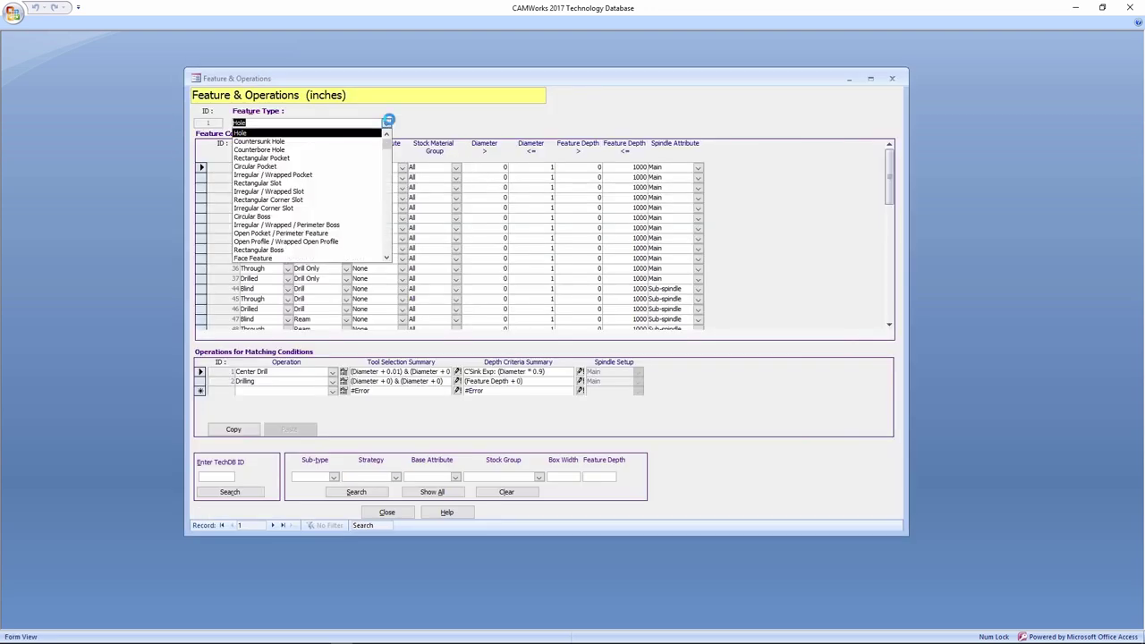
click(372, 150)
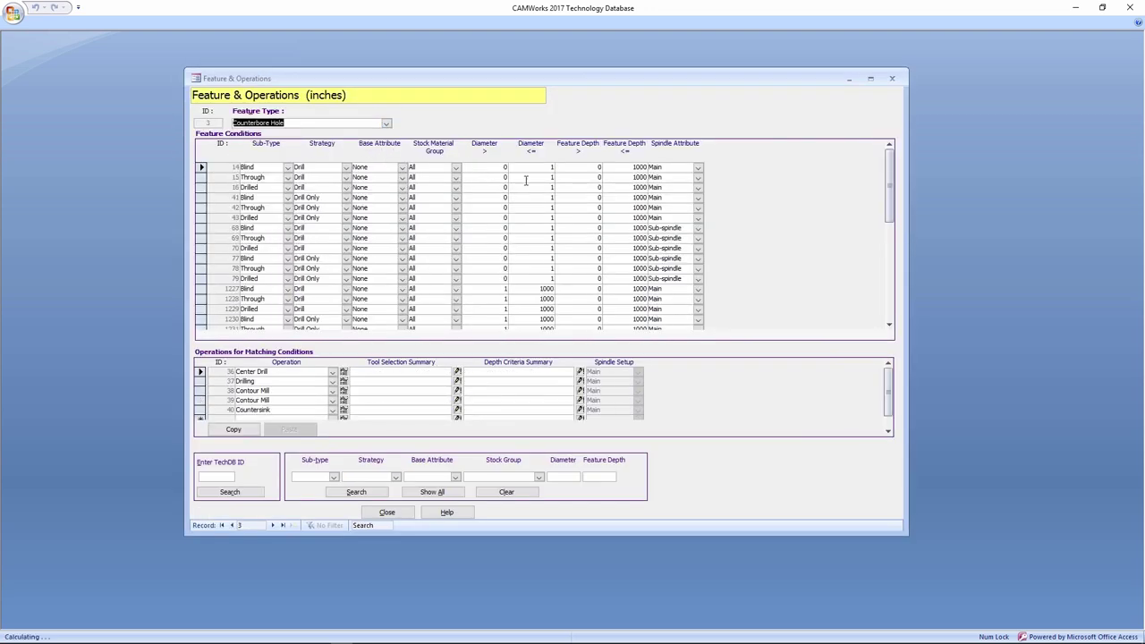
drag(889, 167, 886, 284)
click(201, 204)
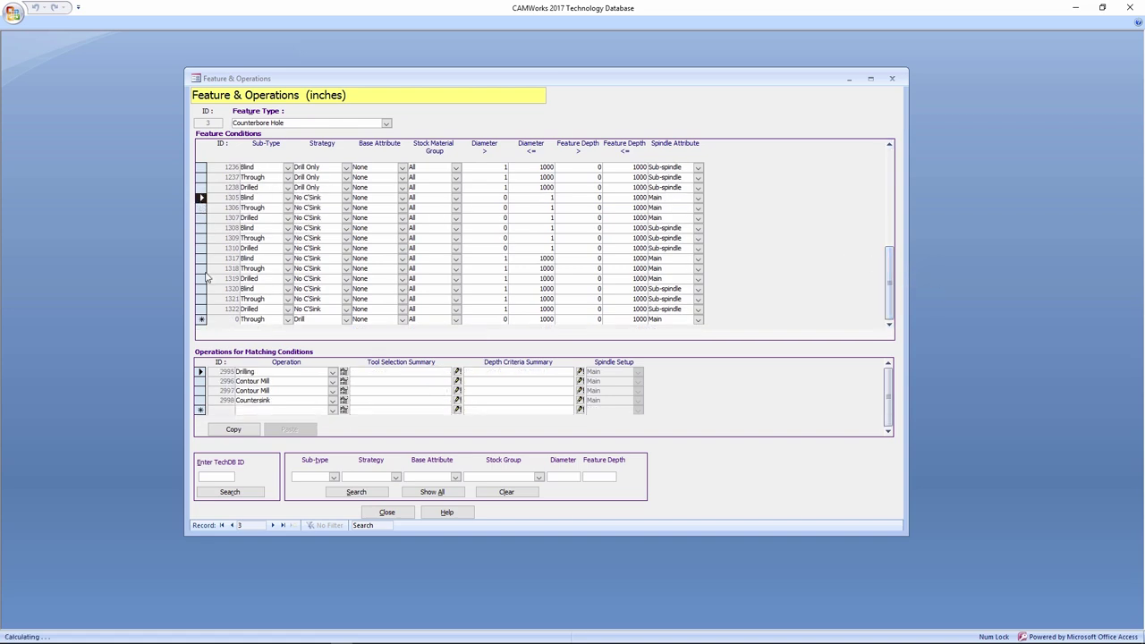
shift+click(200, 308)
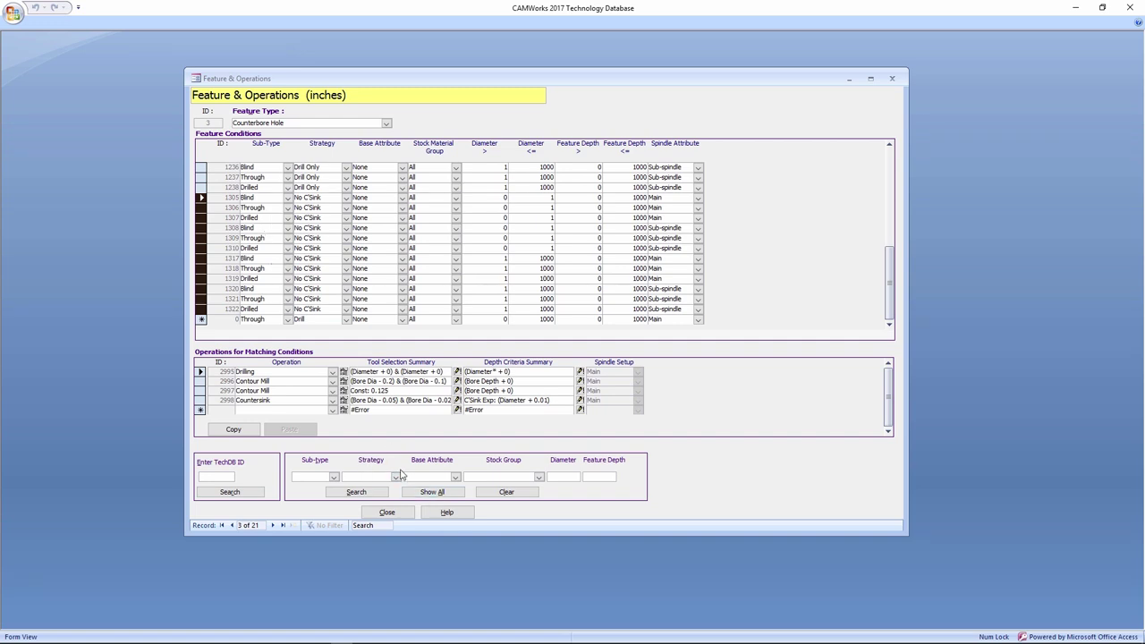
Step: Filter the counterbore hole conditions to sub-type Blind and strategy No C'Sink
click(333, 477)
click(313, 484)
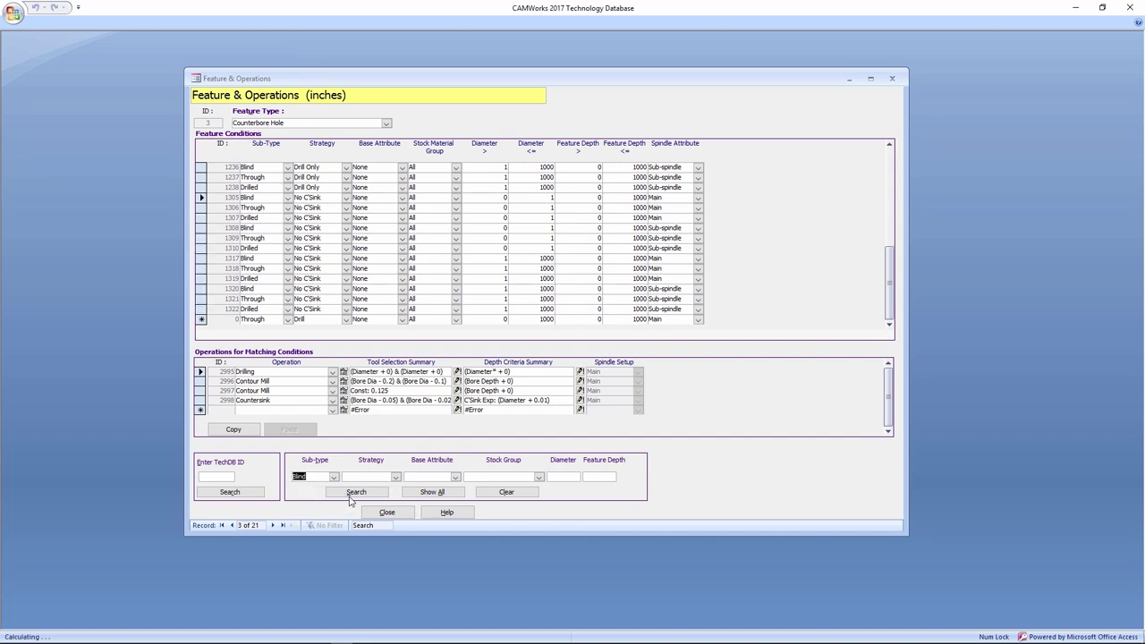
click(396, 477)
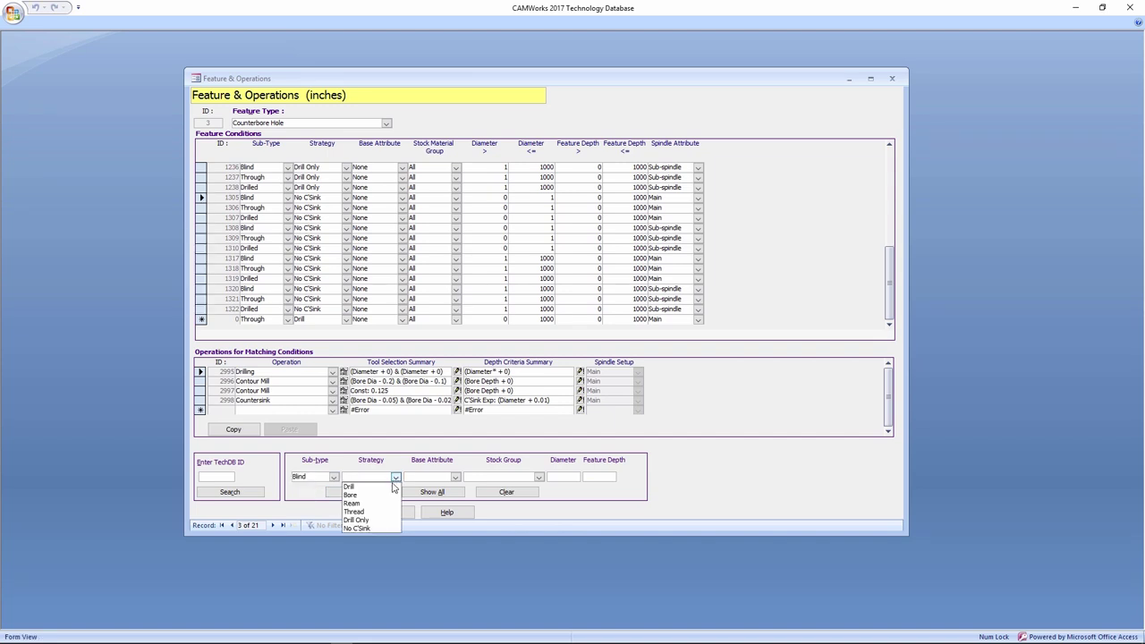
click(376, 528)
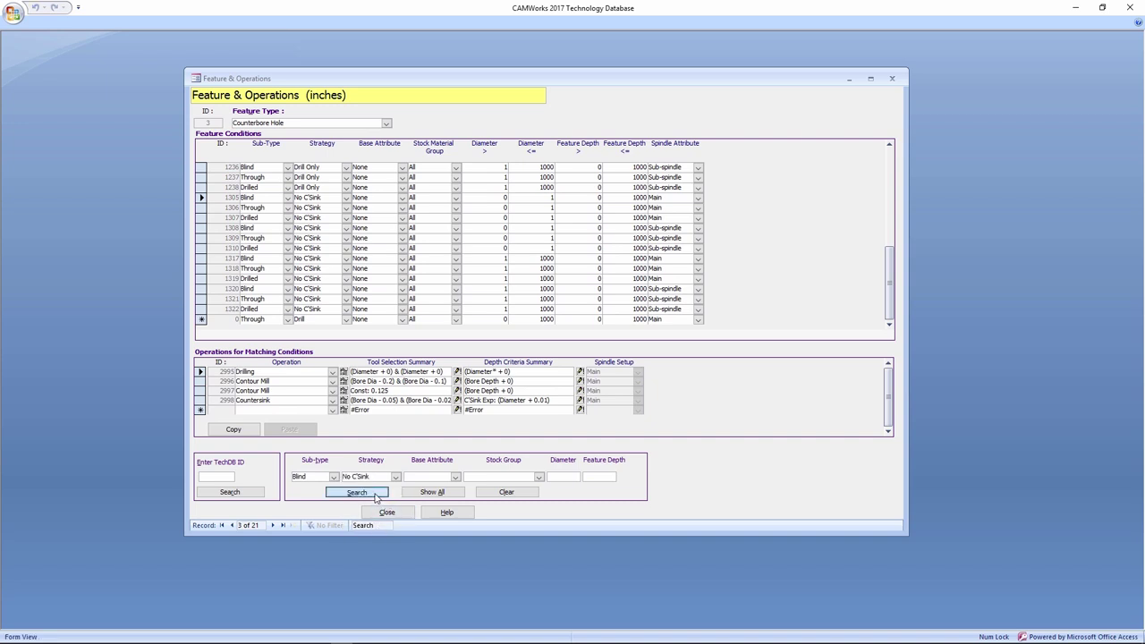
click(376, 493)
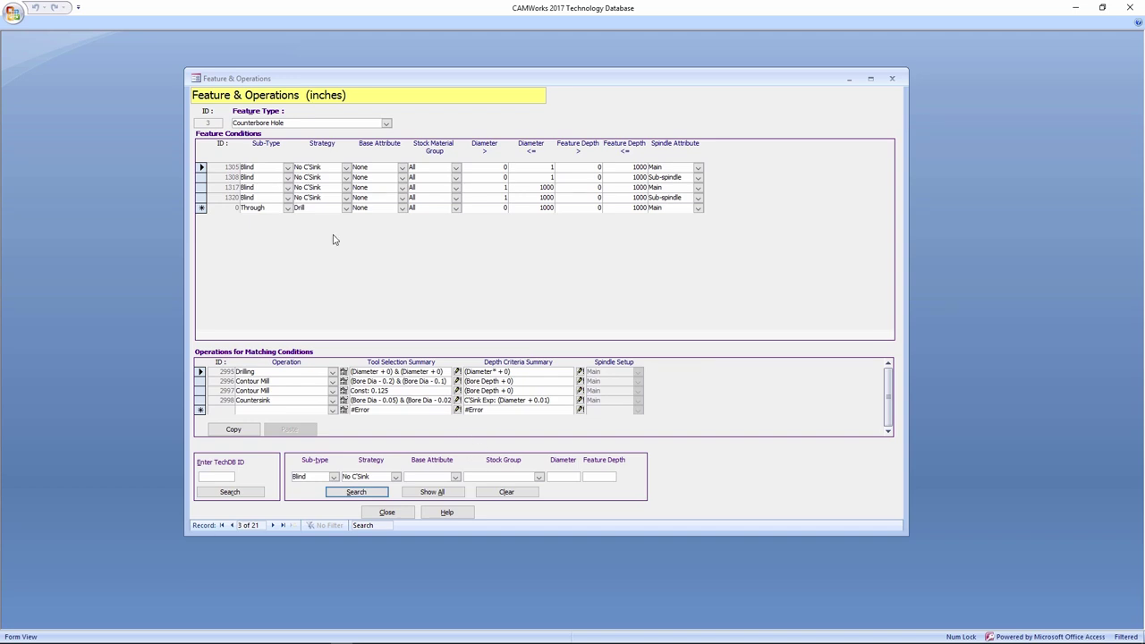
Step: Delete the 0.125 Contour Mill and the Countersink operations from the blind, main-spindle condition for diameters up to 1
click(201, 179)
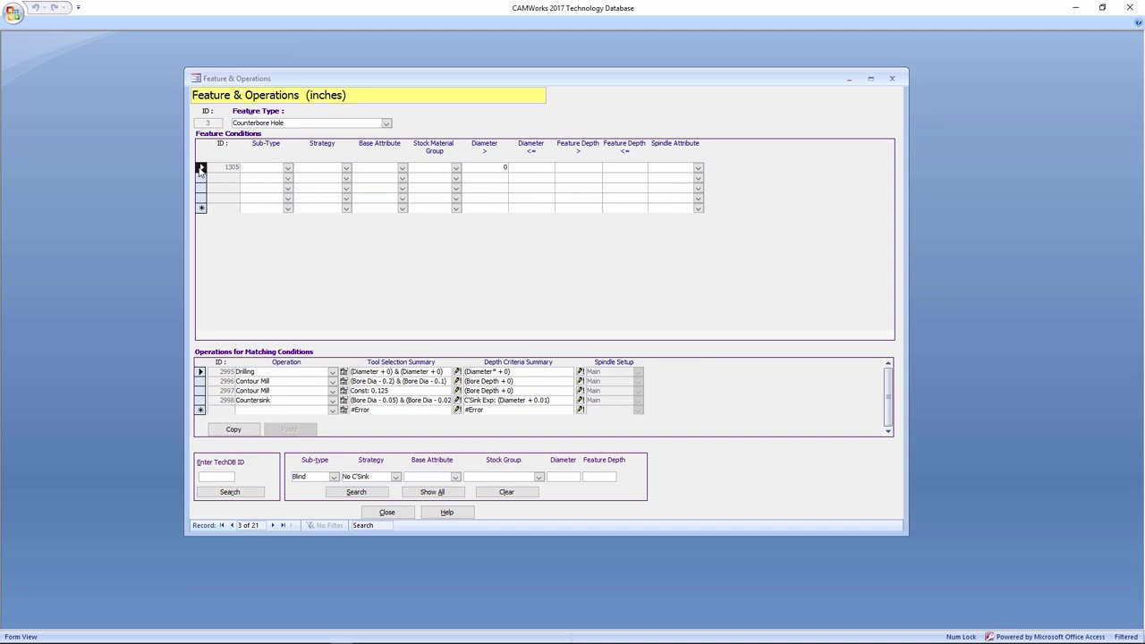
click(202, 393)
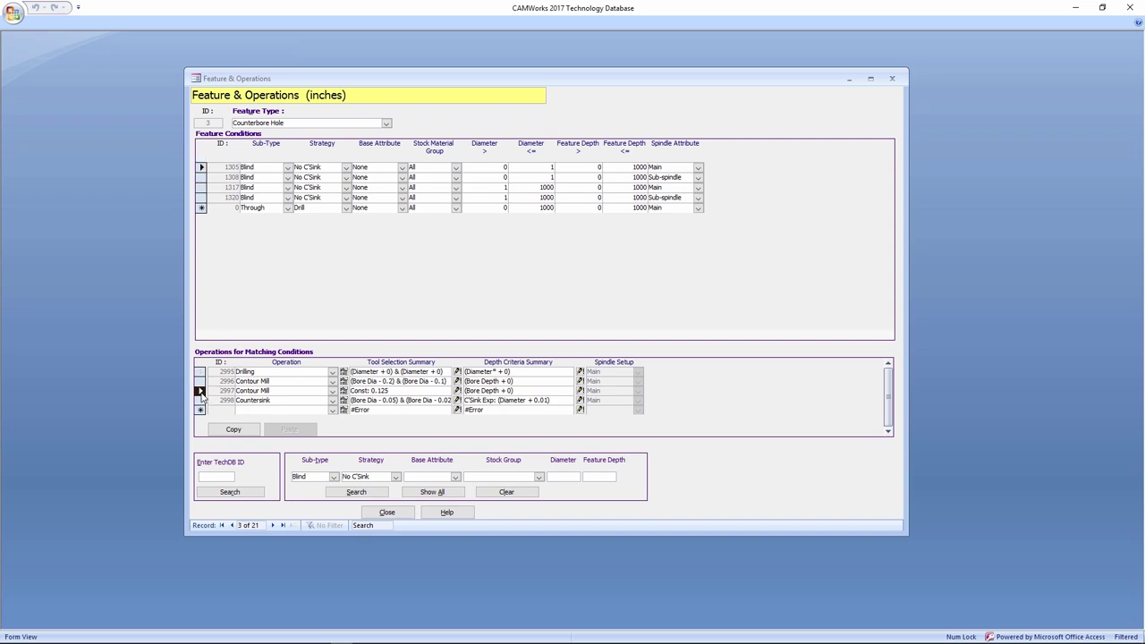
click(200, 401)
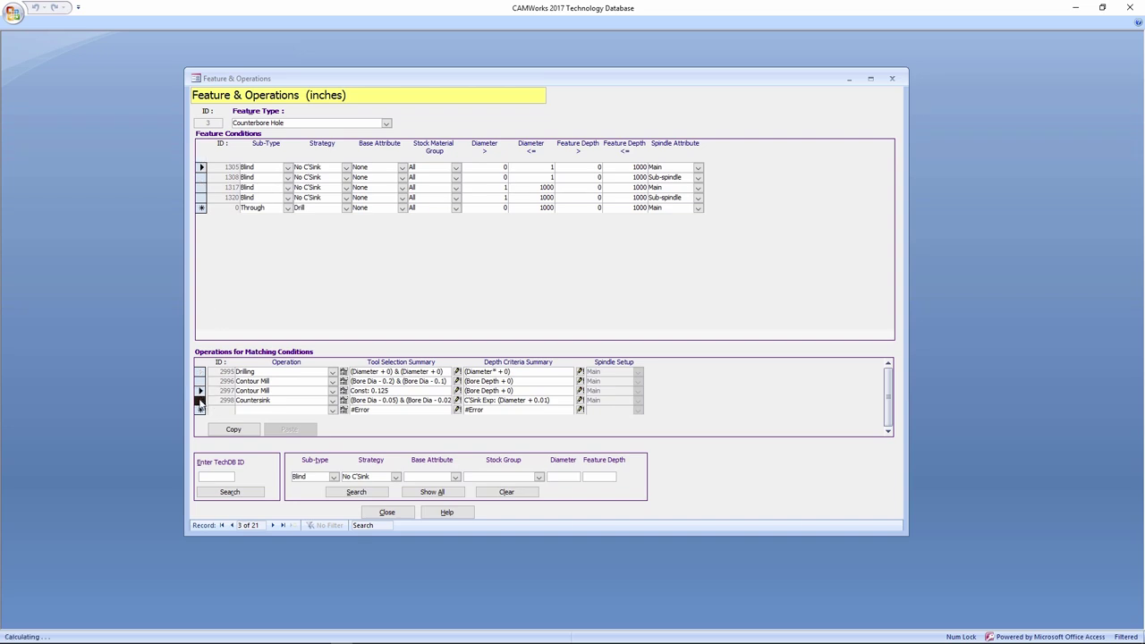
click(201, 393)
key(Delete)
click(548, 363)
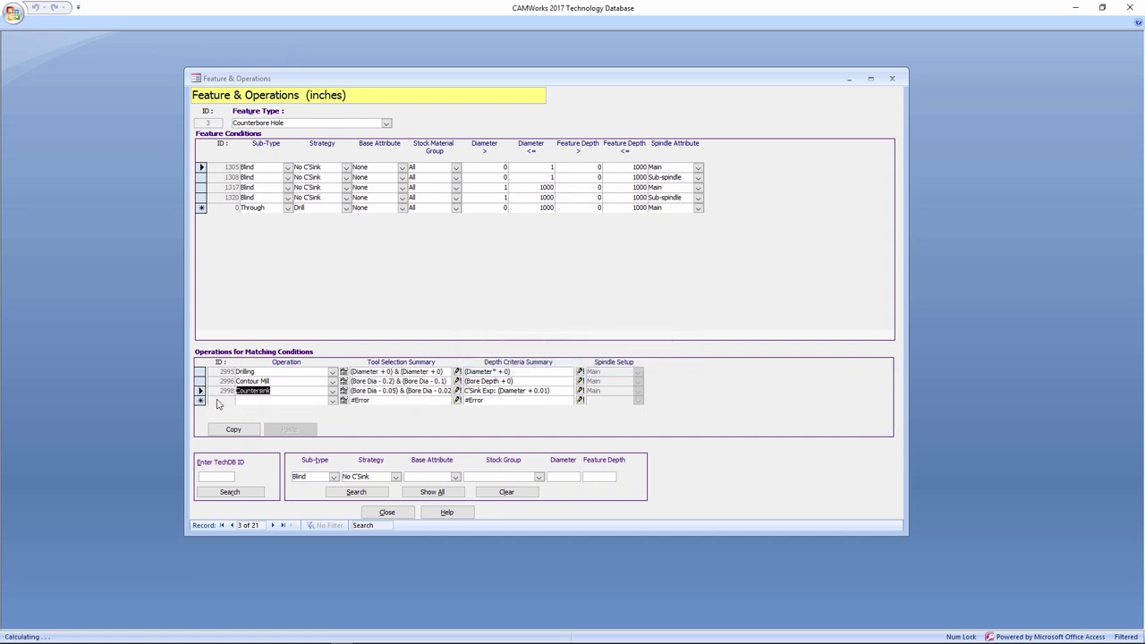
click(200, 391)
key(Delete)
click(543, 365)
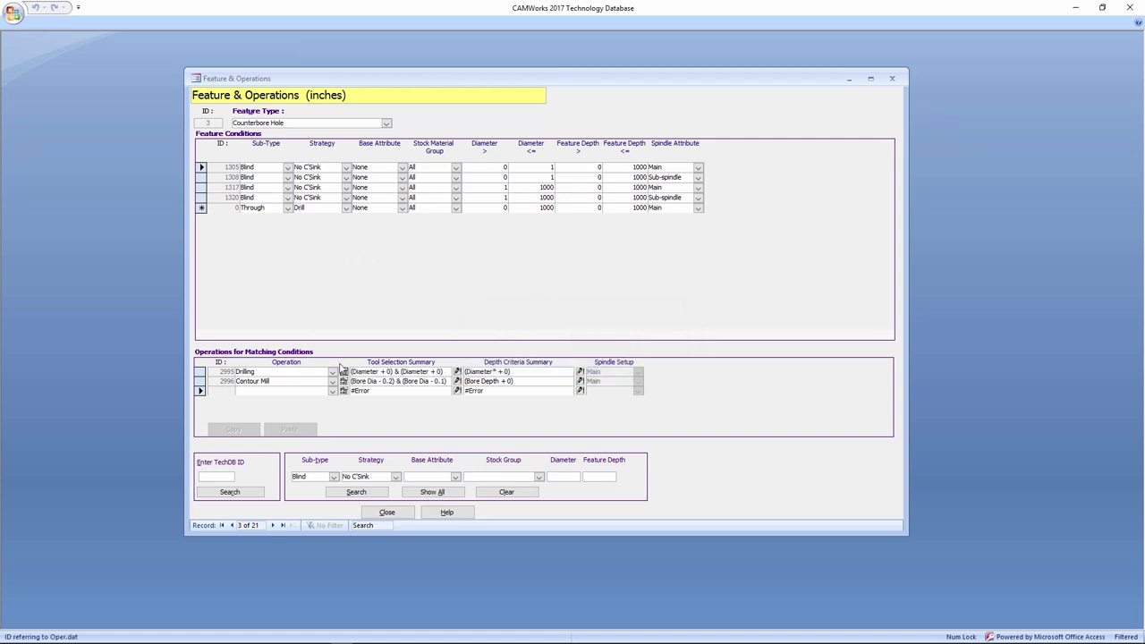
Step: Filter to Through sub-type conditions and delete the 0.125 Contour Mill and Countersink operations from the main-spindle condition for diameters up to 1
click(334, 477)
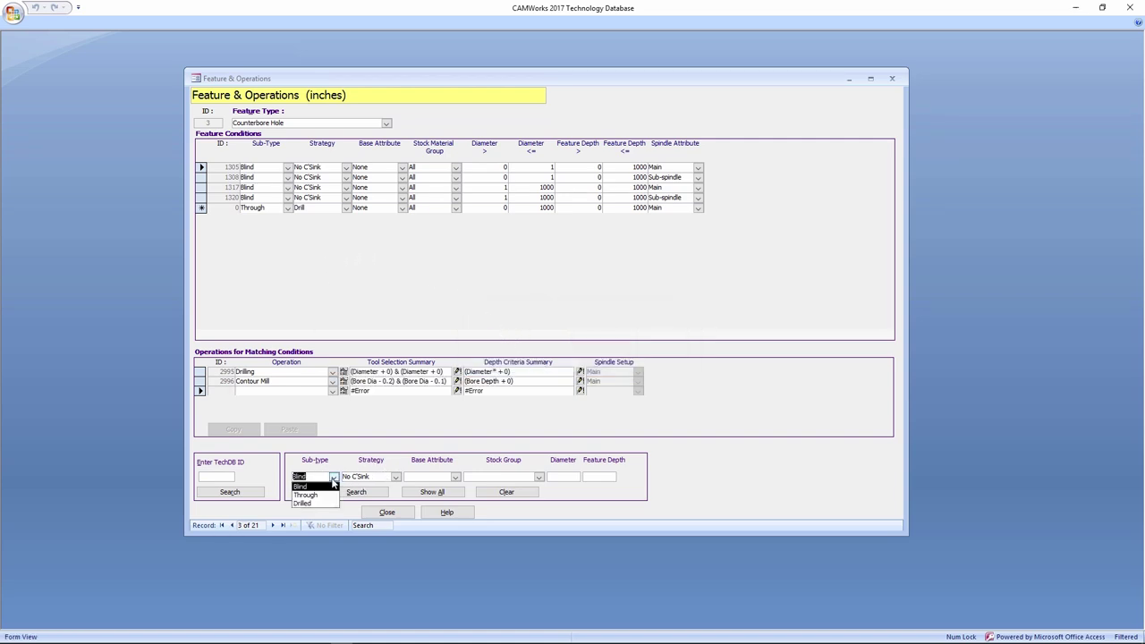
click(324, 498)
click(355, 493)
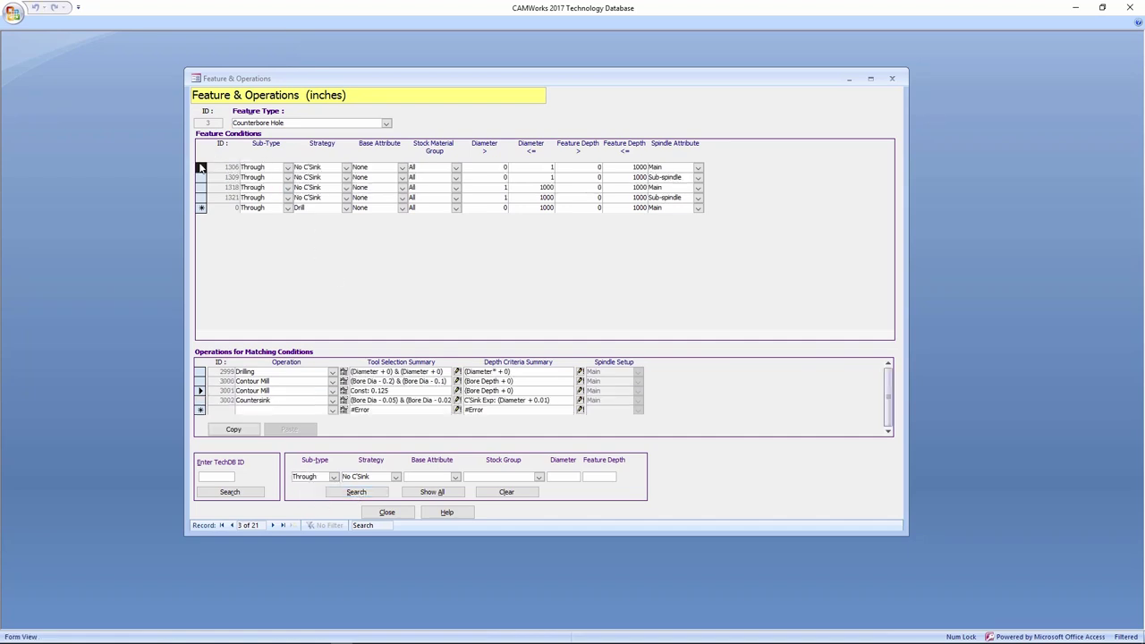
click(200, 391)
shift+click(200, 402)
key(Delete)
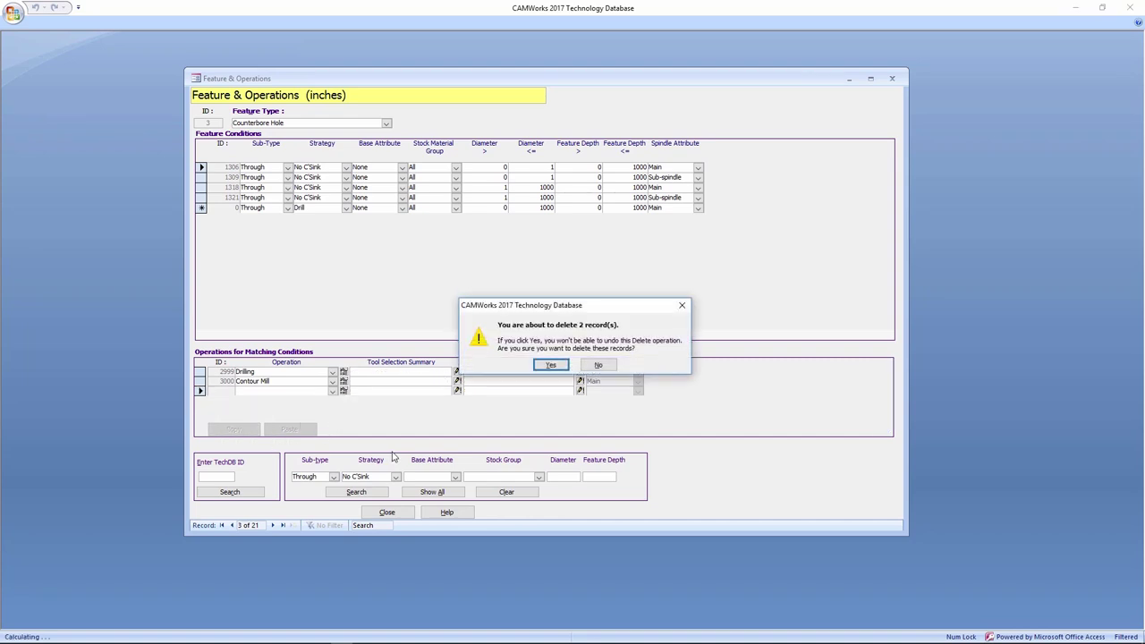
key(Return)
Step: Delete the 0.125 Contour Mill and Countersink operations from the through, sub-spindle condition for diameters up to 1
click(200, 177)
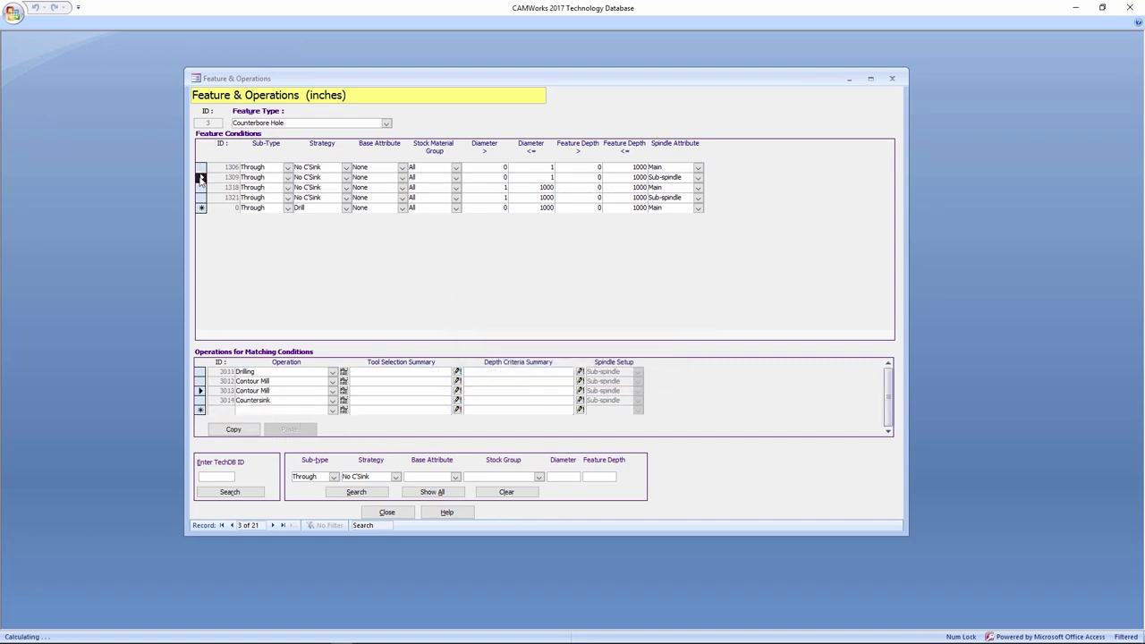
click(200, 392)
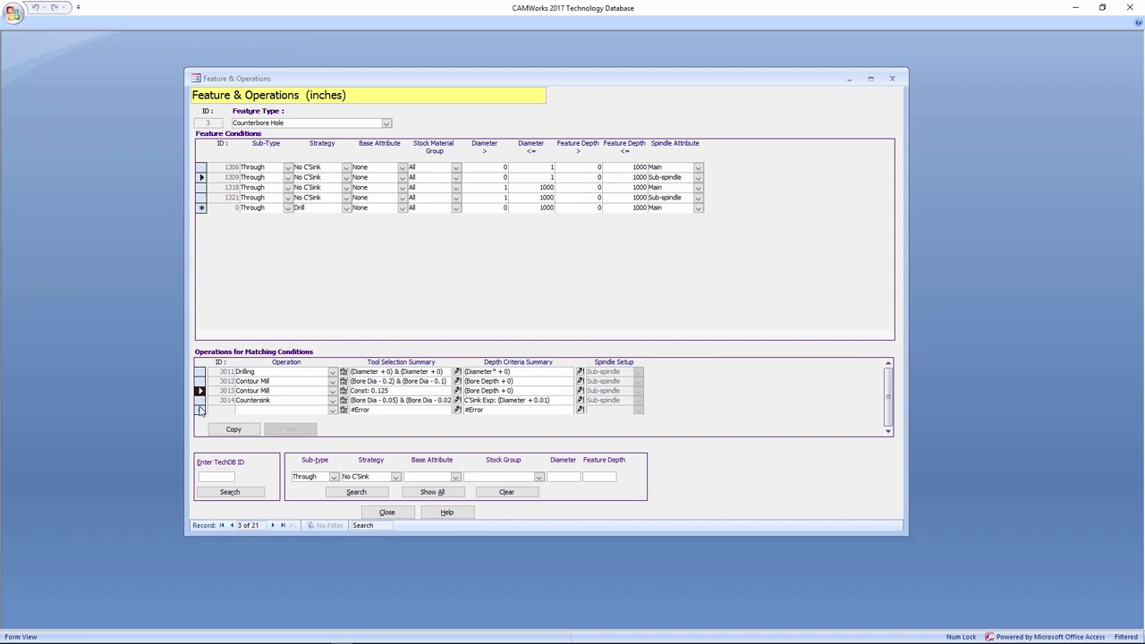
shift+click(200, 399)
key(Delete)
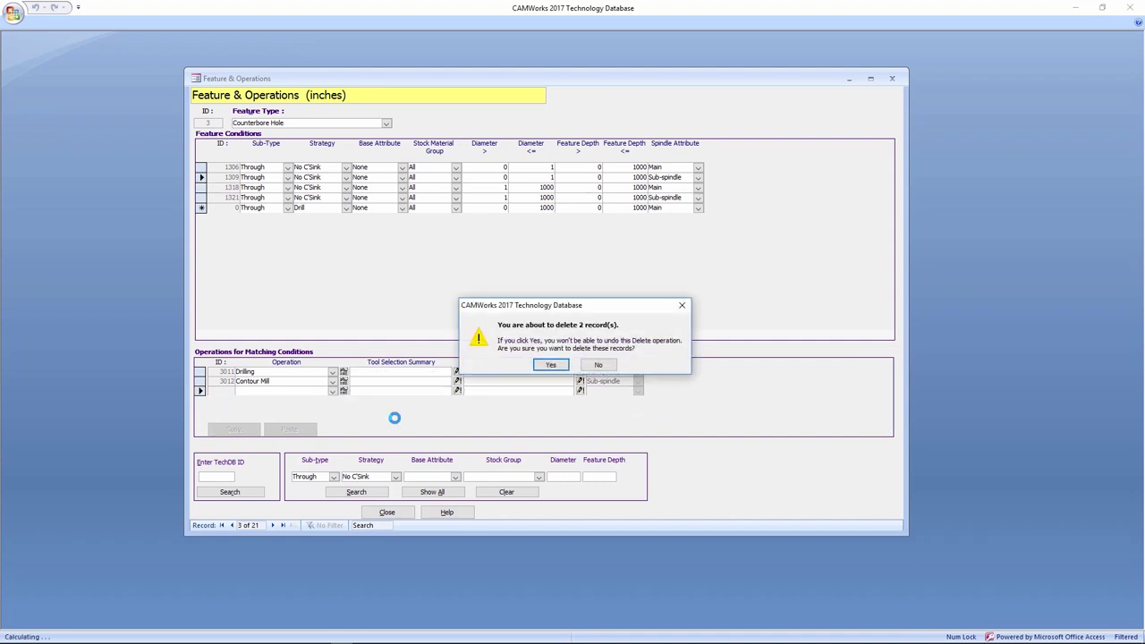
key(Return)
Step: Delete both 0.5 Contour Mill operations from the through, main-spindle condition for diameters above 1
click(200, 188)
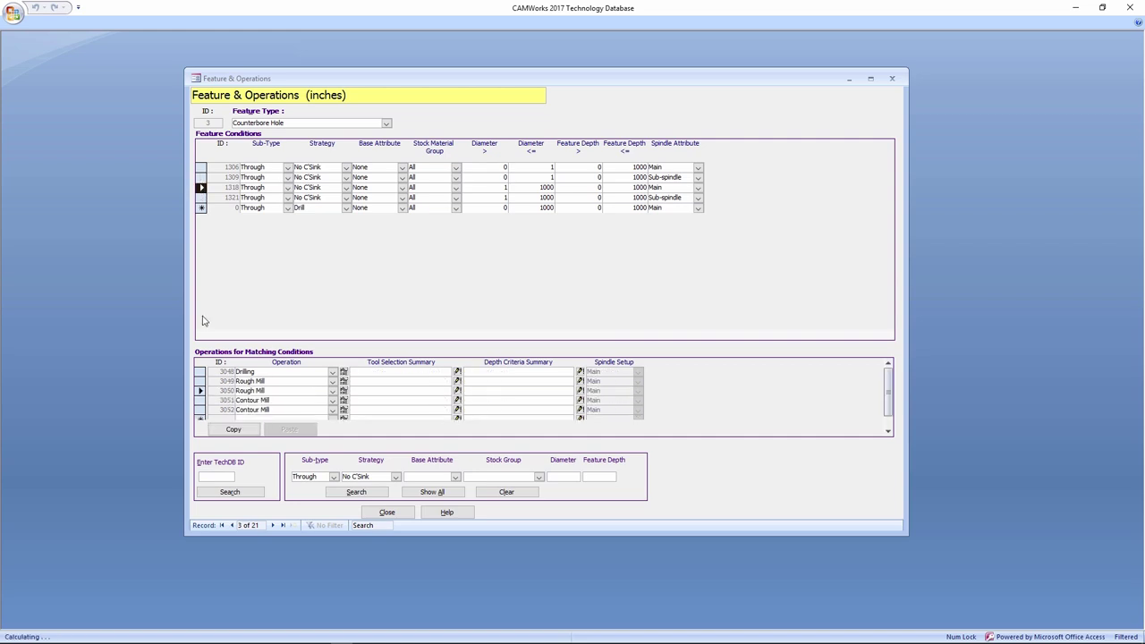
click(200, 401)
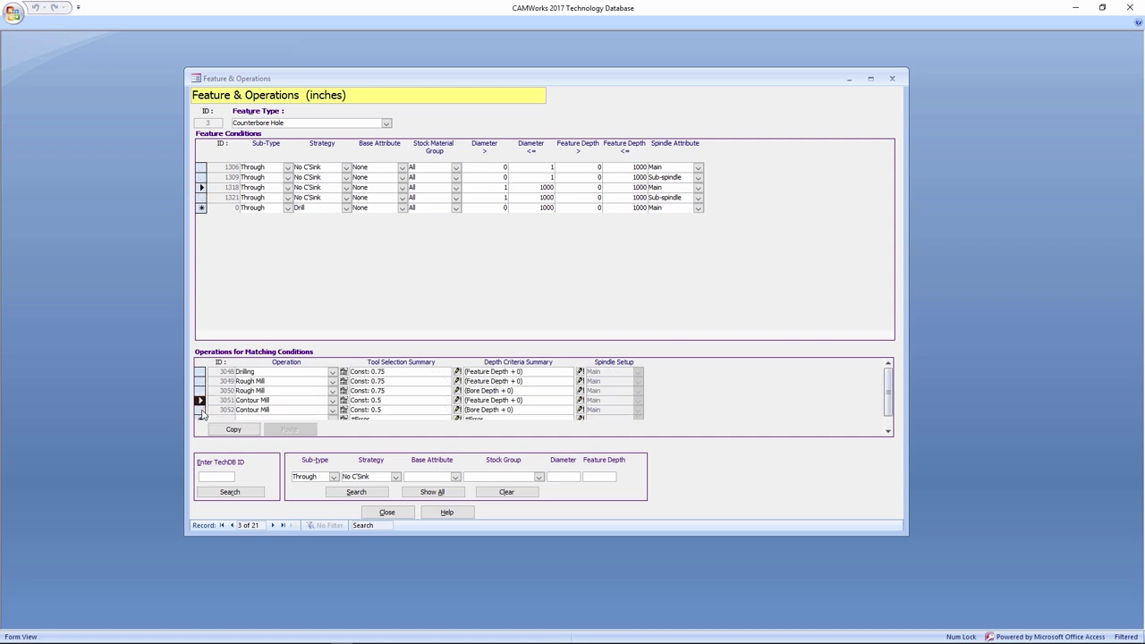
shift+click(201, 410)
key(Delete)
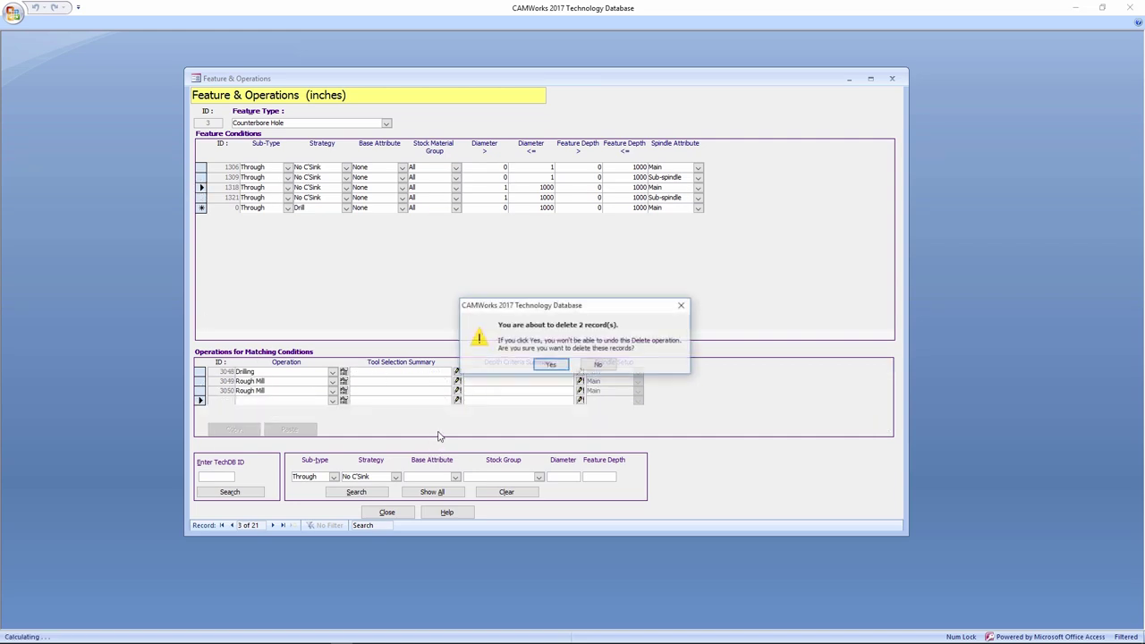
key(Return)
Step: Delete both 0.5 Contour Mill operations from the through, sub-spindle condition for diameters above 1
click(201, 197)
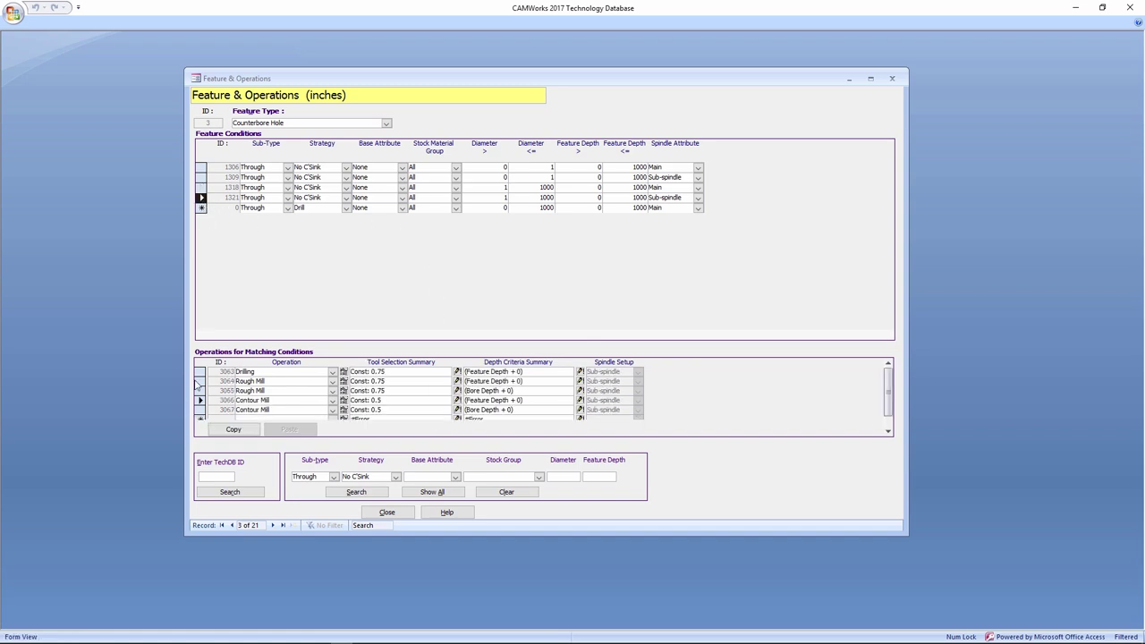
click(200, 400)
shift+click(201, 410)
key(Delete)
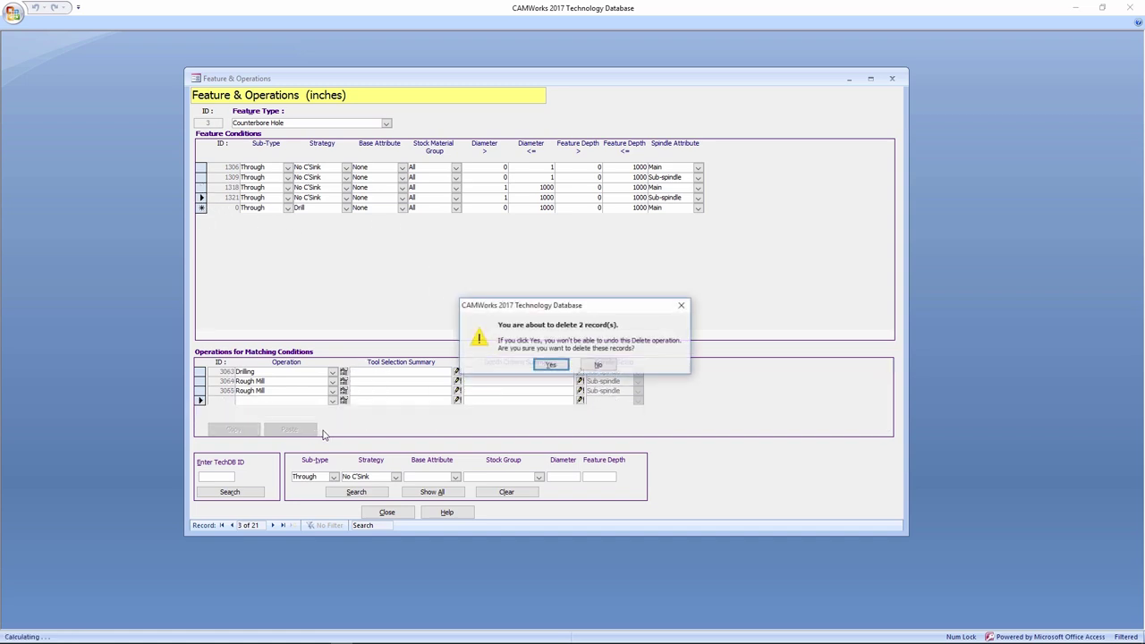
key(Return)
Step: Check the remaining operations of the first two through conditions, then exit the Technology Database and return to SOLIDWORKS
click(201, 168)
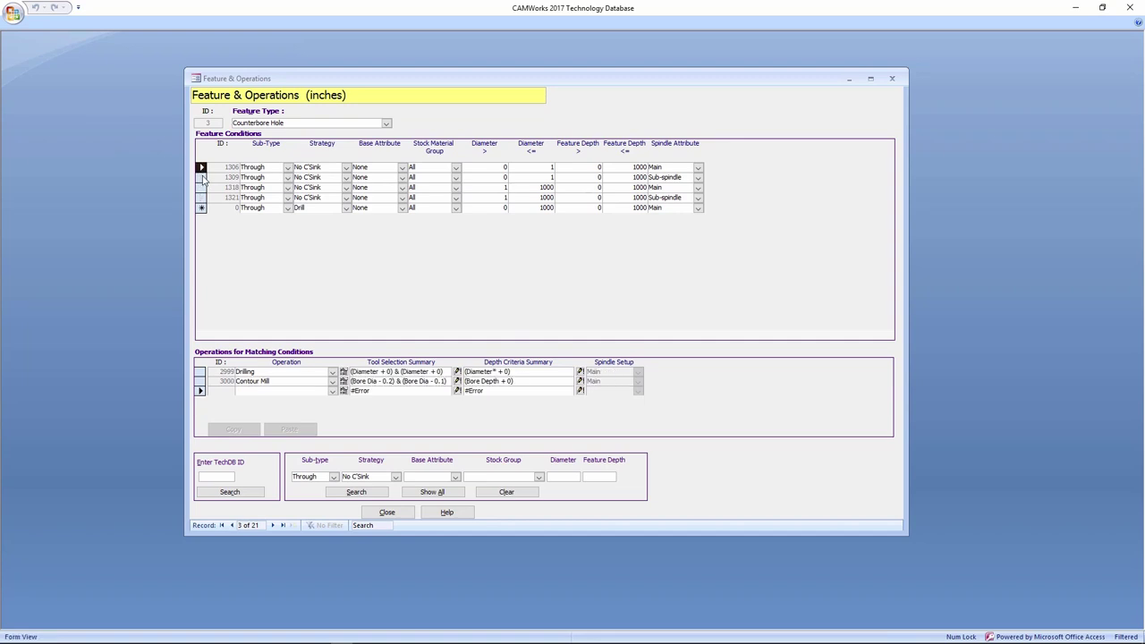
click(202, 178)
click(387, 511)
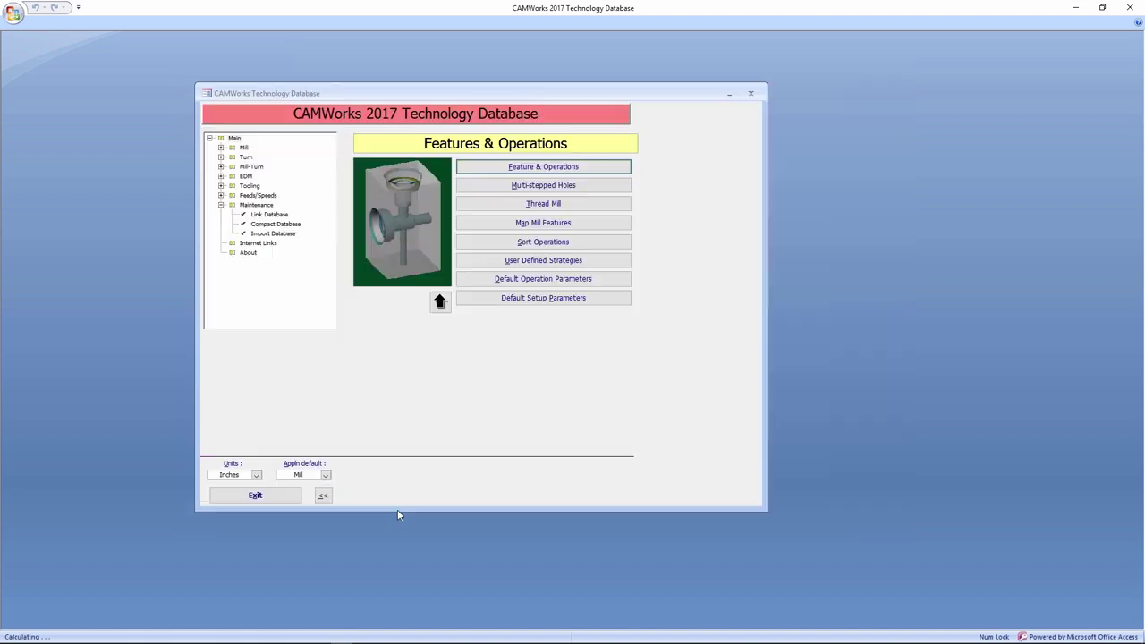
click(291, 499)
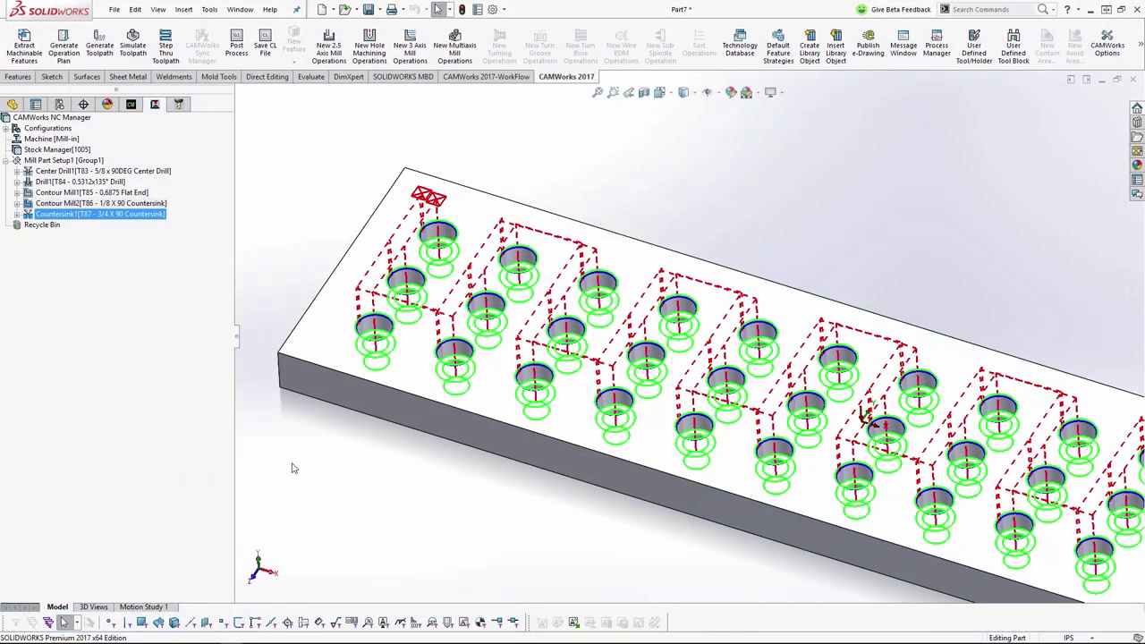
Step: Set the machining strategy of the counterbore hole group to No C'Sink
click(134, 105)
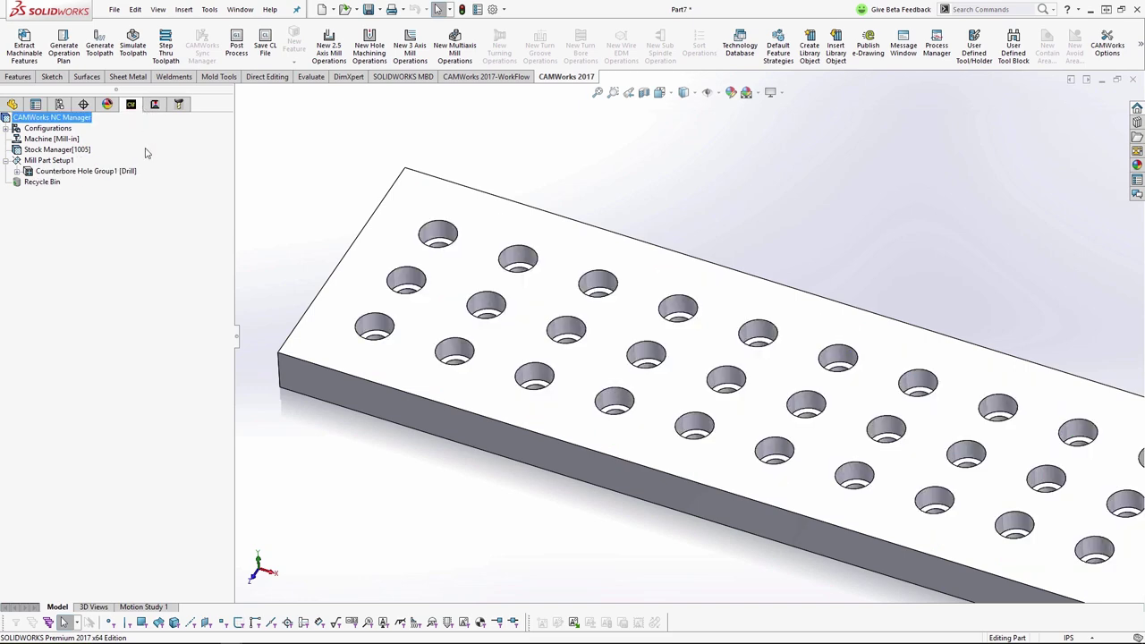
double_click(92, 173)
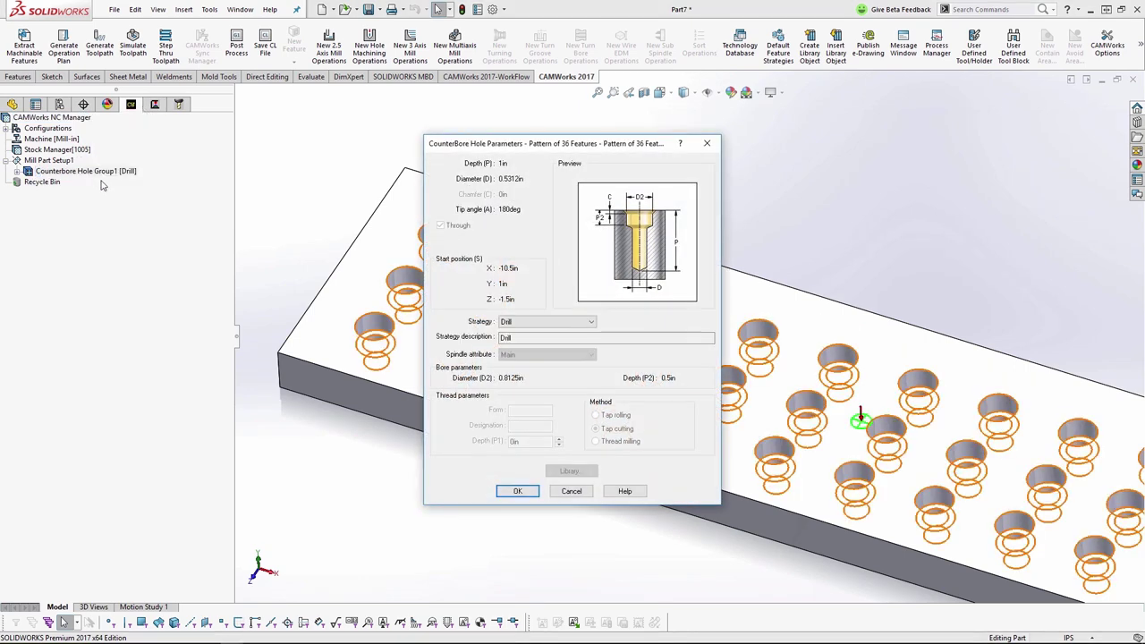
click(541, 326)
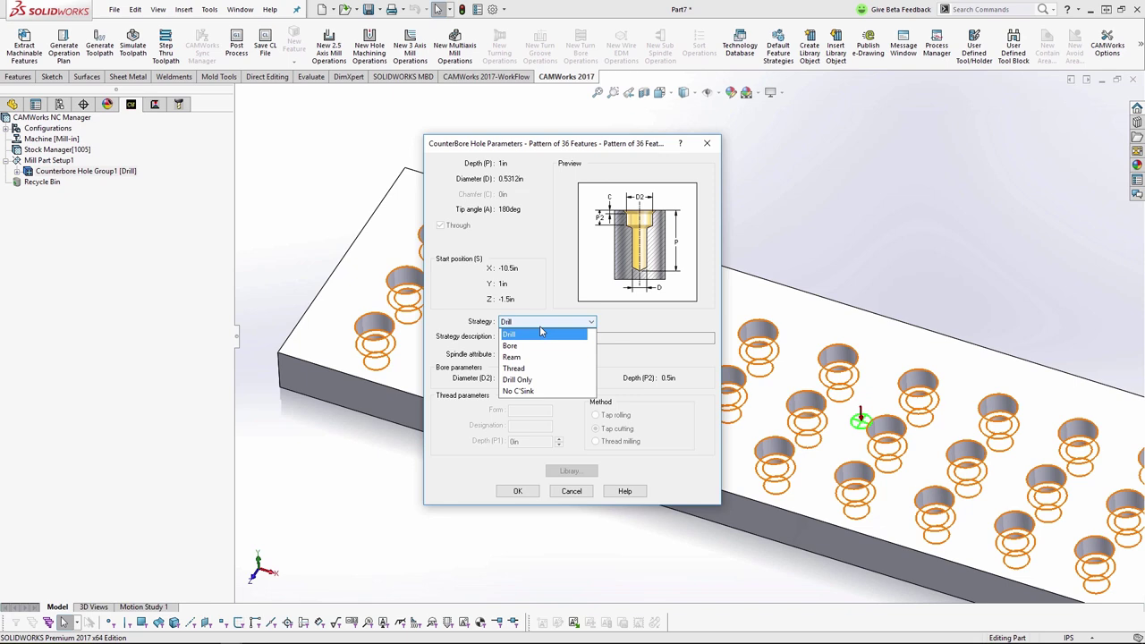
click(535, 392)
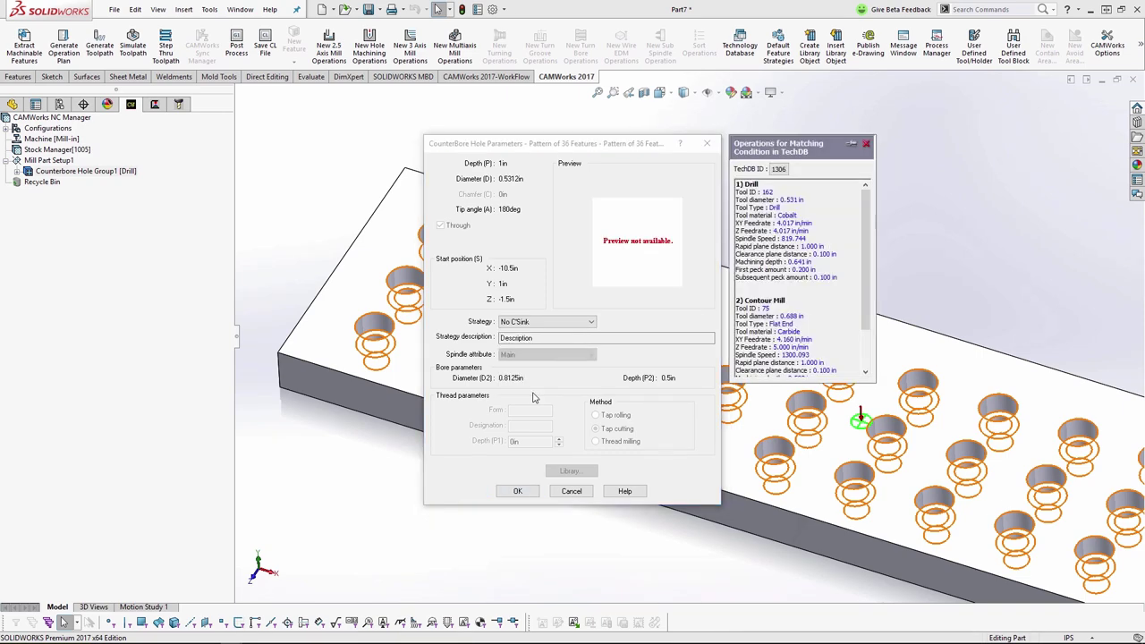
click(518, 492)
Step: Regenerate the operation plan for the counterbore hole group, replacing its previously generated operations
right_click(136, 171)
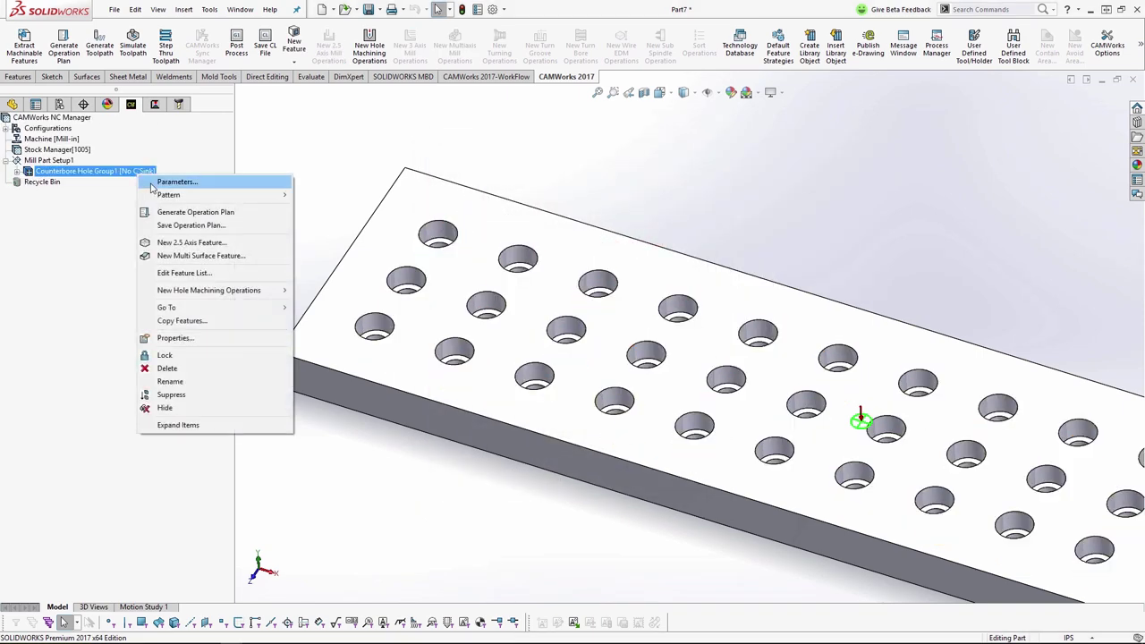
click(179, 213)
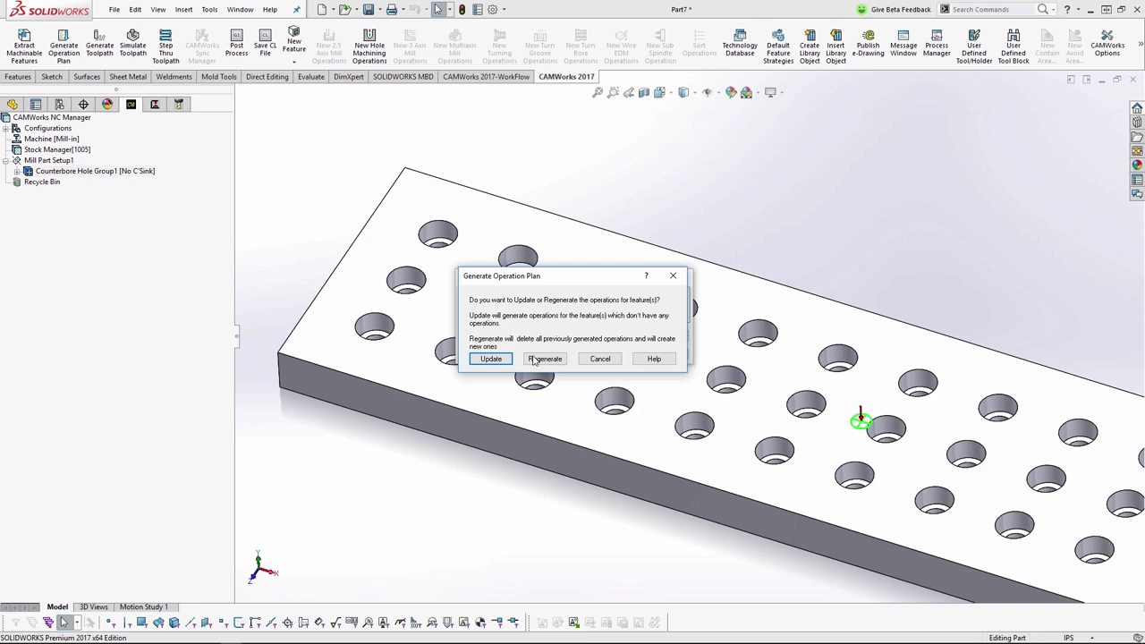
click(537, 361)
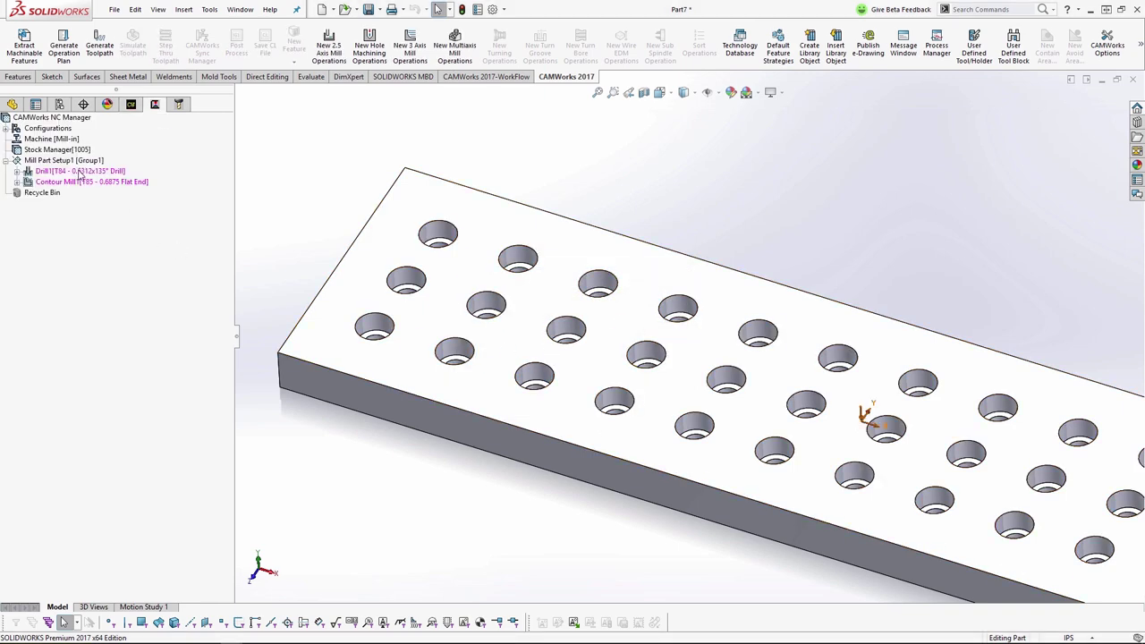
Step: Generate the toolpaths for the new drill and contour mill operations and review them across the whole plate
click(93, 50)
click(126, 182)
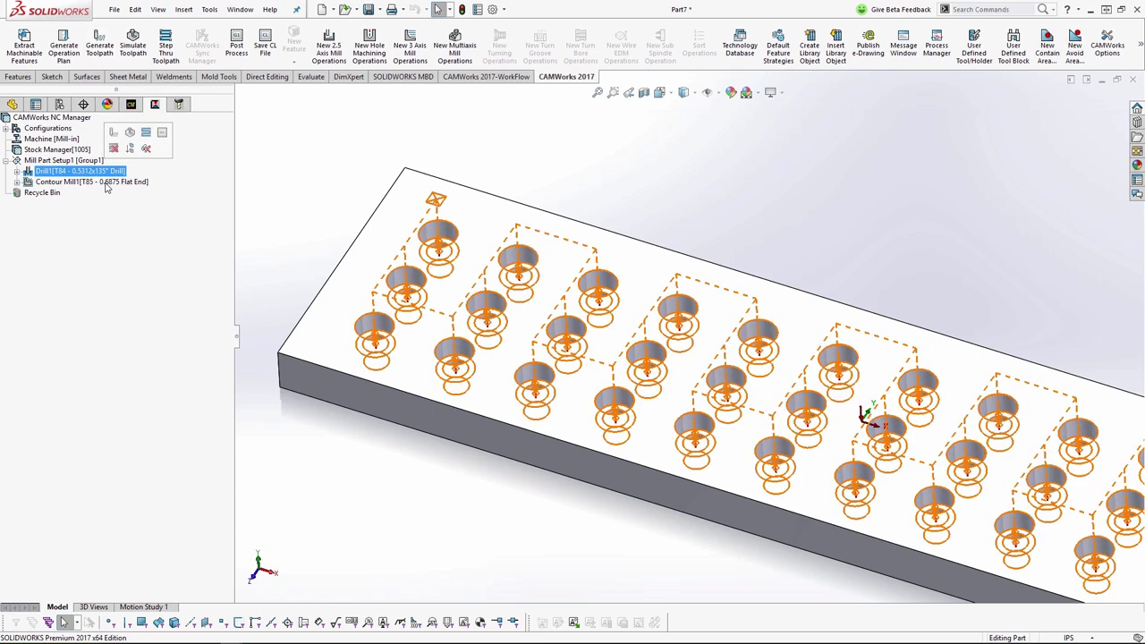
key(Escape)
scroll(770, 383, down, 4)
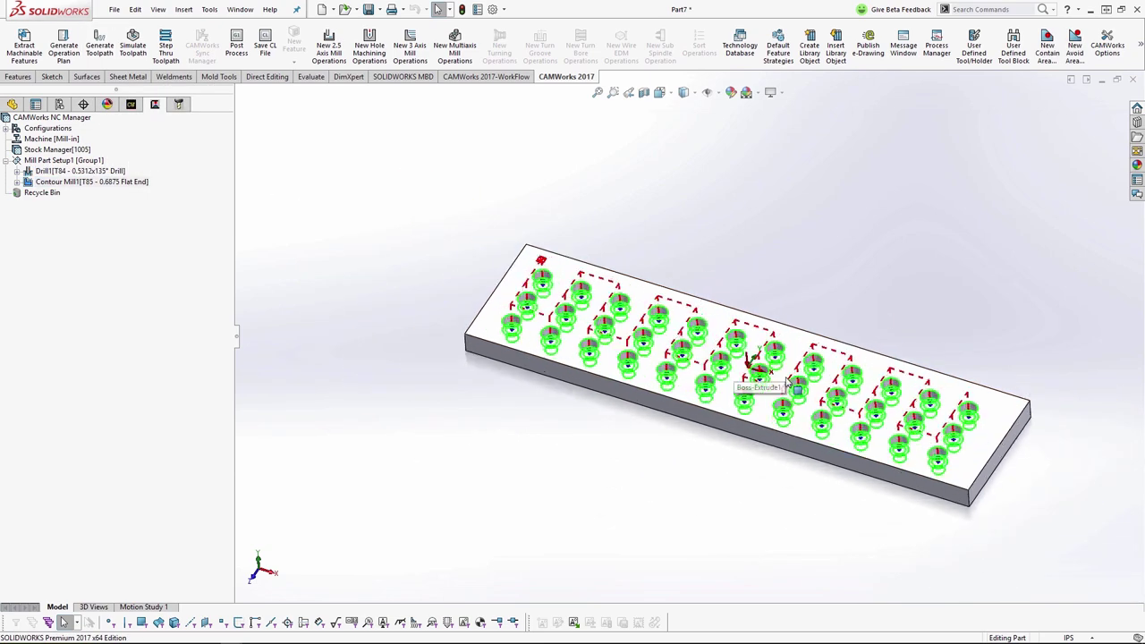
scroll(769, 383, up, 2)
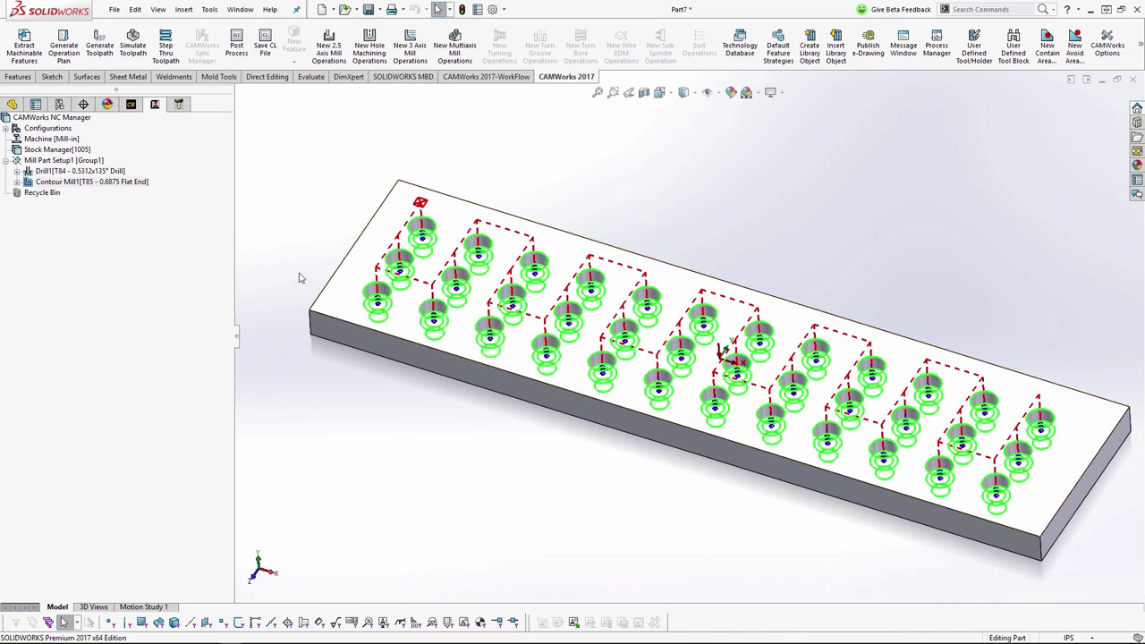
Step: Review the user-defined mill strategies for the Rectangular Pocket feature in the Technology Database, including its default strategy, then exit the database
click(745, 44)
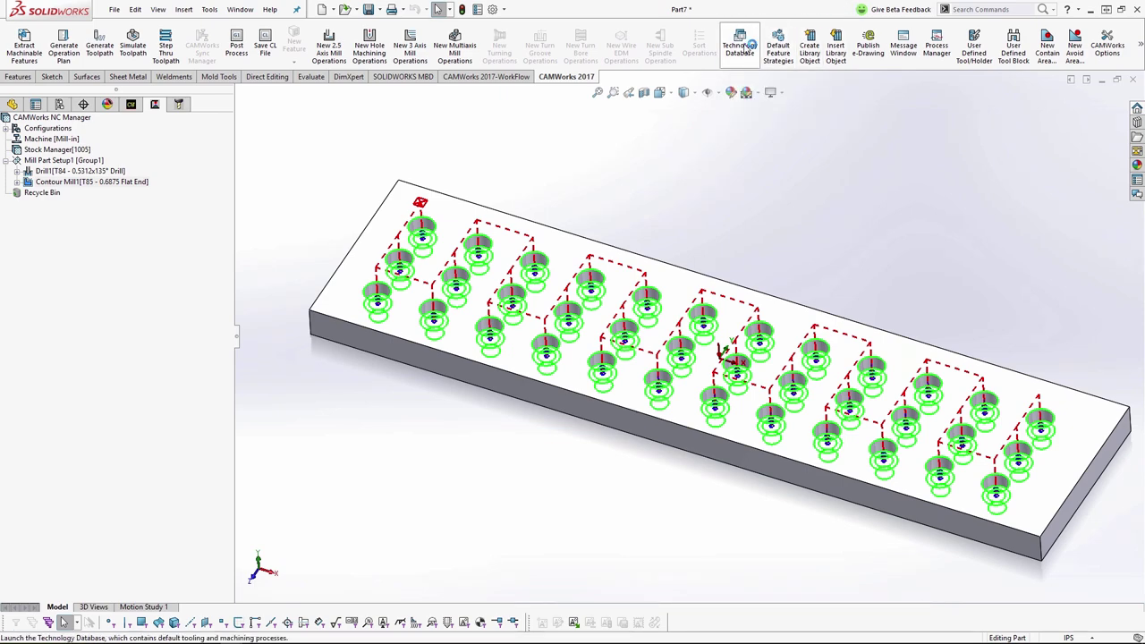
click(462, 287)
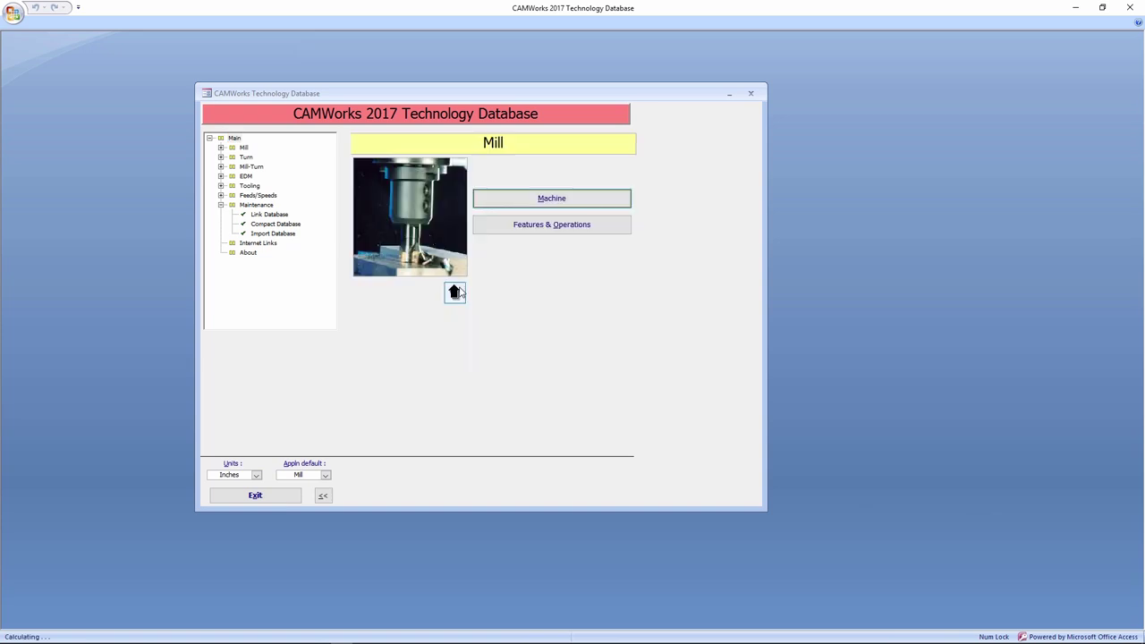
click(511, 232)
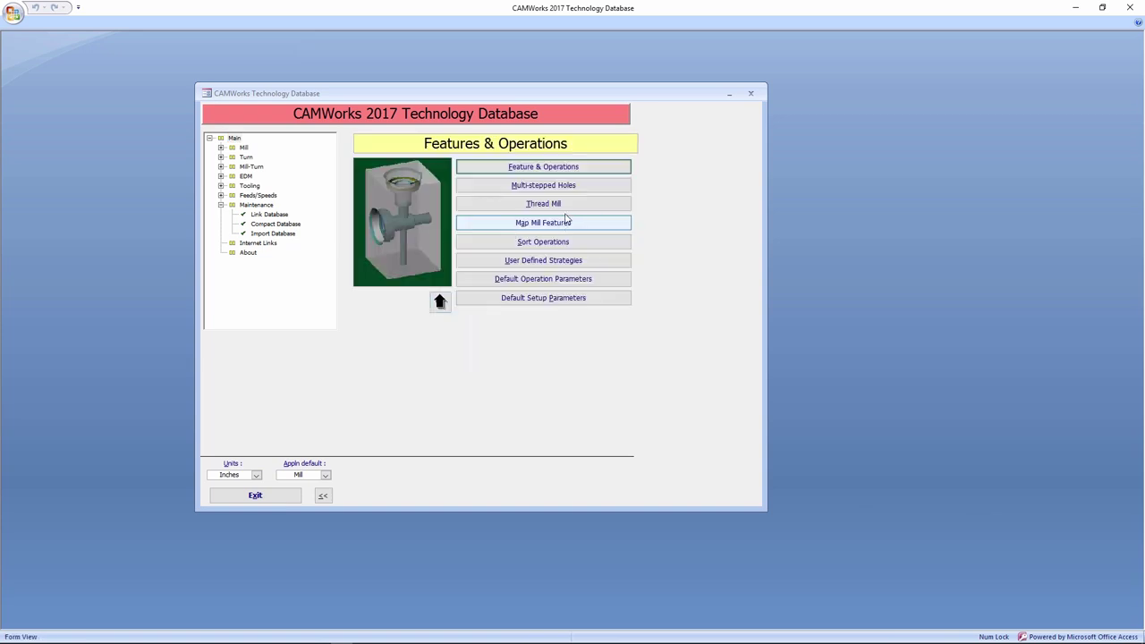
click(550, 262)
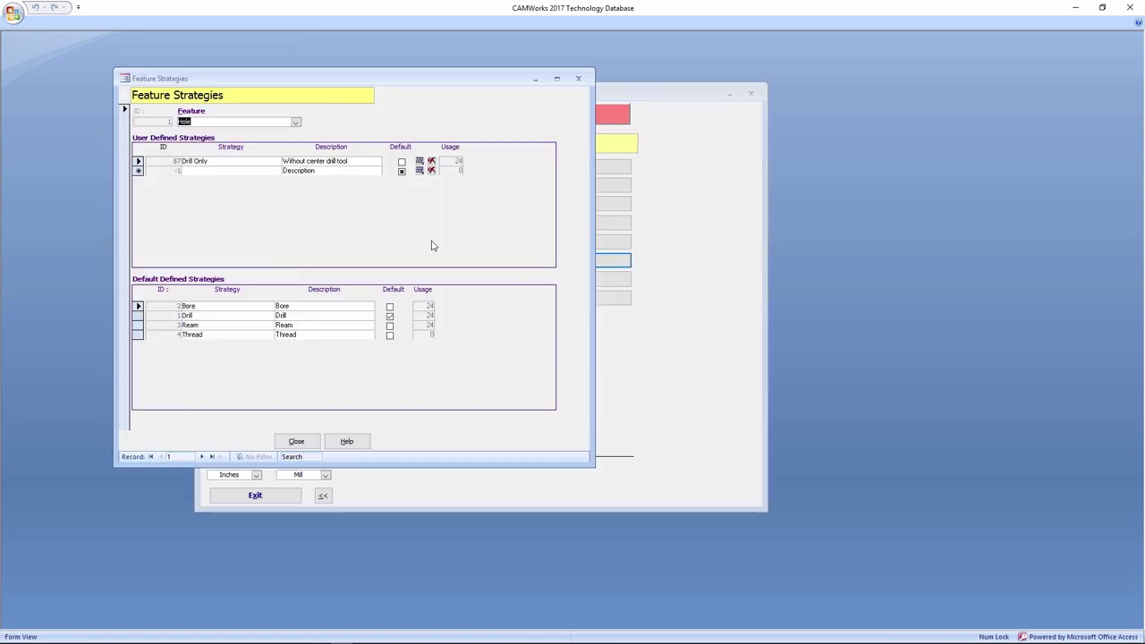
click(295, 123)
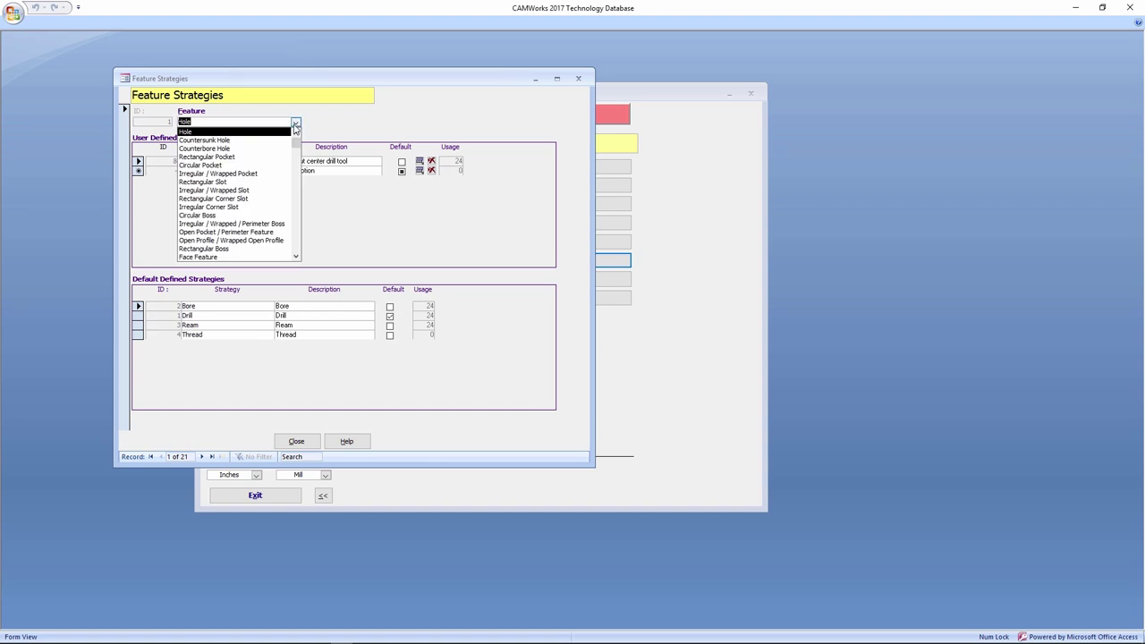
click(256, 158)
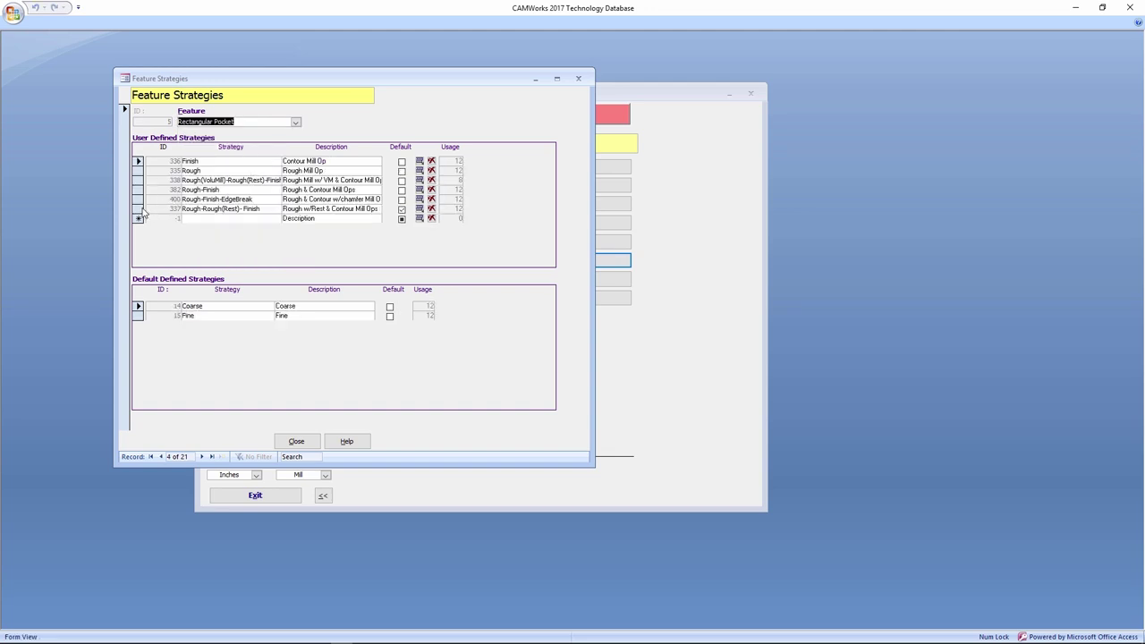
click(137, 209)
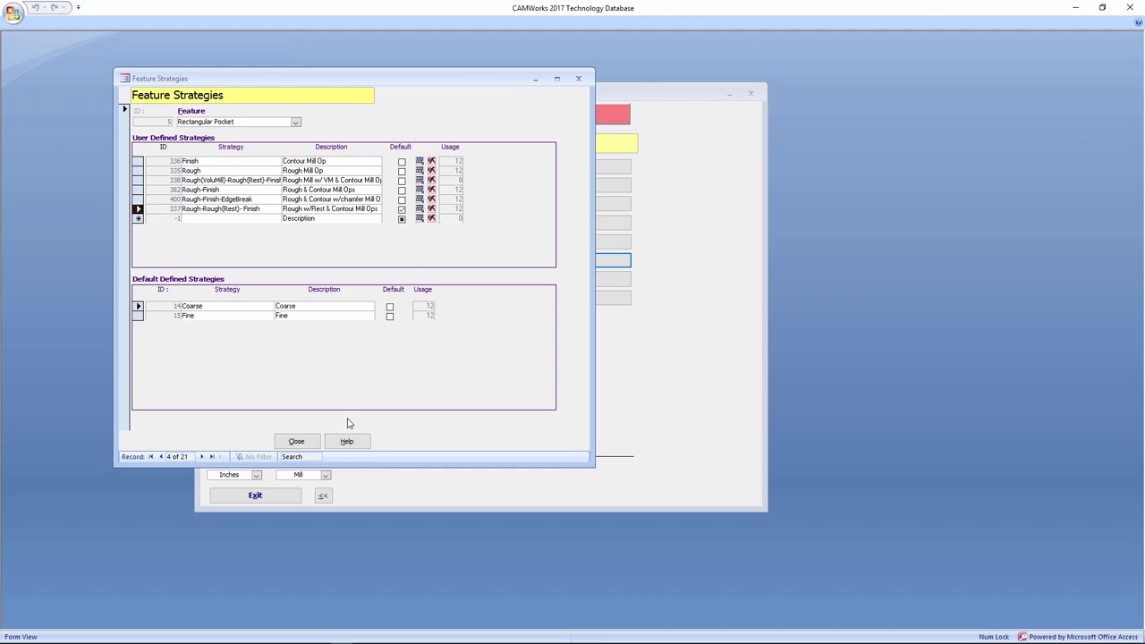
click(307, 443)
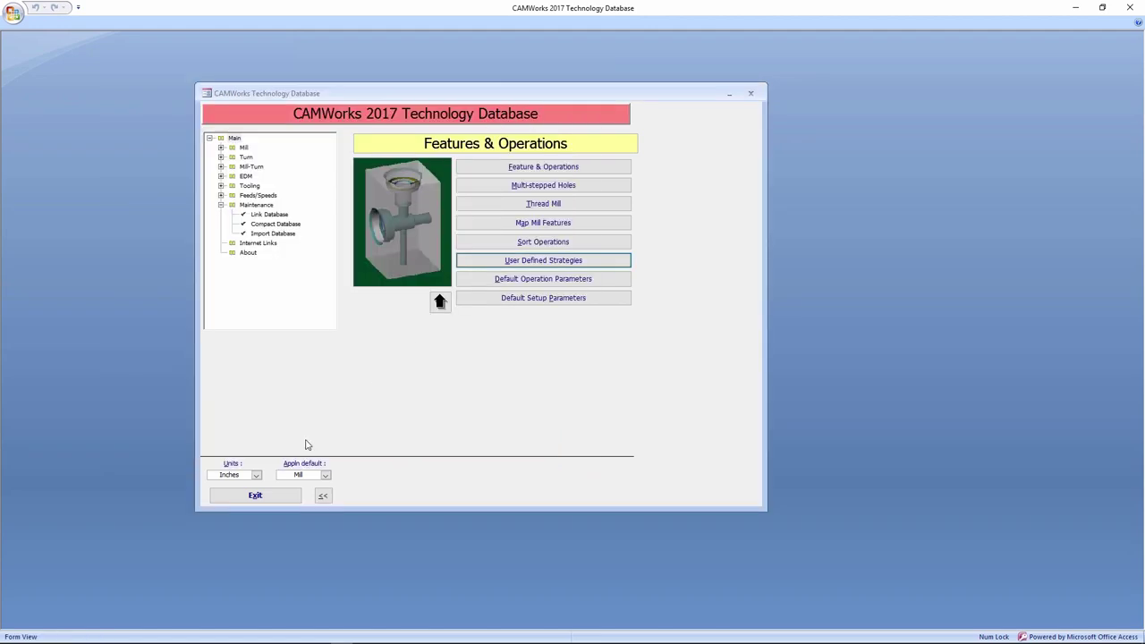
click(276, 495)
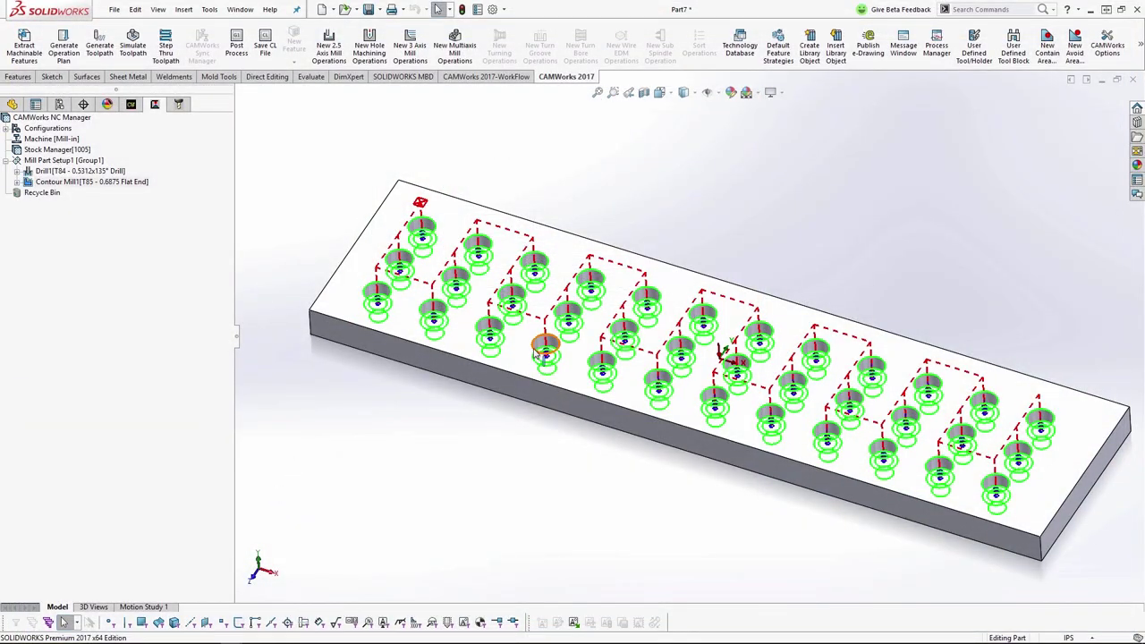
Step: Switch to the Battery Box part and check the radius of a pocket corner at the upper rim
key(ctrl+Tab)
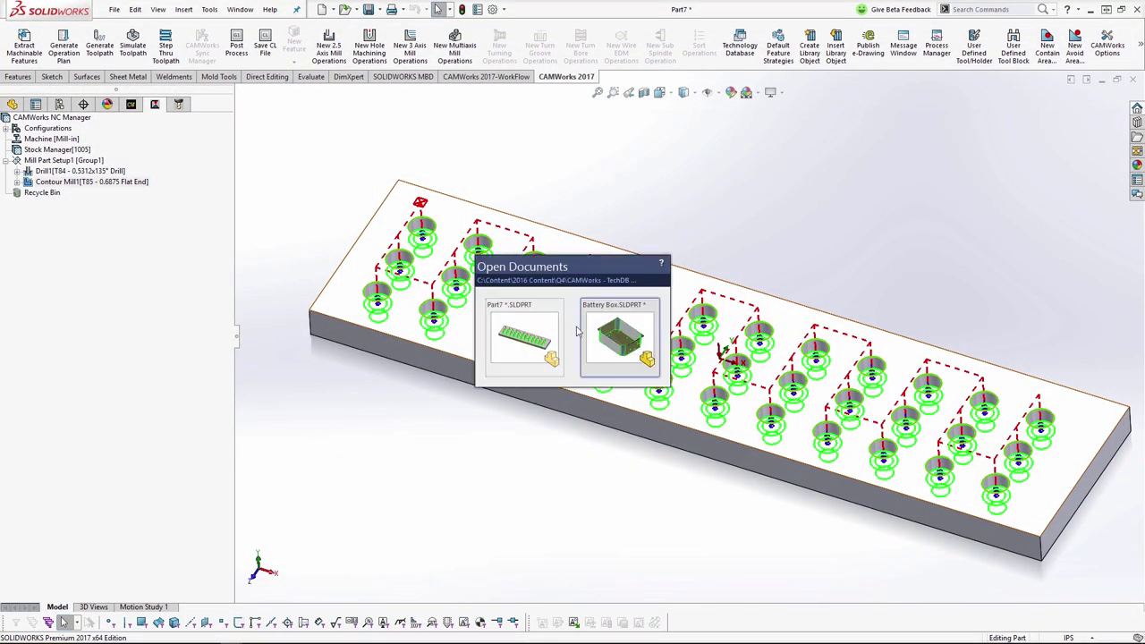
click(630, 333)
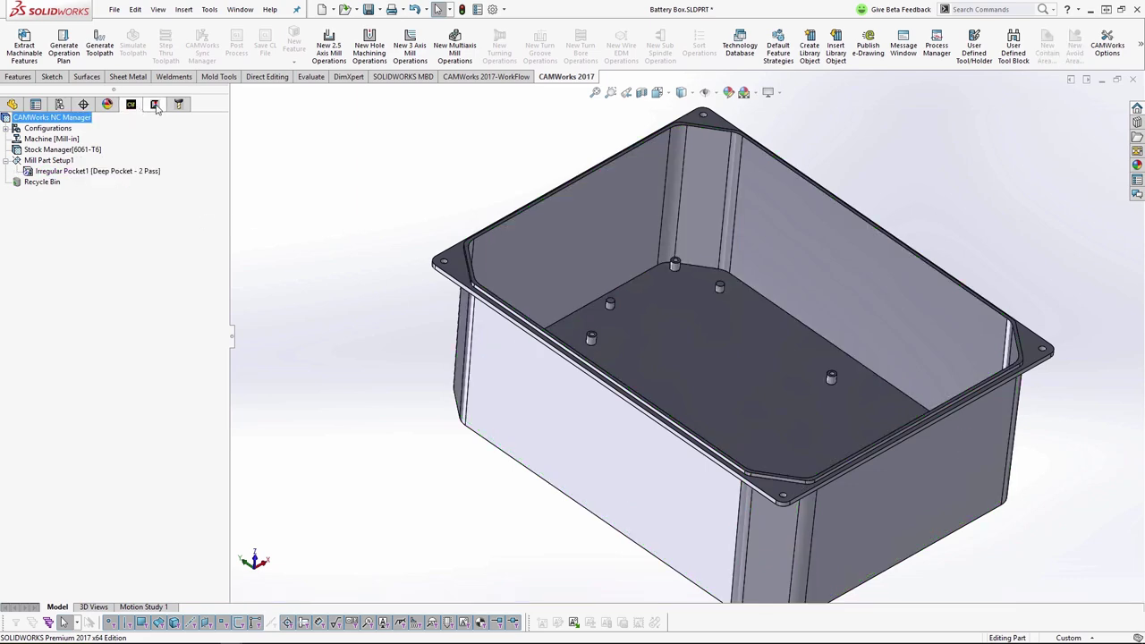
click(99, 171)
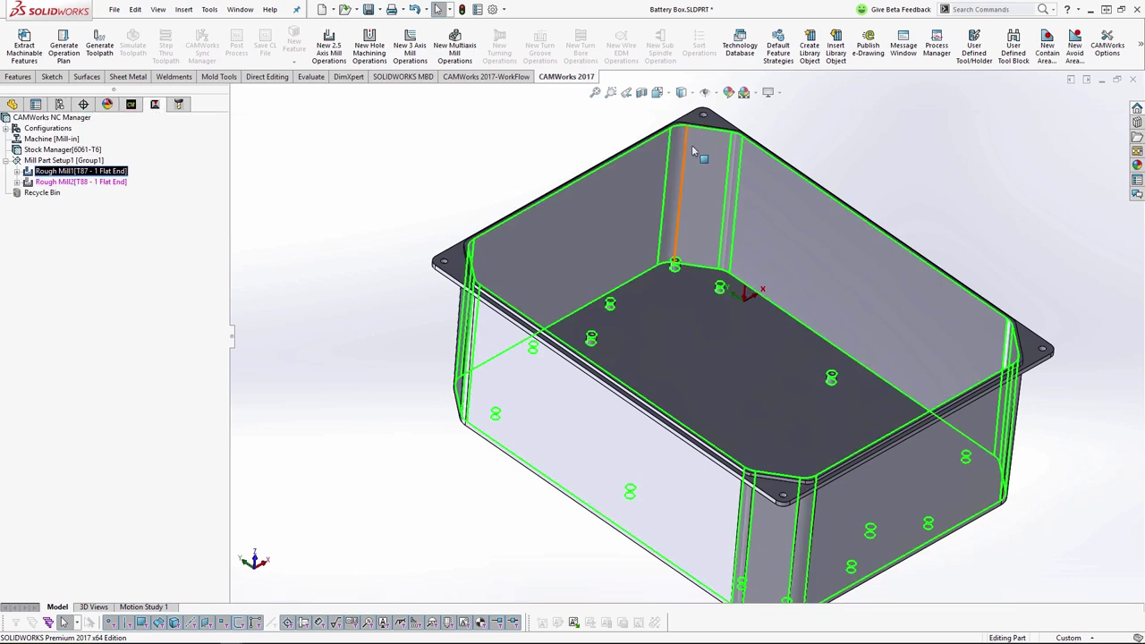
scroll(692, 145, down, 5)
click(615, 281)
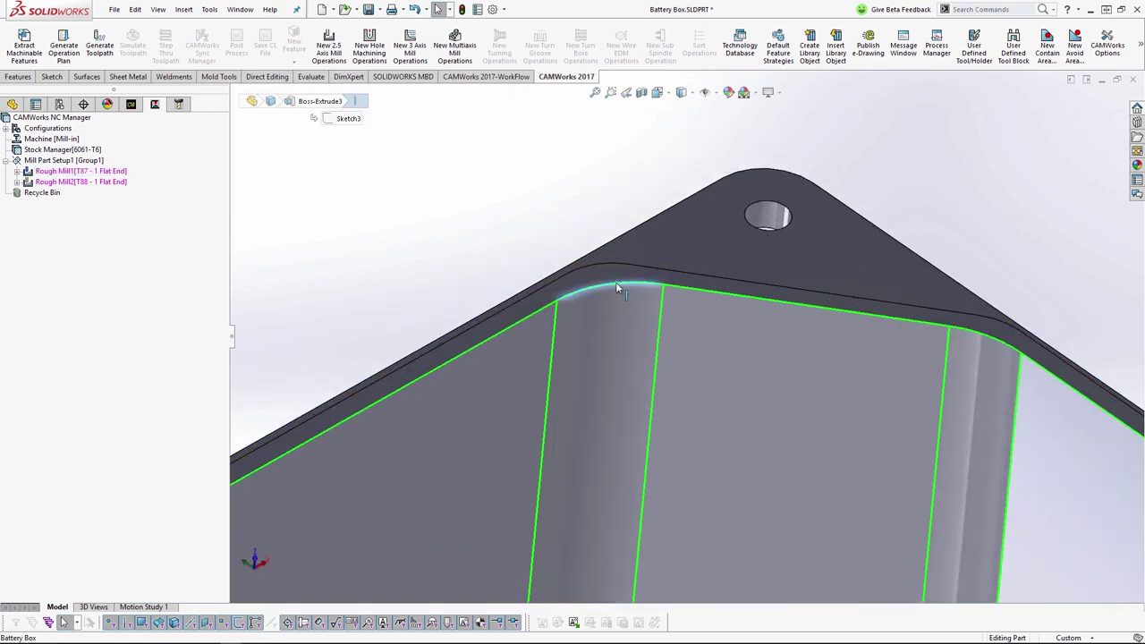
scroll(603, 315, up, 5)
scroll(725, 384, up, 4)
scroll(684, 380, down, 2)
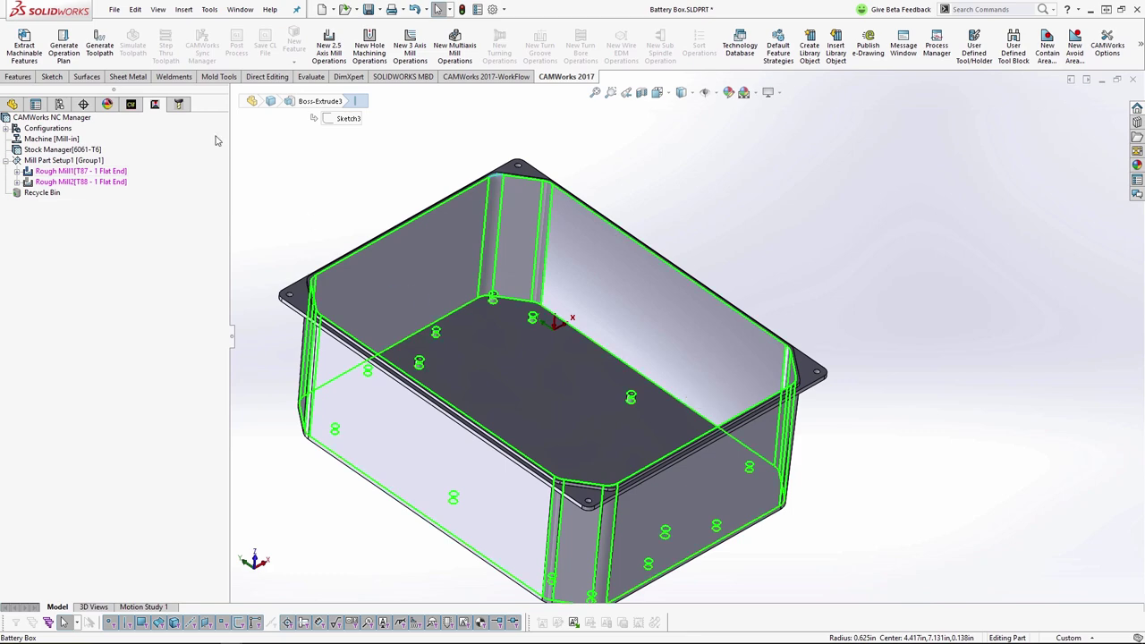
Step: Start a new Contour Mill operation on the irregular pocket, examine its available TechDB parameter defaults, and leave the operation setup
click(132, 105)
right_click(132, 172)
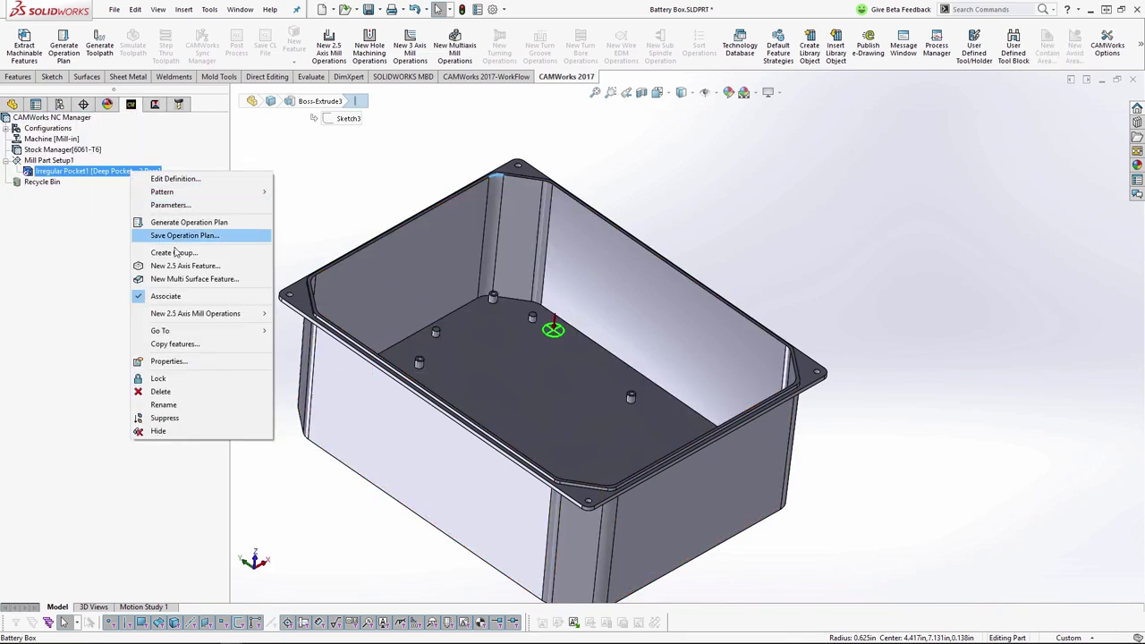
mouse_move(194, 315)
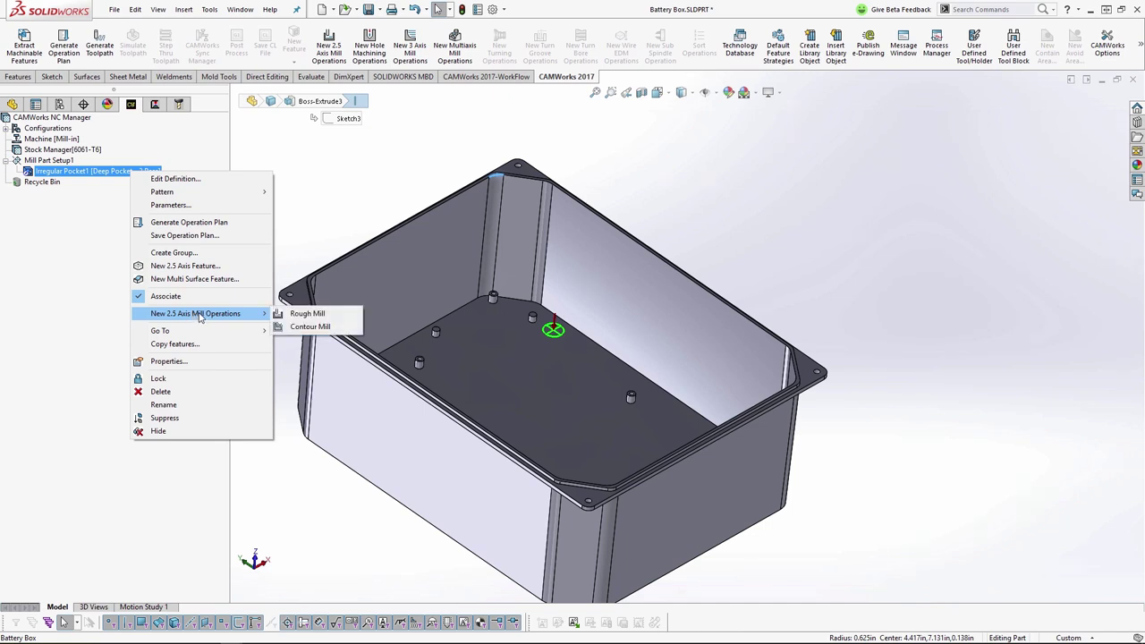
click(320, 330)
scroll(210, 358, down, 2)
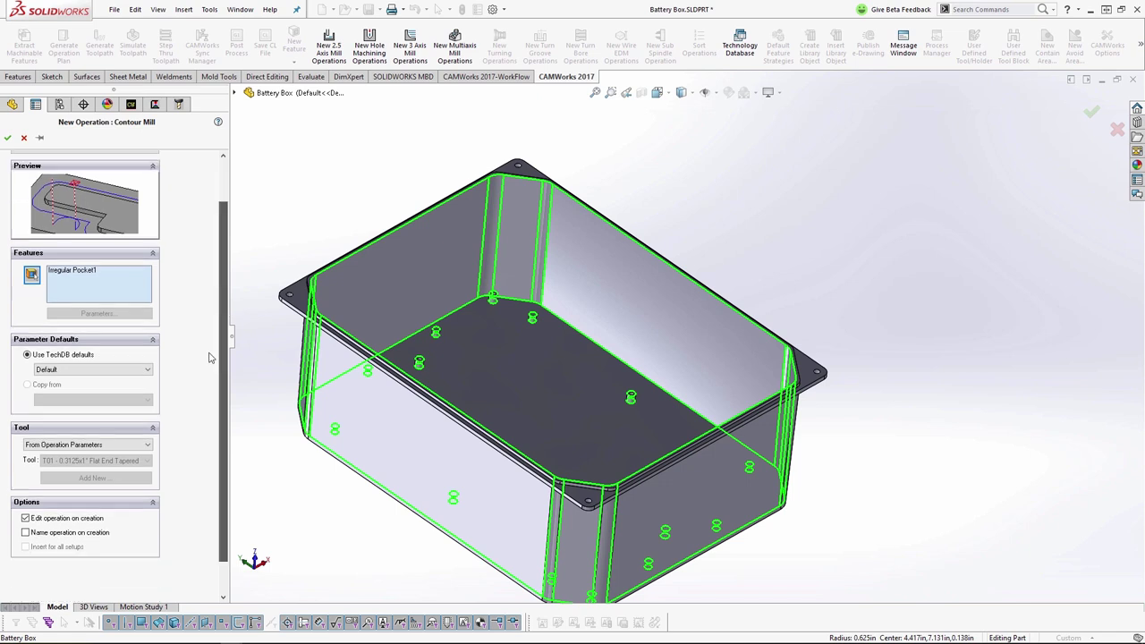
click(153, 365)
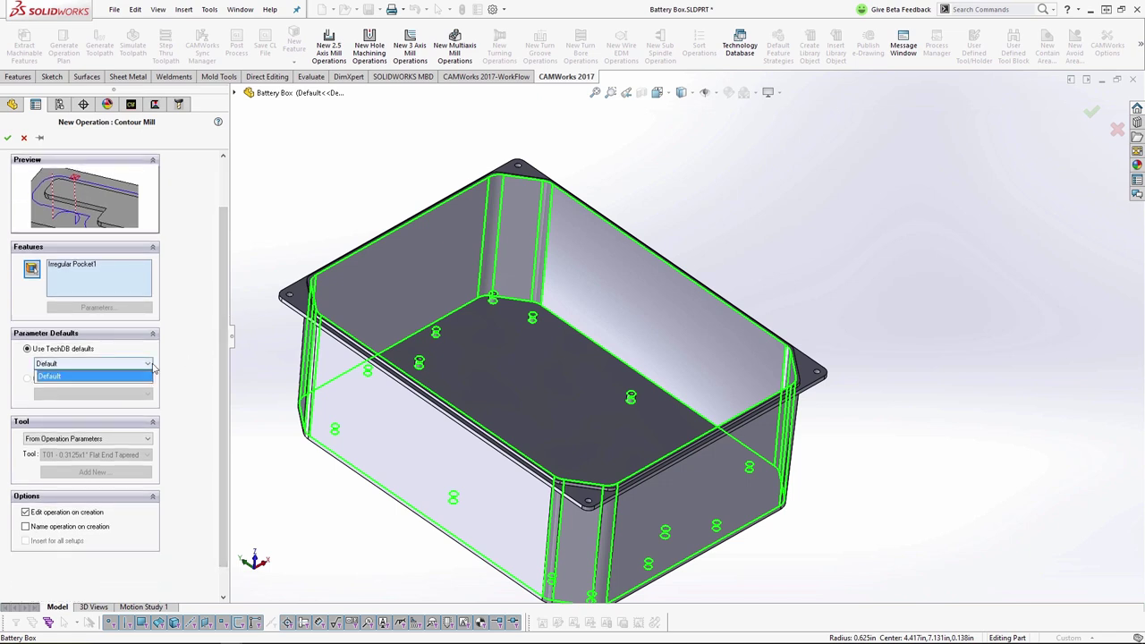
click(153, 365)
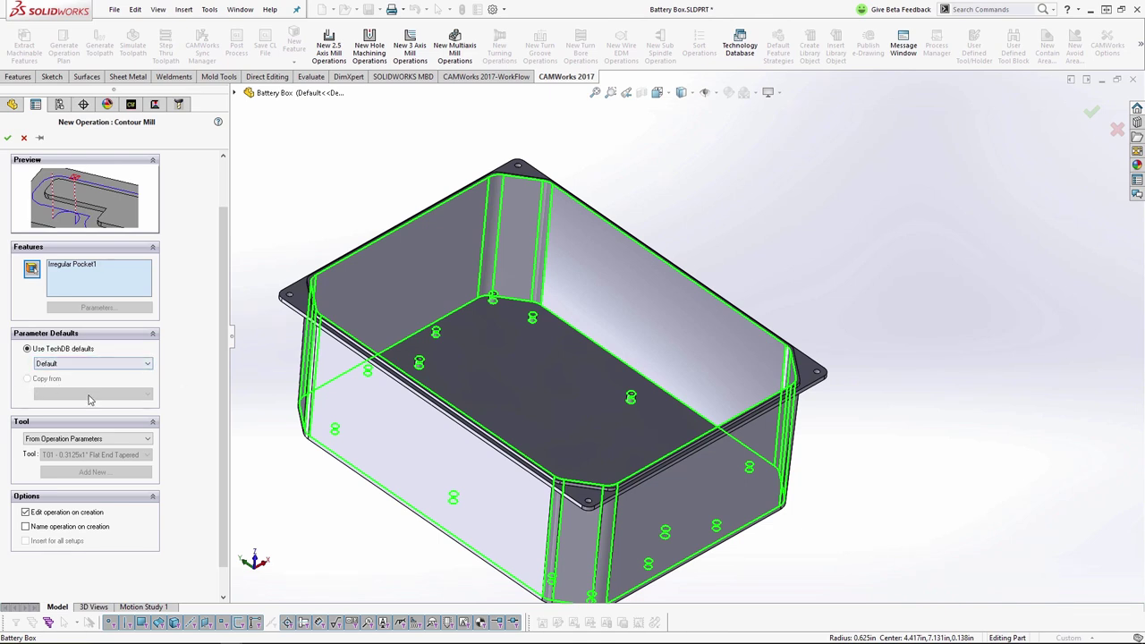
click(136, 365)
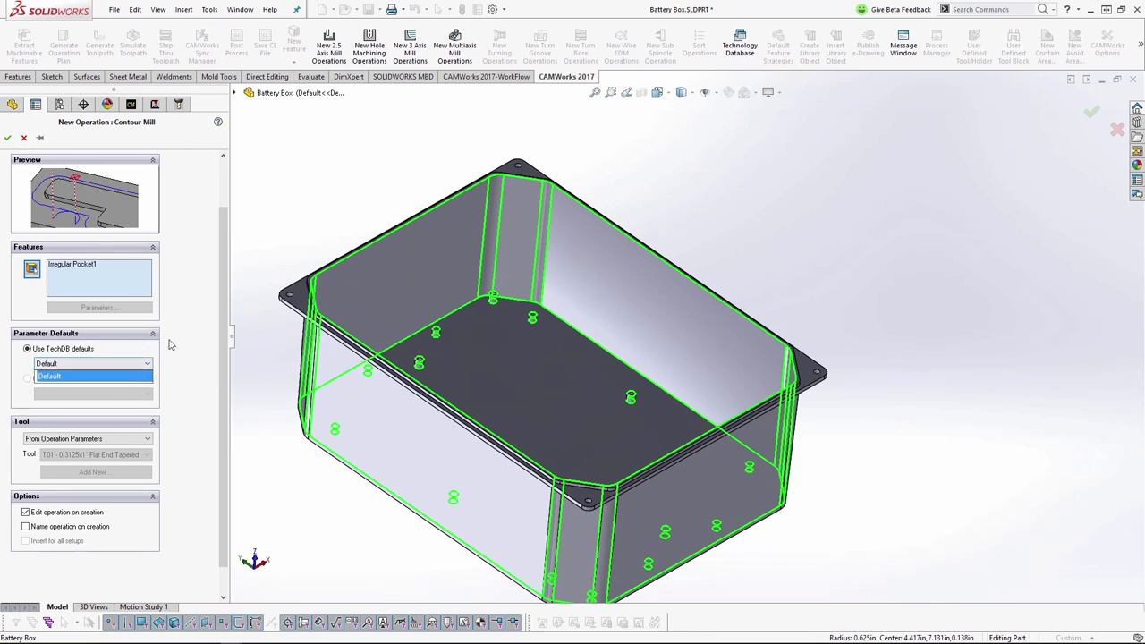
click(93, 376)
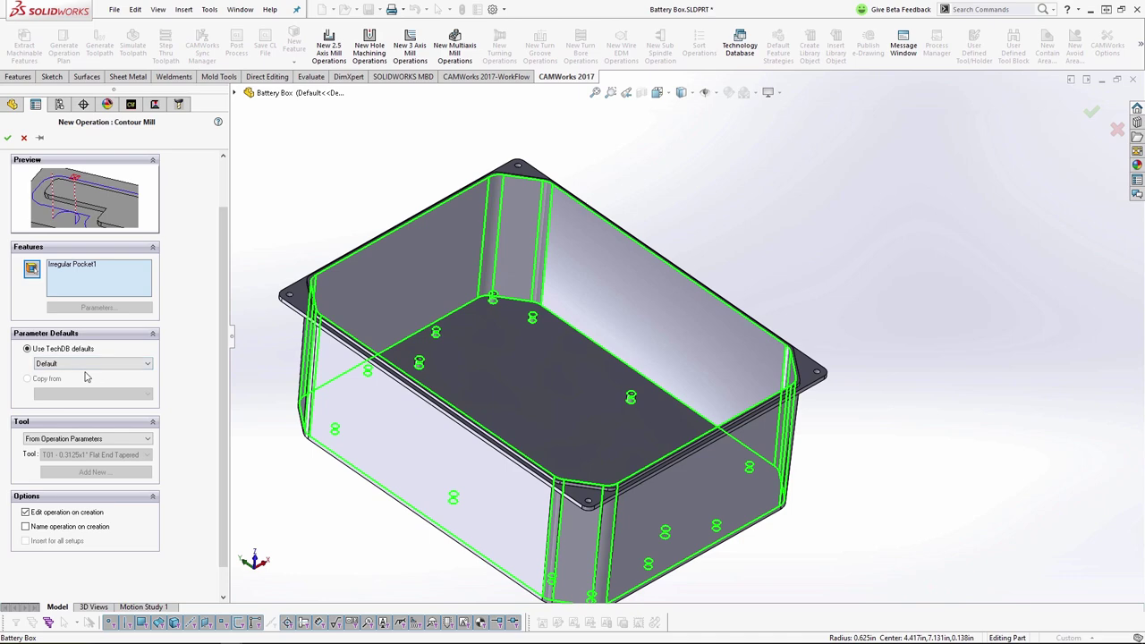
click(8, 137)
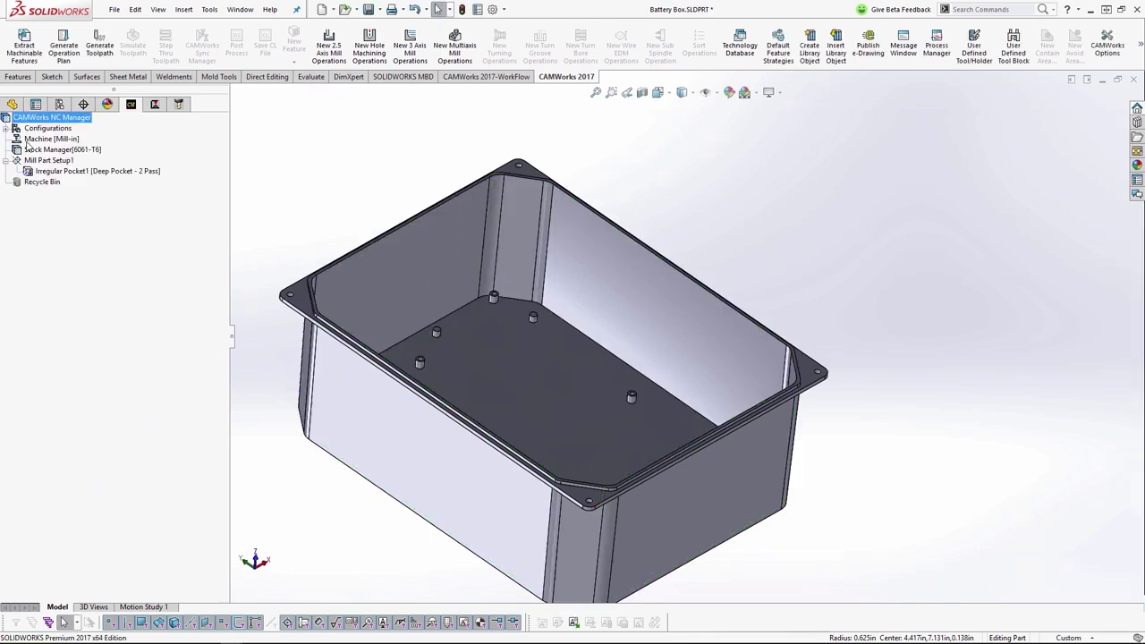
Step: Open the Technology Database's default mill operation parameters and select the Contour Mill operation
click(737, 43)
click(435, 288)
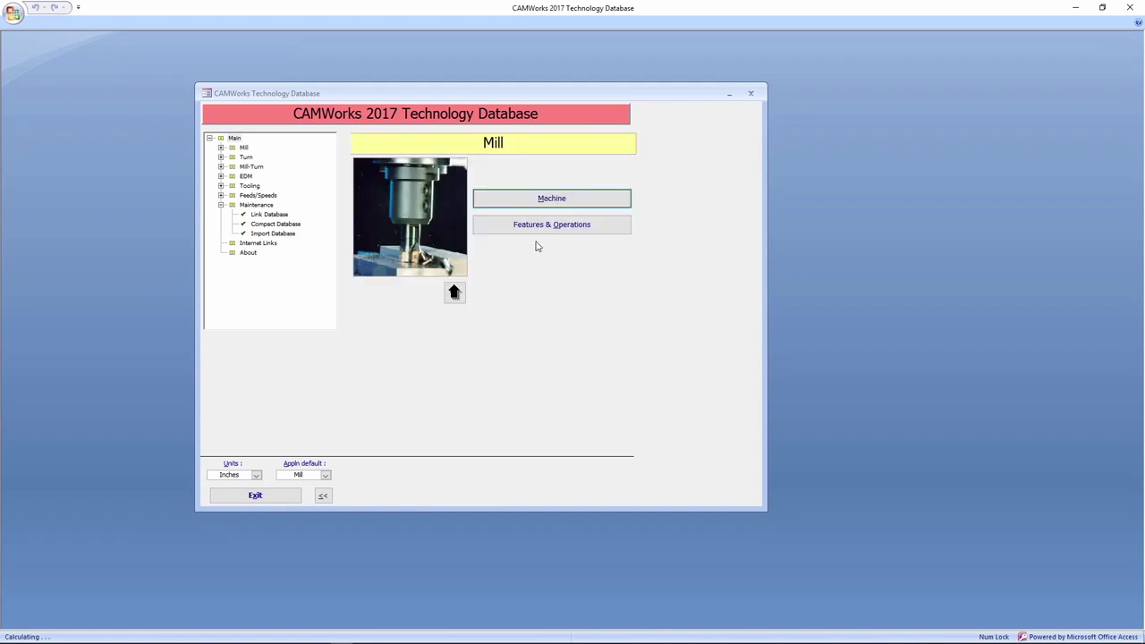
click(532, 223)
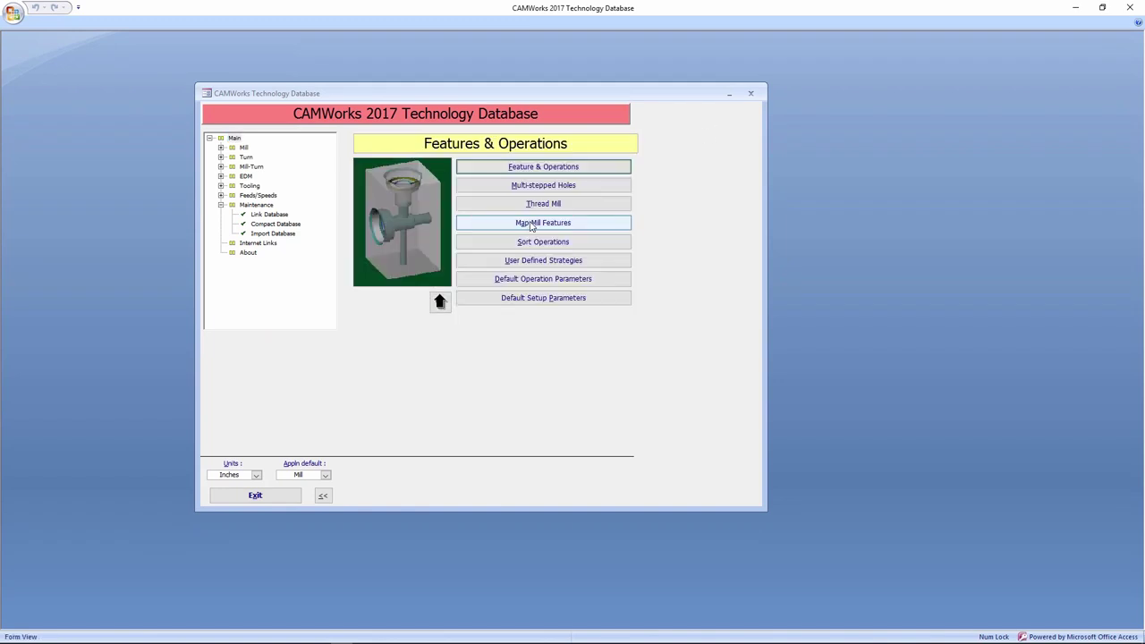
click(548, 279)
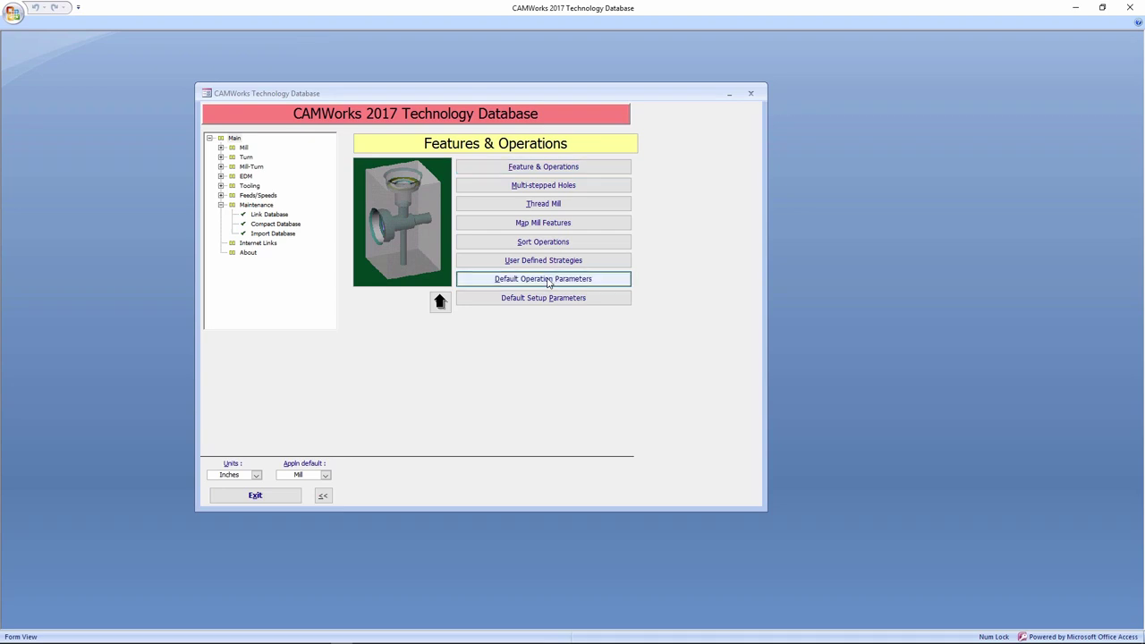
drag(290, 56, 371, 141)
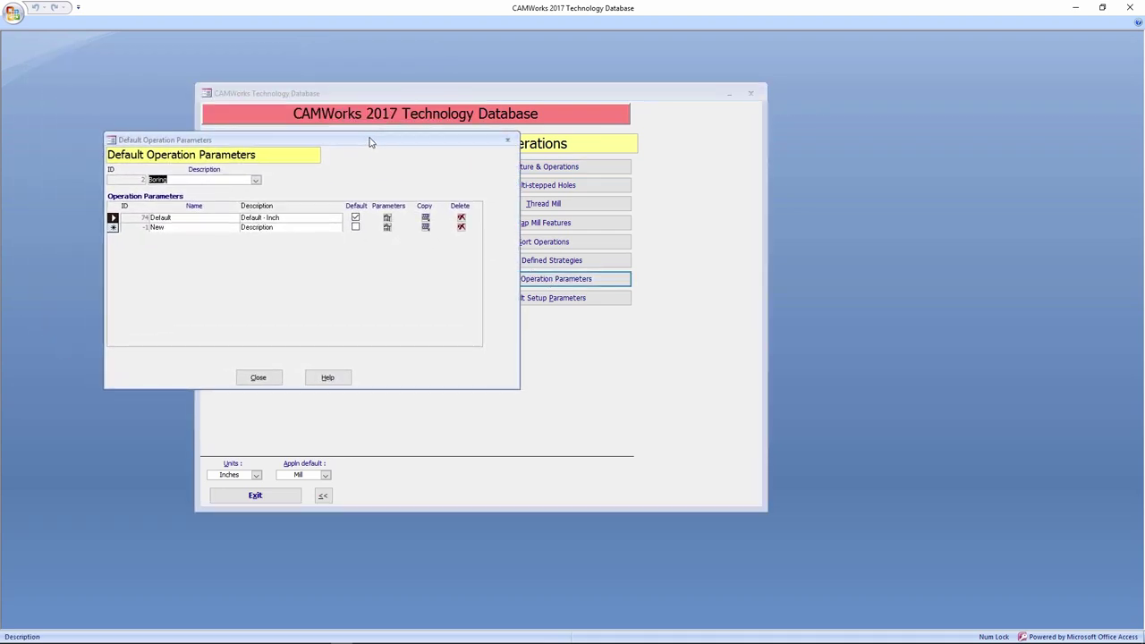
click(256, 180)
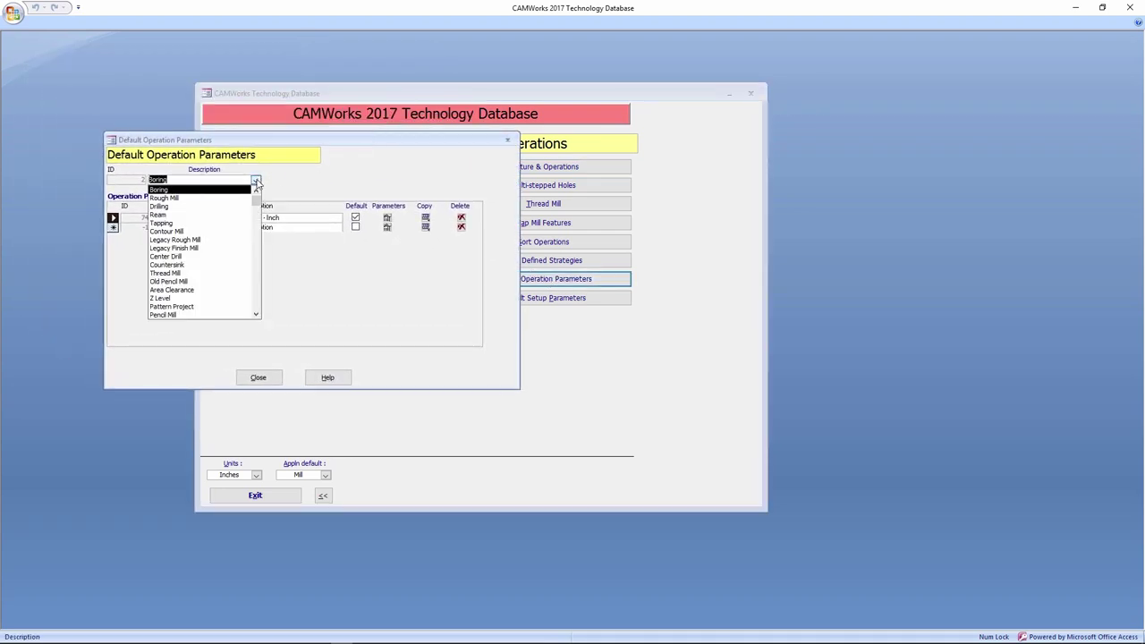
click(175, 230)
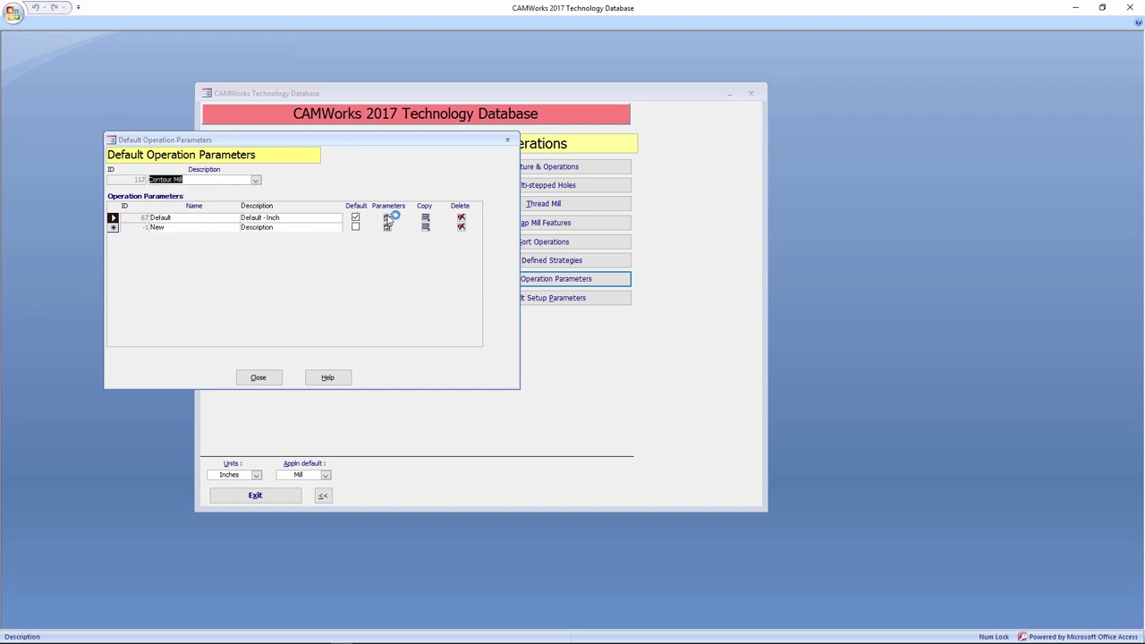
Step: Review the Contour settings of the existing Default parameter set for Contour Mill, then close them
click(387, 219)
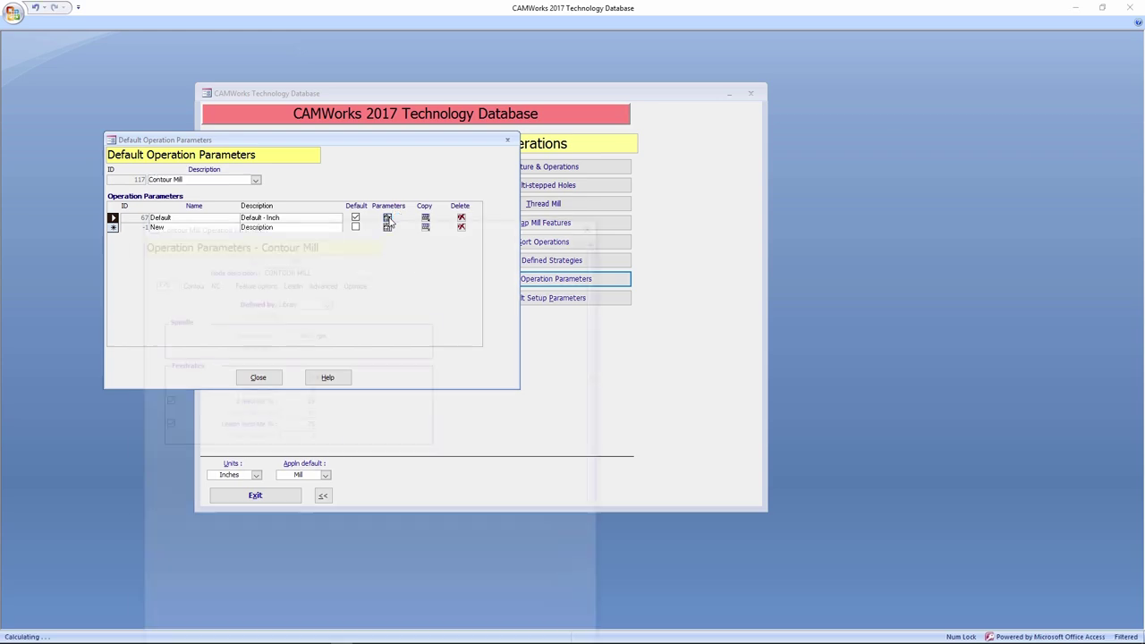
drag(316, 221, 294, 120)
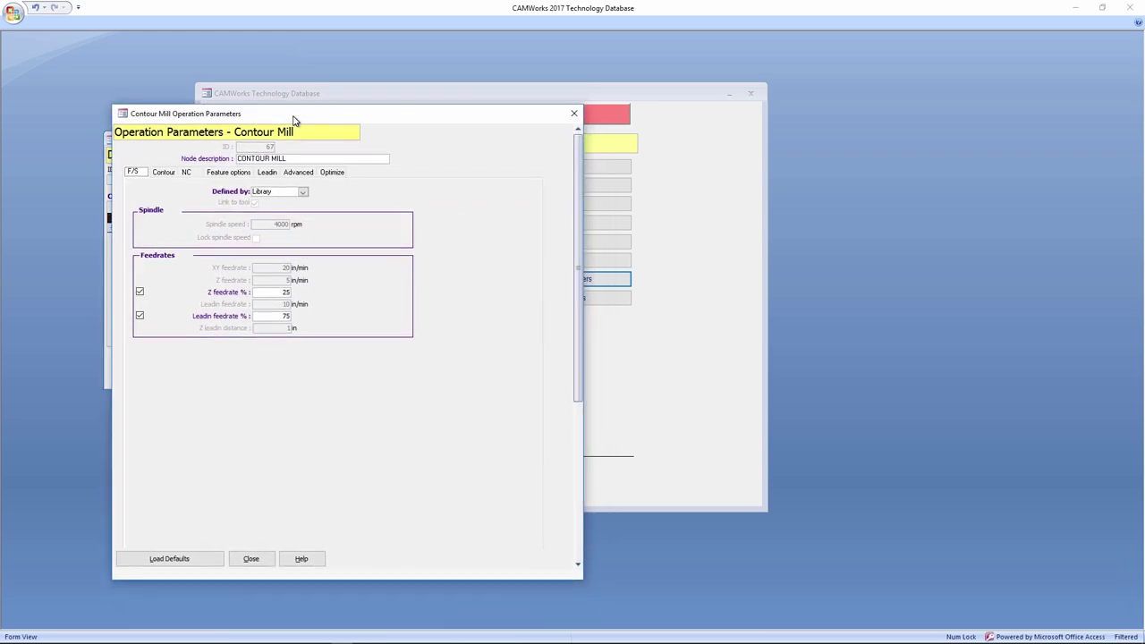
click(172, 172)
scroll(214, 443, down, 3)
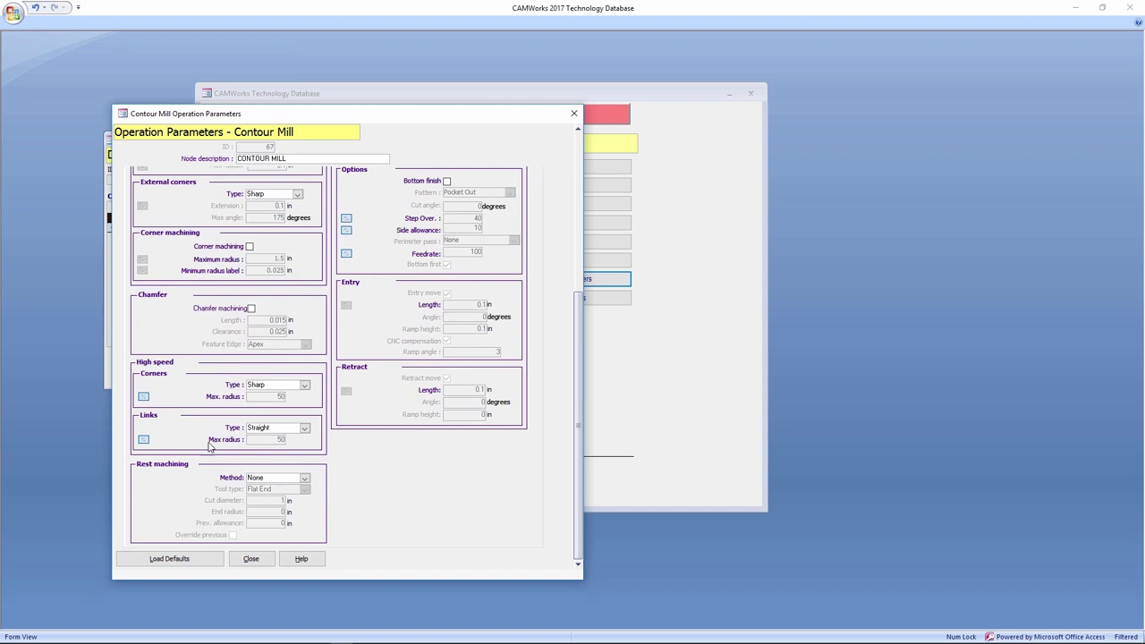
scroll(277, 394, up, 3)
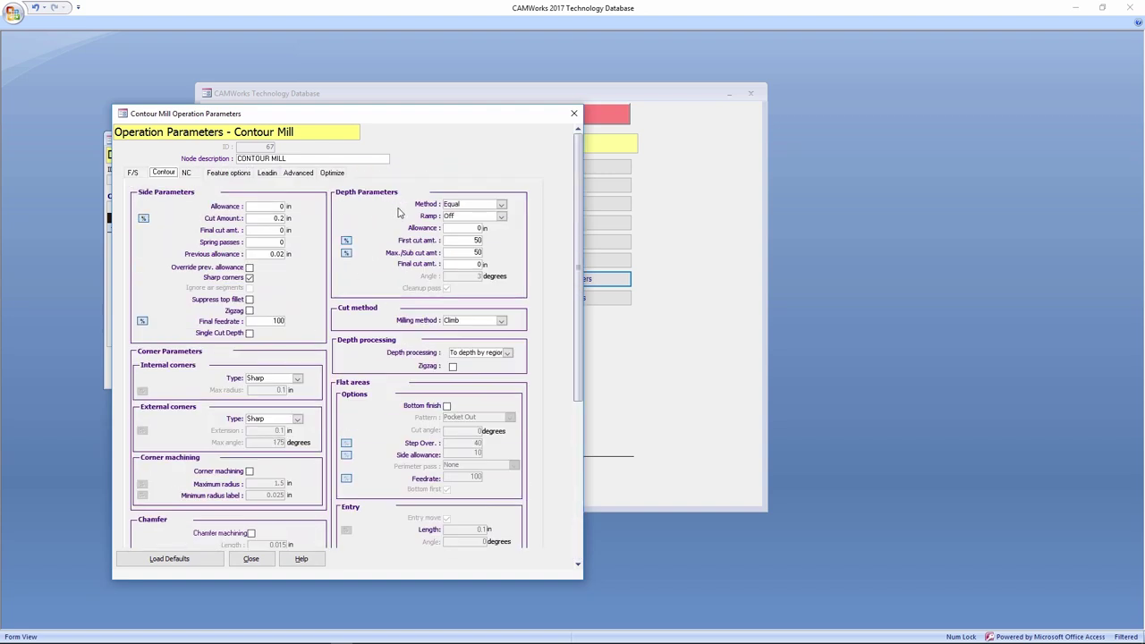
click(573, 114)
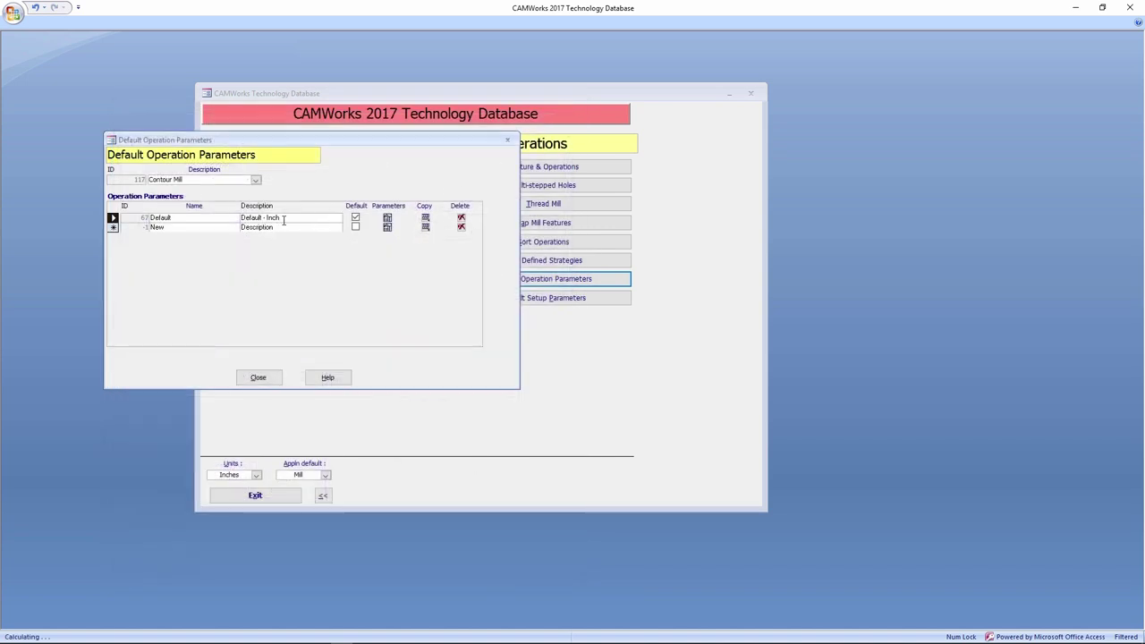
Step: Add a new Contour Mill parameter set named Chamfer with the description Edge Break
click(112, 230)
text(CH)
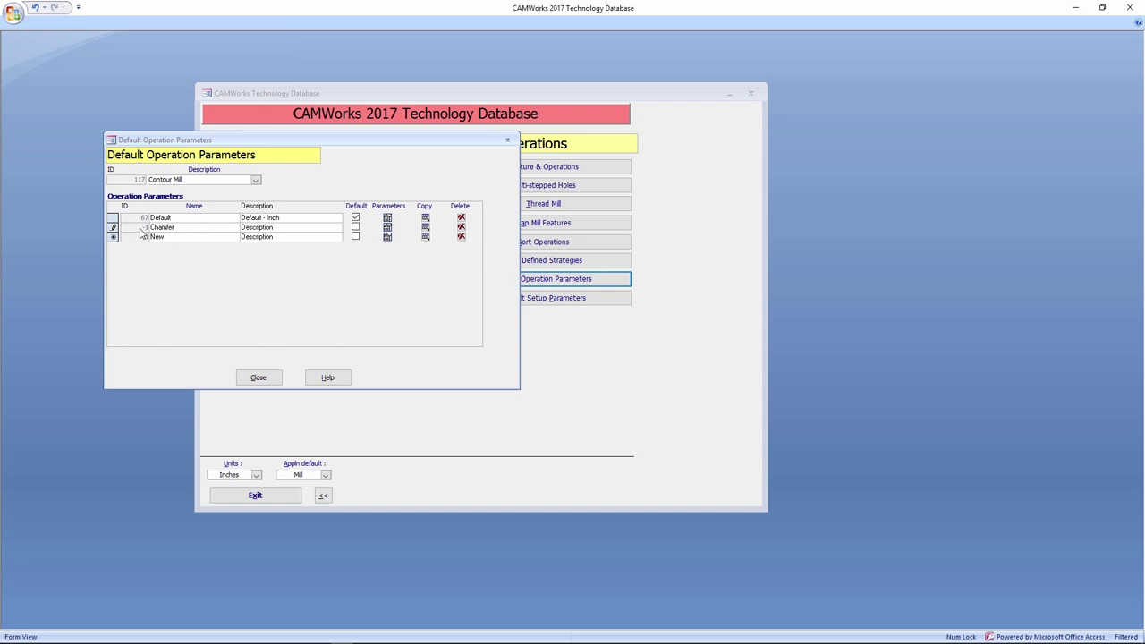
key(Tab)
text(E)
Step: Set the side allowance in the Chamfer parameter set's Contour settings to 0 in
click(388, 230)
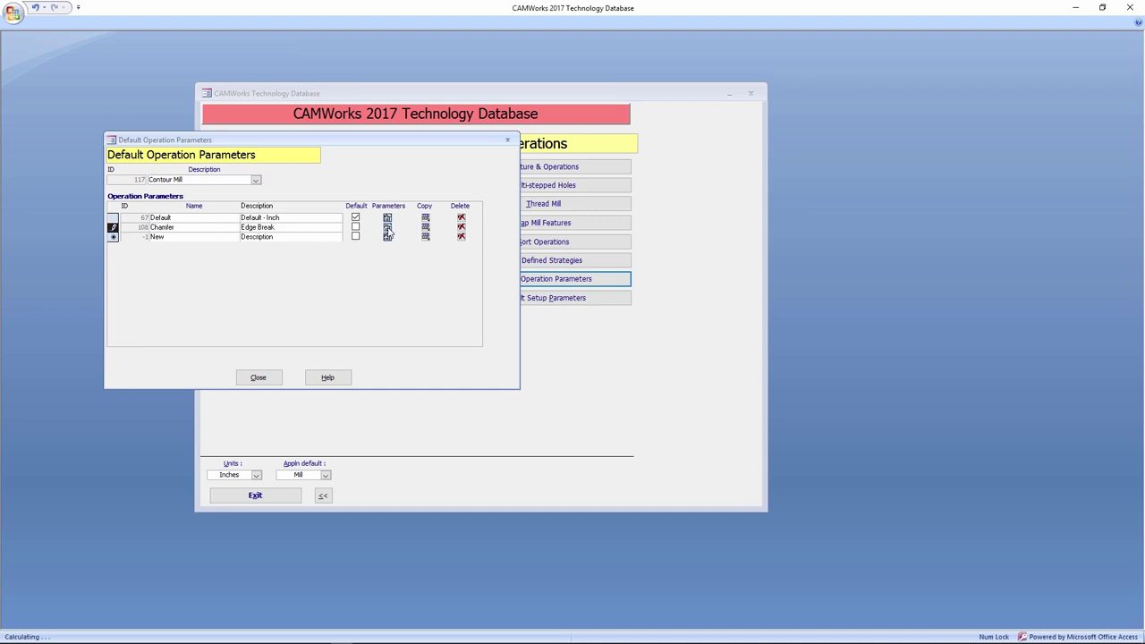
click(165, 174)
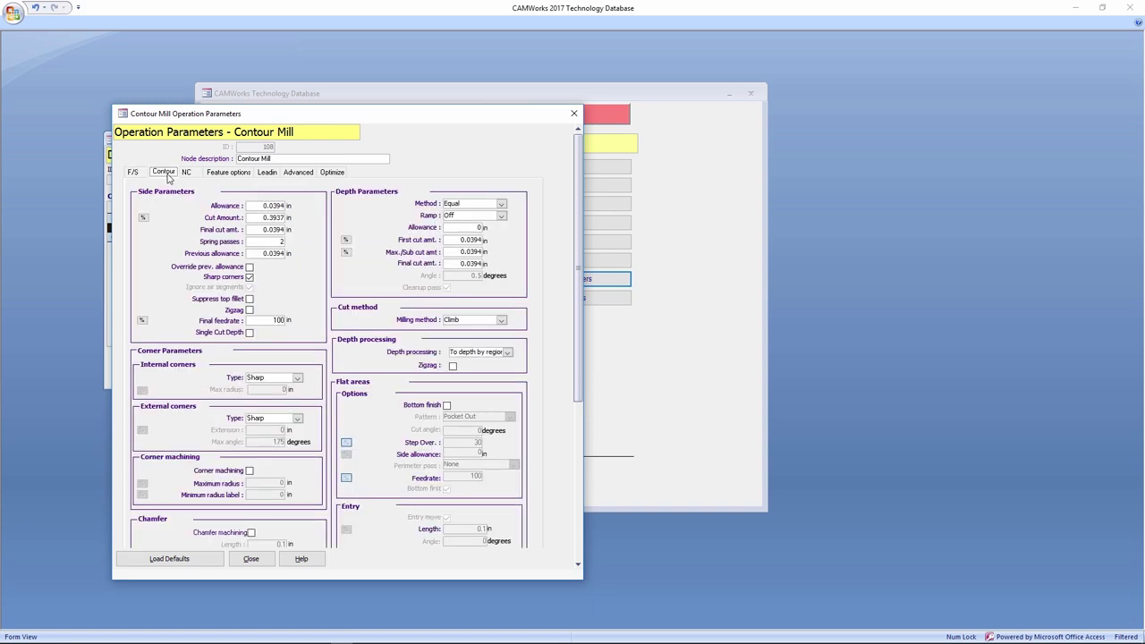
drag(258, 205, 289, 205)
text(0)
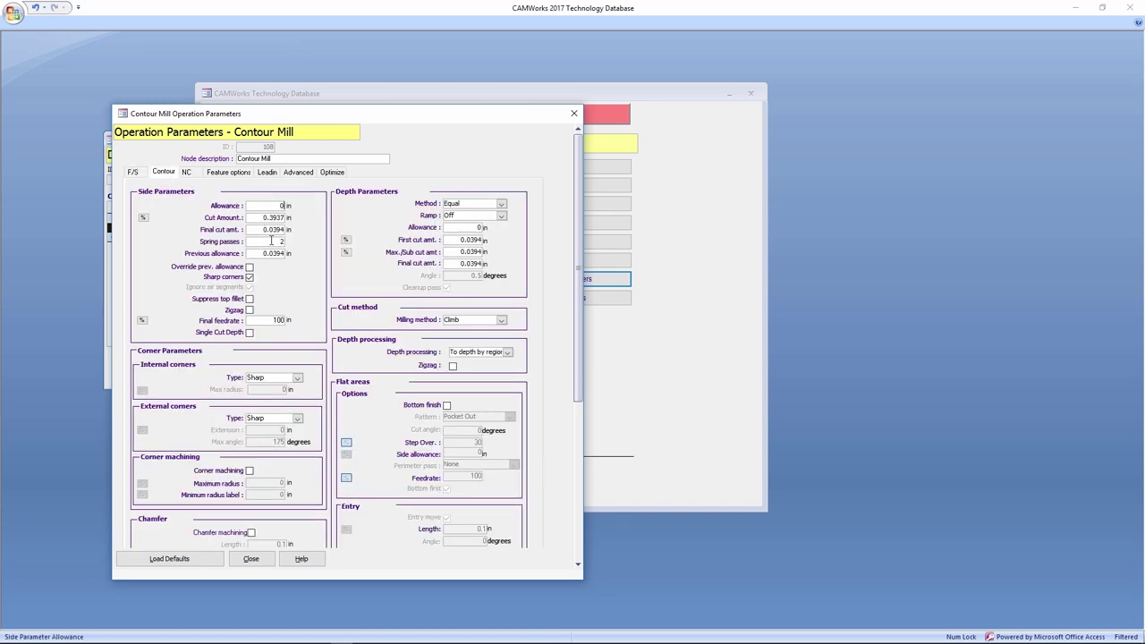
Step: Enable chamfer machining with a 0.005 in length and 0.02 in clearance, then close the parameter sets and exit the database
scroll(268, 300, down, 5)
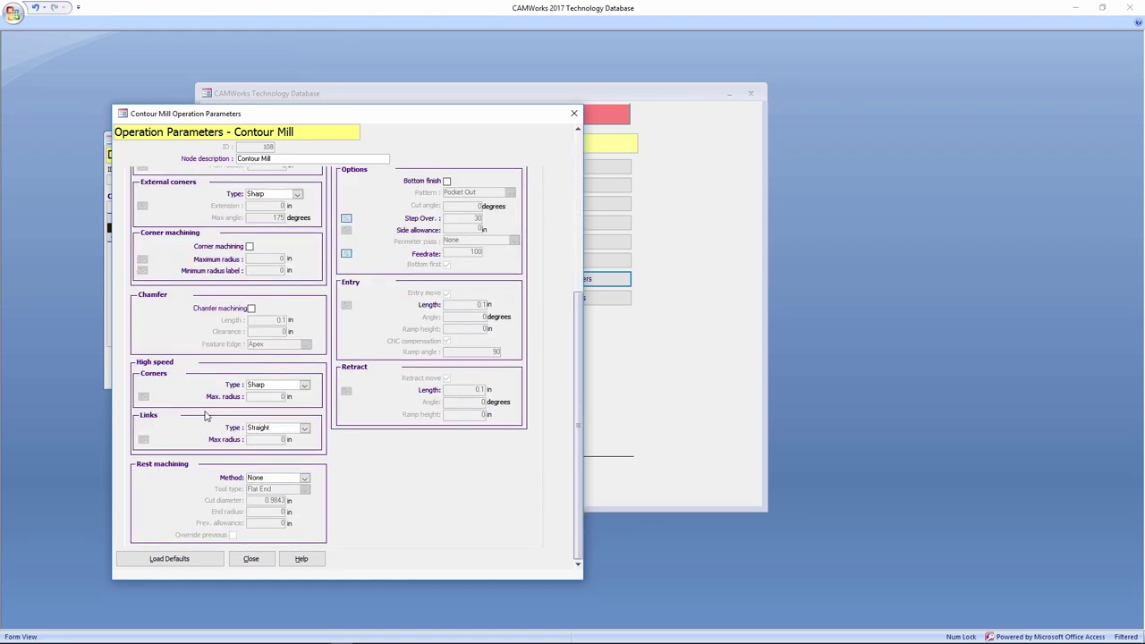
click(252, 309)
double_click(276, 319)
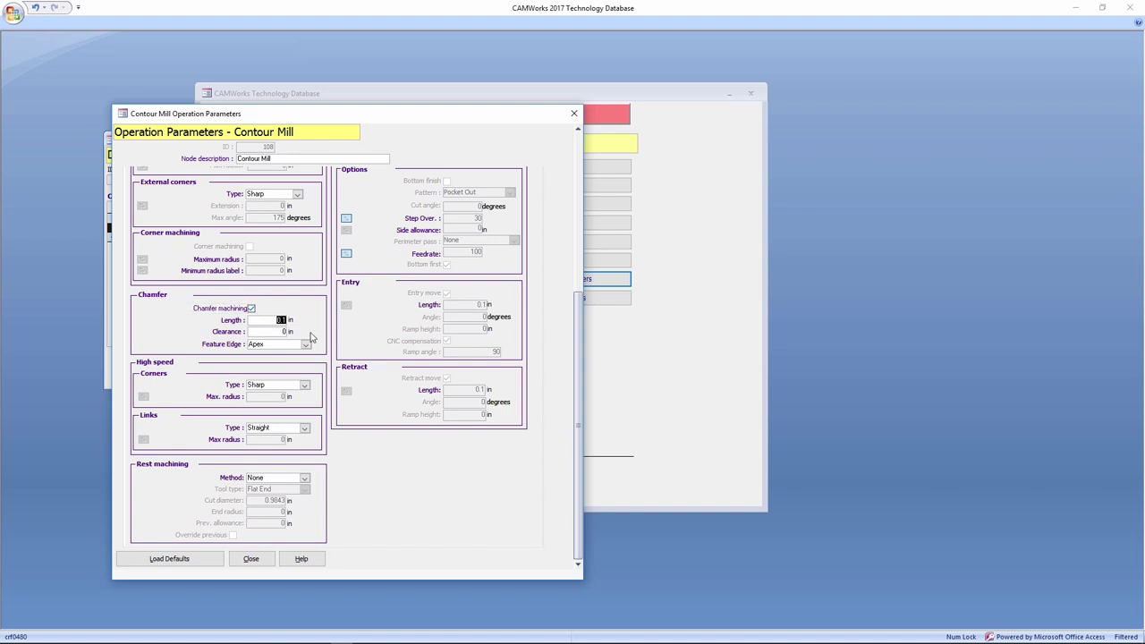
click(280, 333)
text(.02)
click(249, 558)
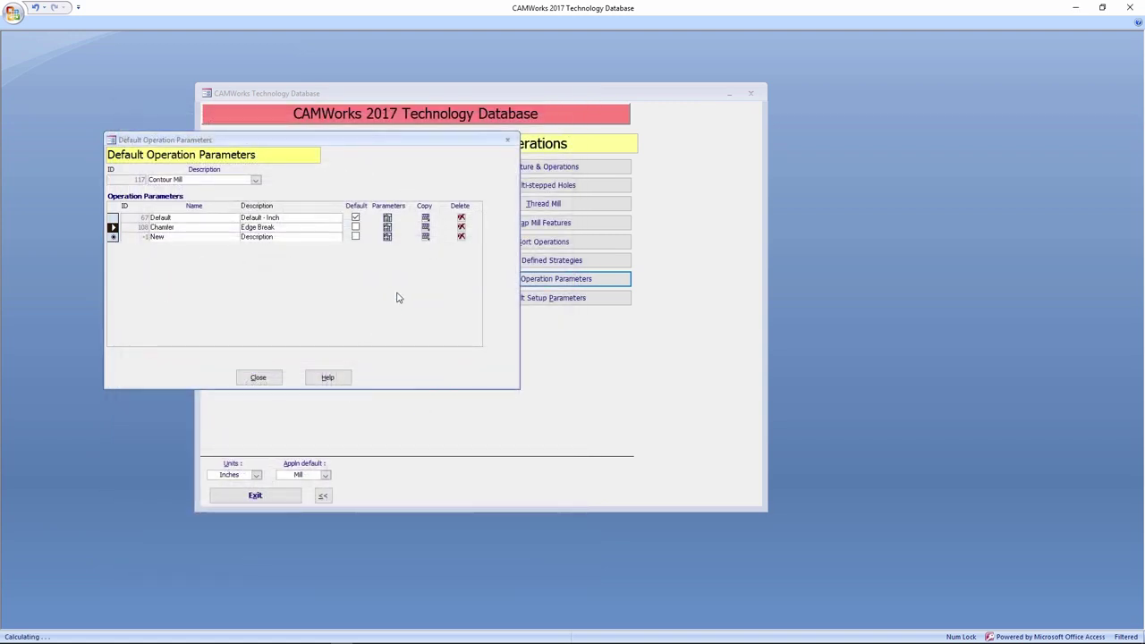
click(259, 379)
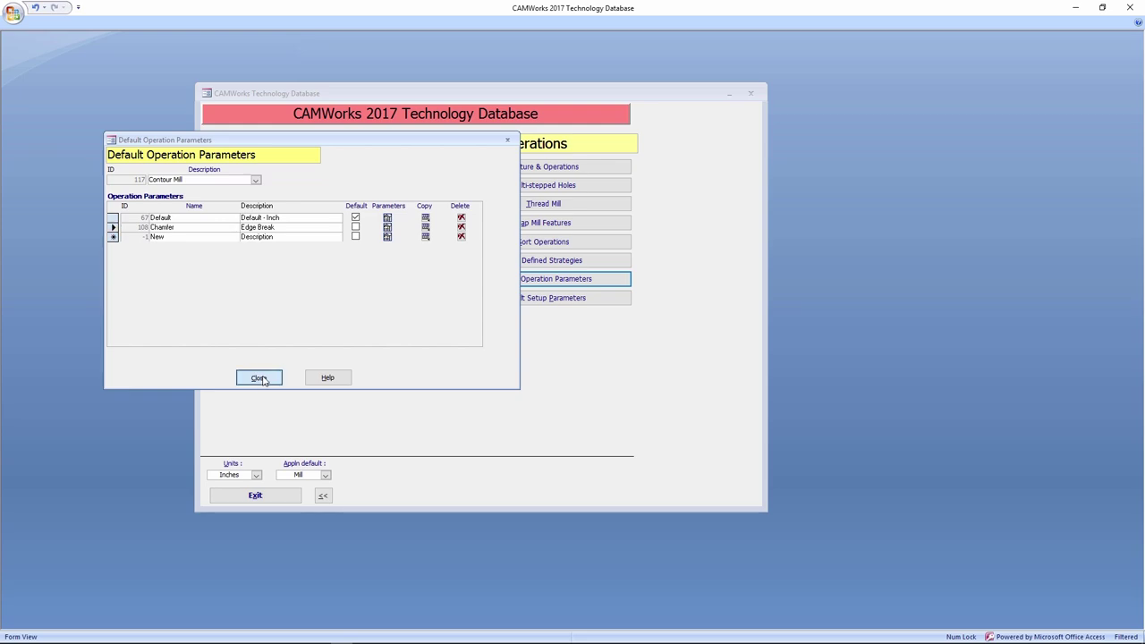
click(268, 495)
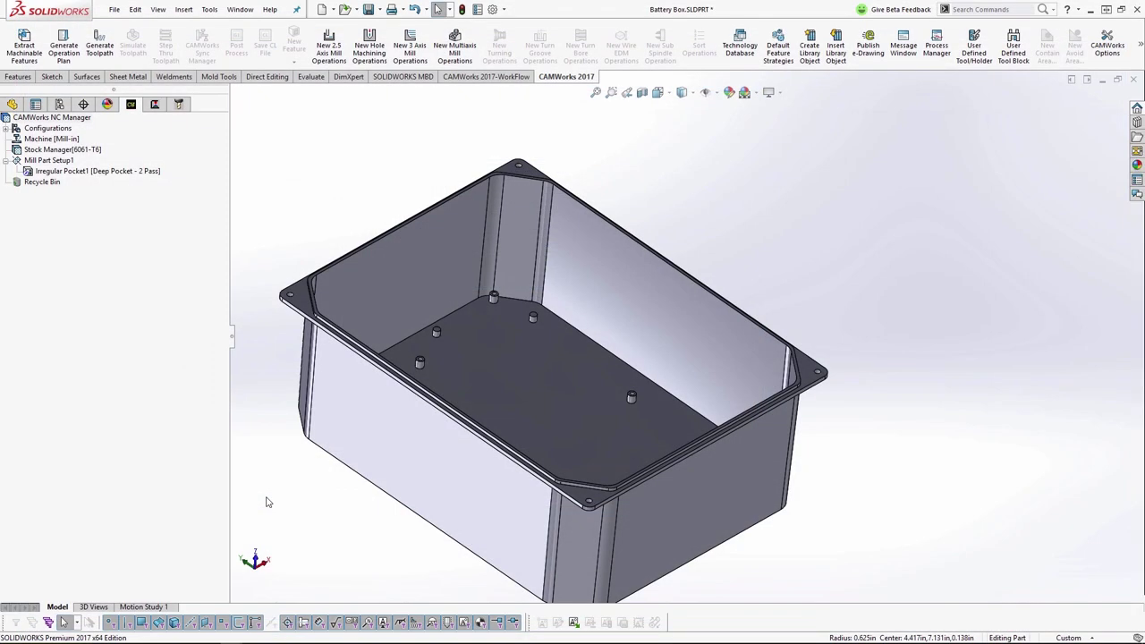
Step: Start a new Contour Mill operation on the irregular pocket using the Chamfer TechDB defaults
right_click(121, 177)
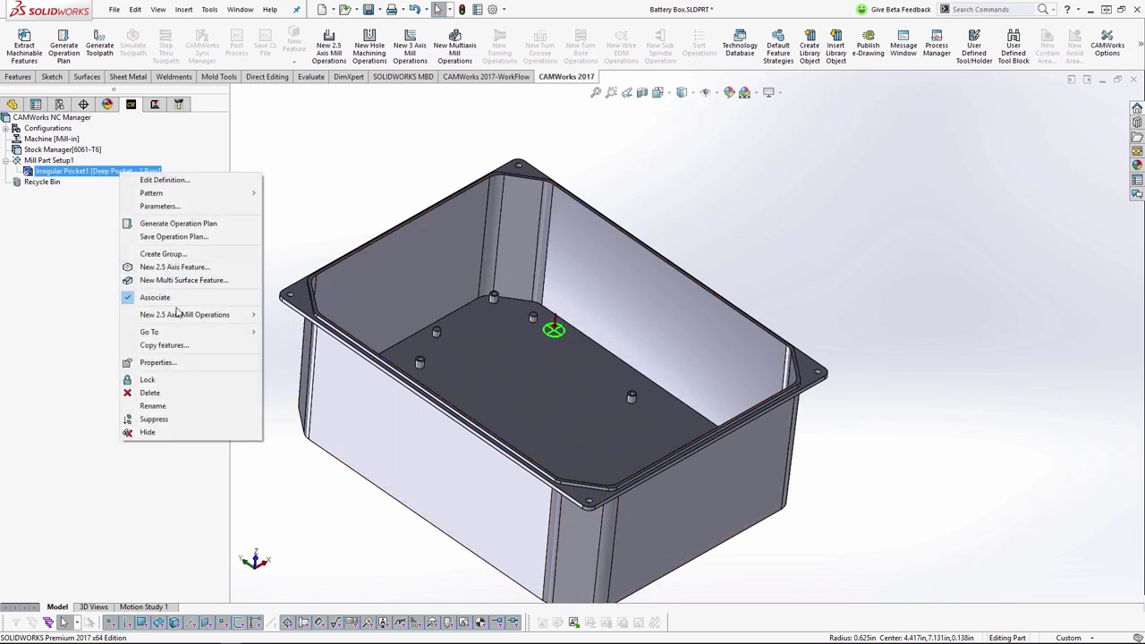
mouse_move(183, 318)
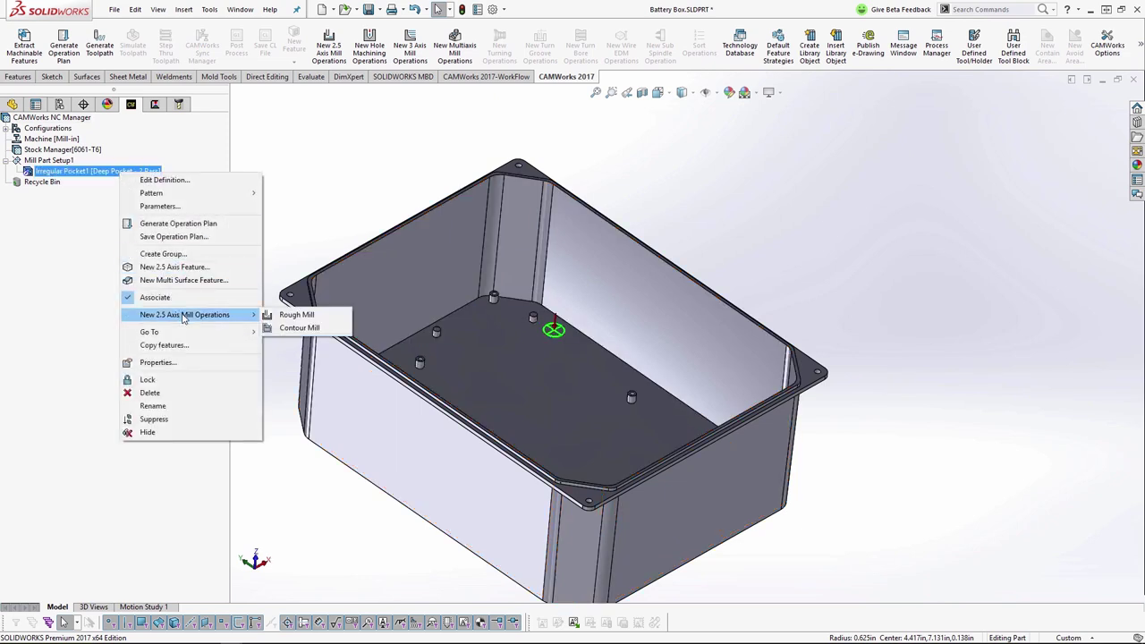
click(284, 328)
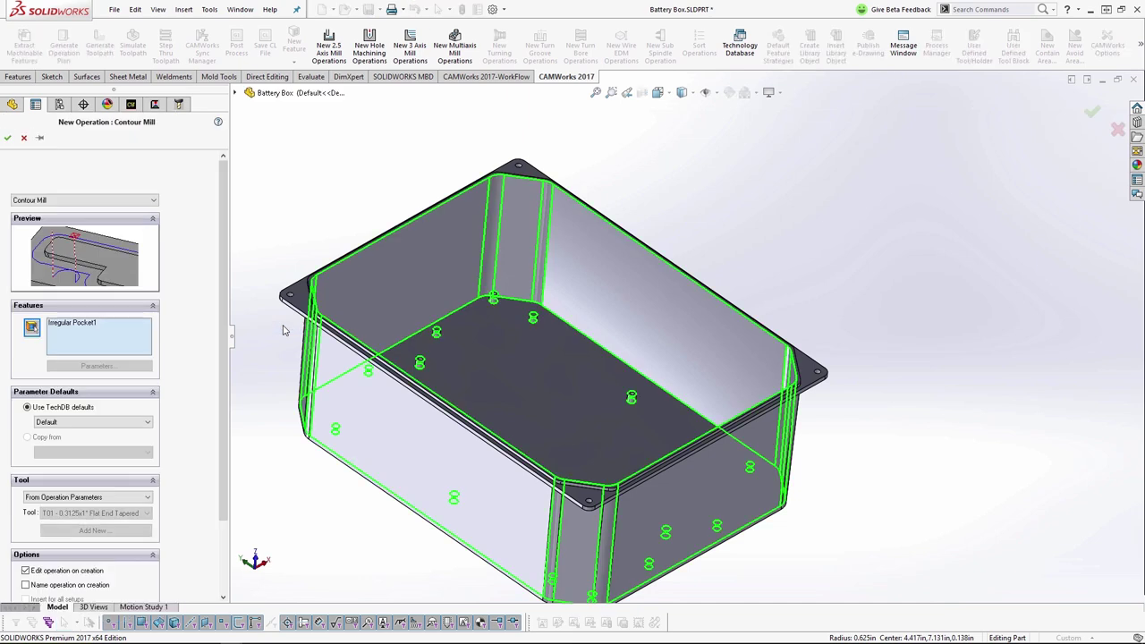
click(85, 423)
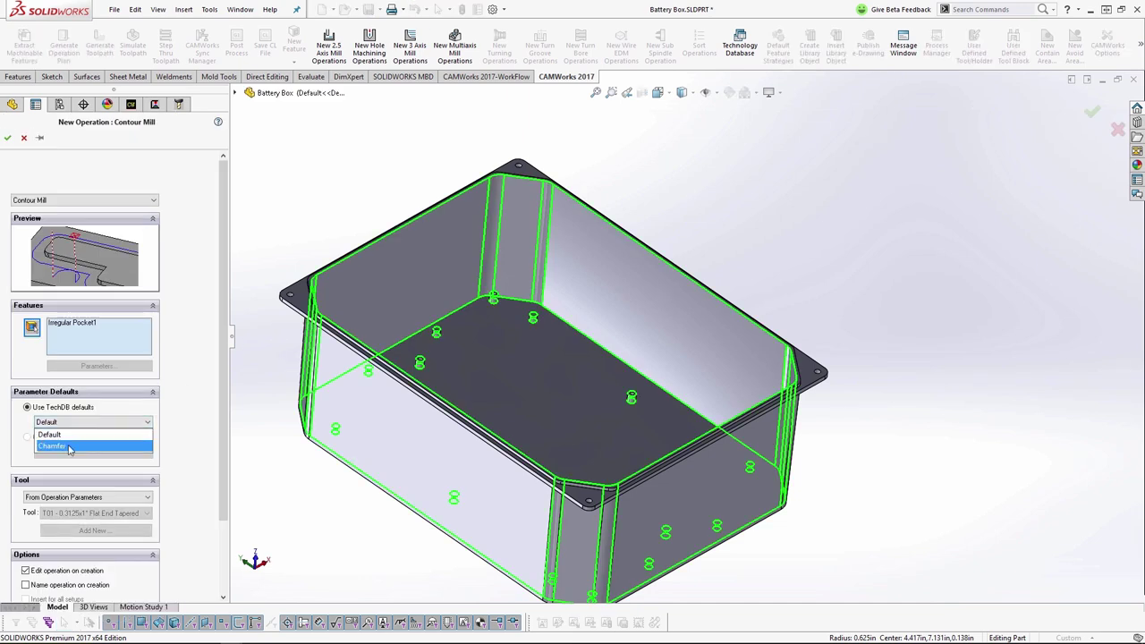
click(70, 447)
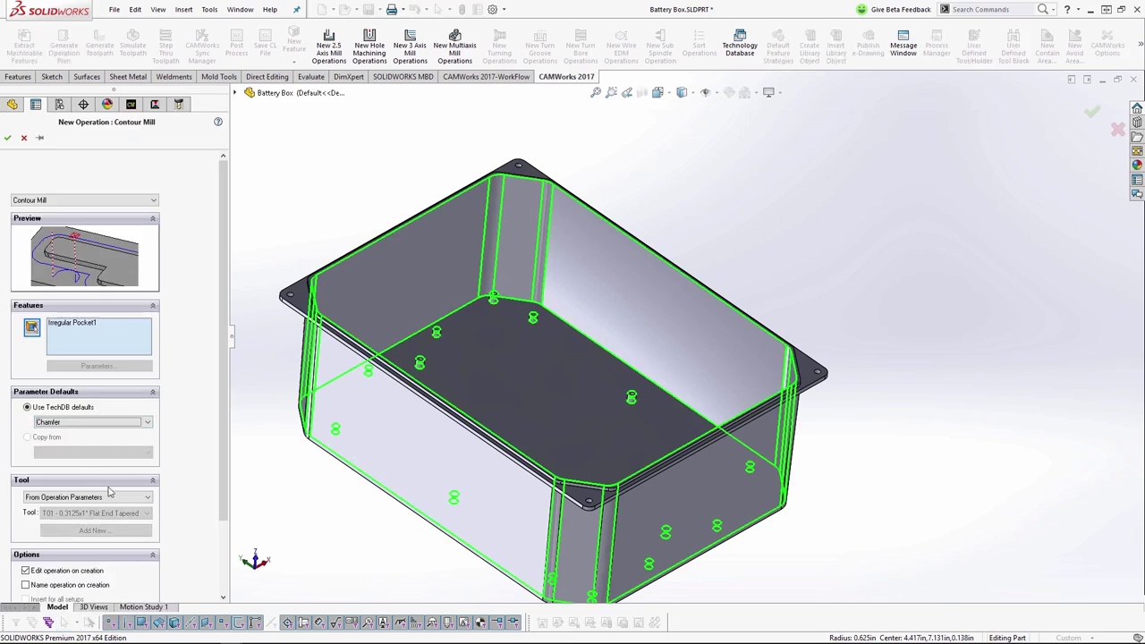
drag(219, 482, 219, 552)
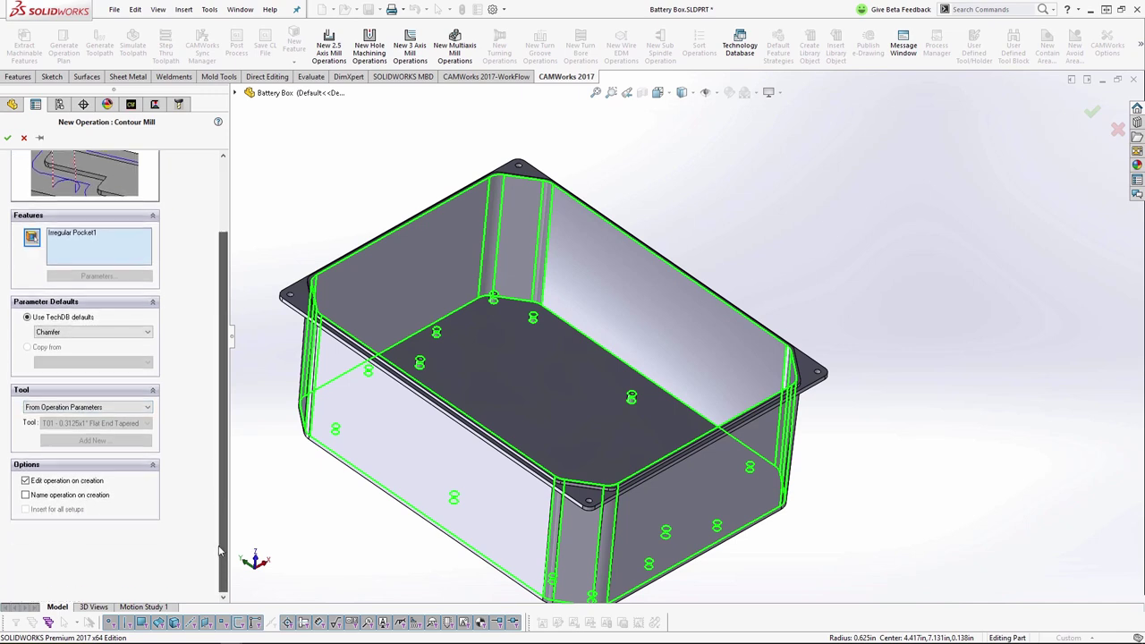
Step: Choose the T79 90 by 3/4 countersink from the Toolcrib, create the contour operation, and close its parameters
click(146, 409)
click(126, 433)
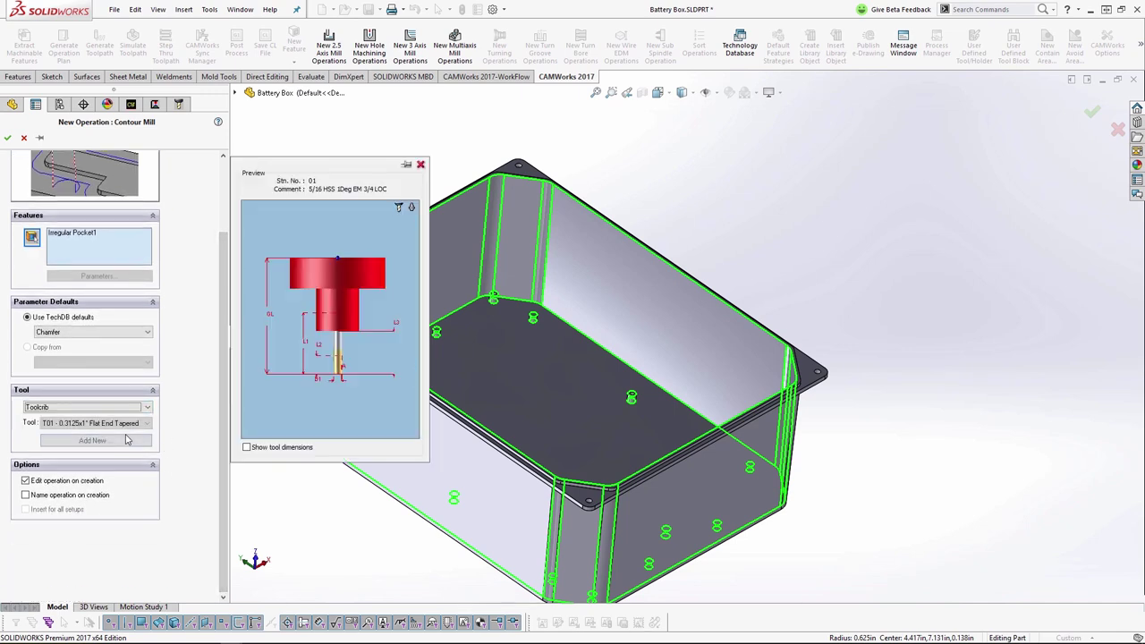
click(146, 425)
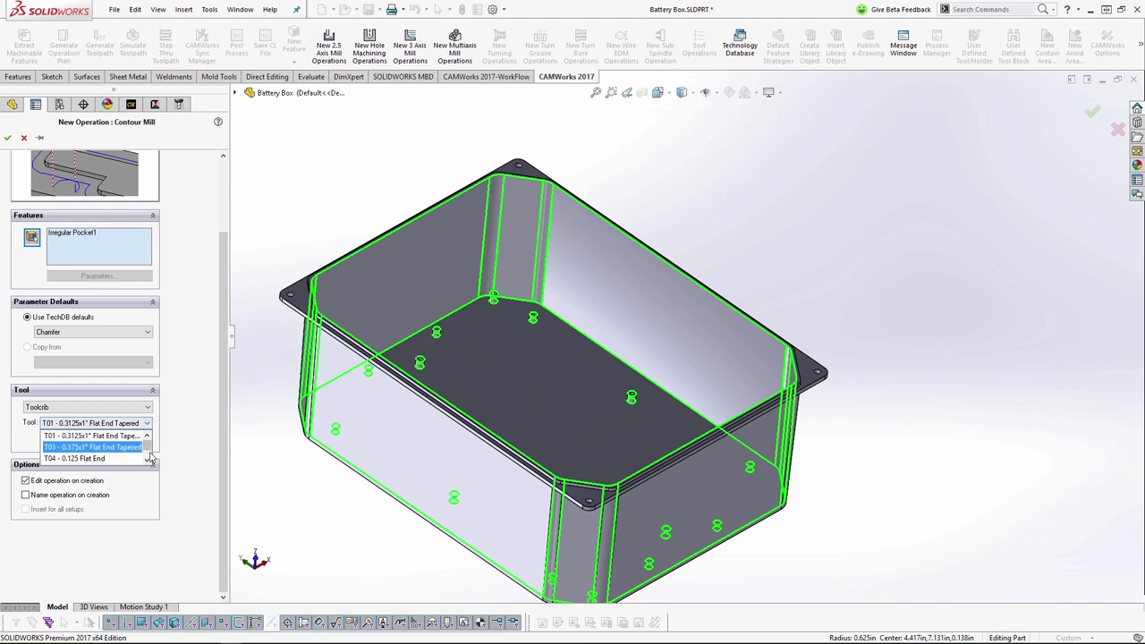
click(148, 459)
click(149, 460)
click(148, 460)
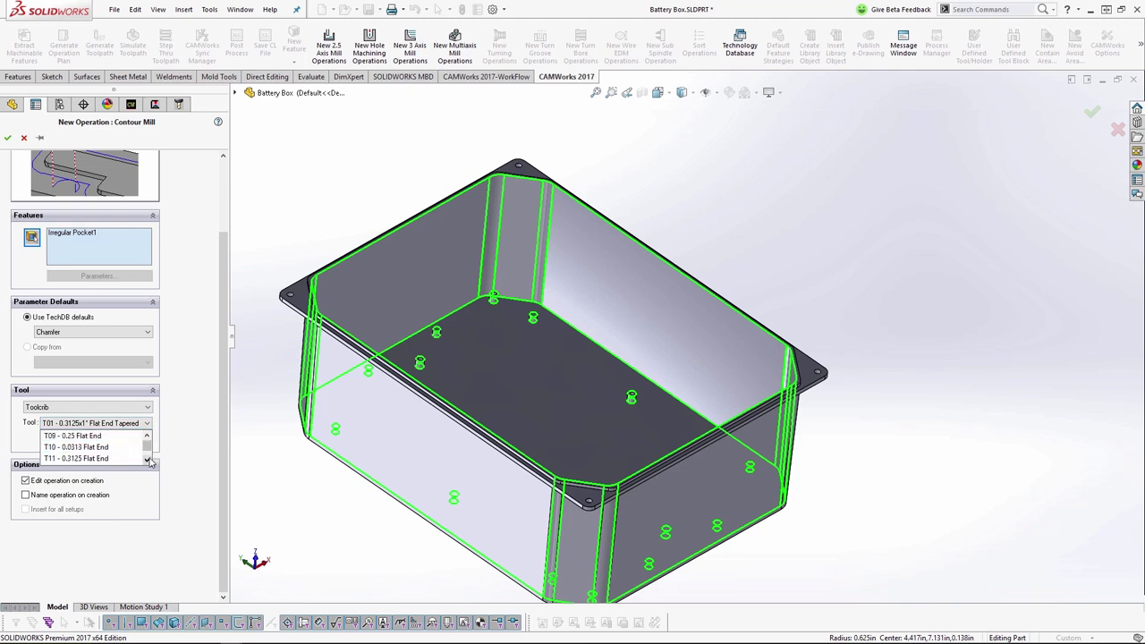
click(149, 460)
click(148, 460)
click(149, 460)
click(149, 459)
click(149, 460)
click(148, 460)
click(148, 460)
click(148, 459)
click(148, 460)
click(148, 460)
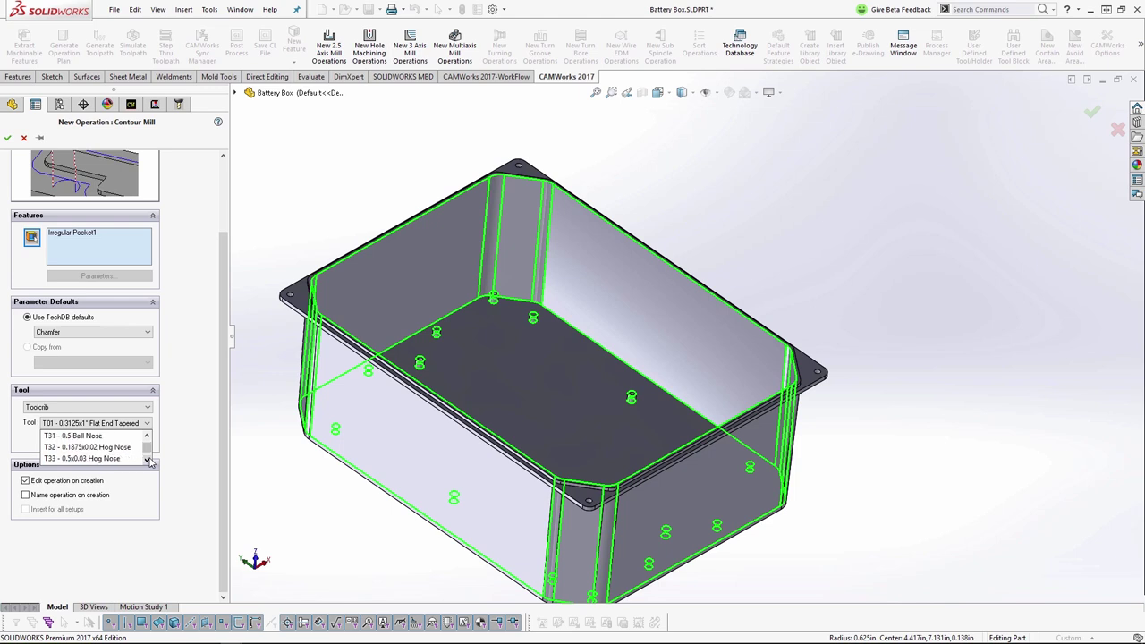
click(149, 460)
click(148, 460)
click(149, 460)
click(148, 460)
click(149, 460)
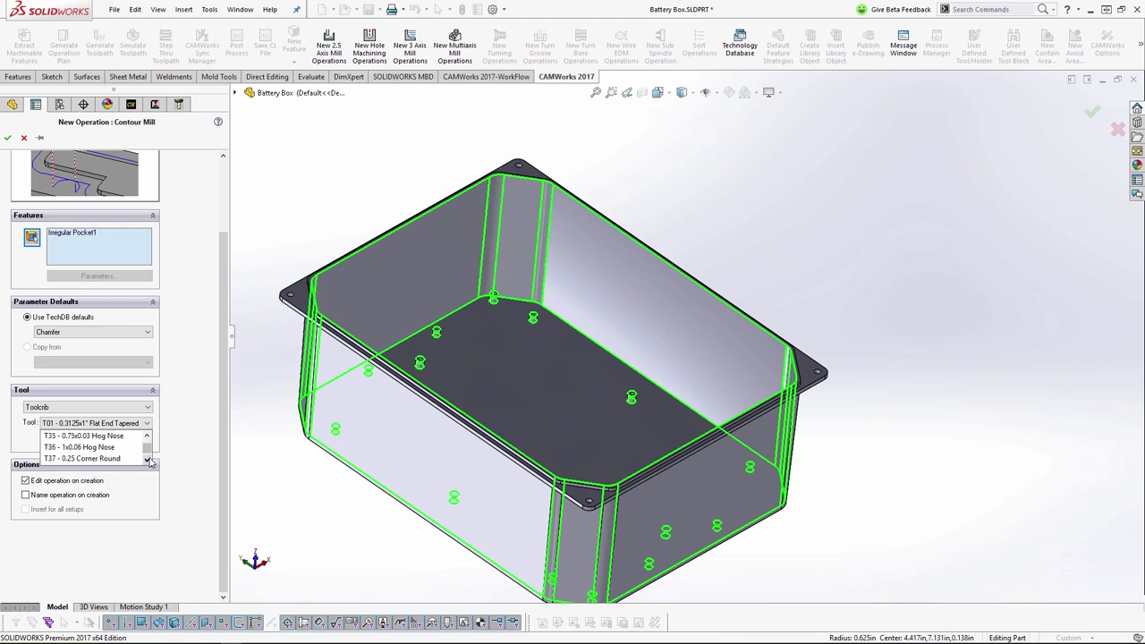
click(149, 460)
click(148, 460)
click(149, 459)
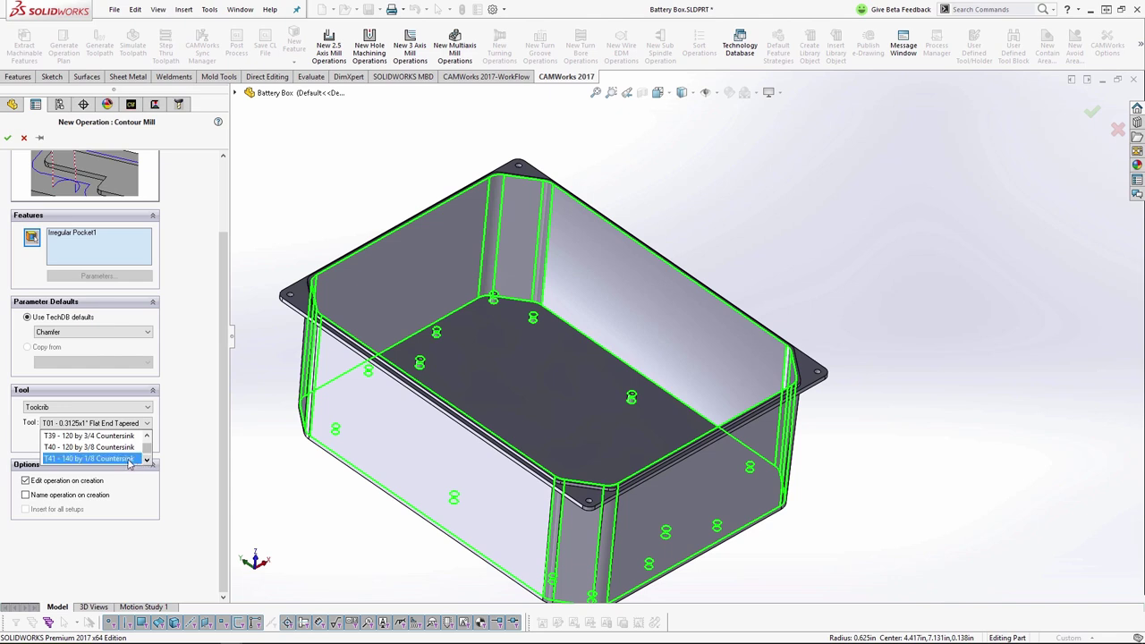
click(148, 459)
click(147, 459)
click(147, 459)
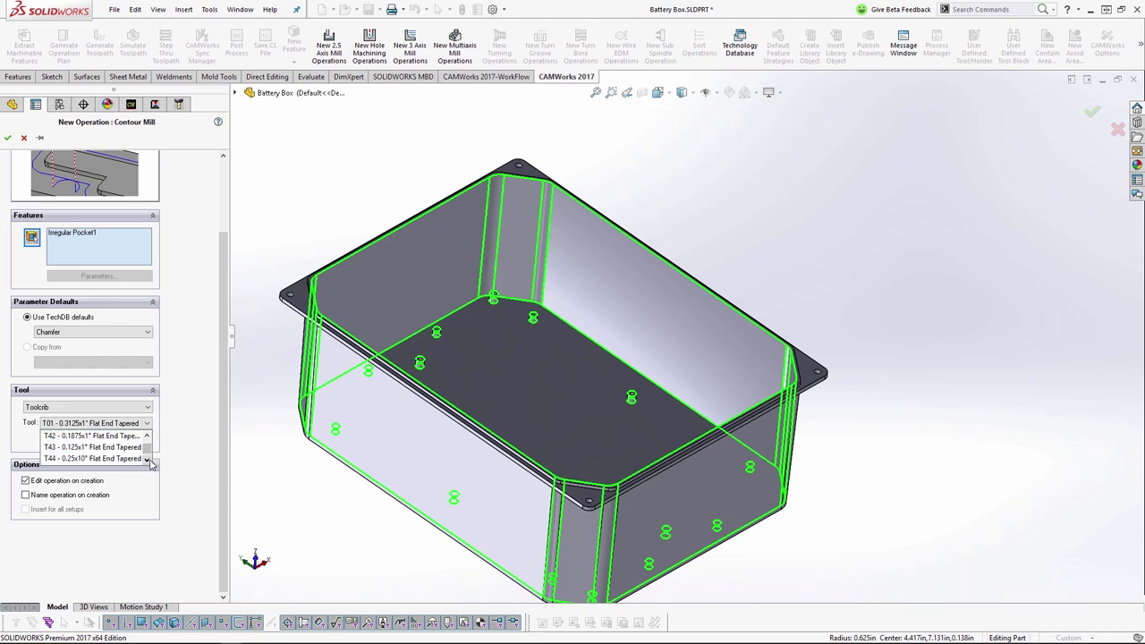
click(148, 459)
click(148, 459)
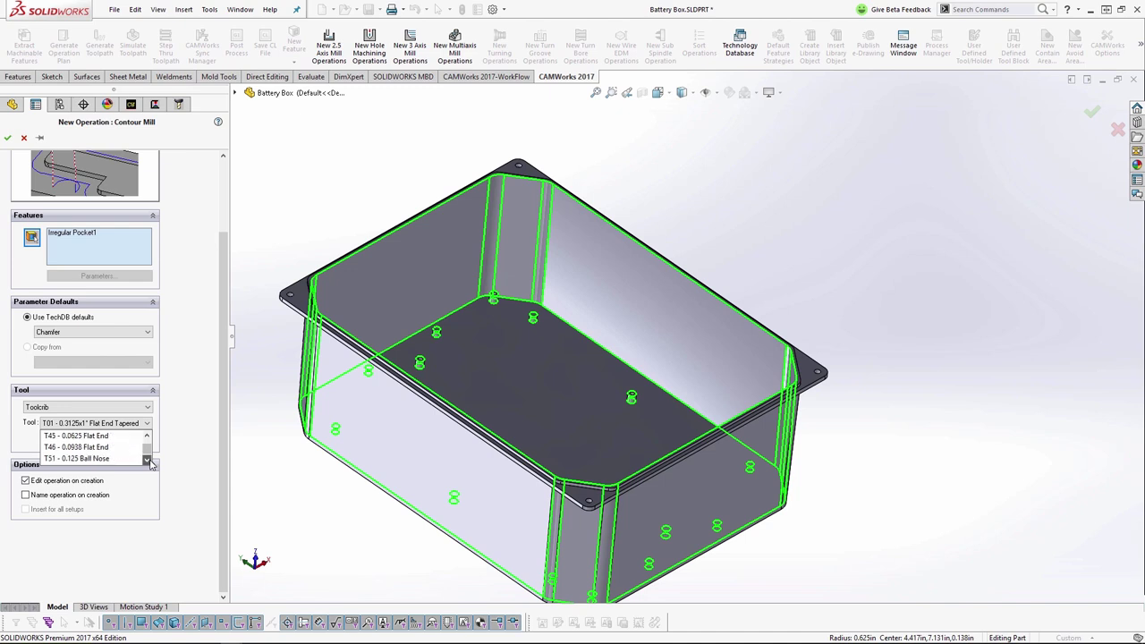
click(148, 459)
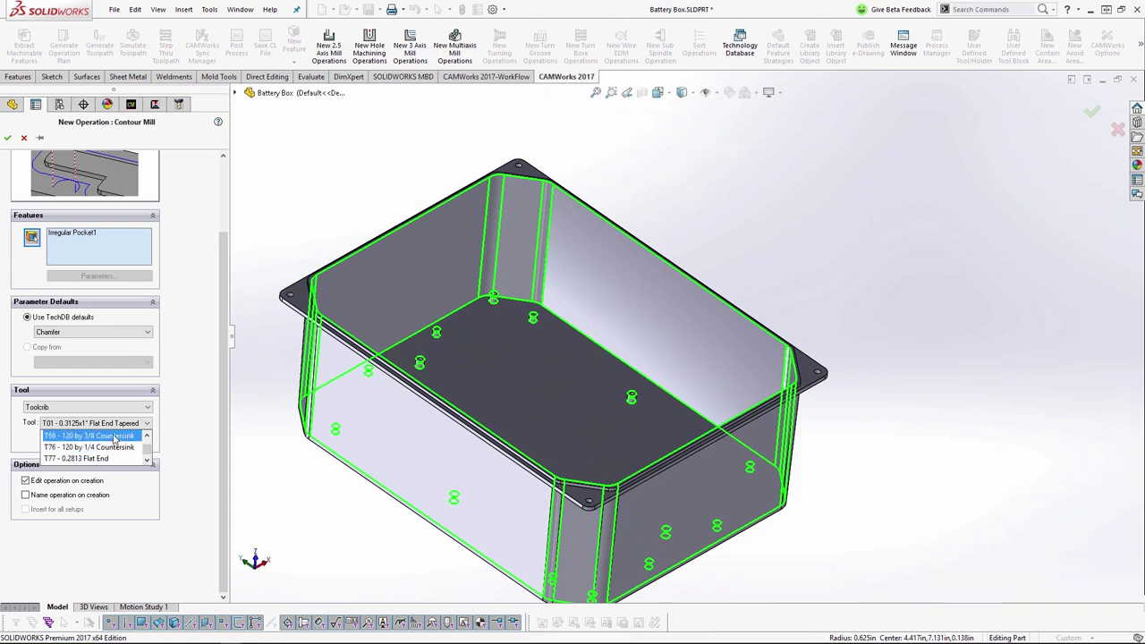
click(147, 435)
click(147, 436)
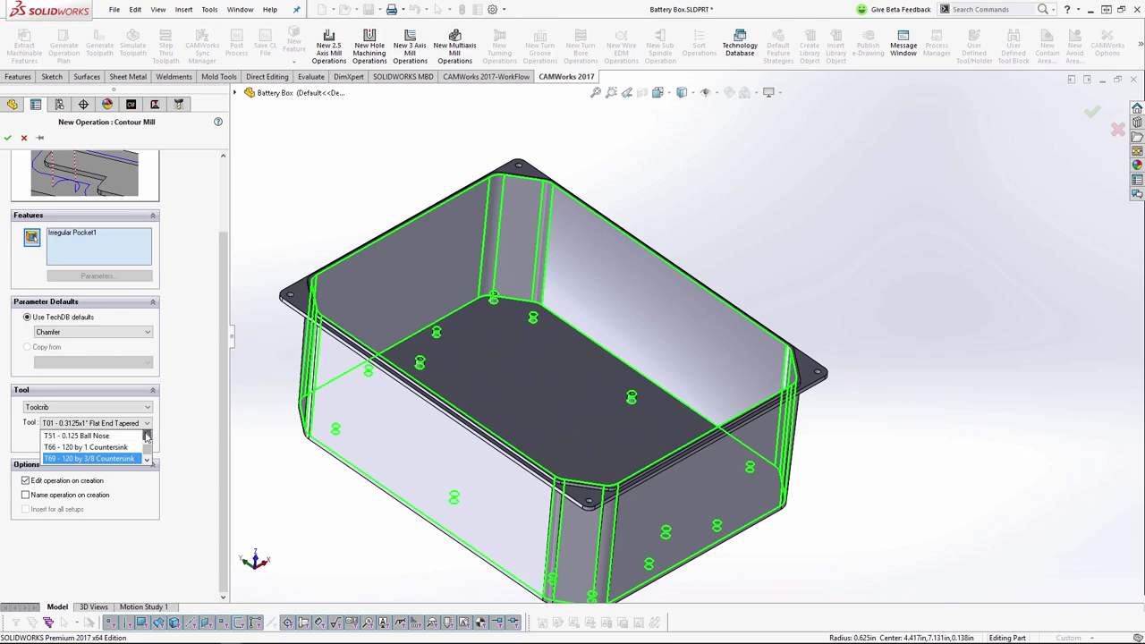
click(147, 459)
click(148, 458)
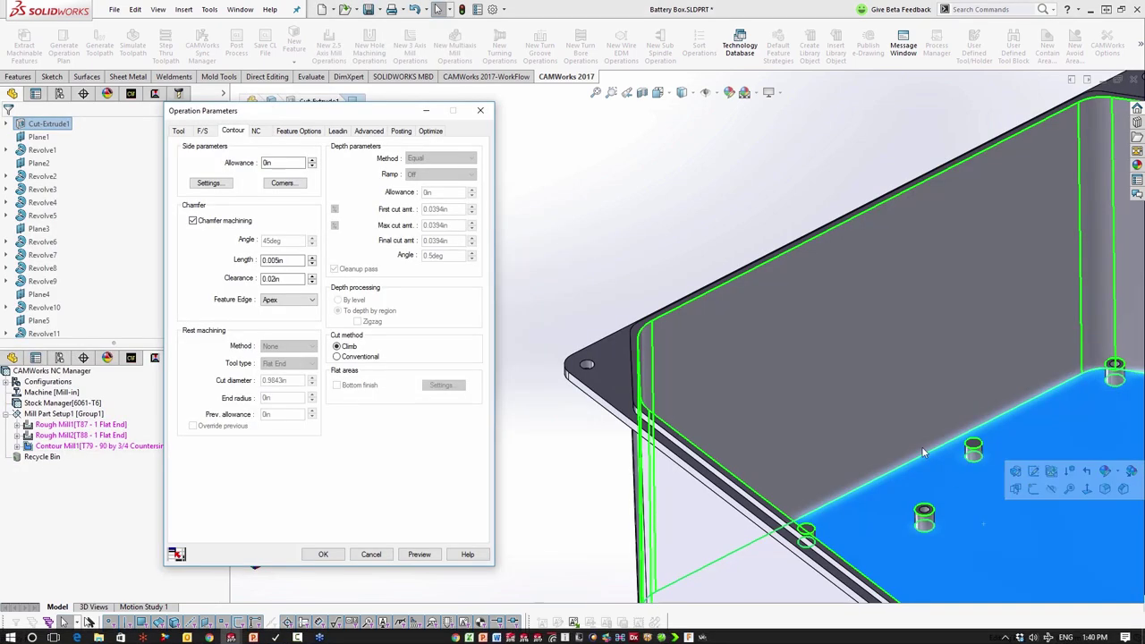
click(481, 110)
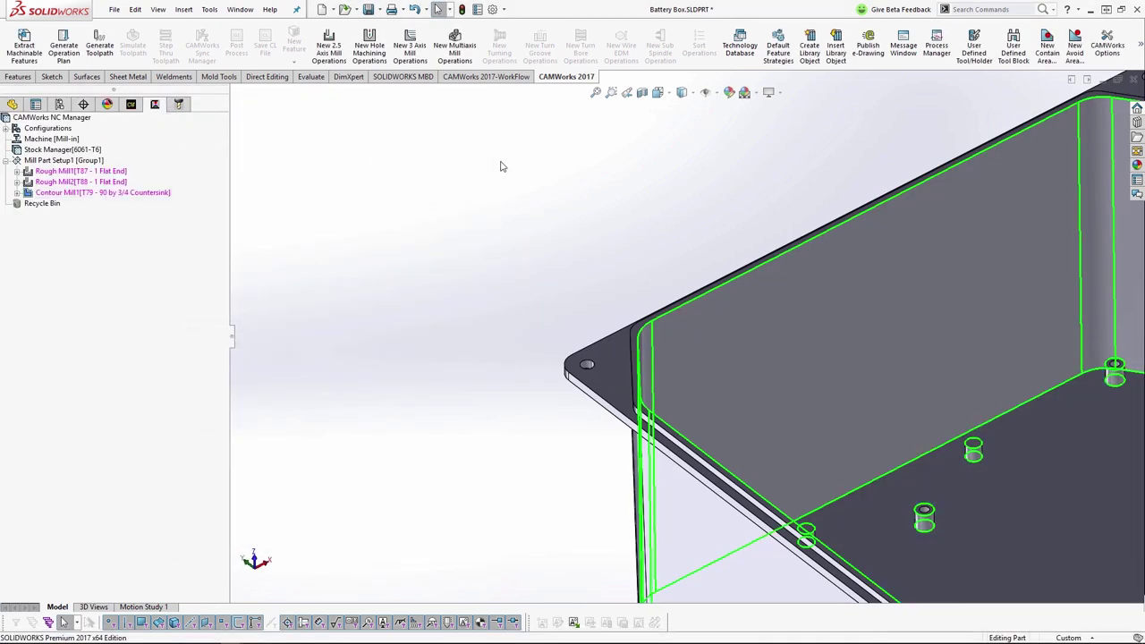